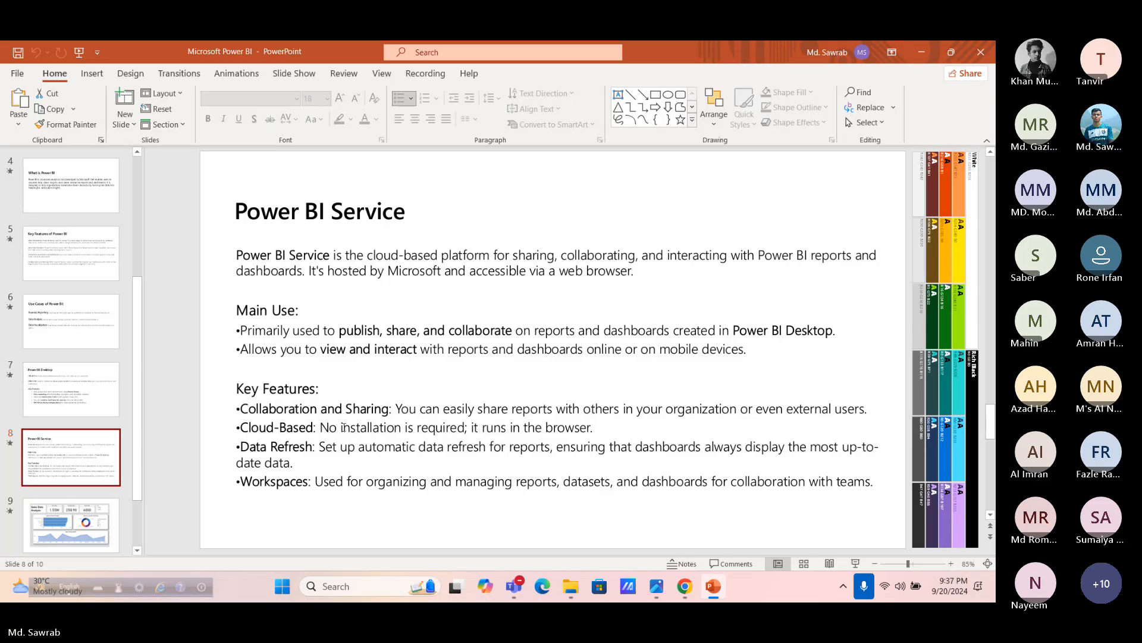
Review the key features on the Power BI Service slide and show the Sales Data Analysis dashboard on slide 9
left_click(318, 429)
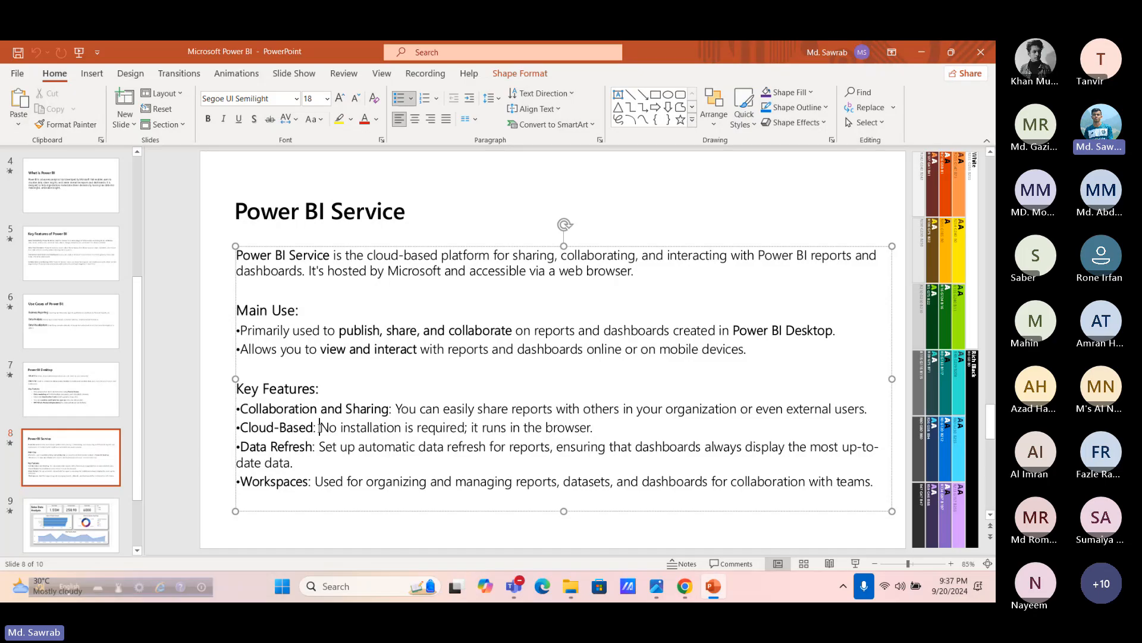
left_click(331, 445)
left_click(322, 450)
left_click(331, 459)
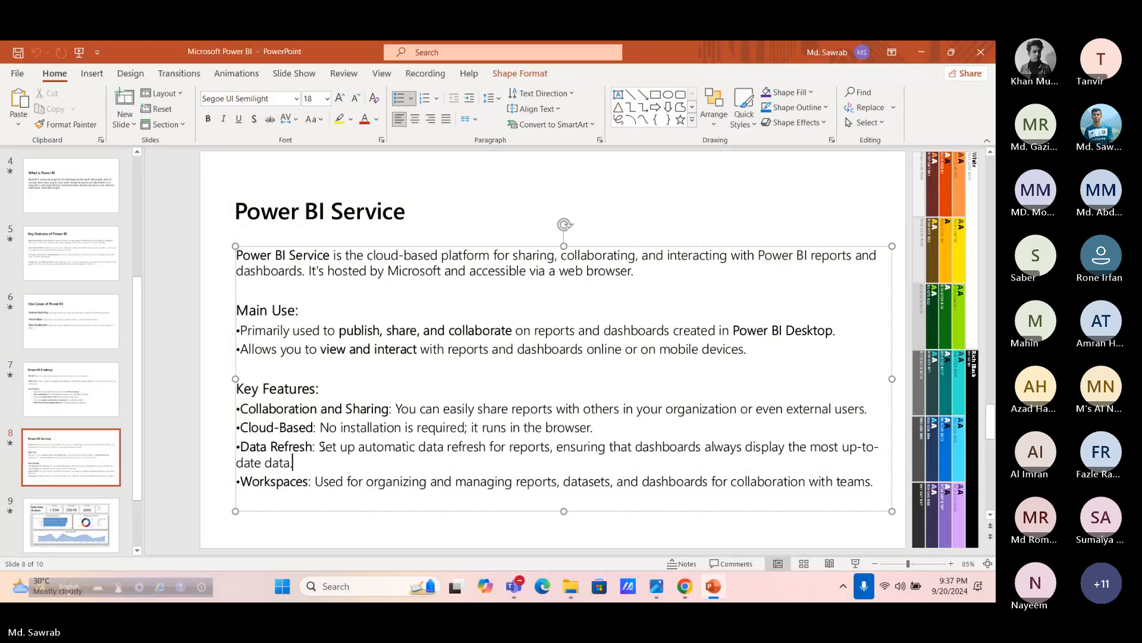
left_click(119, 521)
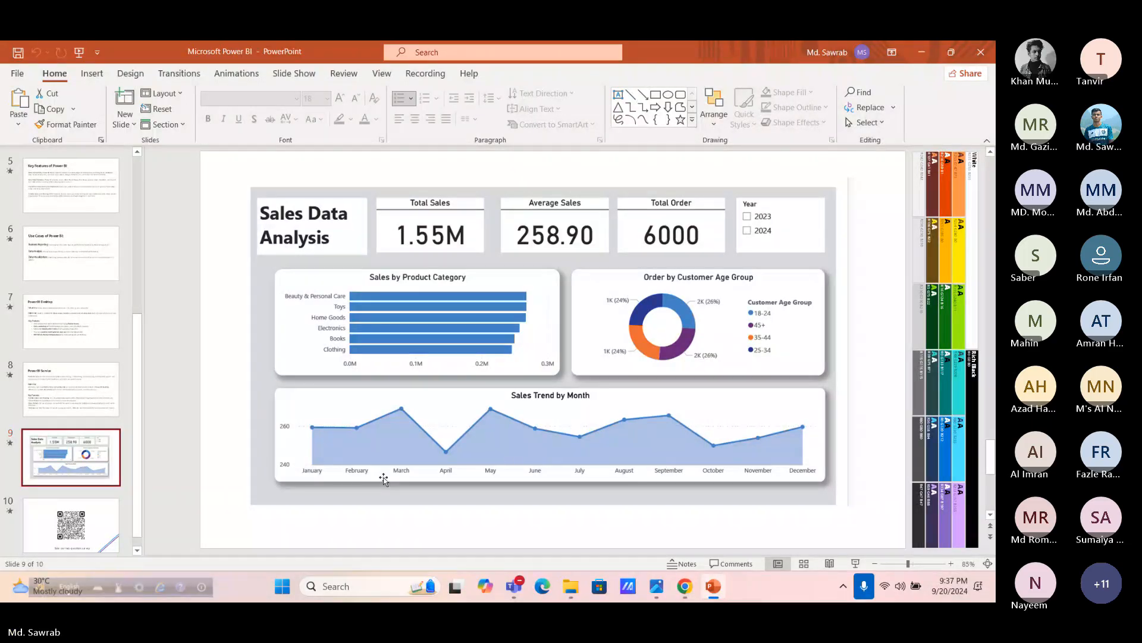
Switch to Chrome, search Google for "Power BI download" in a new tab and open Microsoft's Power BI downloads page
mouse_move(679, 595)
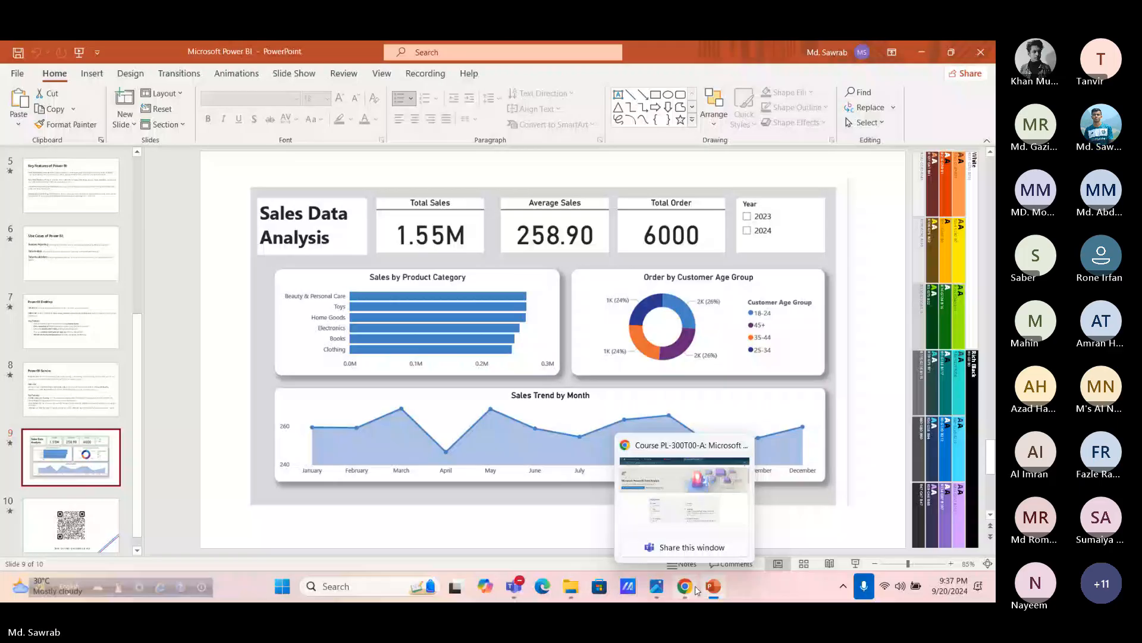
left_click(694, 585)
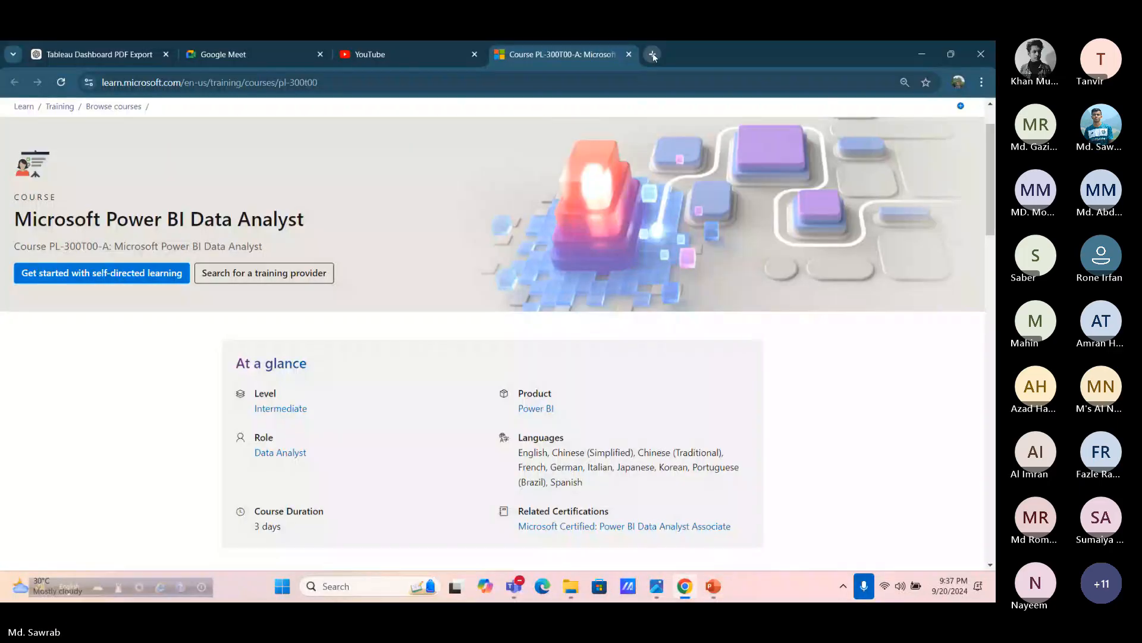
double_click(652, 54)
left_click(445, 284)
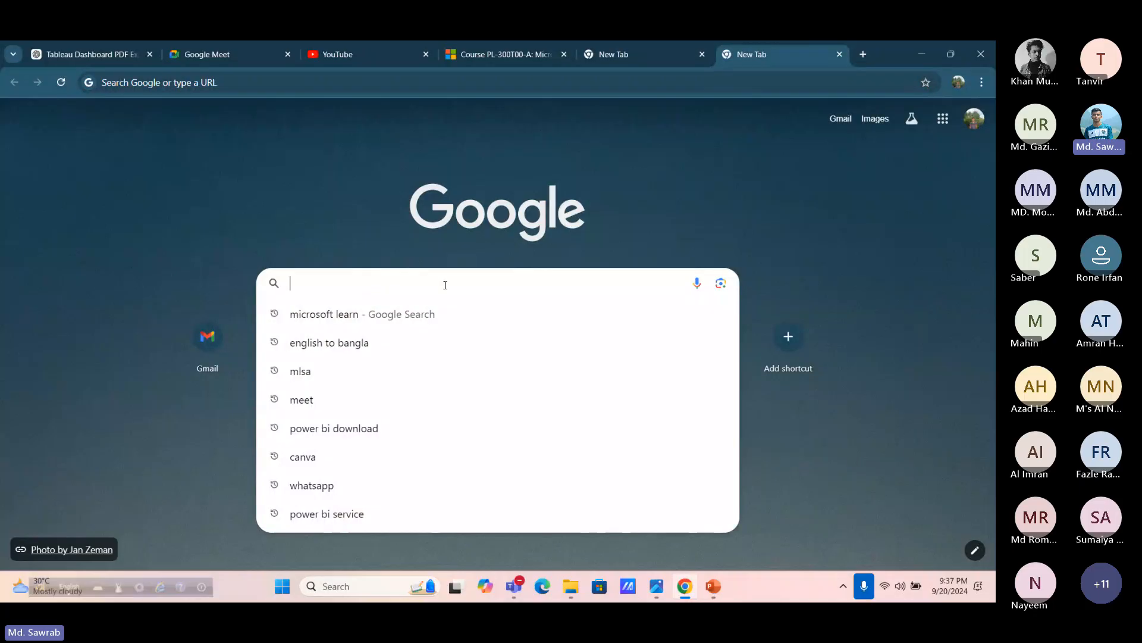
type("power BI download")
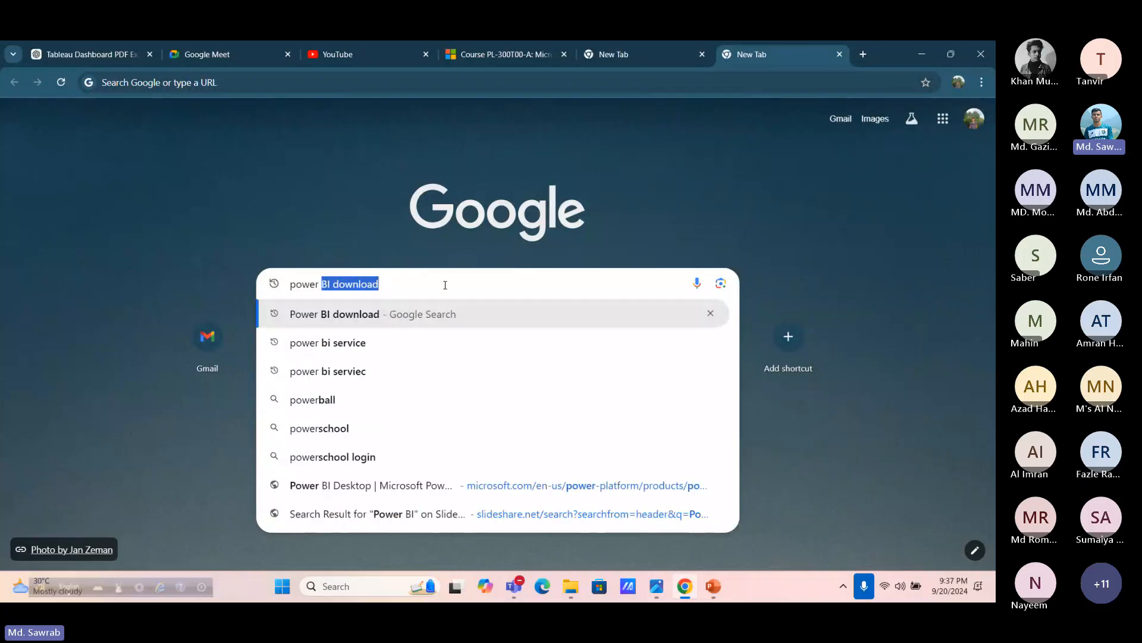
key("Tab")
key("Return")
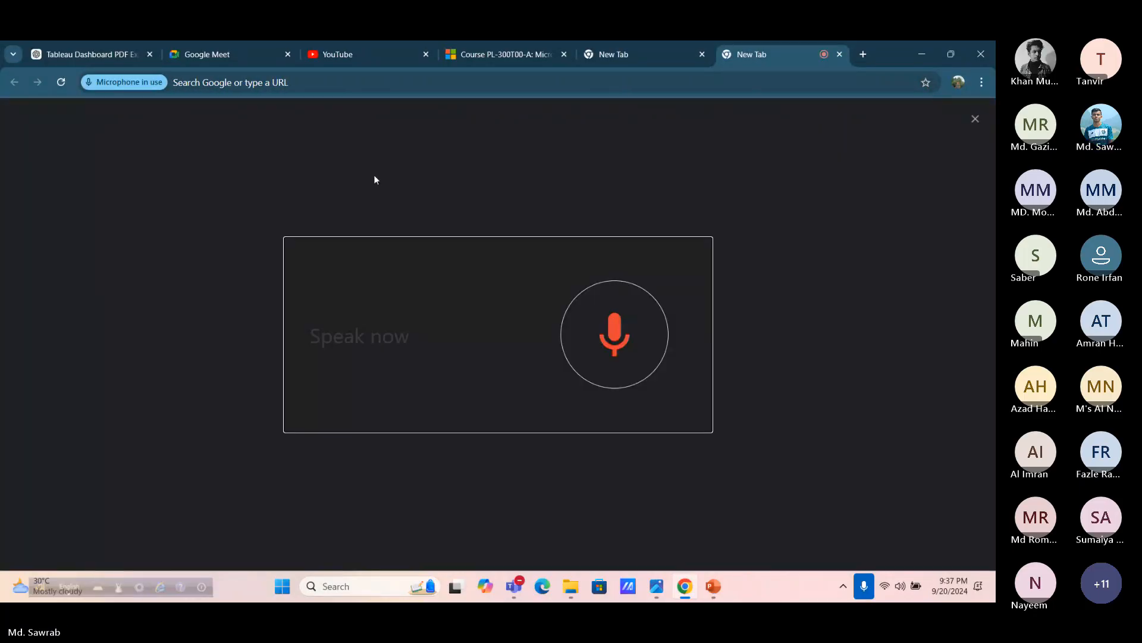
left_click(380, 230)
key("Return")
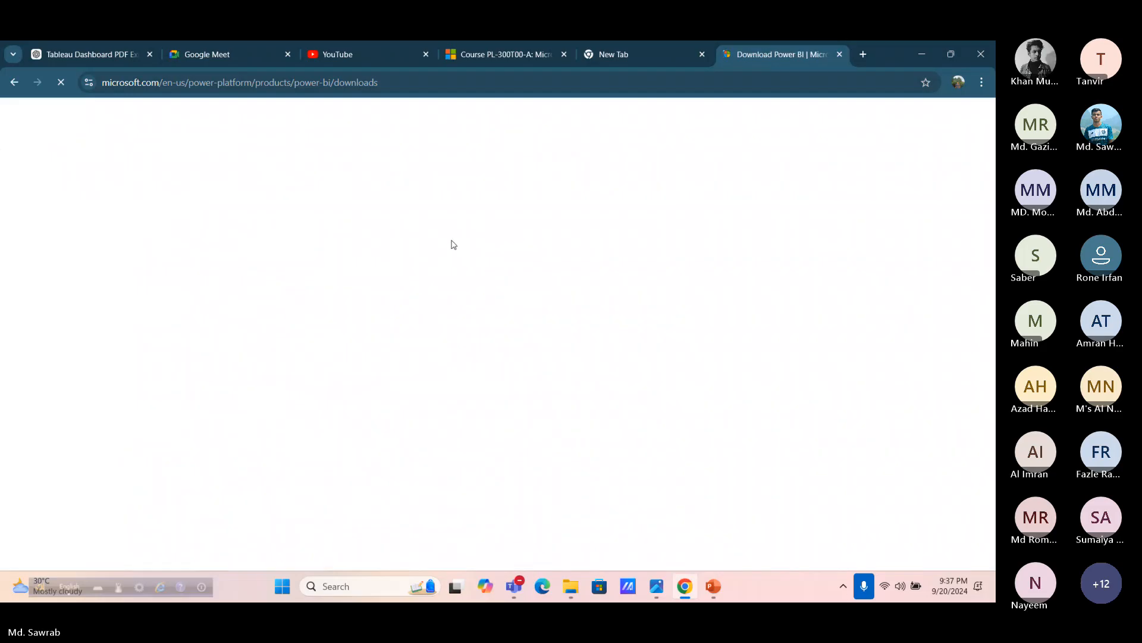
Go to the Power BI Desktop product page and open its advanced download options
left_click(447, 117)
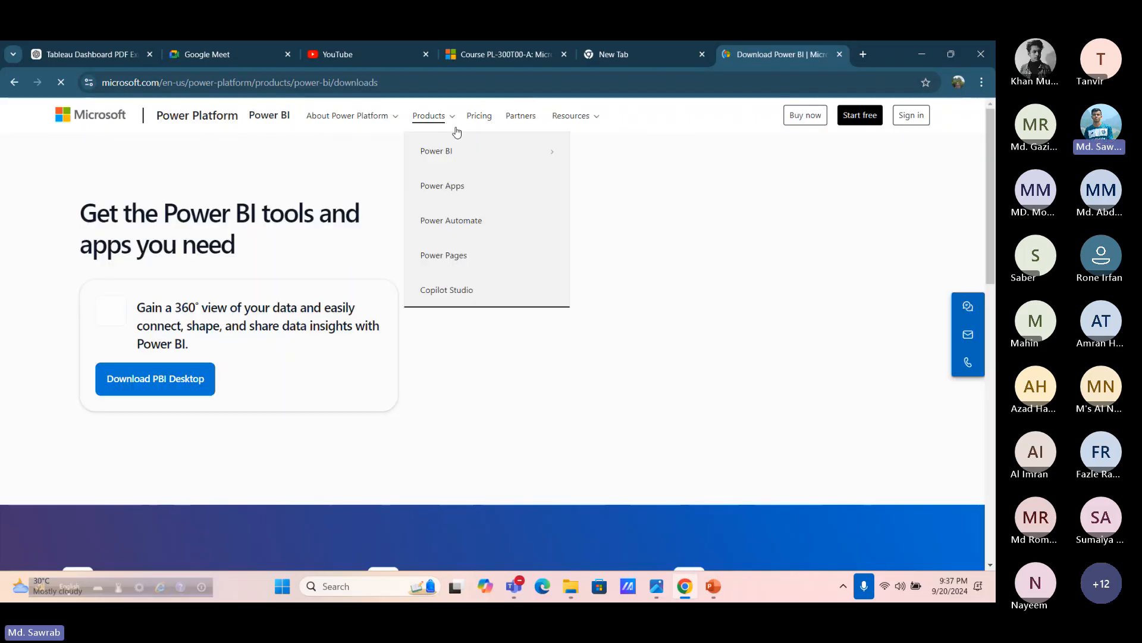
mouse_move(464, 147)
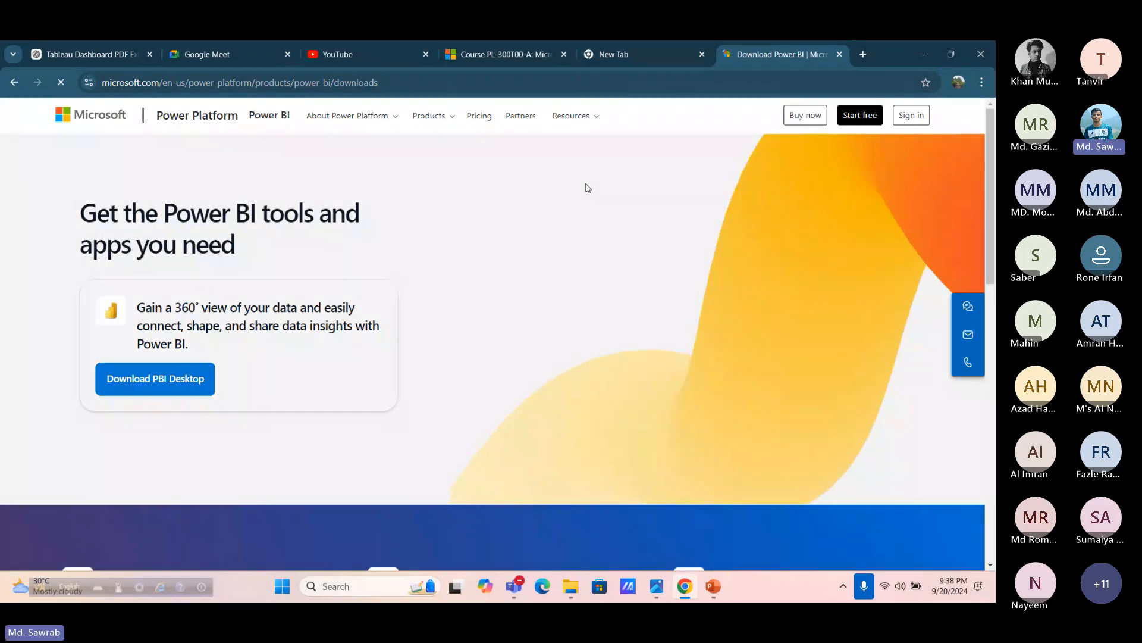
left_click(445, 122)
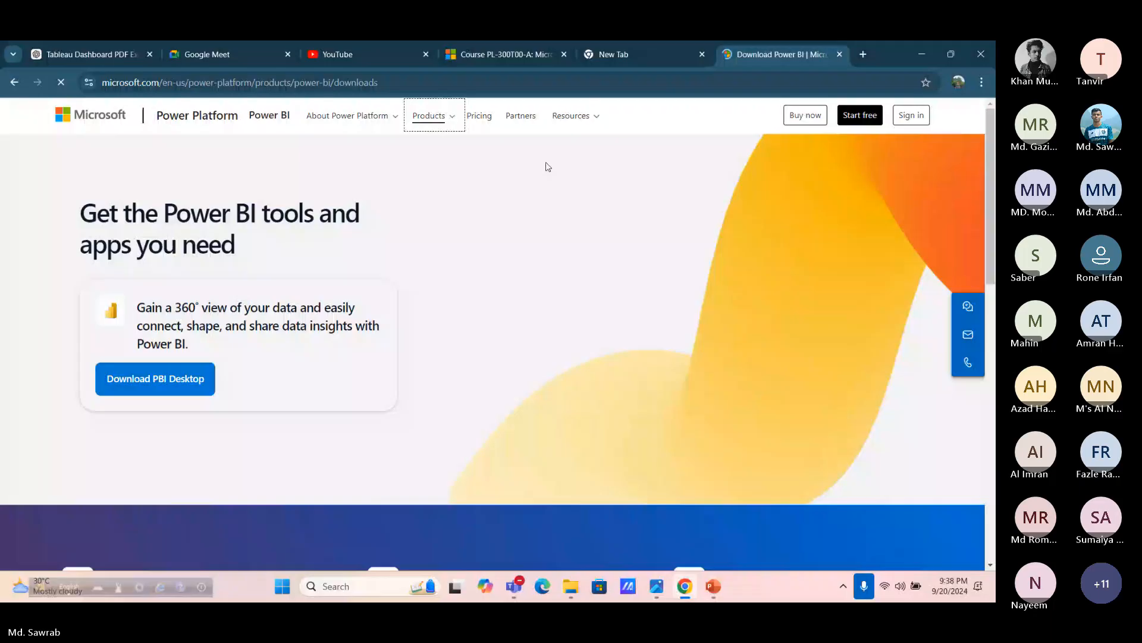
left_click(452, 123)
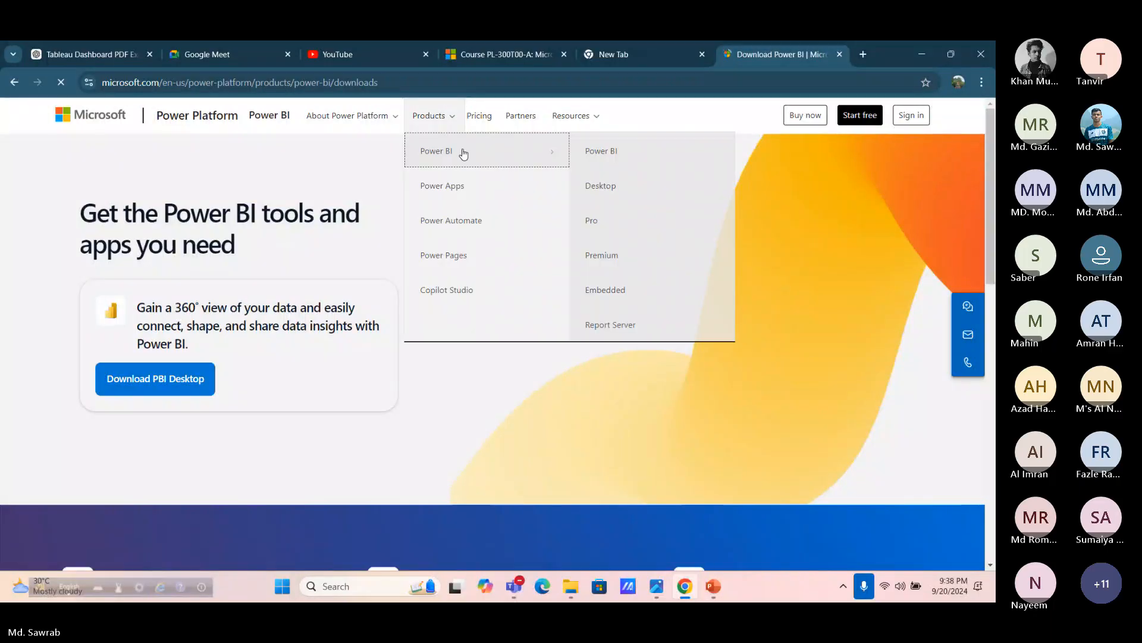
left_click(601, 186)
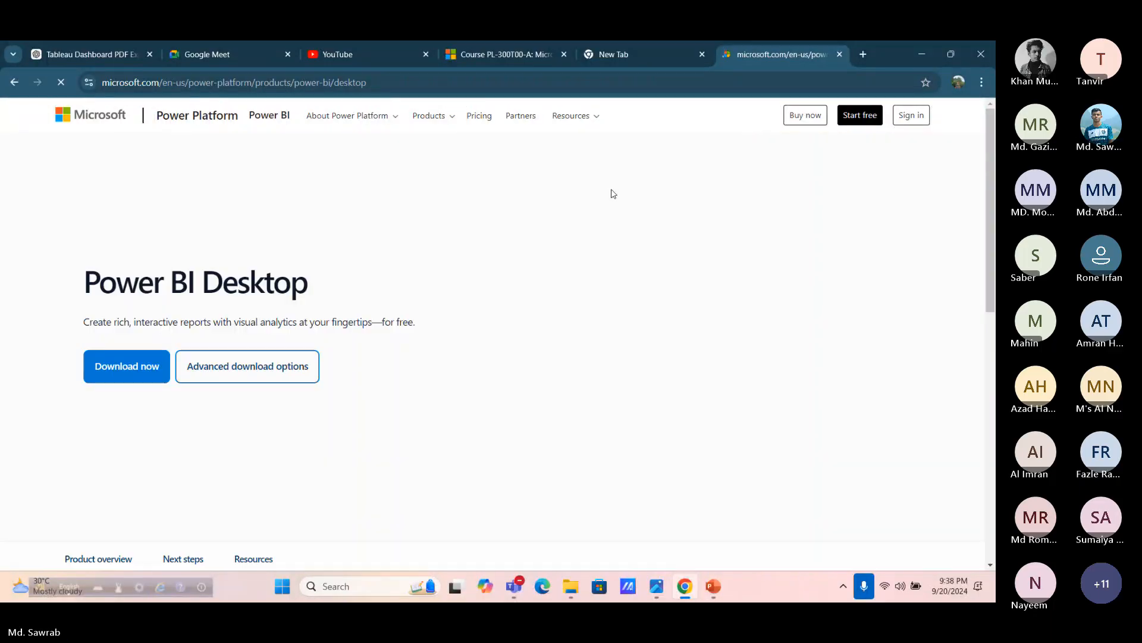
left_click(265, 367)
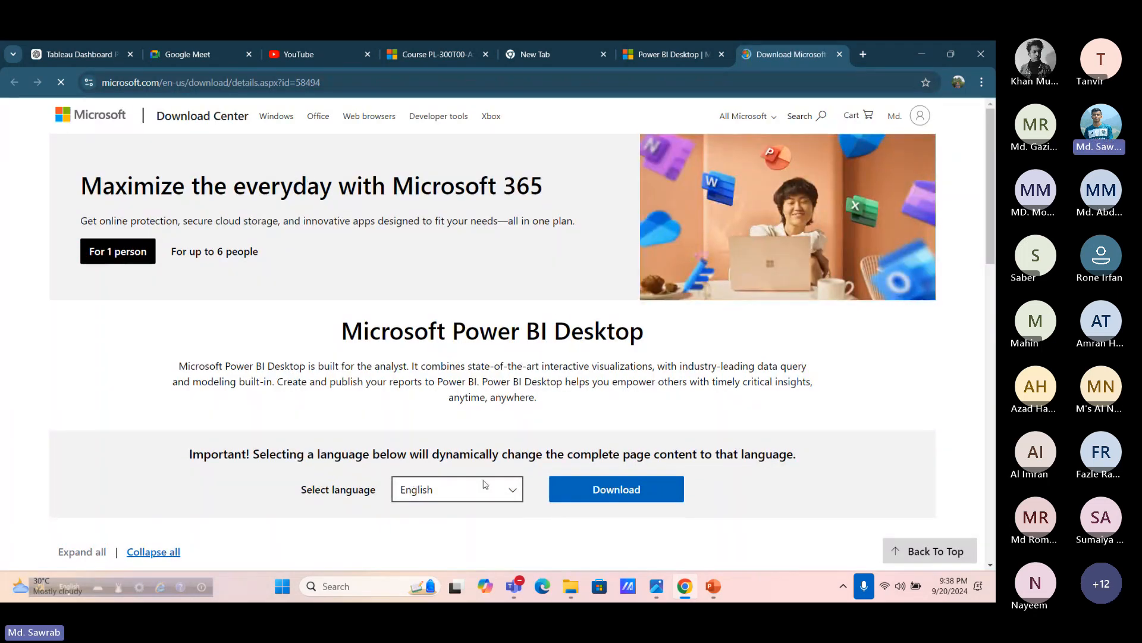
Choose PBIDesktopSetup_x64.exe among the English Power BI Desktop installers and dismiss the selection without downloading
scroll(595, 494, "down", 4)
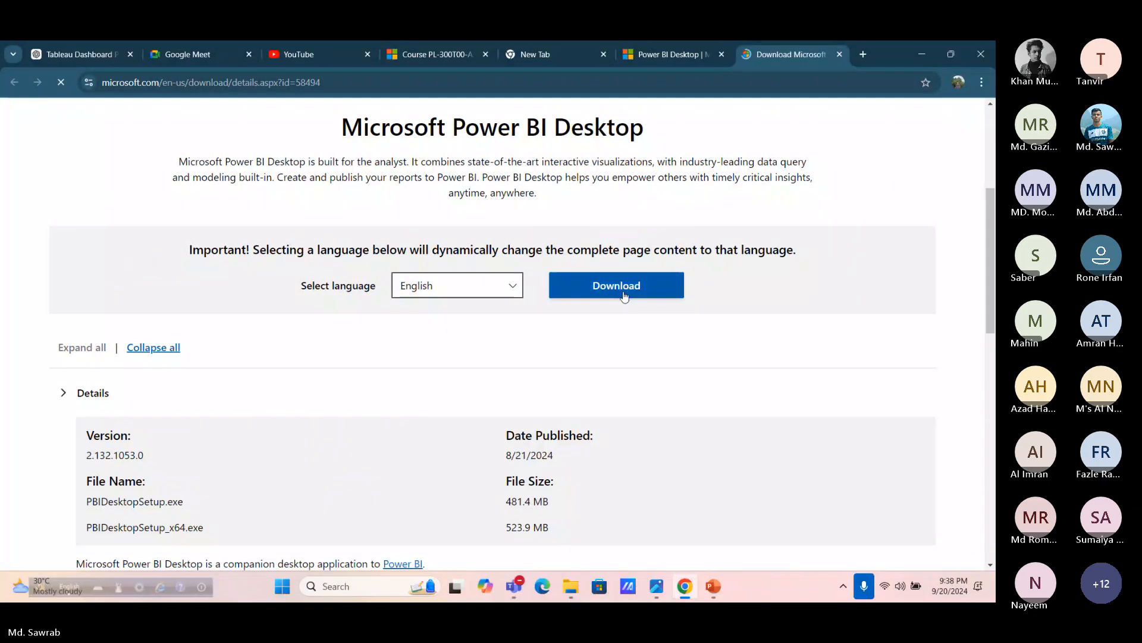
left_click(624, 296)
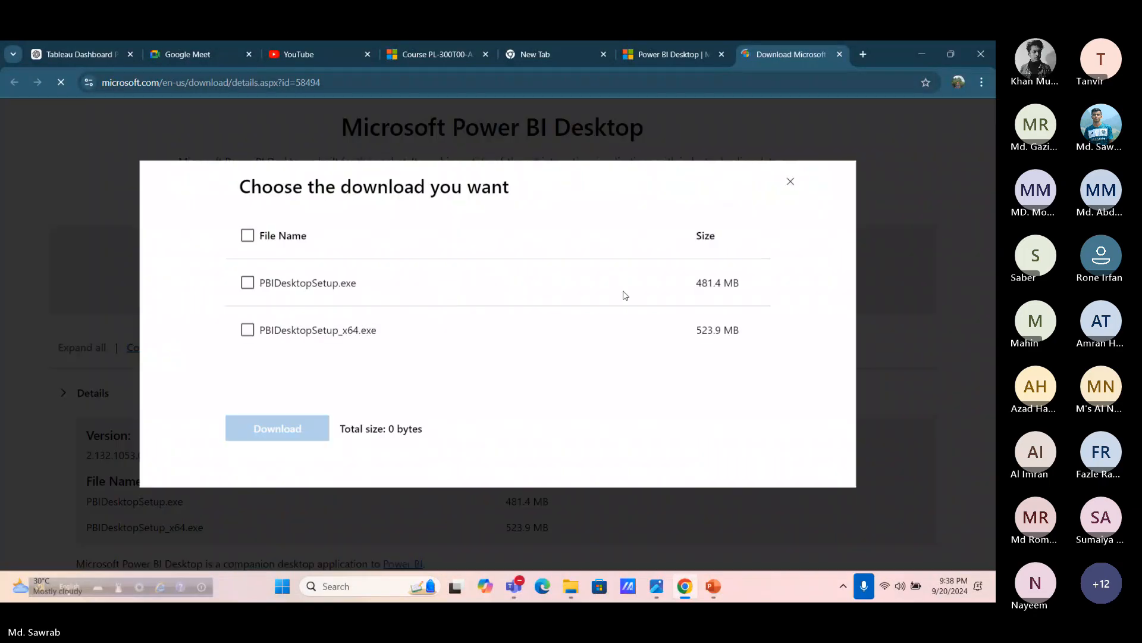
left_click(251, 346)
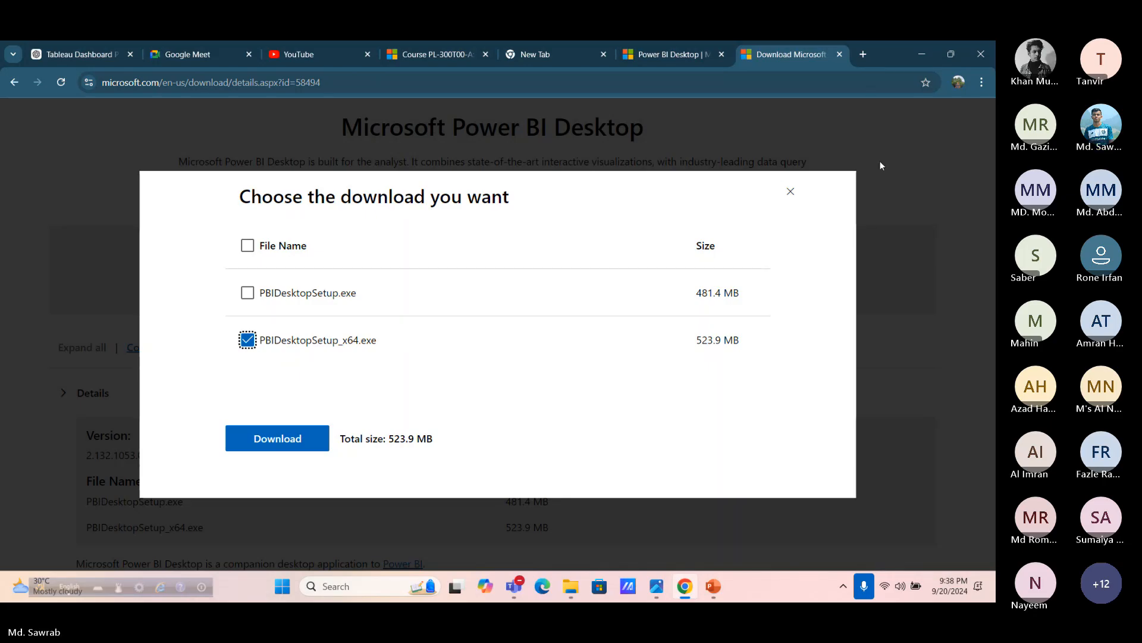
left_click(792, 191)
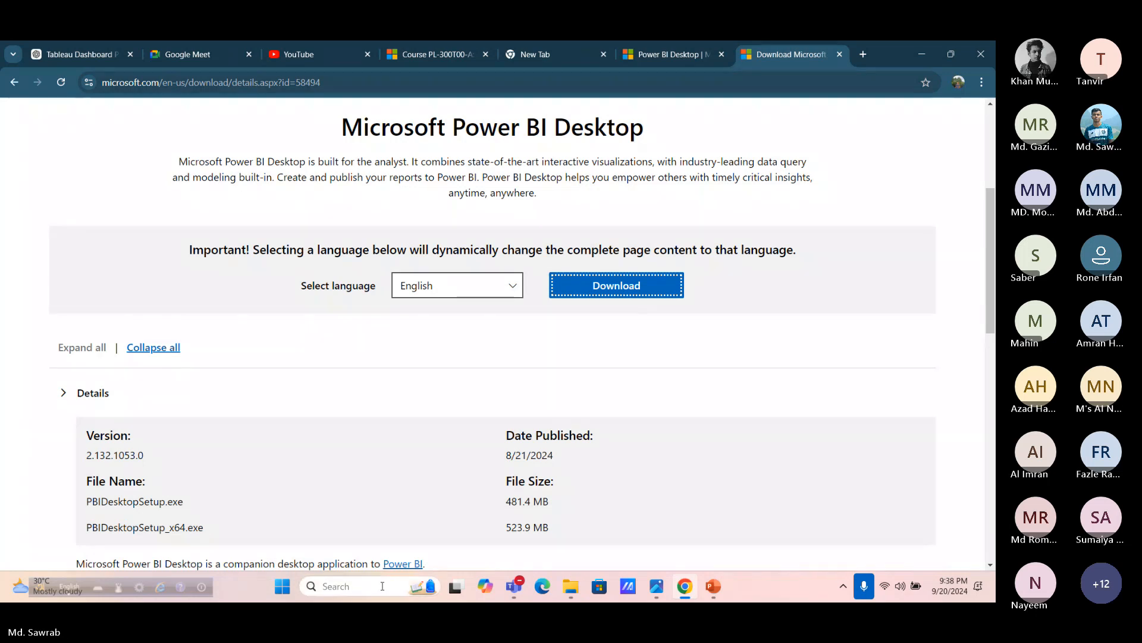
Find "Power BI" with Windows search, launch Power BI Desktop and start a blank report
key("Return")
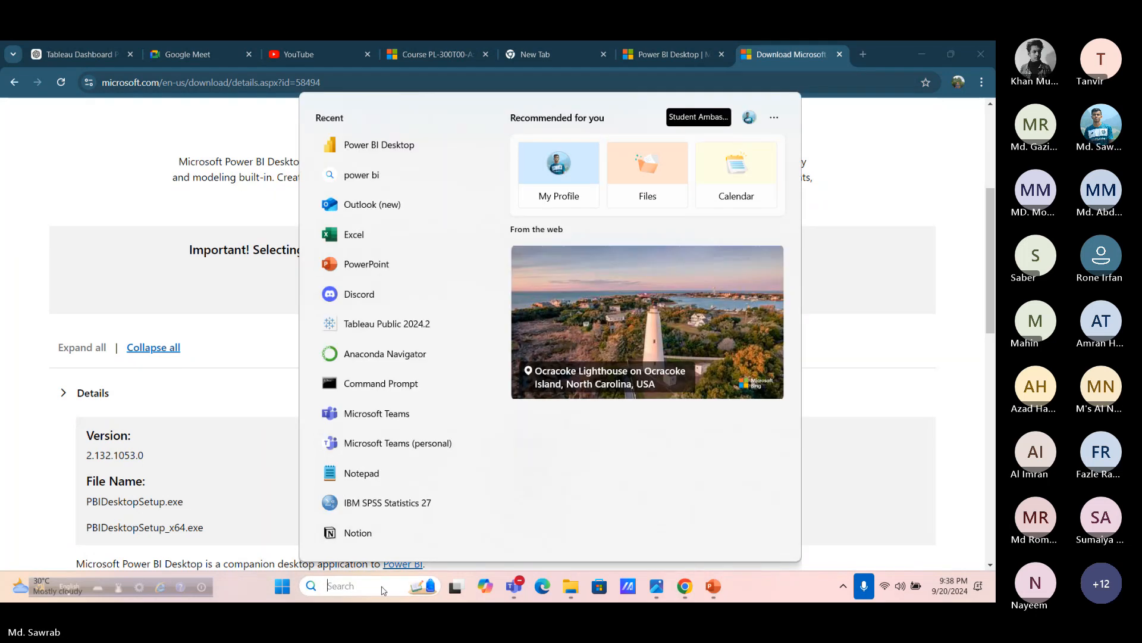
type("Power BI")
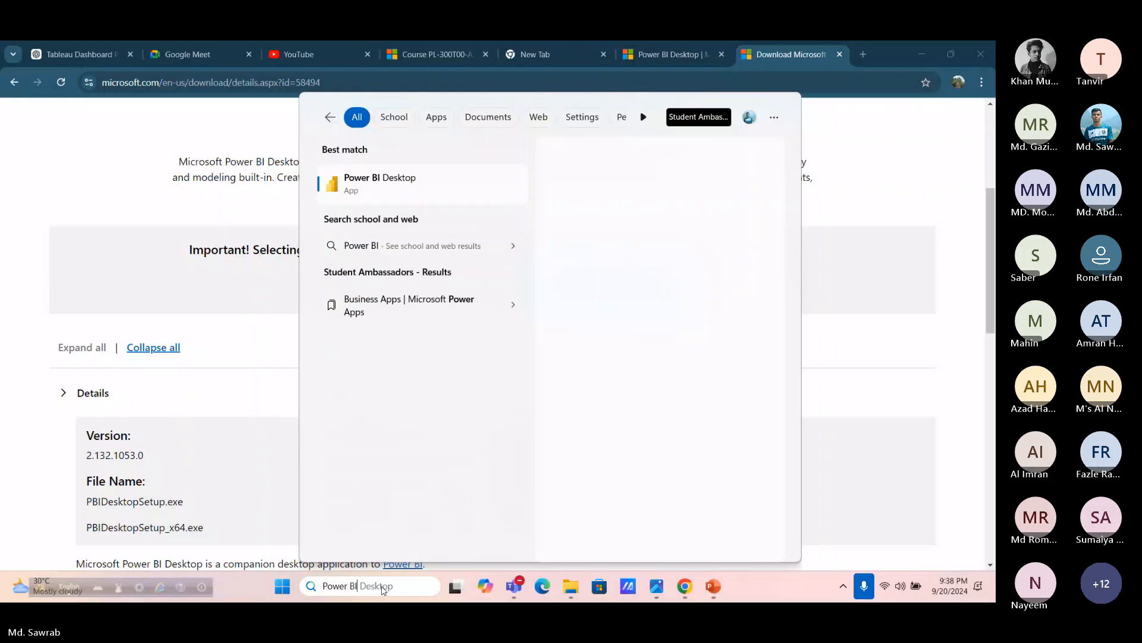
left_click(452, 198)
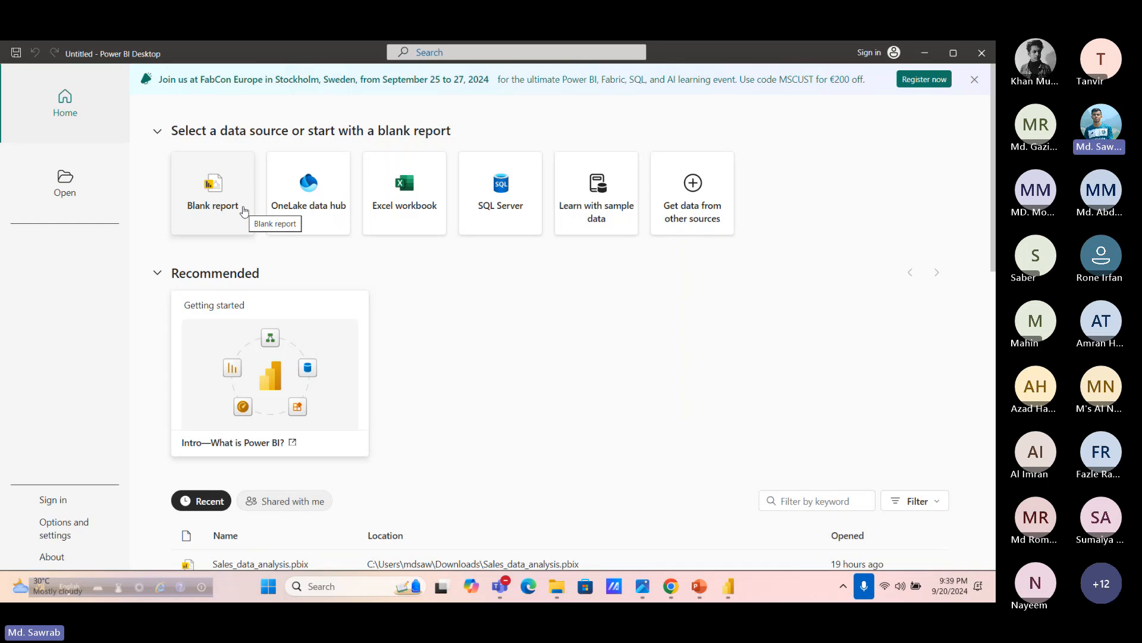
left_click(243, 209)
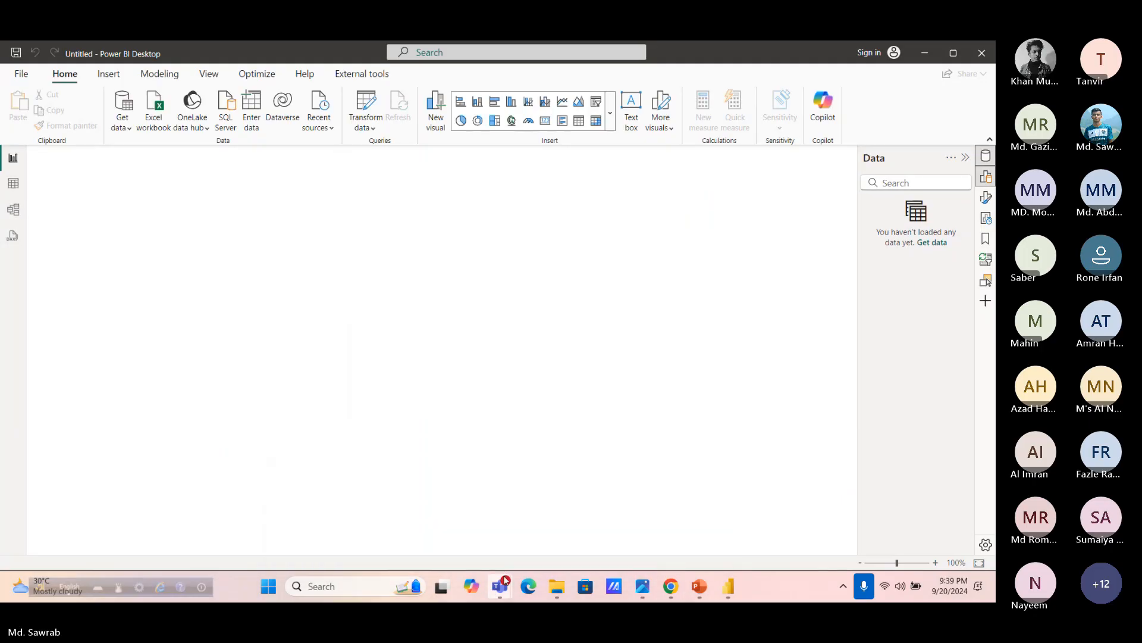
Check the Introduction to Microsoft Power BI meeting in Teams and return to the untitled report in Power BI Desktop
mouse_move(503, 585)
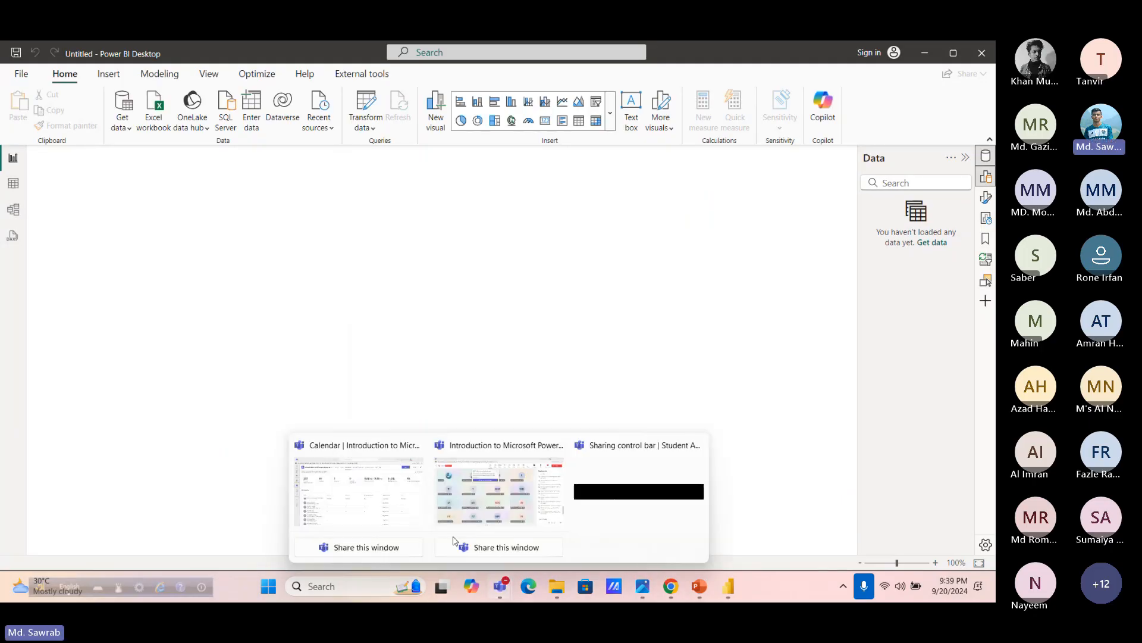
left_click(404, 513)
left_click(524, 529)
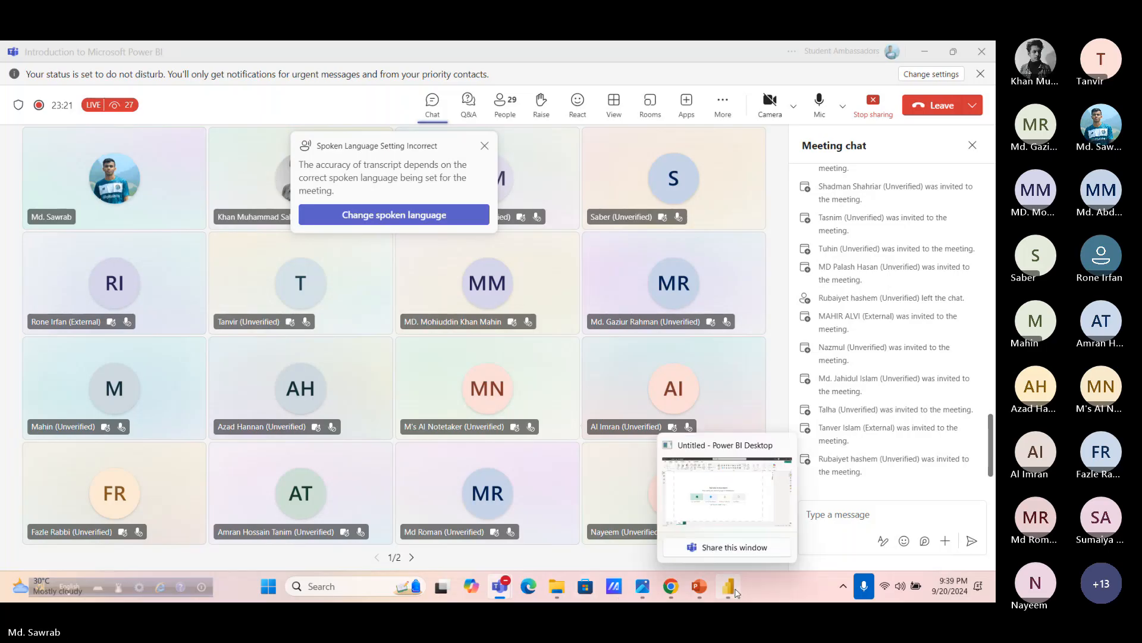
left_click(736, 592)
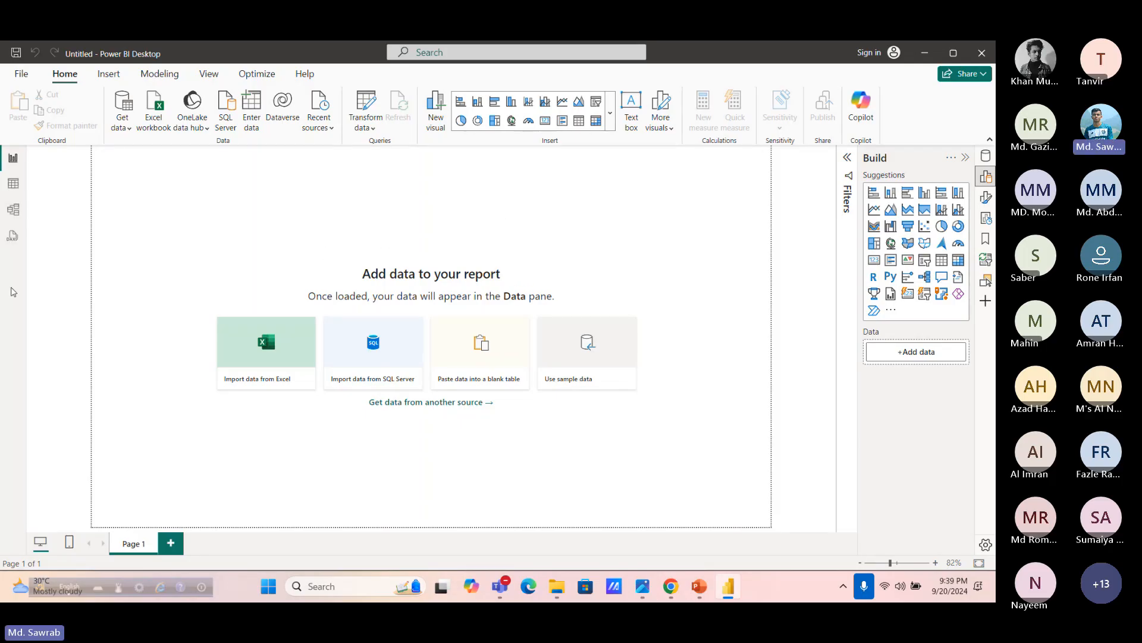
Look through the empty report's table view and model view, and return to the report view
left_click(13, 183)
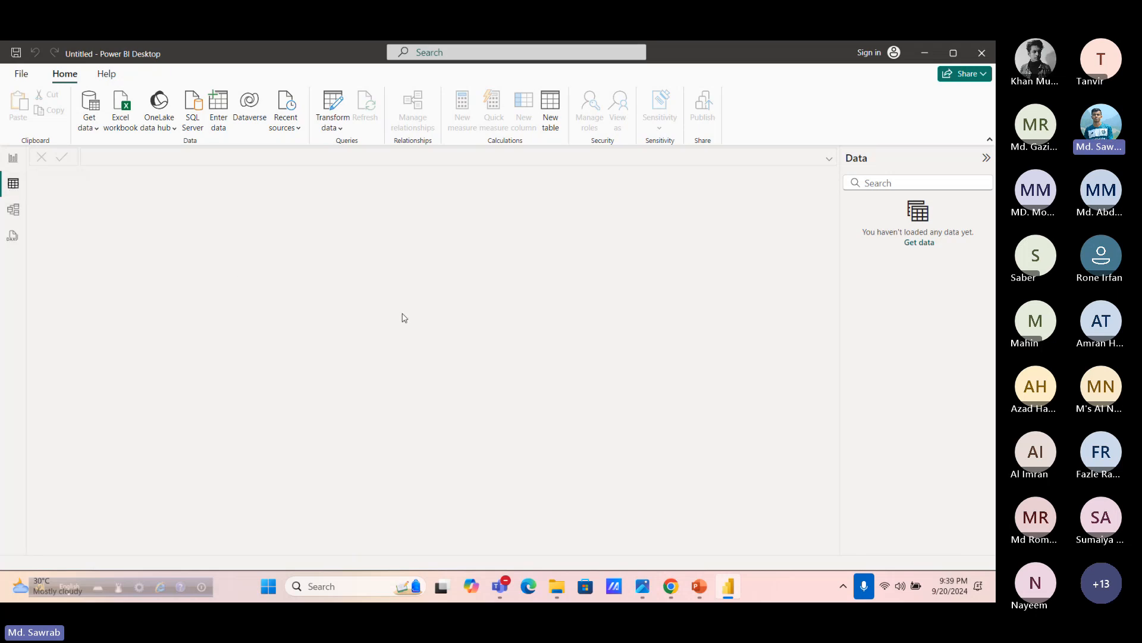
left_click(15, 219)
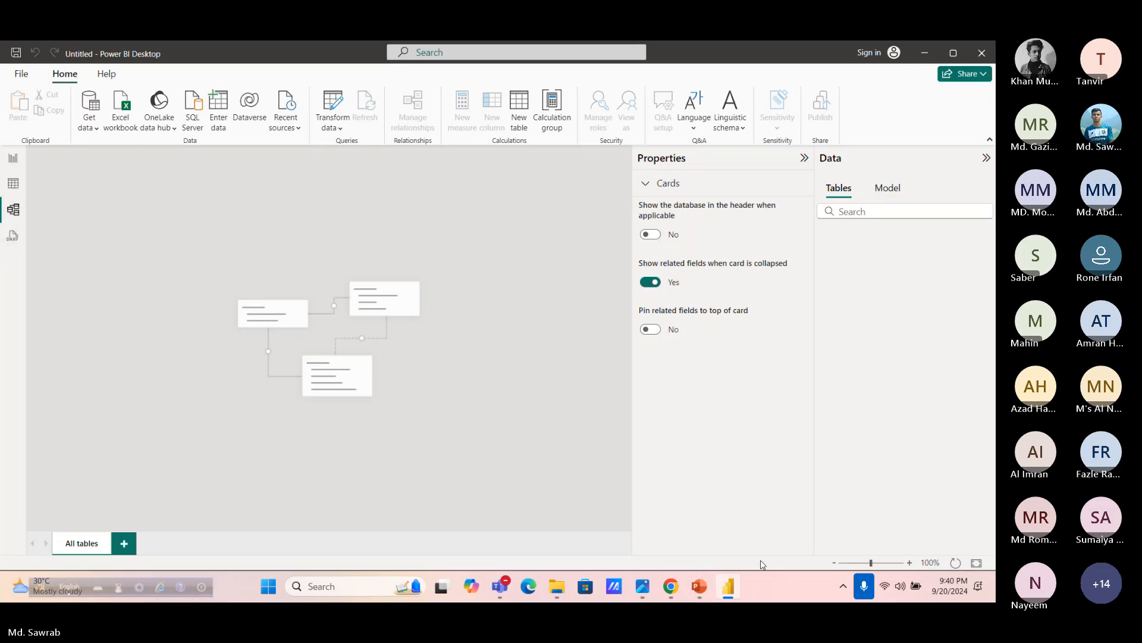
left_click(13, 158)
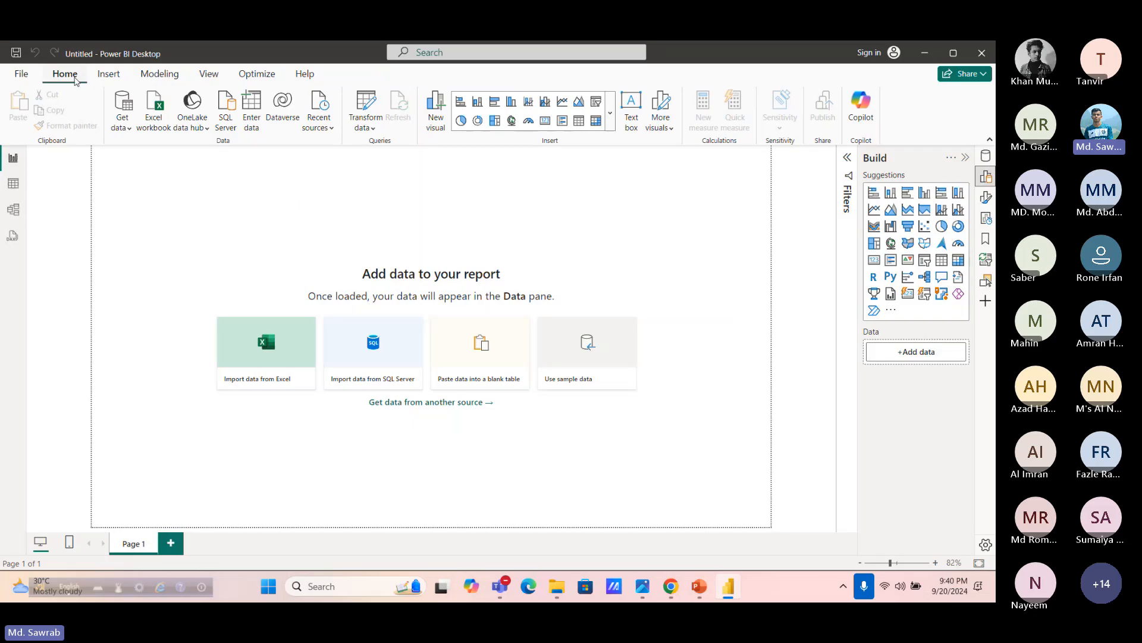
Examine the data import options and the Insert and Modeling commands, ending on the Home commands
left_click(125, 128)
left_click(126, 128)
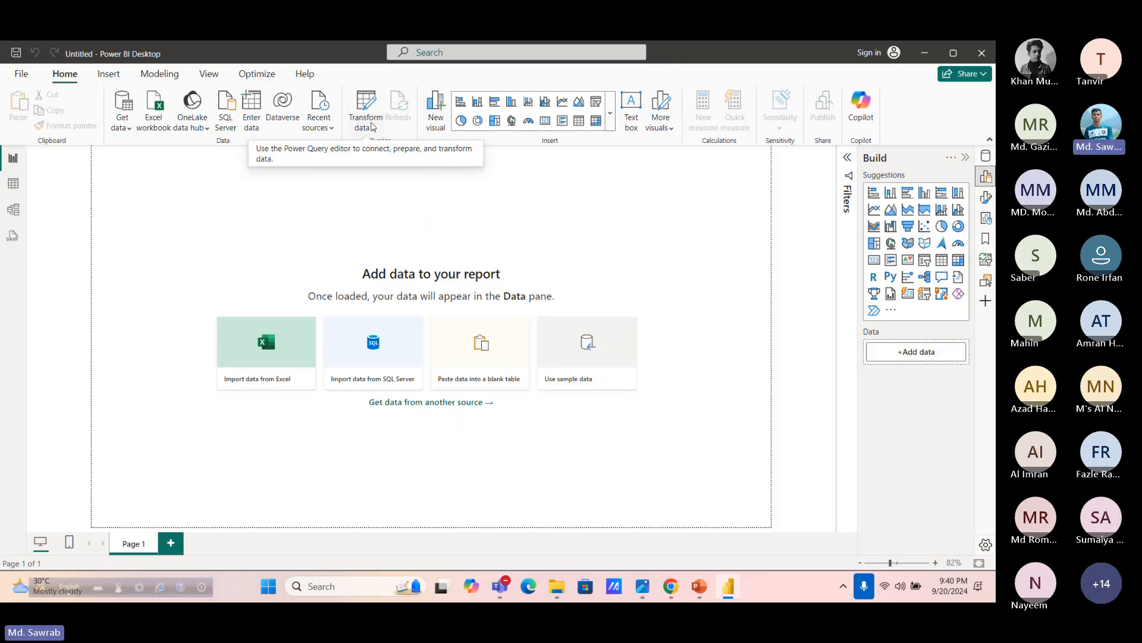
left_click(108, 74)
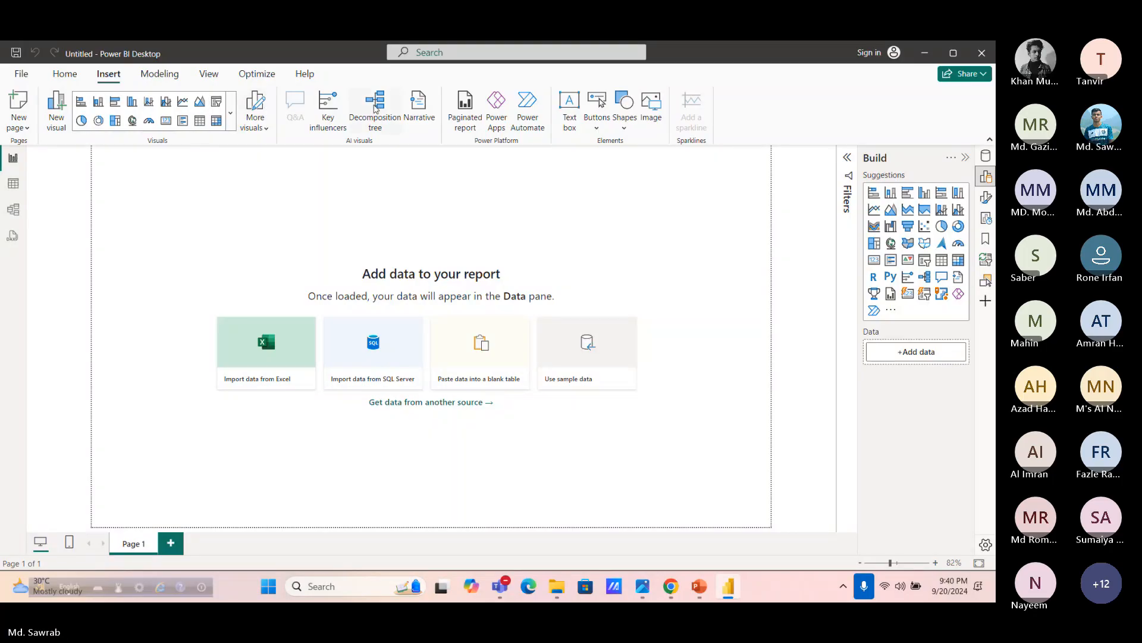
left_click(159, 73)
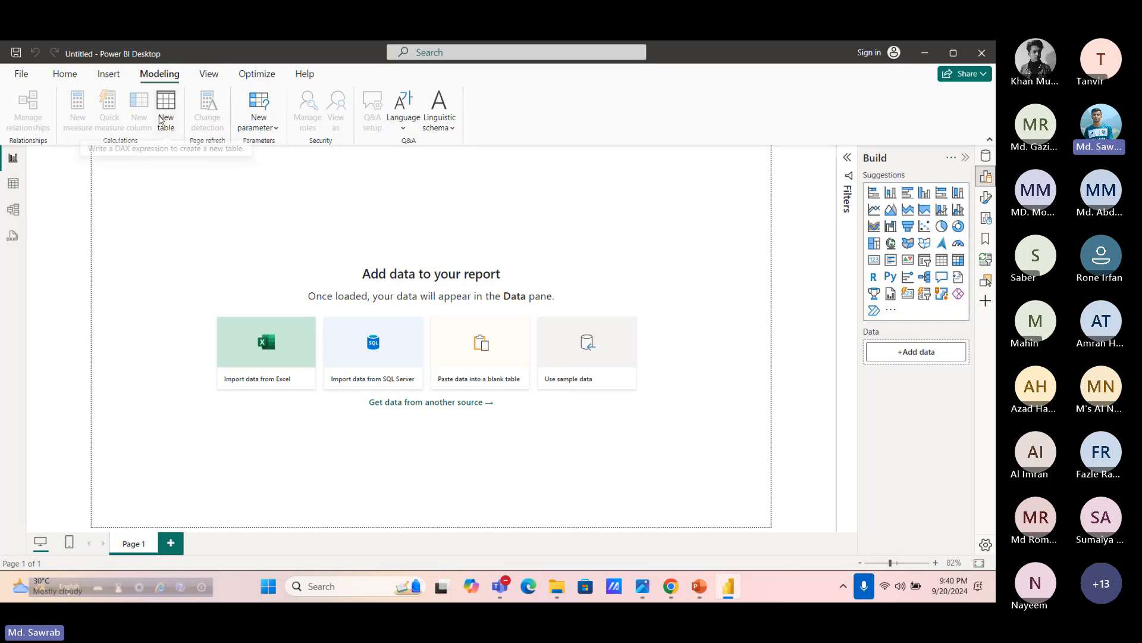
left_click(65, 74)
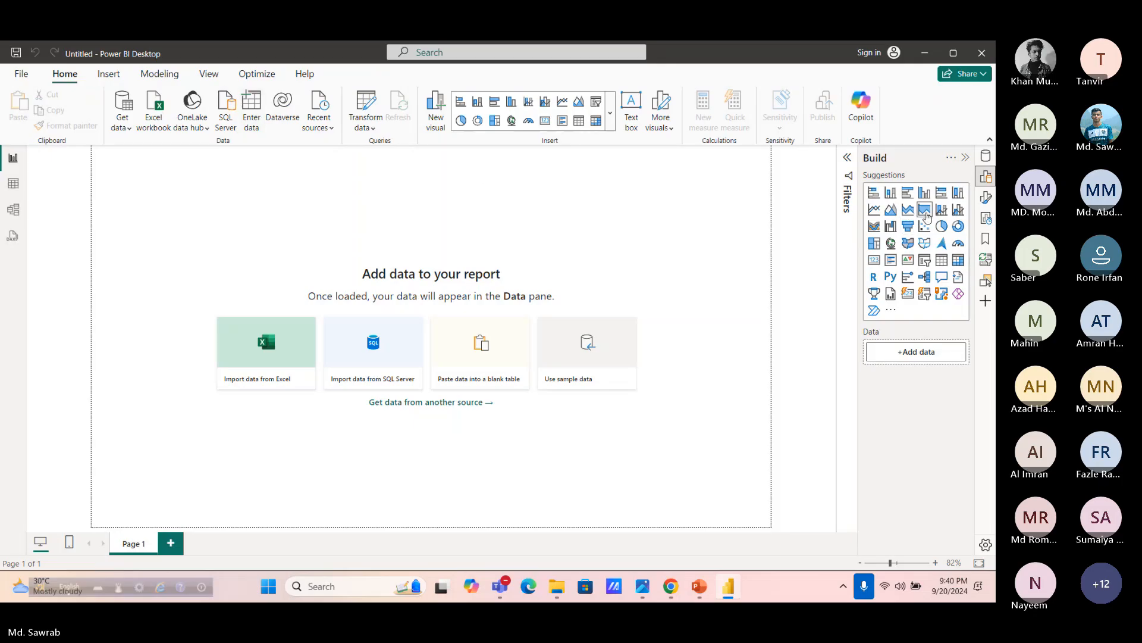
Expand the Filters pane and show the Data pane beside the Build pane
left_click(847, 162)
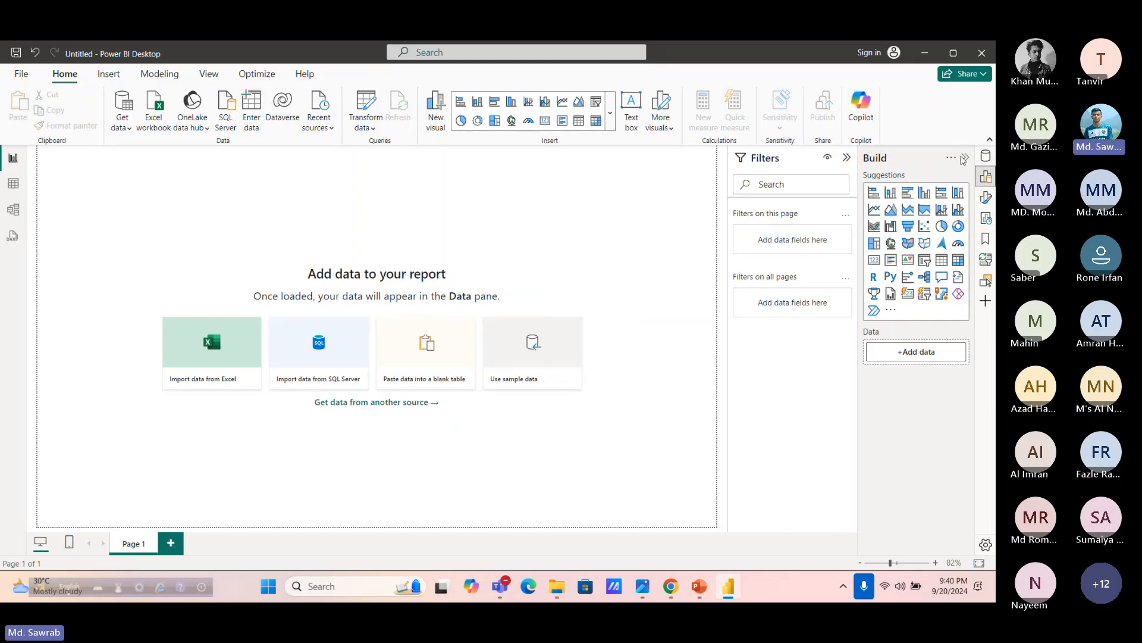
left_click(983, 159)
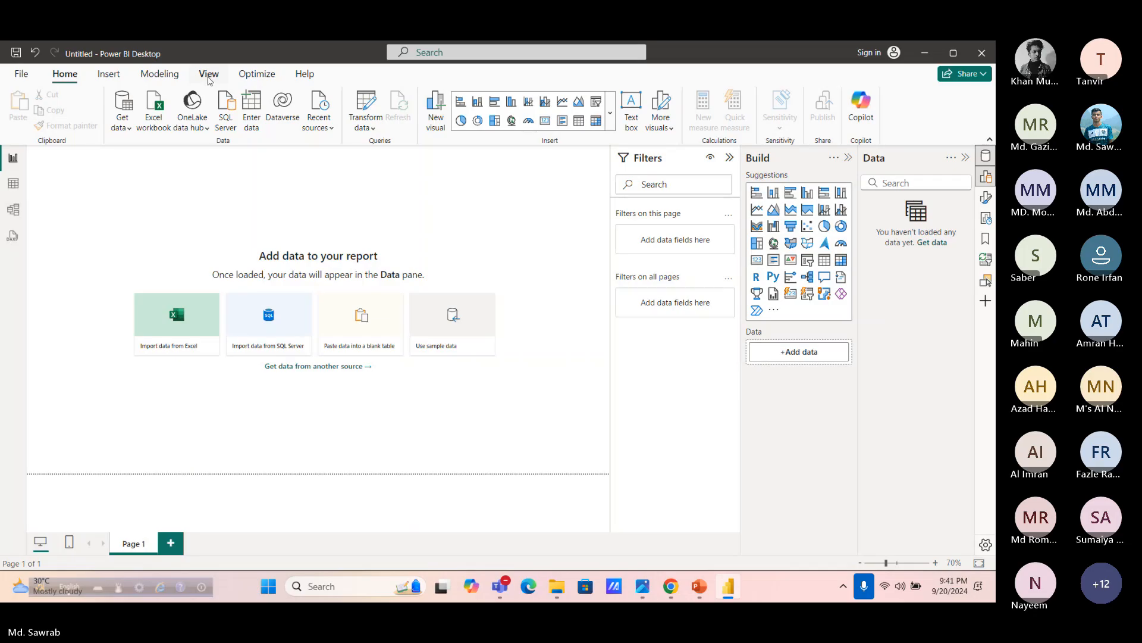
Open the Sales_Data workbook from the MLSA Session folder in Downloads and maximize it in Excel
left_click(566, 587)
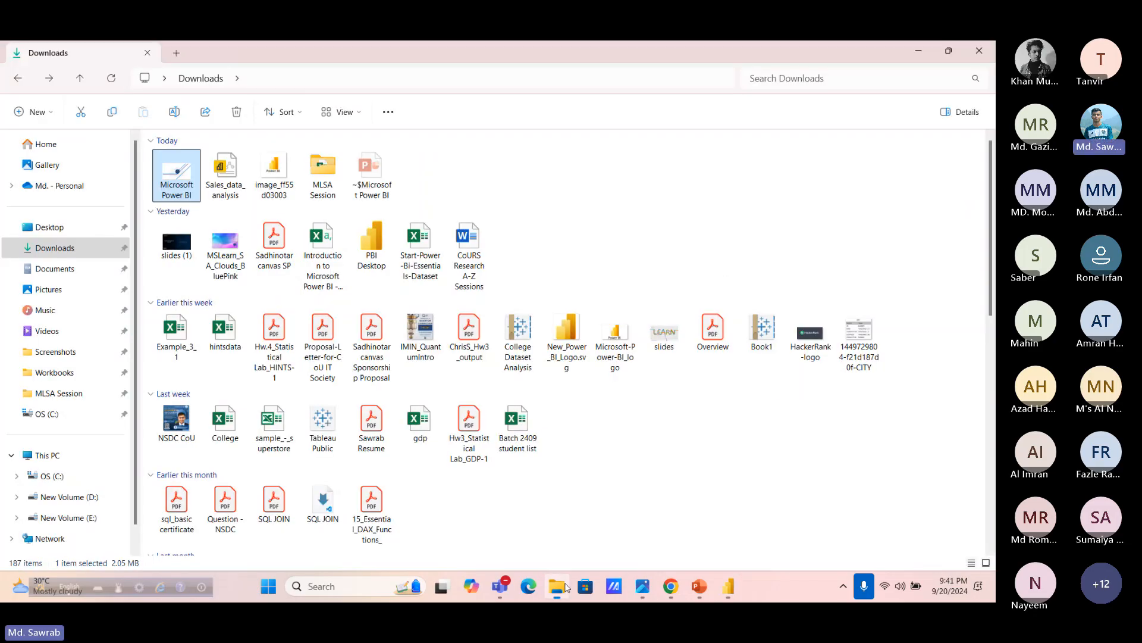
double_click(325, 177)
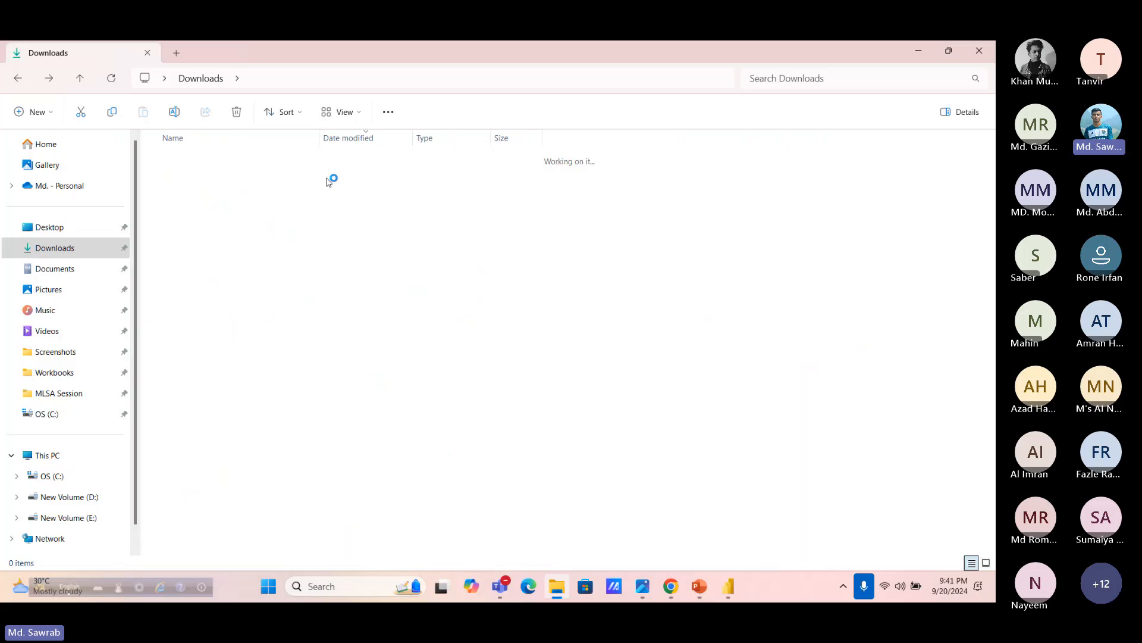
double_click(327, 176)
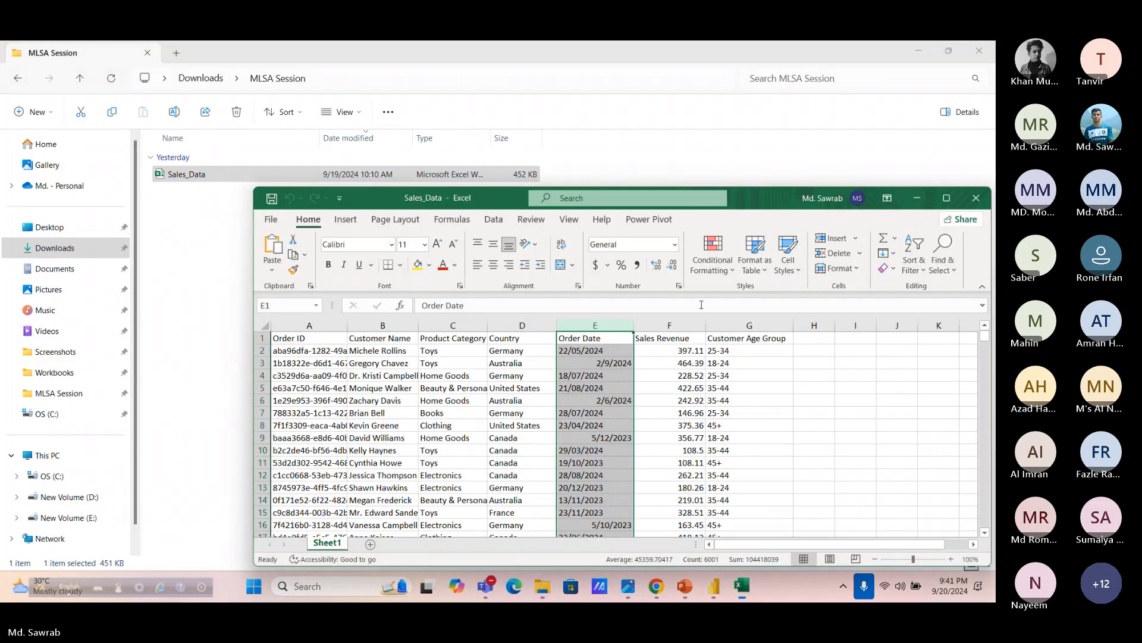
left_click(955, 200)
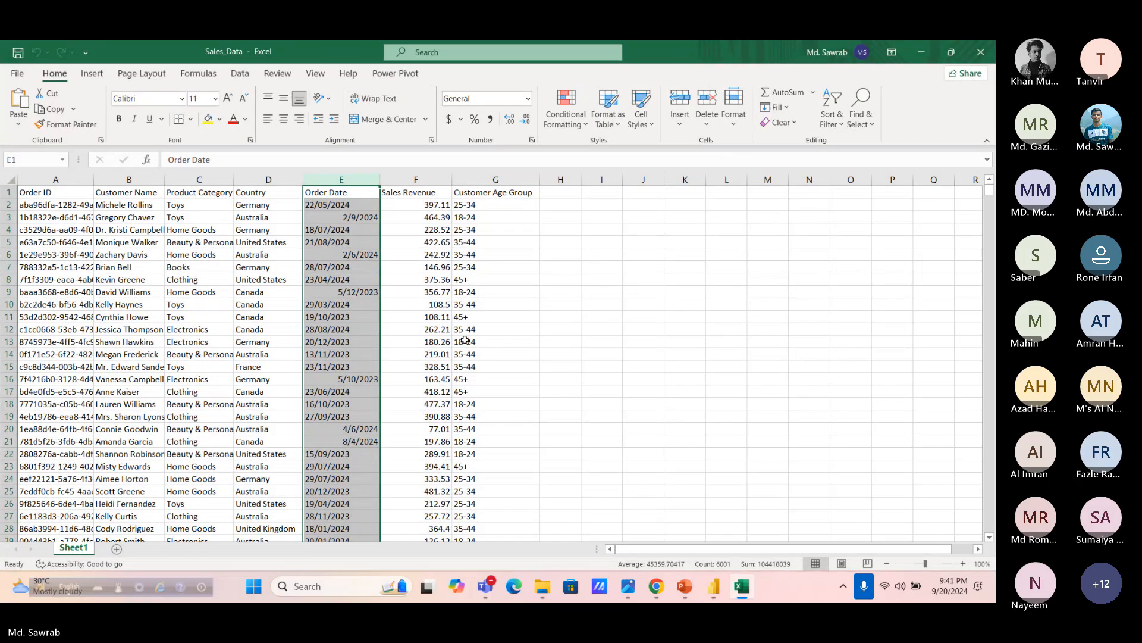
Examine the sales worksheet column by column, from Order ID through Customer Age Group, and revisit the revenue, date and country columns
left_click(466, 341)
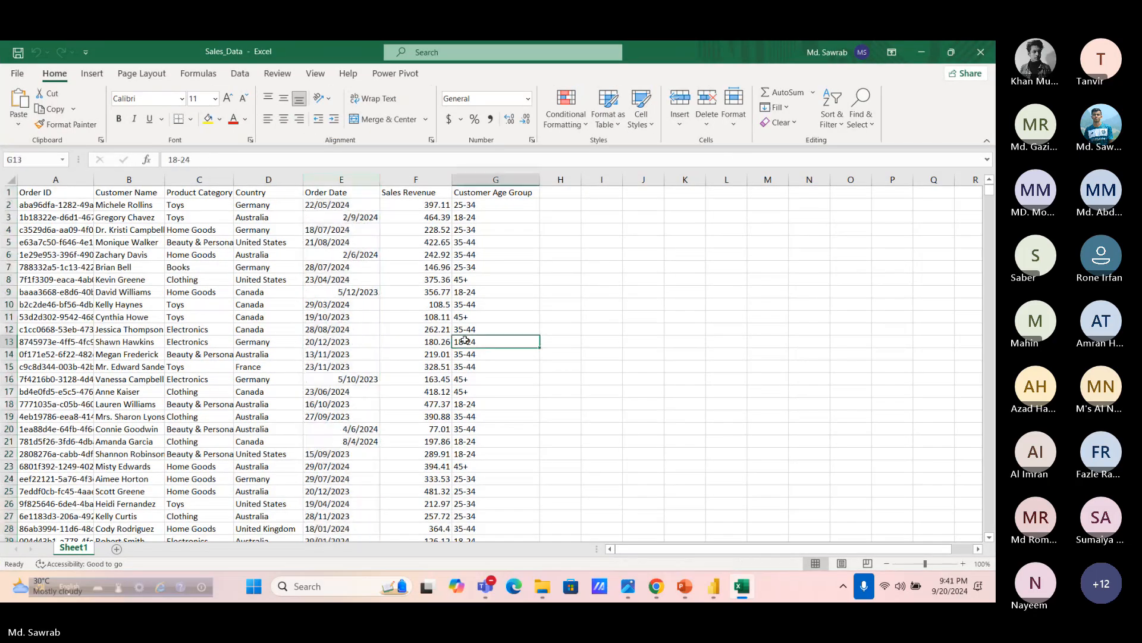
left_click(69, 181)
left_click(65, 194)
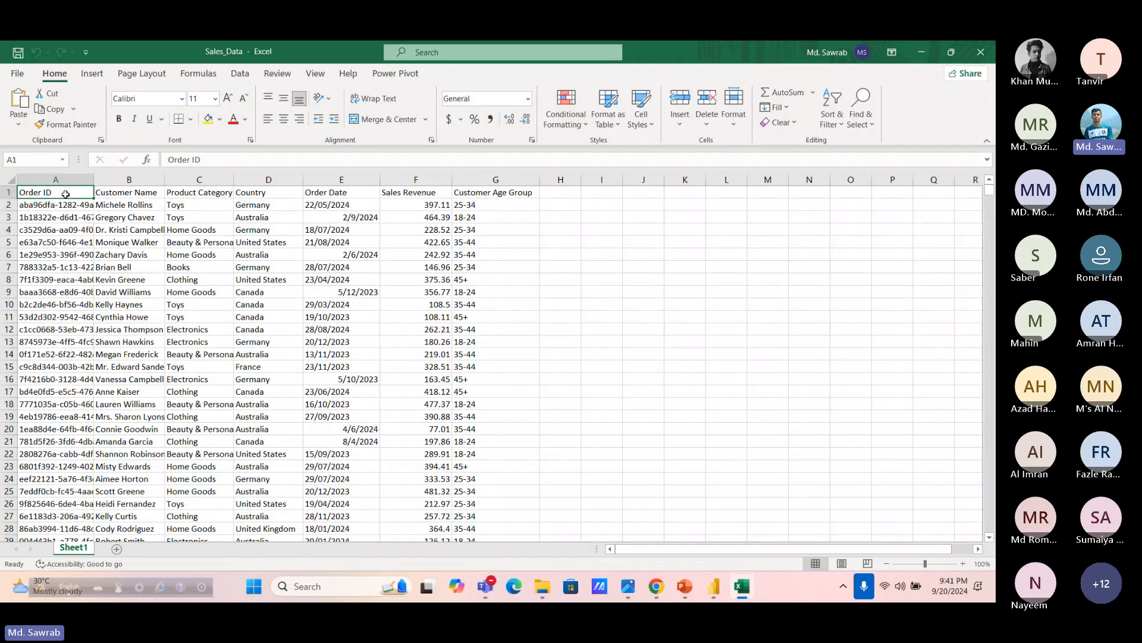
left_click(91, 180)
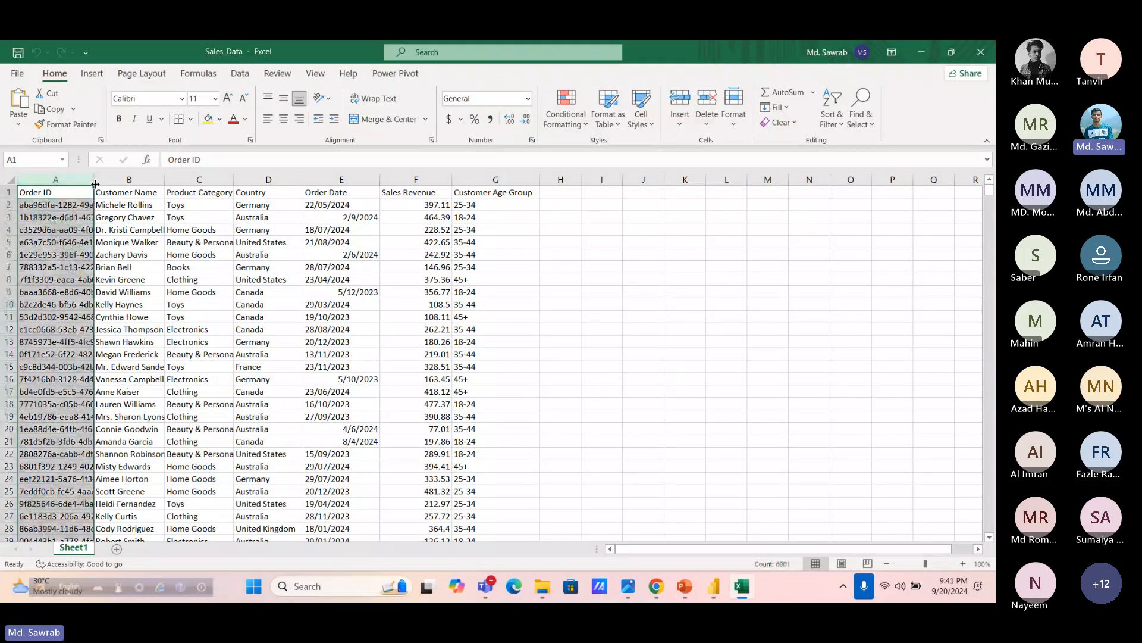
left_click(112, 180)
left_click(179, 178)
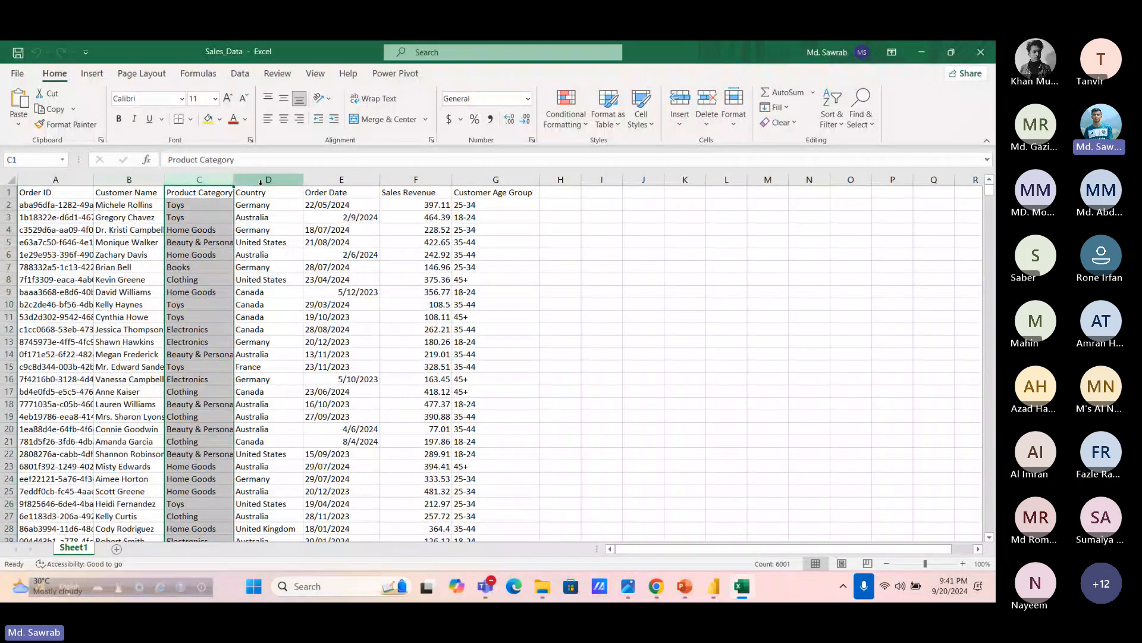
left_click(260, 181)
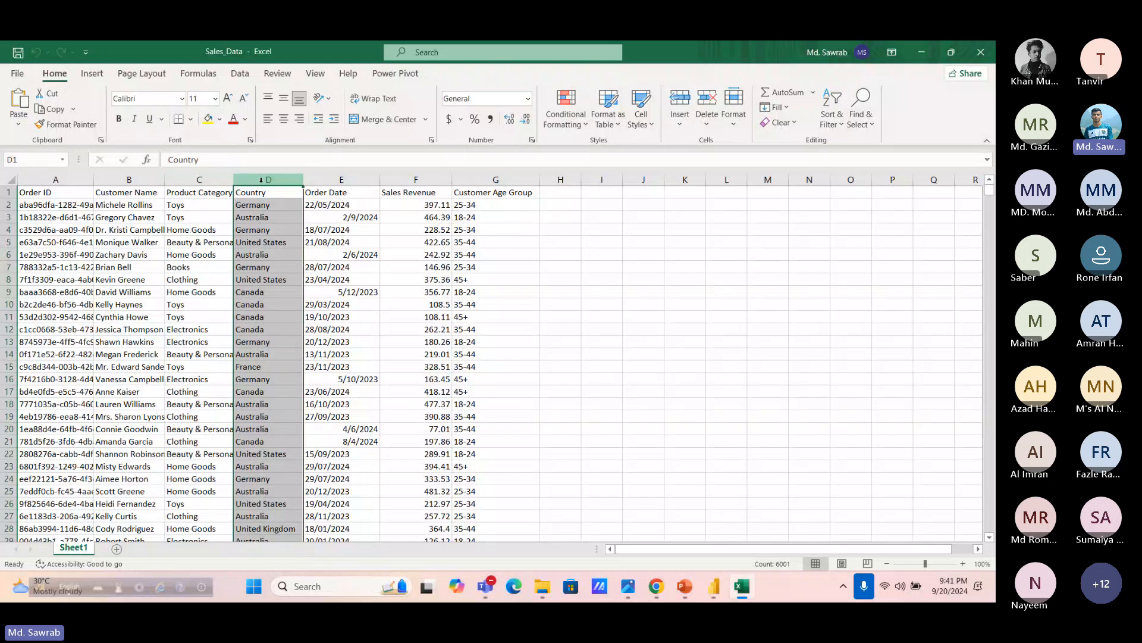
left_click(326, 179)
left_click(394, 179)
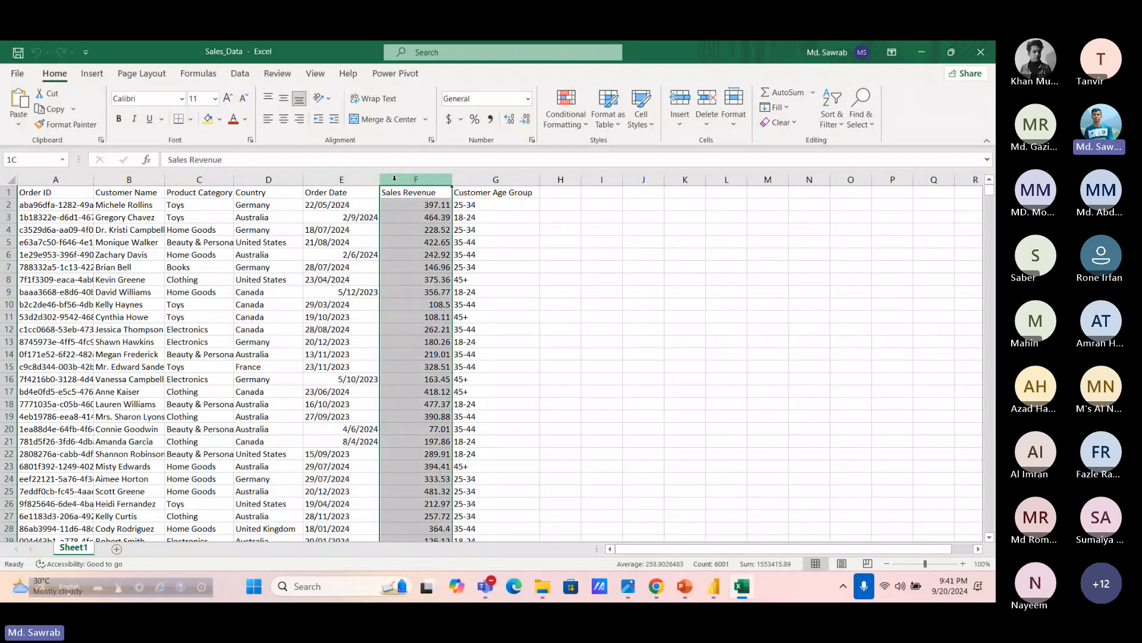
left_click(462, 180)
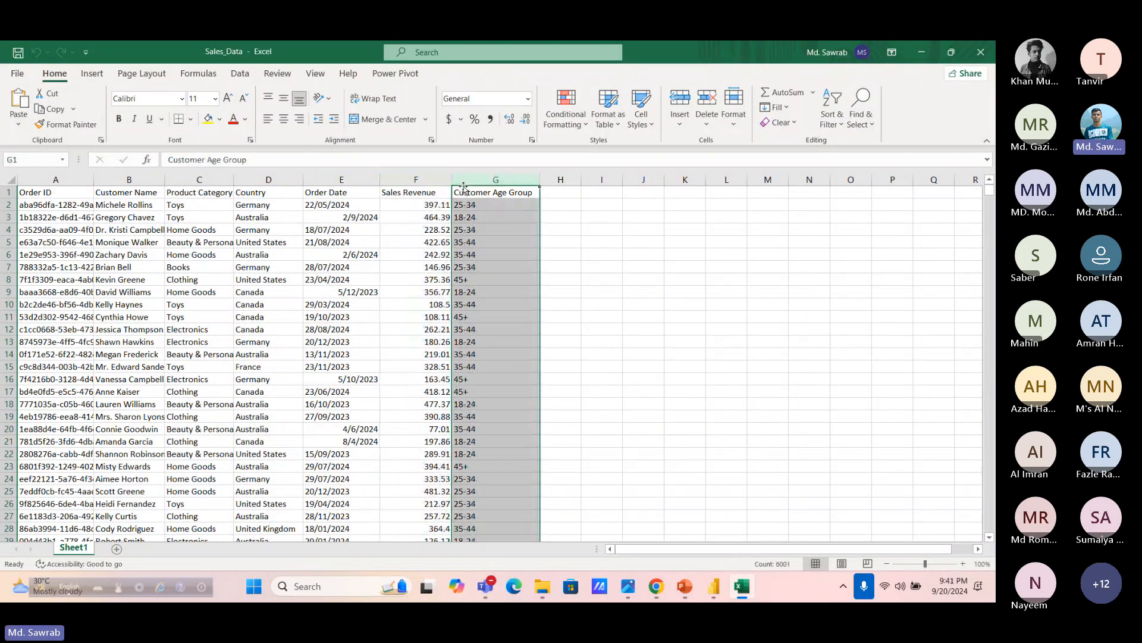
left_click(416, 180)
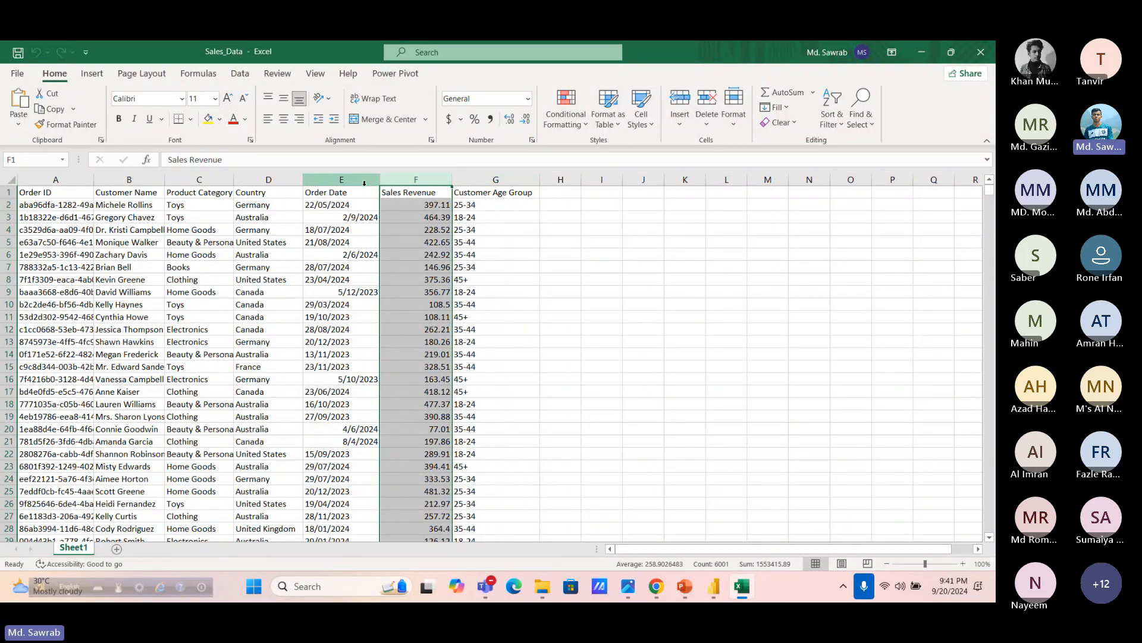
left_click(360, 182)
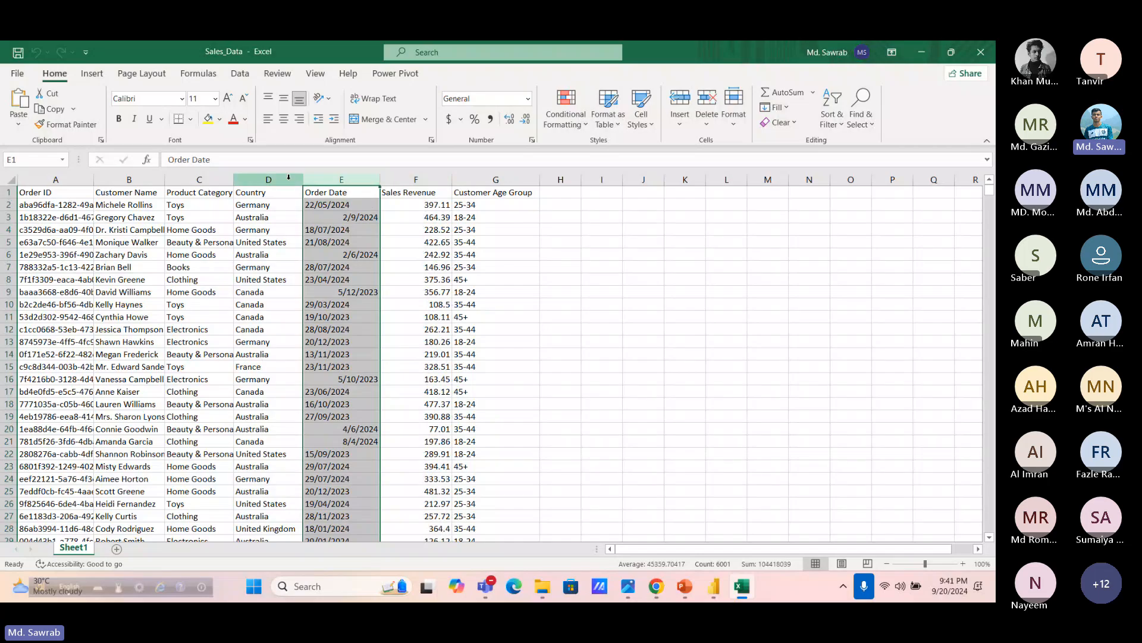
left_click(268, 192)
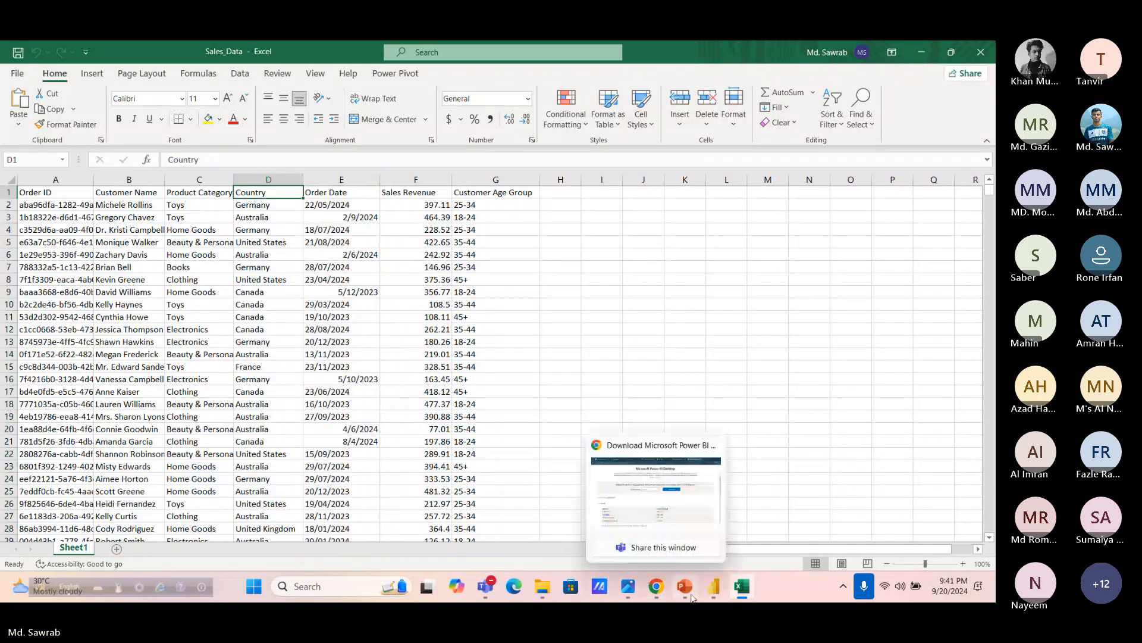
Switch to Power BI Desktop and connect to the Sales_Data Excel workbook in the MLSA Session folder
left_click(723, 588)
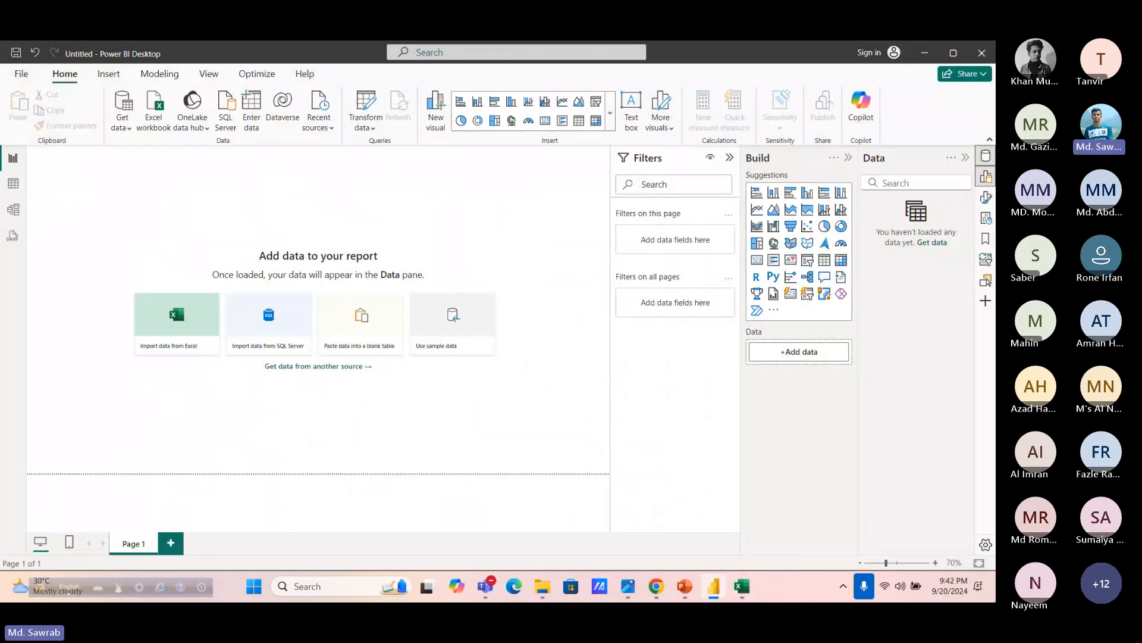
left_click(123, 128)
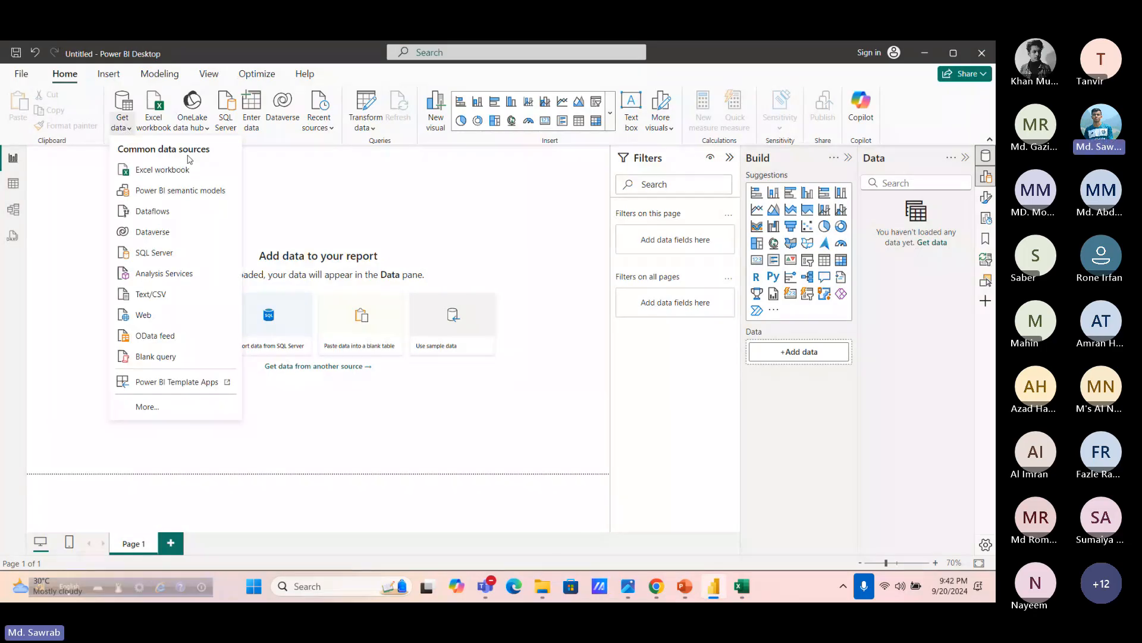
left_click(166, 170)
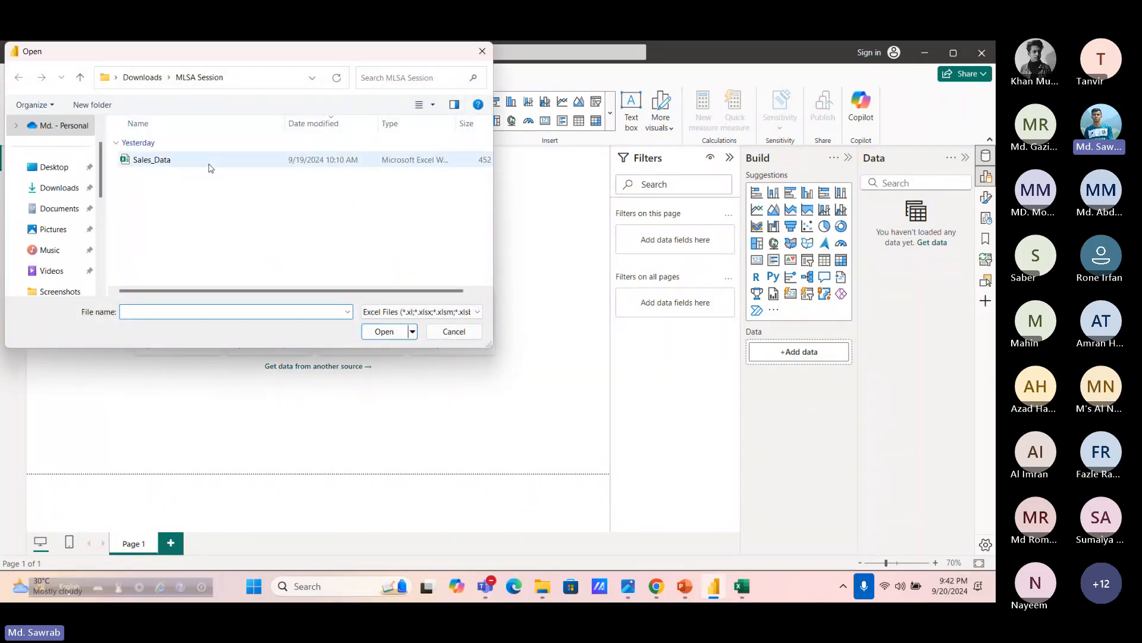
left_click(208, 168)
left_click_drag(215, 59, 307, 162)
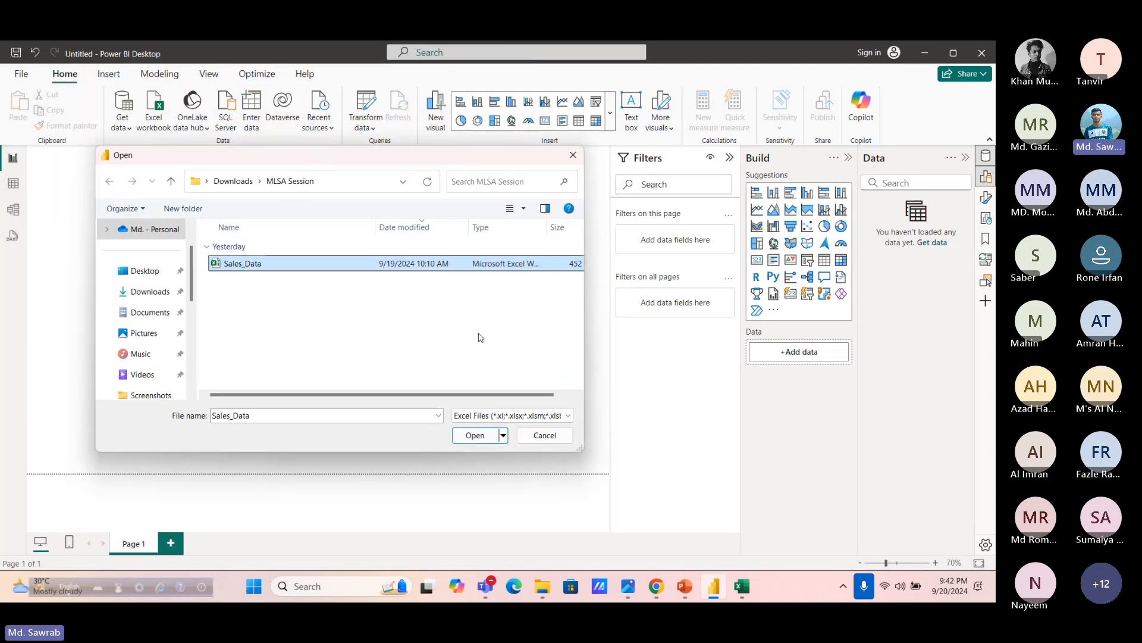
left_click(476, 436)
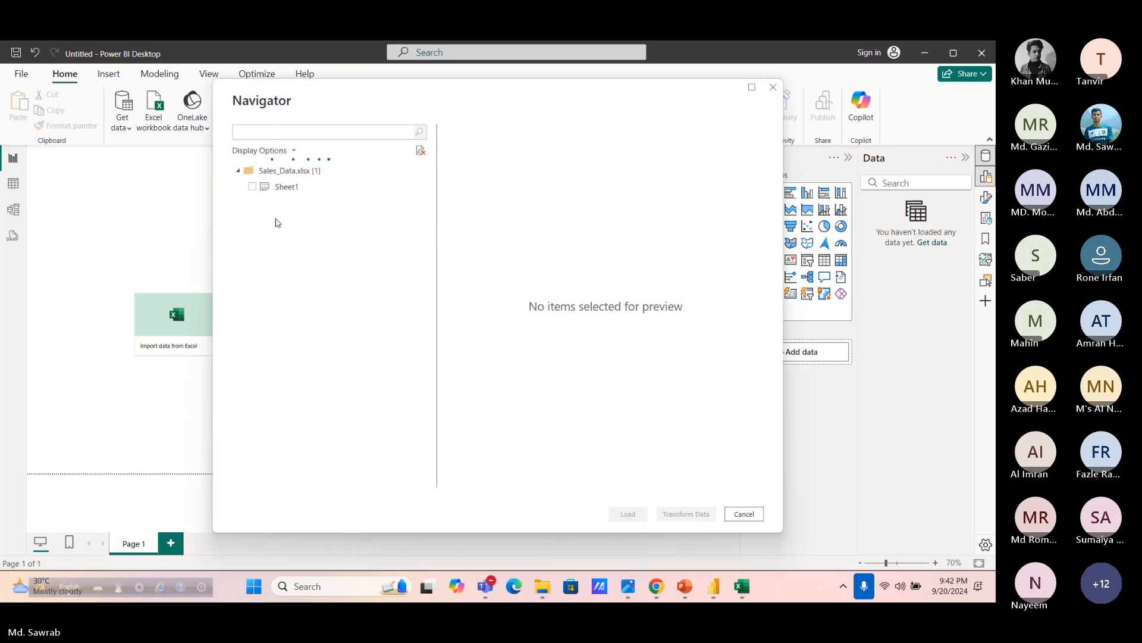
Preview and load Sheet1 of the Sales_Data workbook, and expand its list of fields
left_click(252, 188)
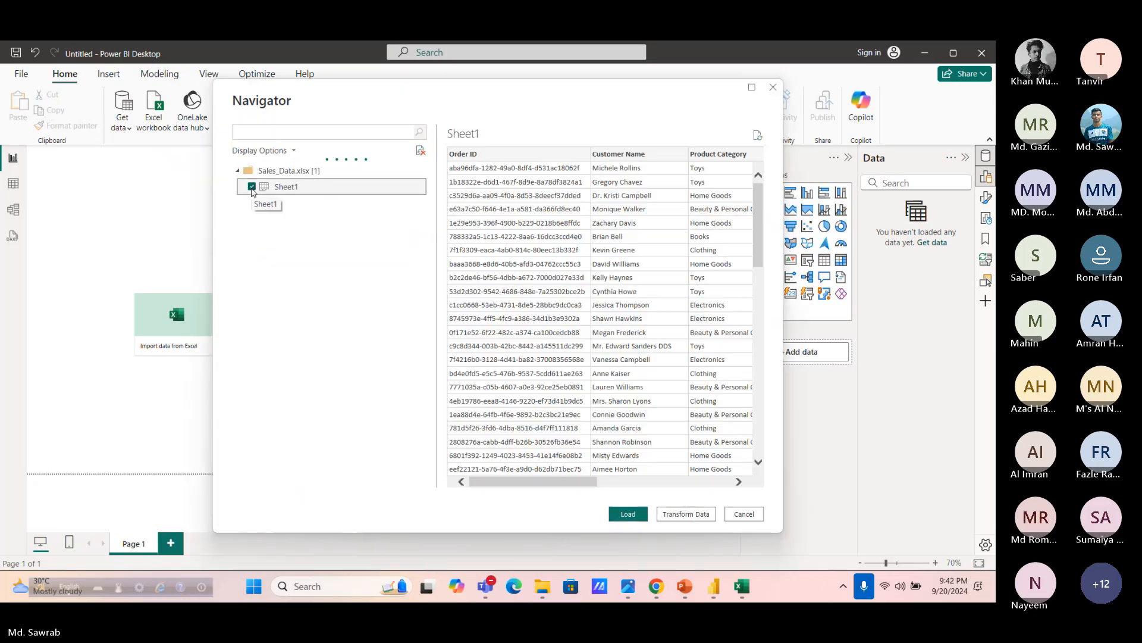
left_click_drag(513, 486, 629, 470)
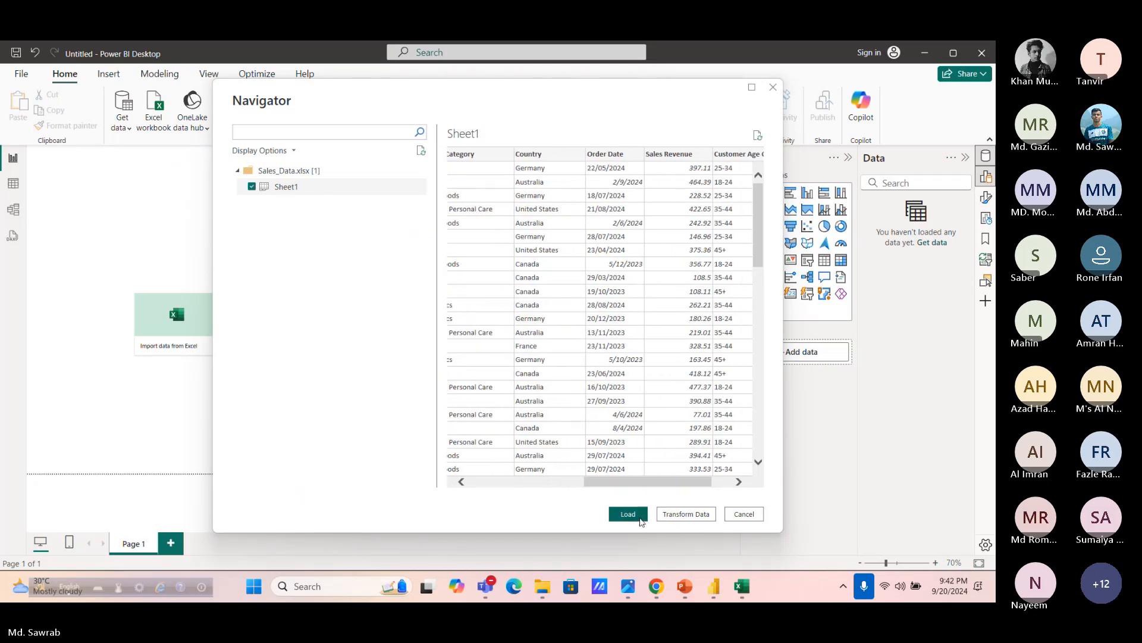
left_click(629, 515)
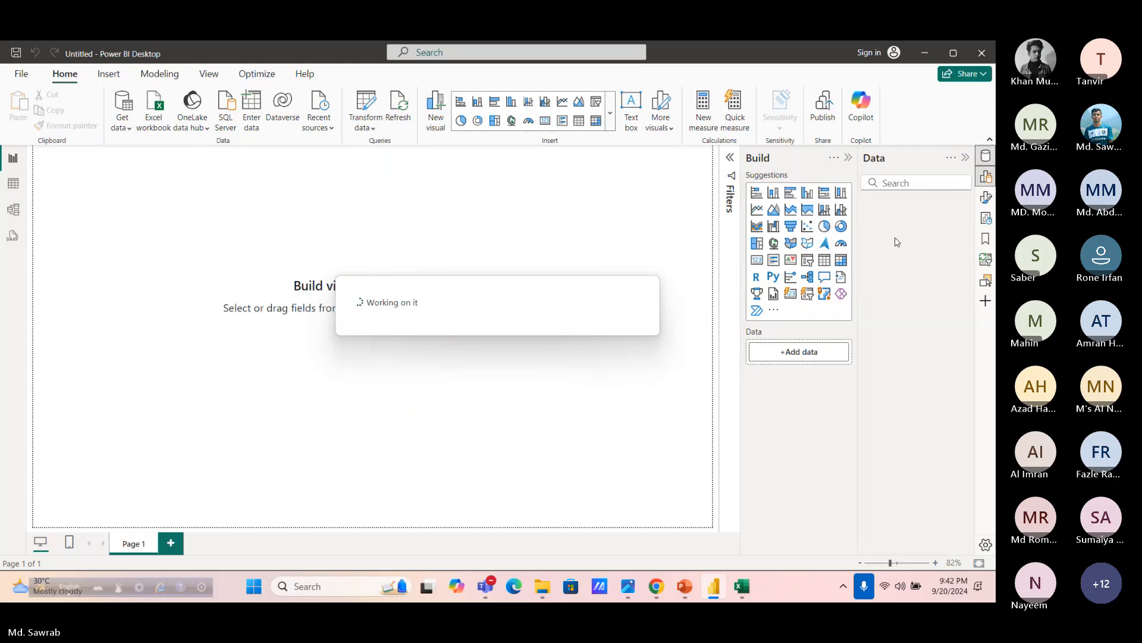
left_click(880, 205)
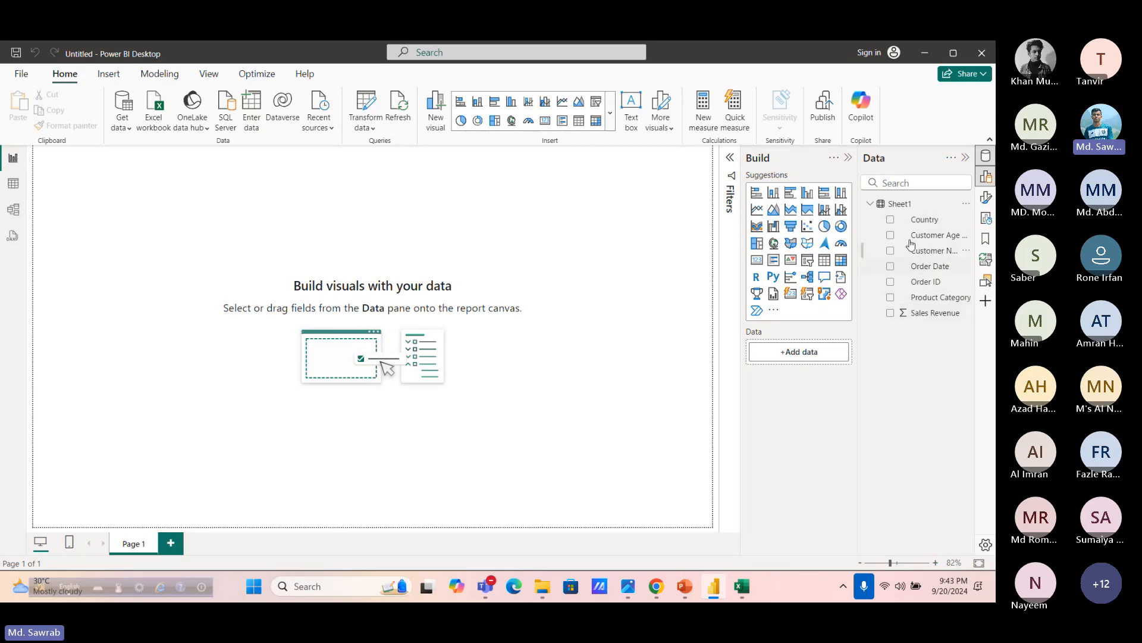
Check Sheet1 in table view and model view, enlarging its model card to show all fields, and return to the report view
left_click(13, 184)
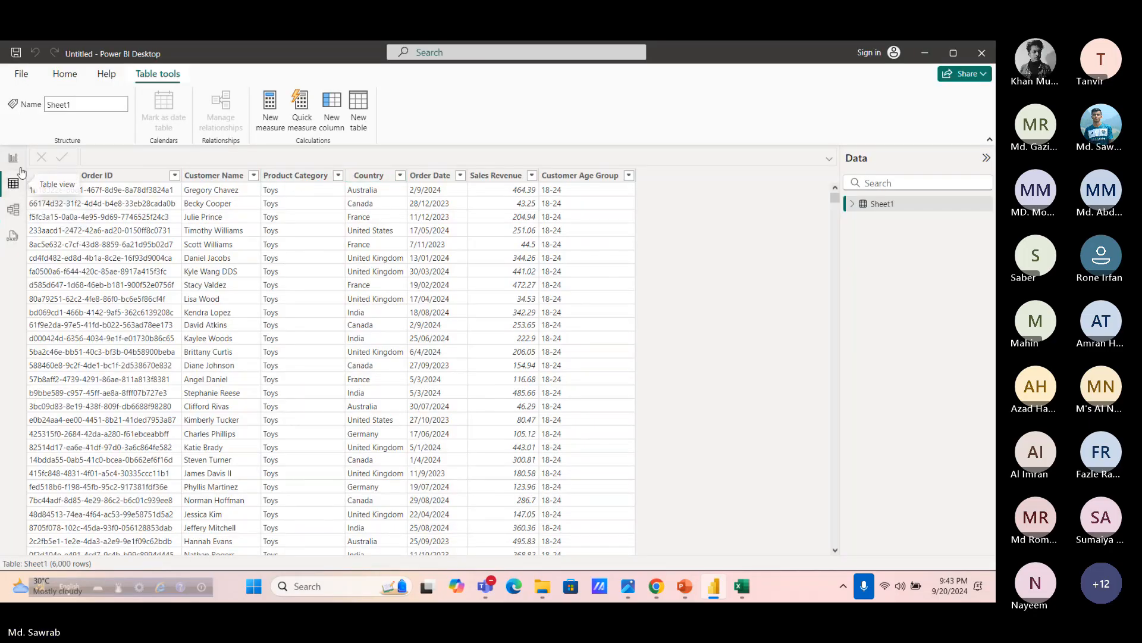
left_click(22, 213)
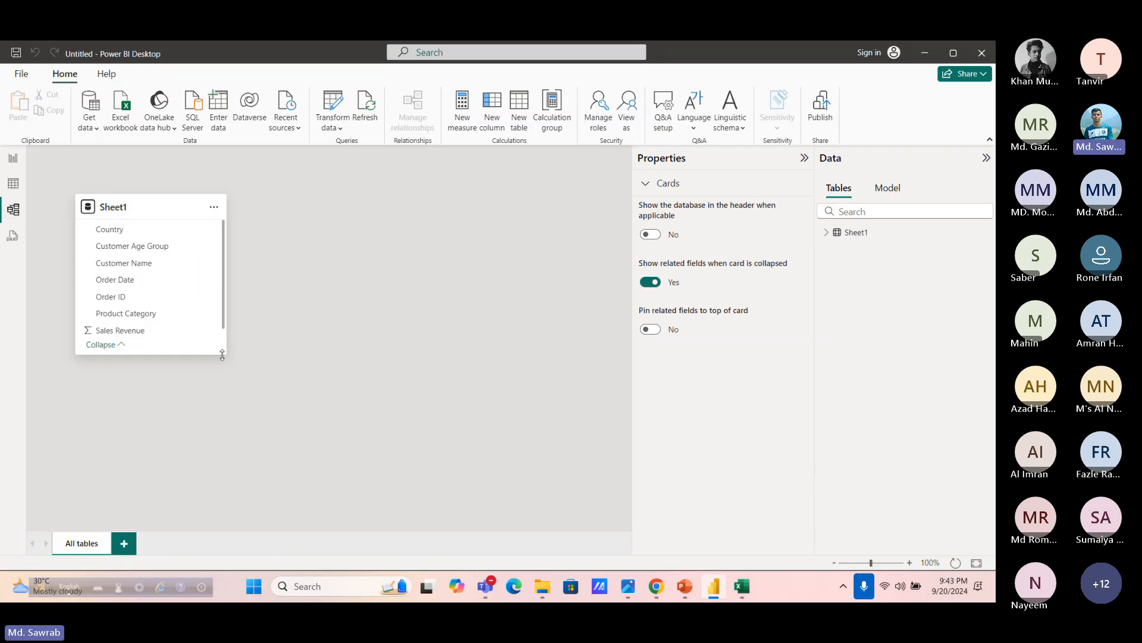
left_click_drag(224, 355, 247, 373)
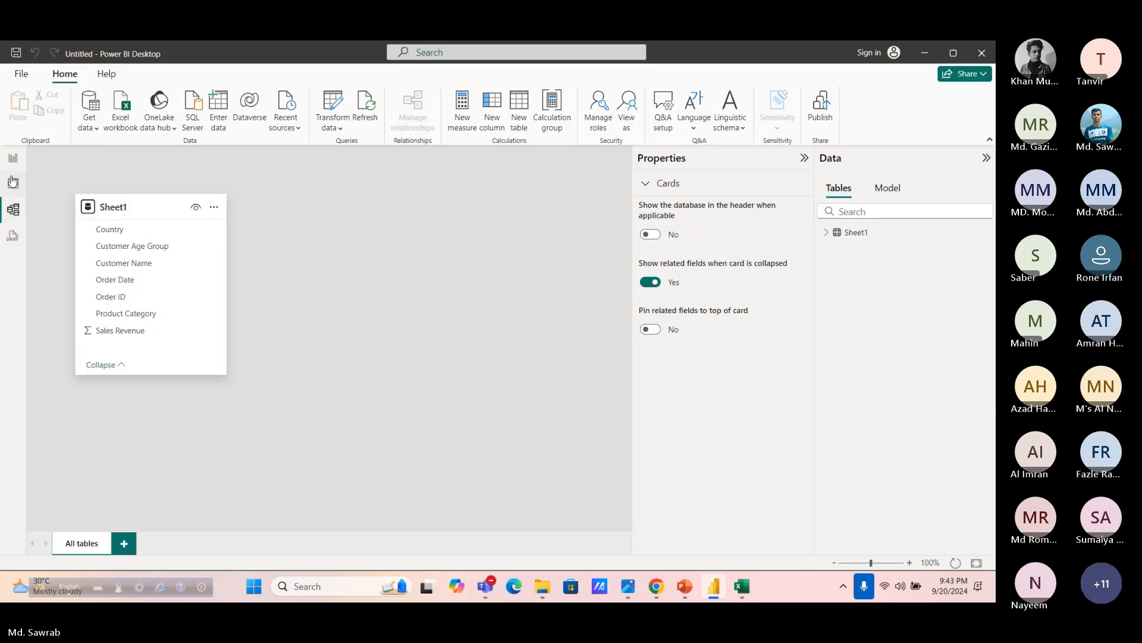
left_click(13, 158)
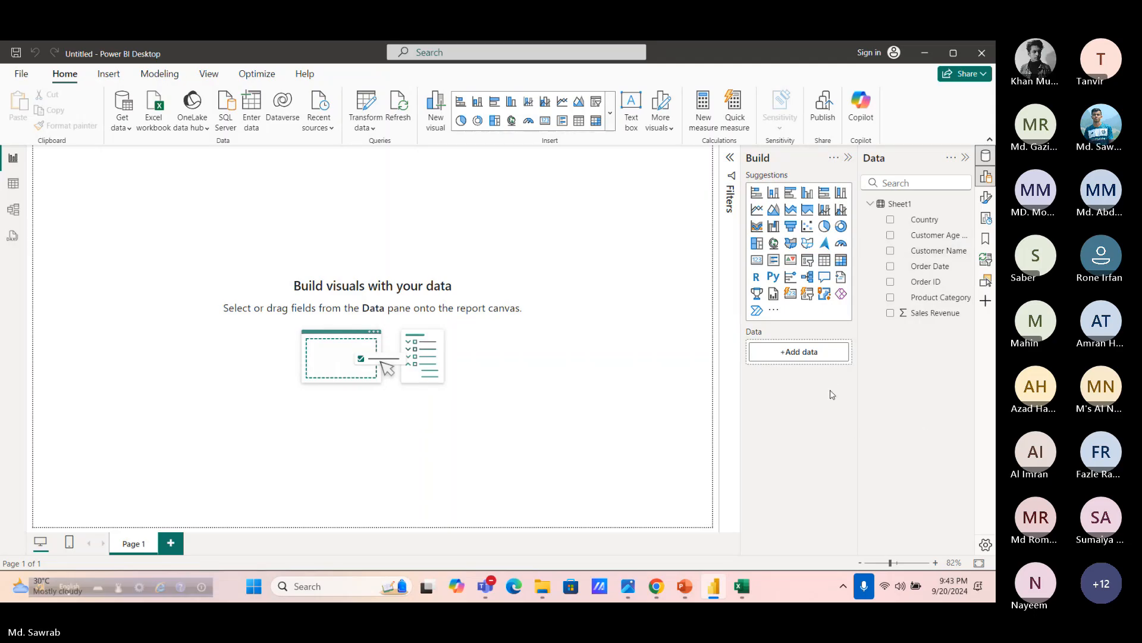
Add an enlarged stacked bar chart with Sales Revenue on the X-axis and Product Category on the Y-axis
left_click(756, 196)
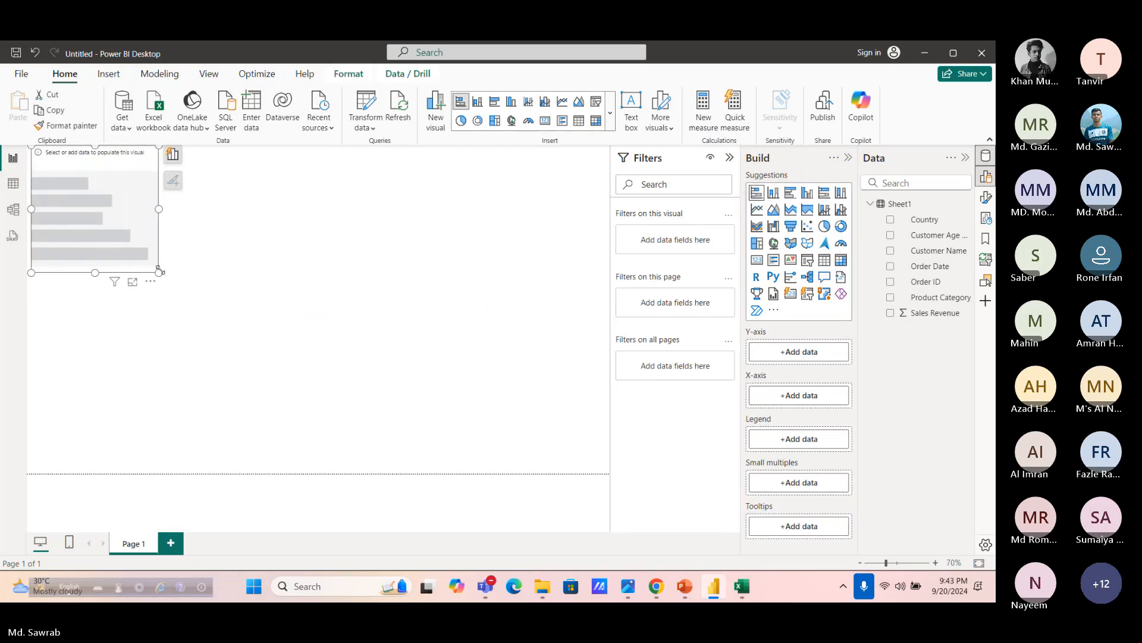
left_click_drag(158, 272, 280, 299)
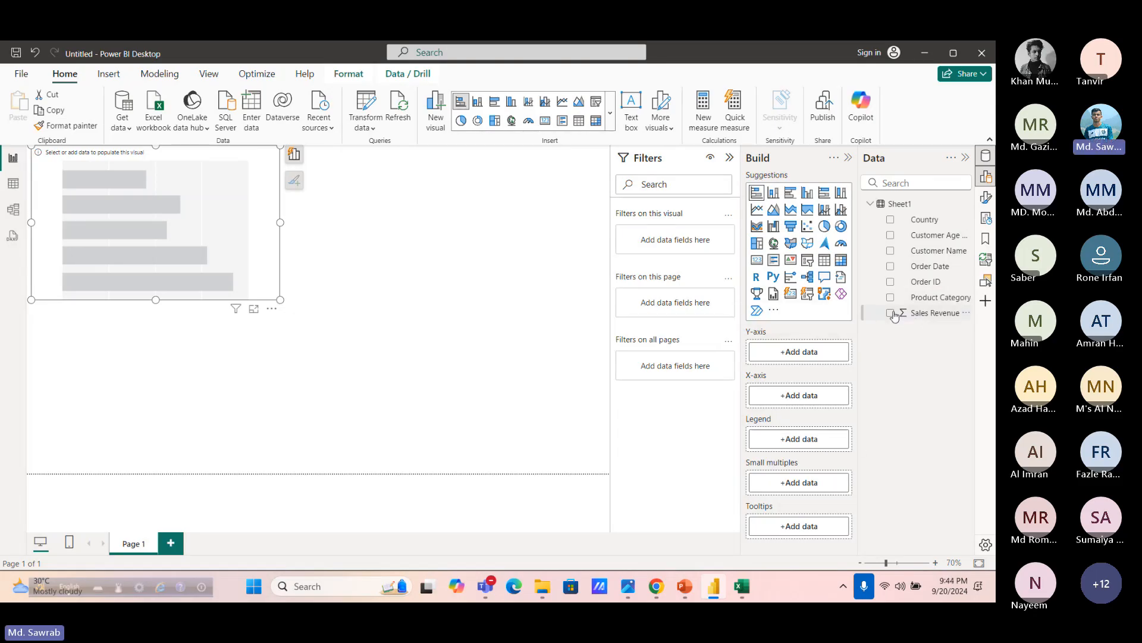
left_click_drag(894, 315, 775, 402)
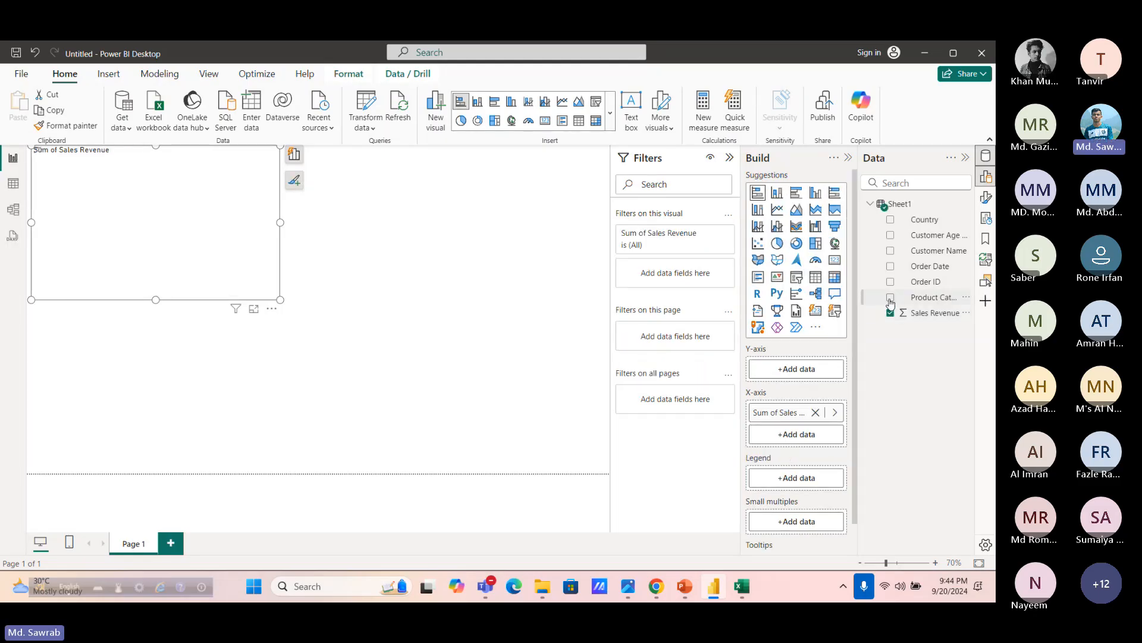
left_click_drag(891, 301, 772, 379)
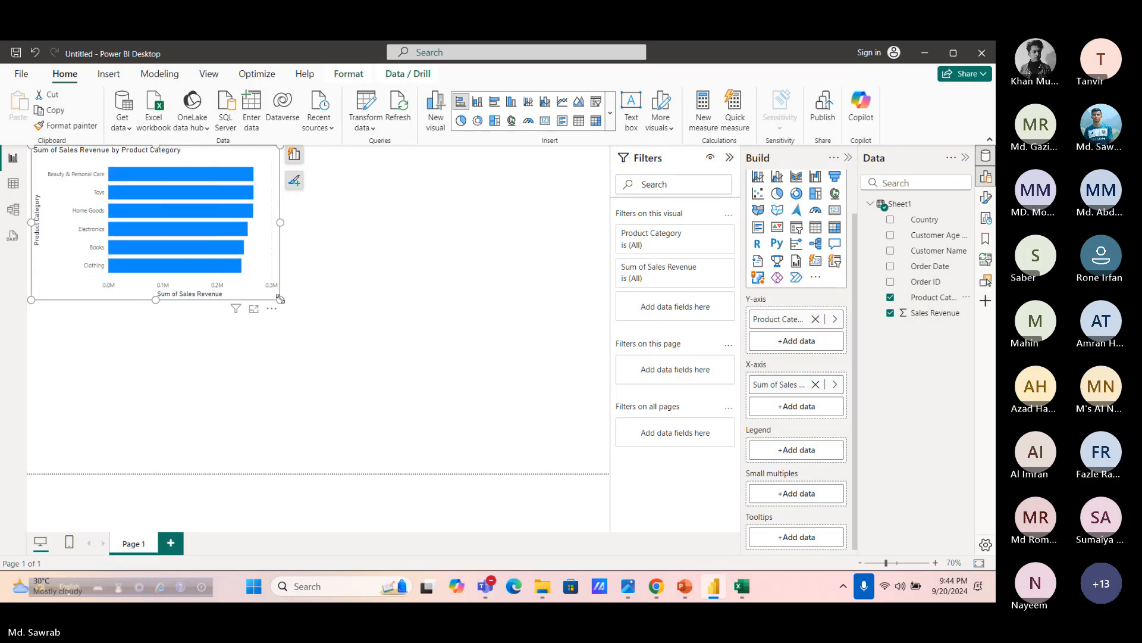
Enlarge the product category bar chart further and move it slightly down the report page
left_click_drag(279, 299, 319, 325)
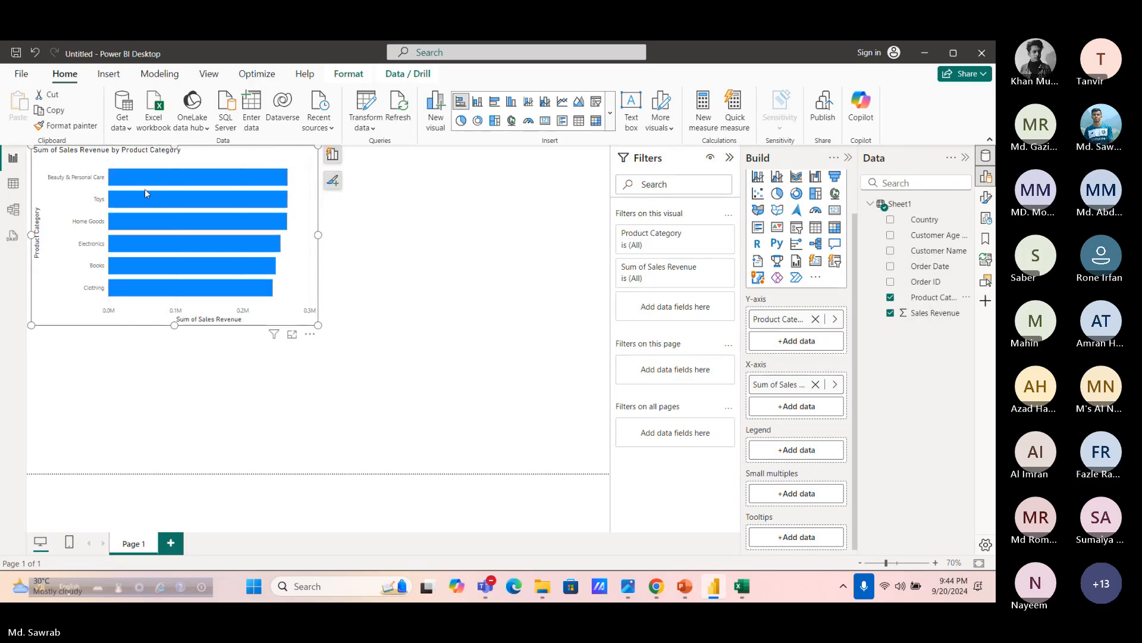
mouse_move(147, 181)
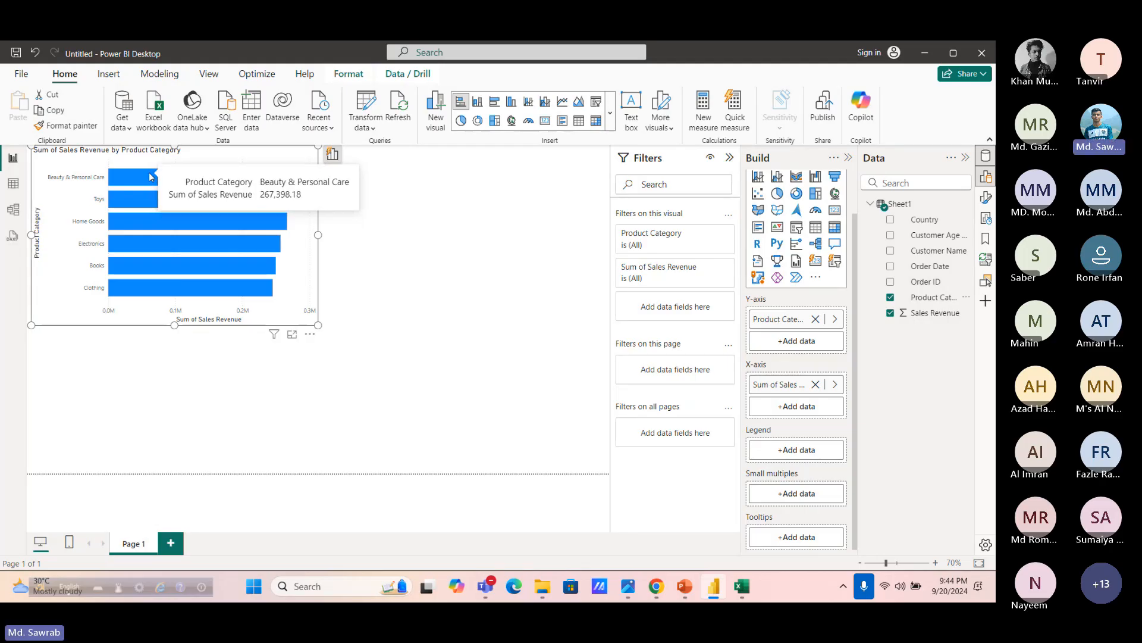
left_click_drag(160, 163, 162, 198)
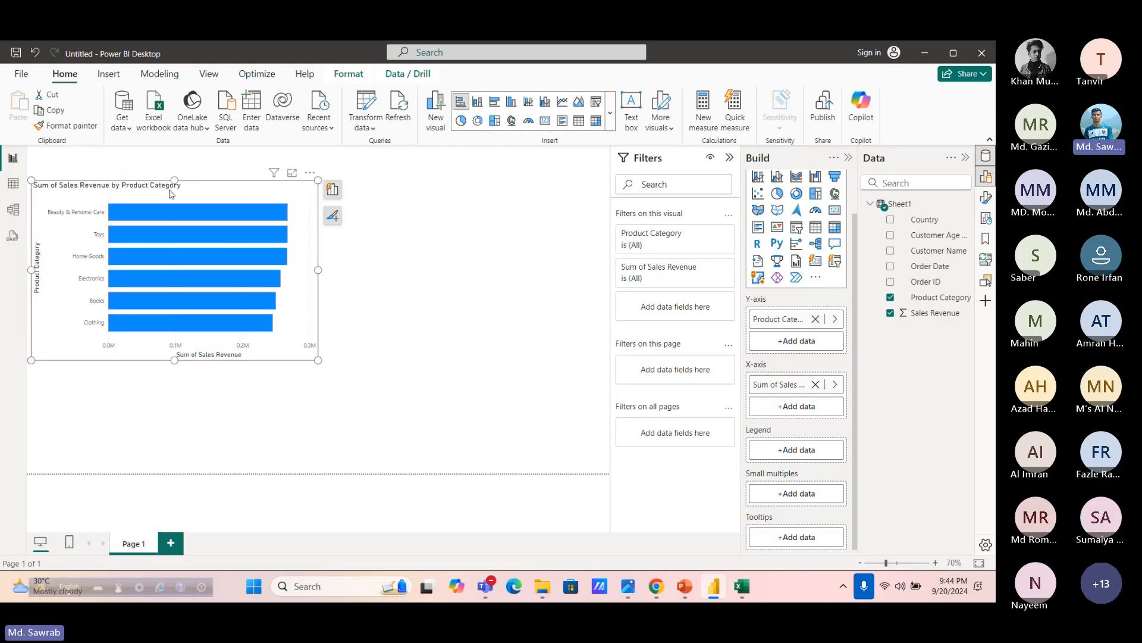
Turn on the bar chart's title formatting and shorten the title text to "Sales Revenue by Product Category"
right_click(205, 190)
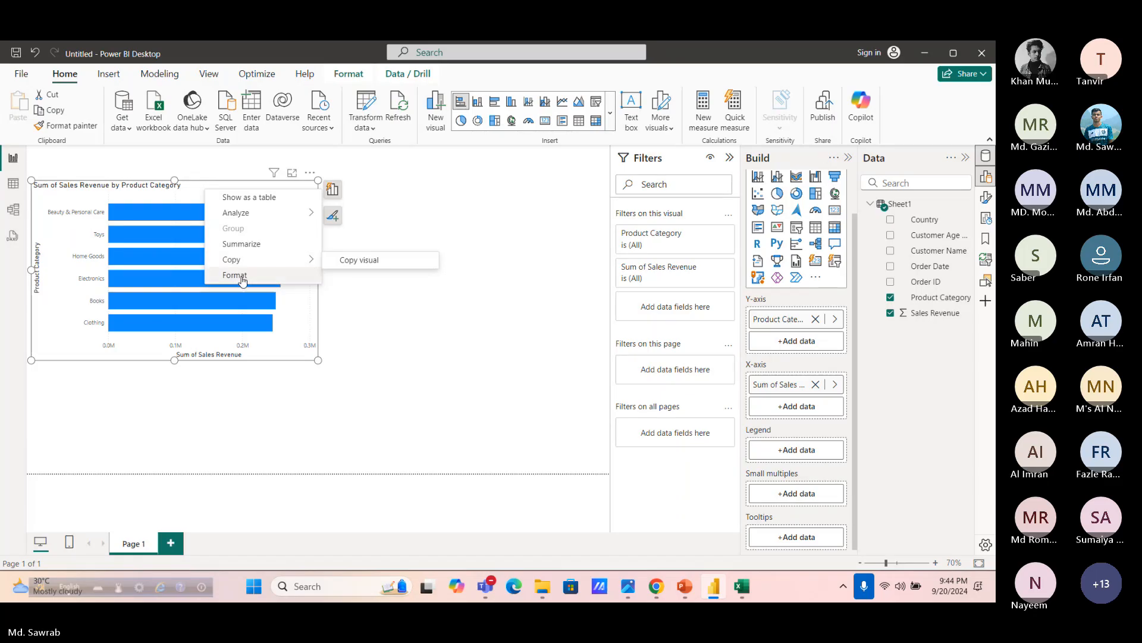
left_click(234, 275)
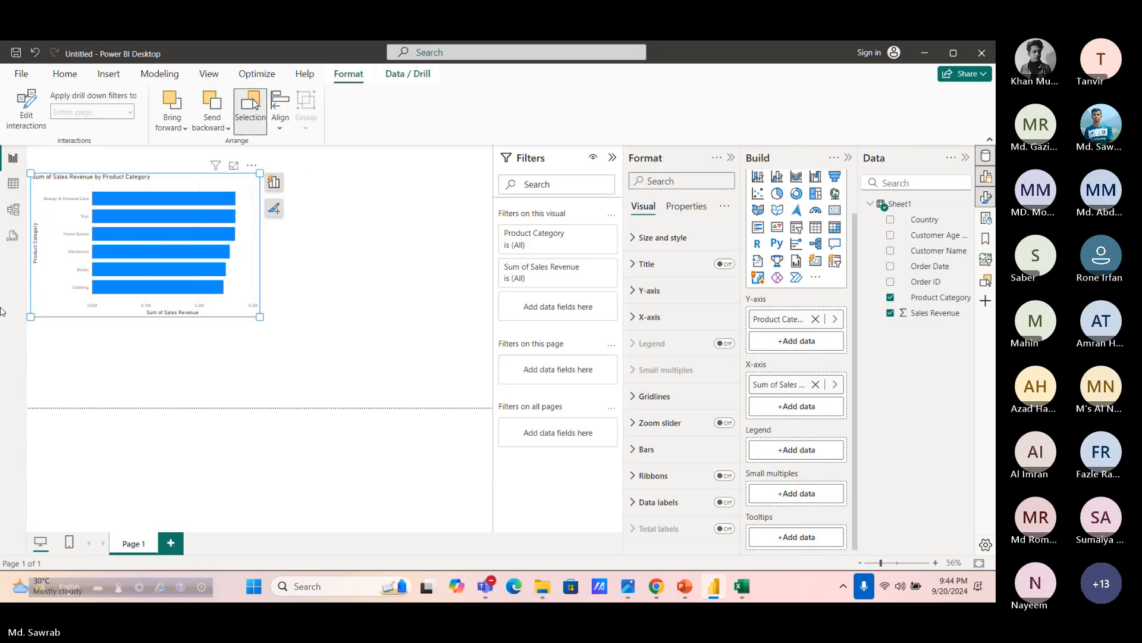
left_click(725, 264)
left_click(634, 264)
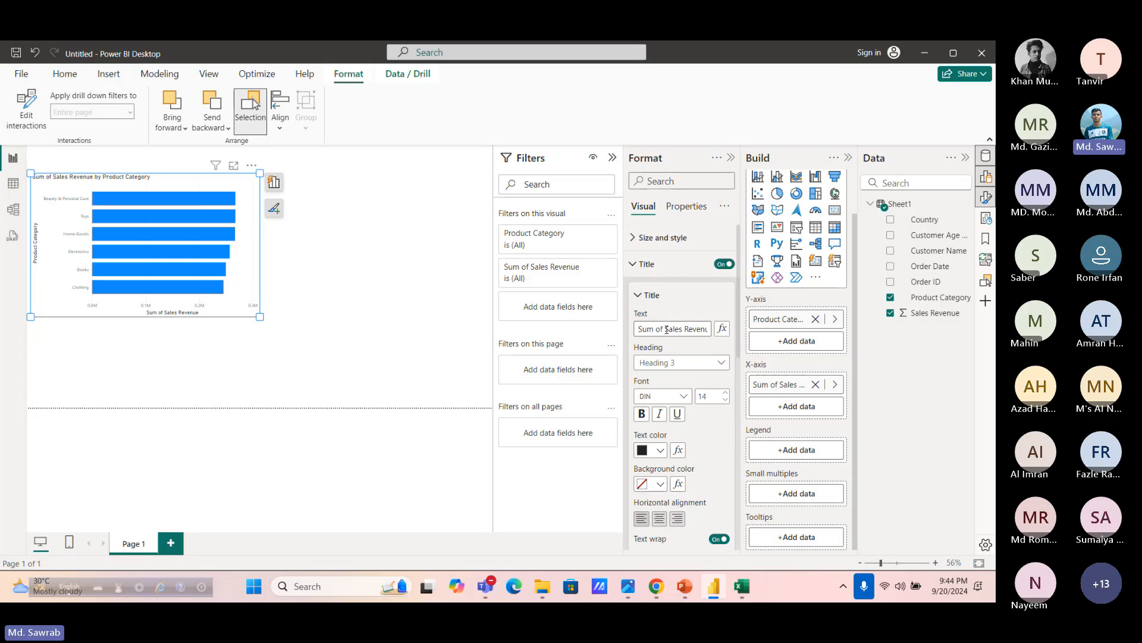
left_click_drag(665, 329, 701, 331)
key("BackSpace")
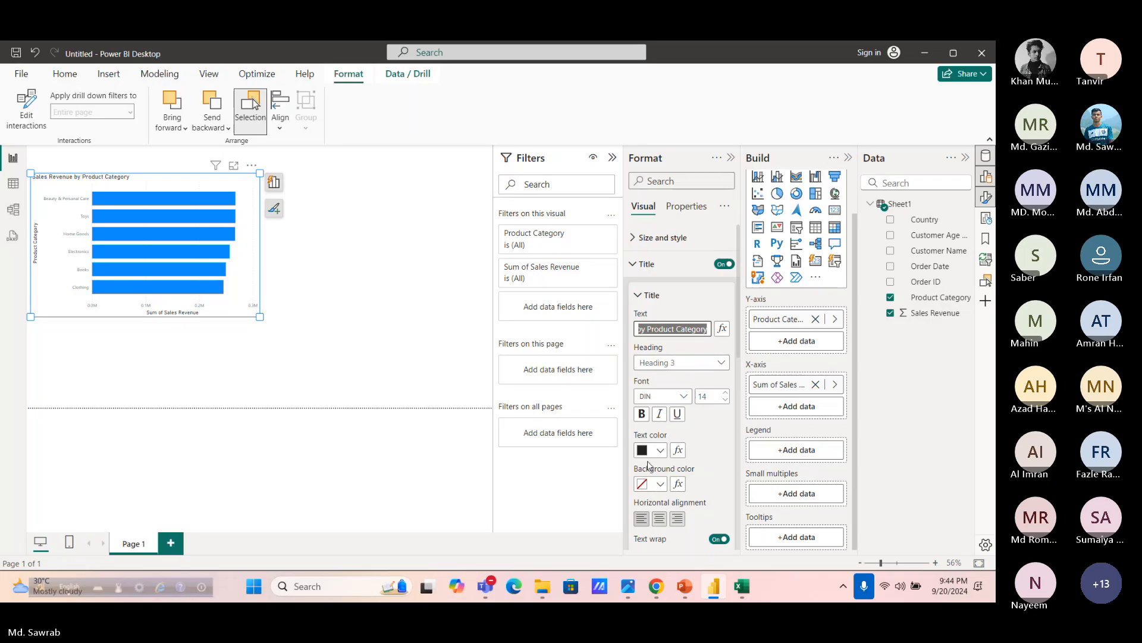
Set the bar chart title's font size to 16 and center it horizontally
left_click(724, 400)
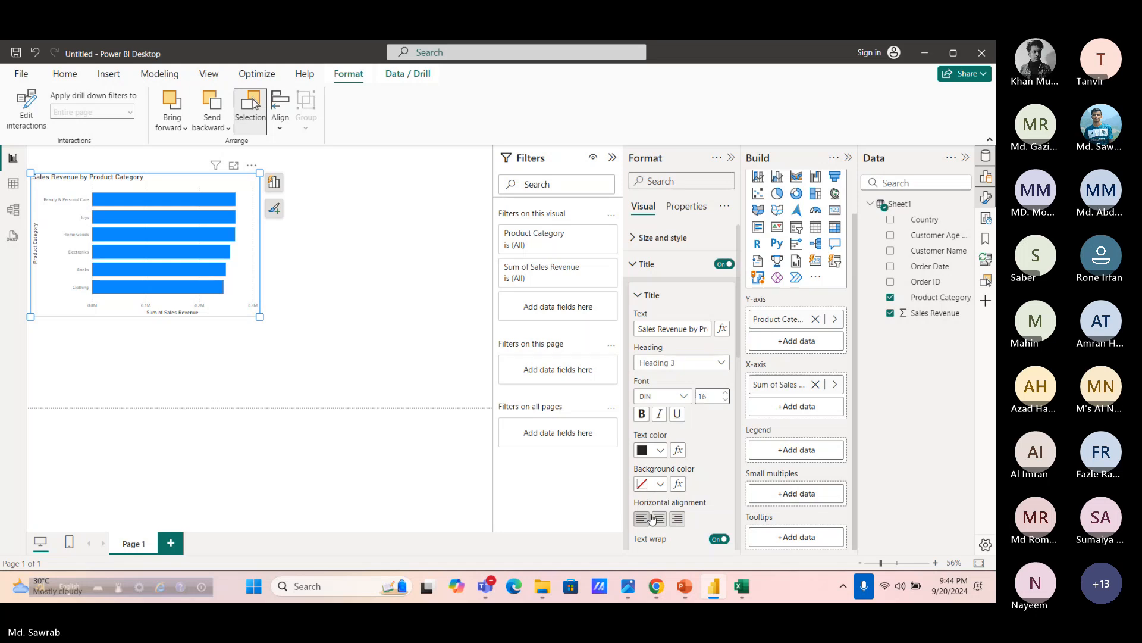
scroll(654, 512, "down", 3)
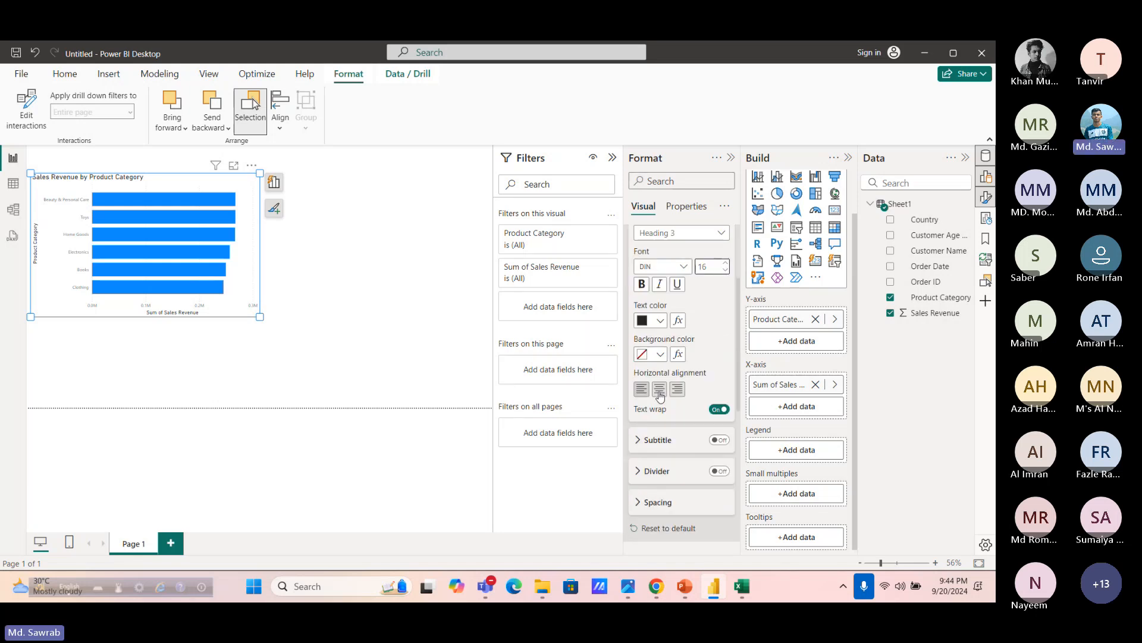
left_click(660, 389)
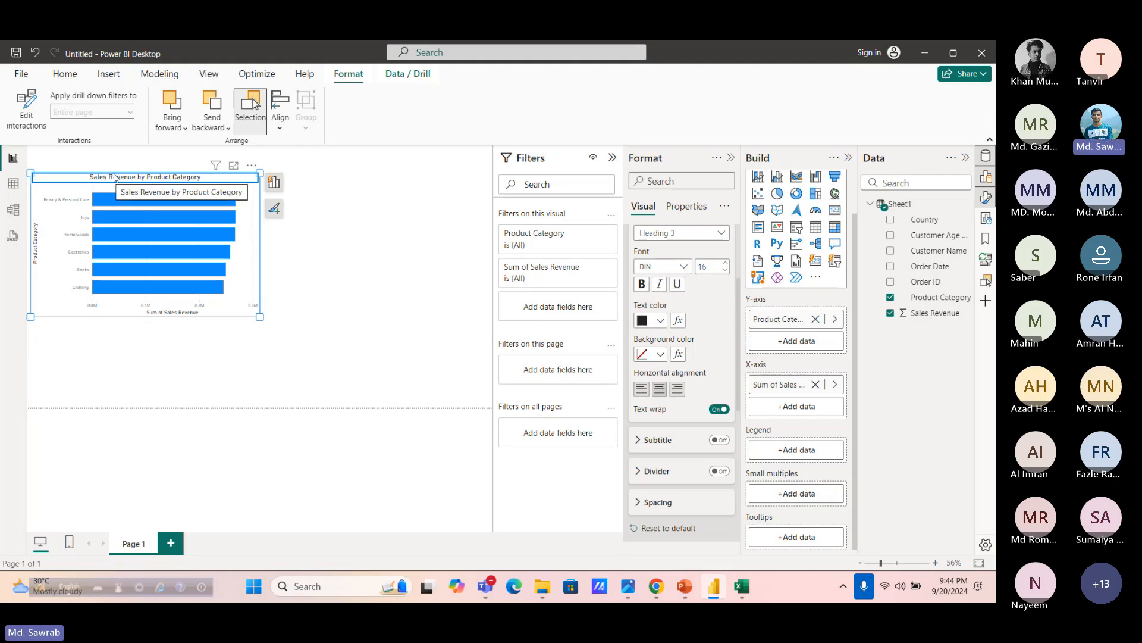
Turn off the Y-axis title and the X-axis title of the bar chart
scroll(660, 360, "down", 3)
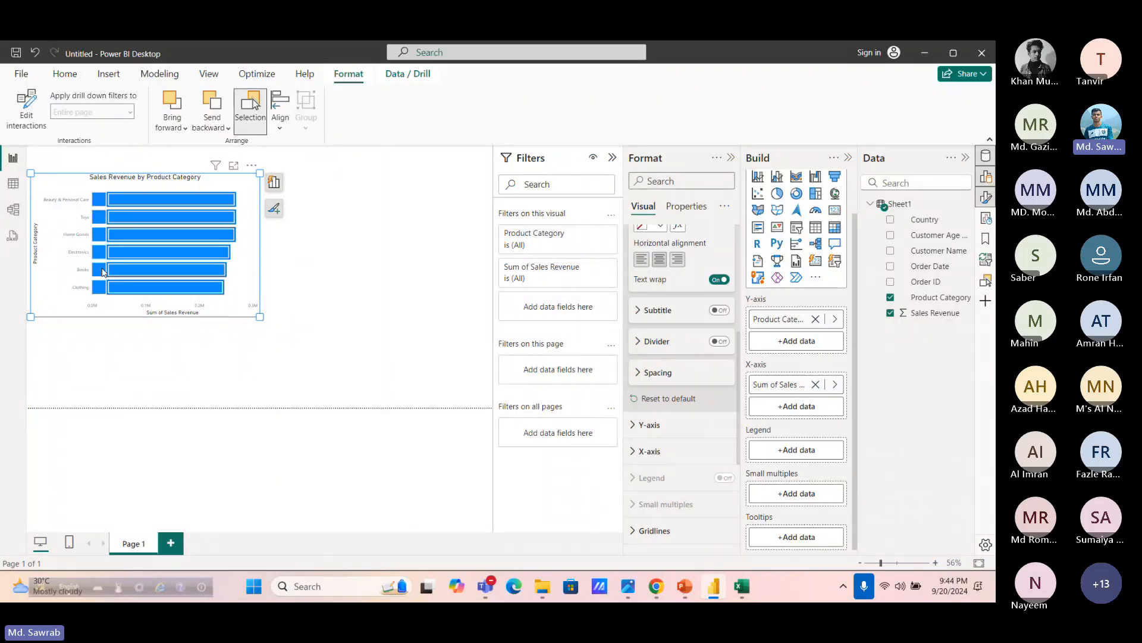
left_click(634, 426)
scroll(655, 416, "down", 2)
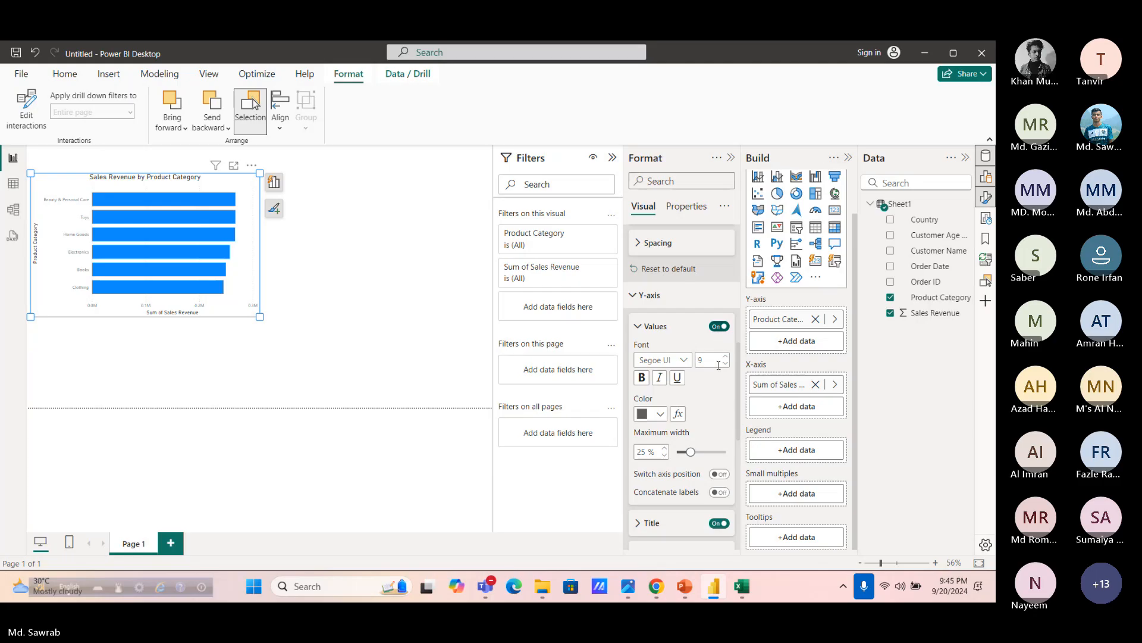
scroll(710, 407, "down", 1)
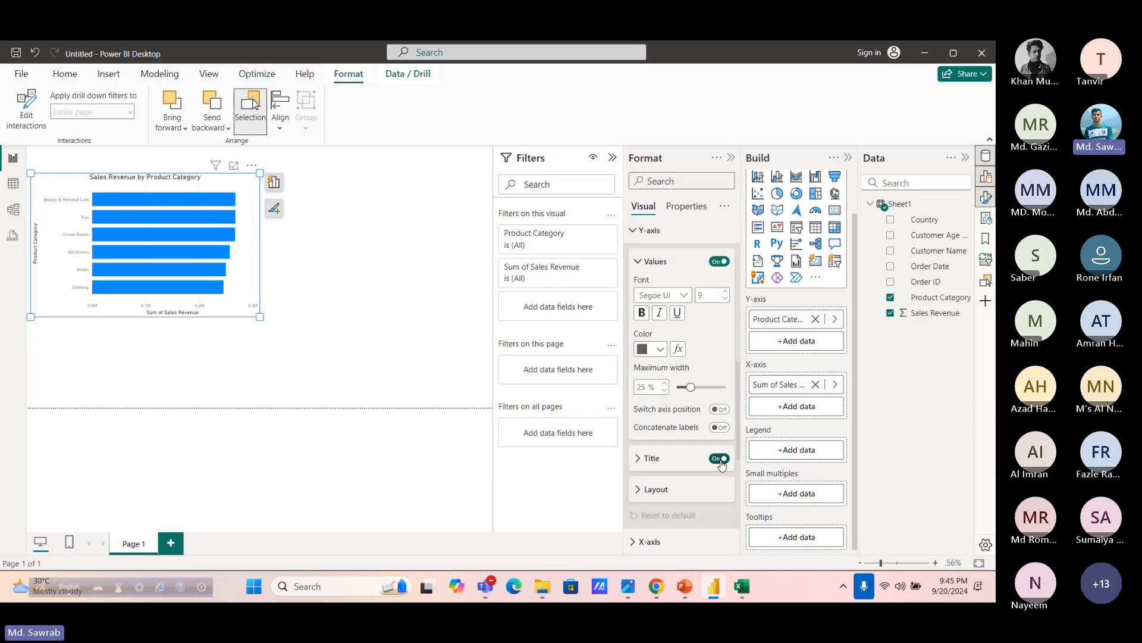
left_click(721, 460)
scroll(702, 417, "down", 4)
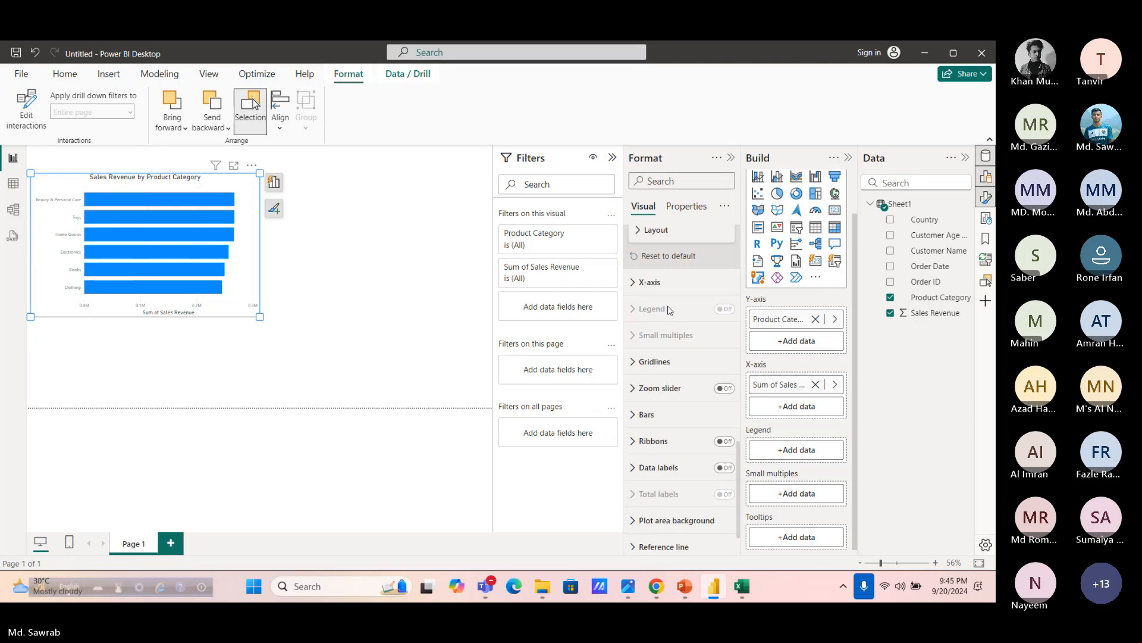
left_click(632, 285)
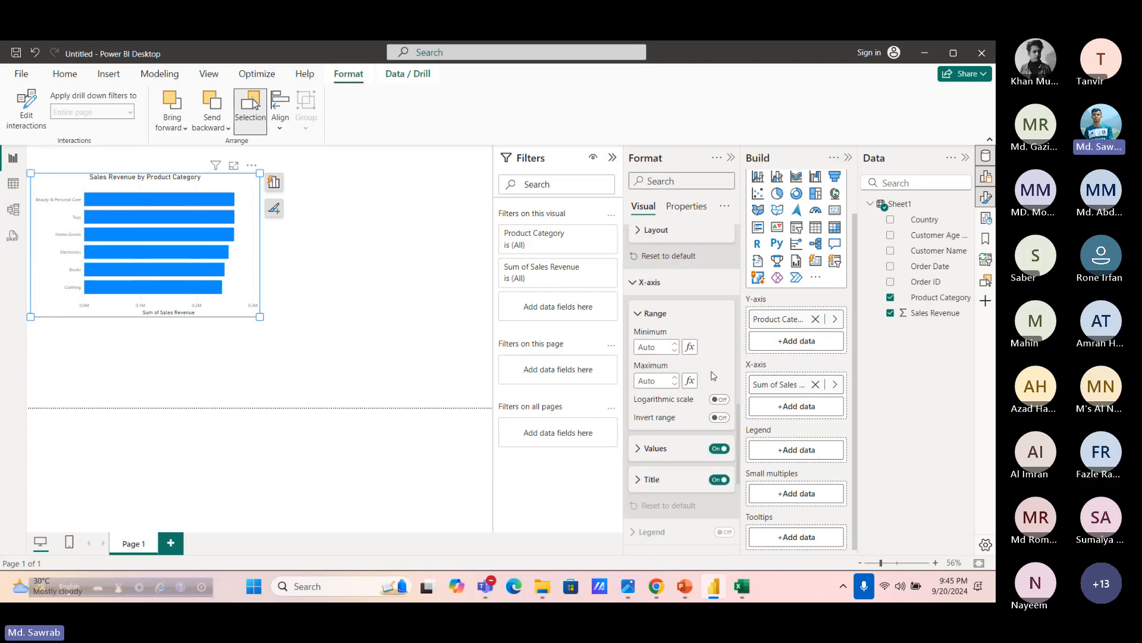
left_click(721, 480)
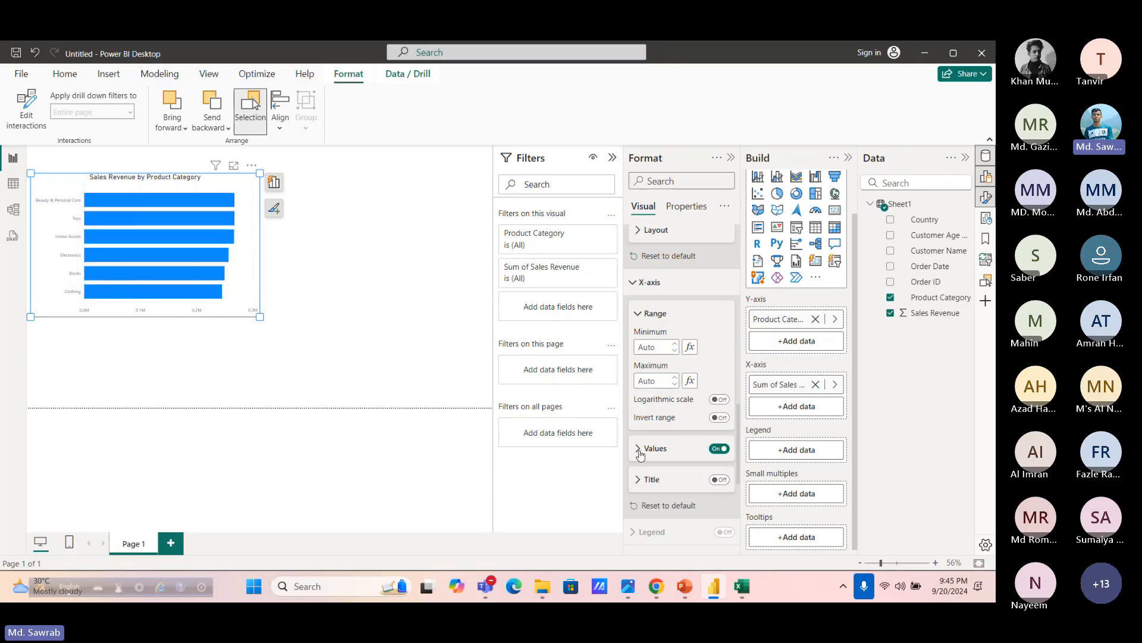
Collapse the Filters pane and shrink the bar chart to slightly under half the page width
scroll(638, 442, "down", 2)
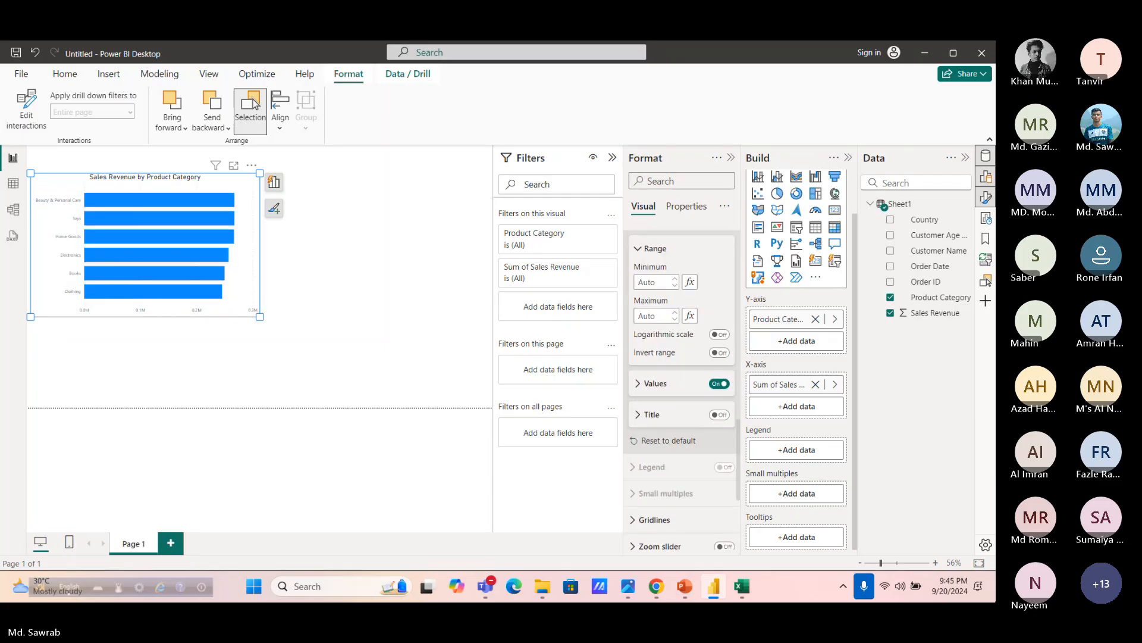
left_click_drag(260, 316, 285, 330)
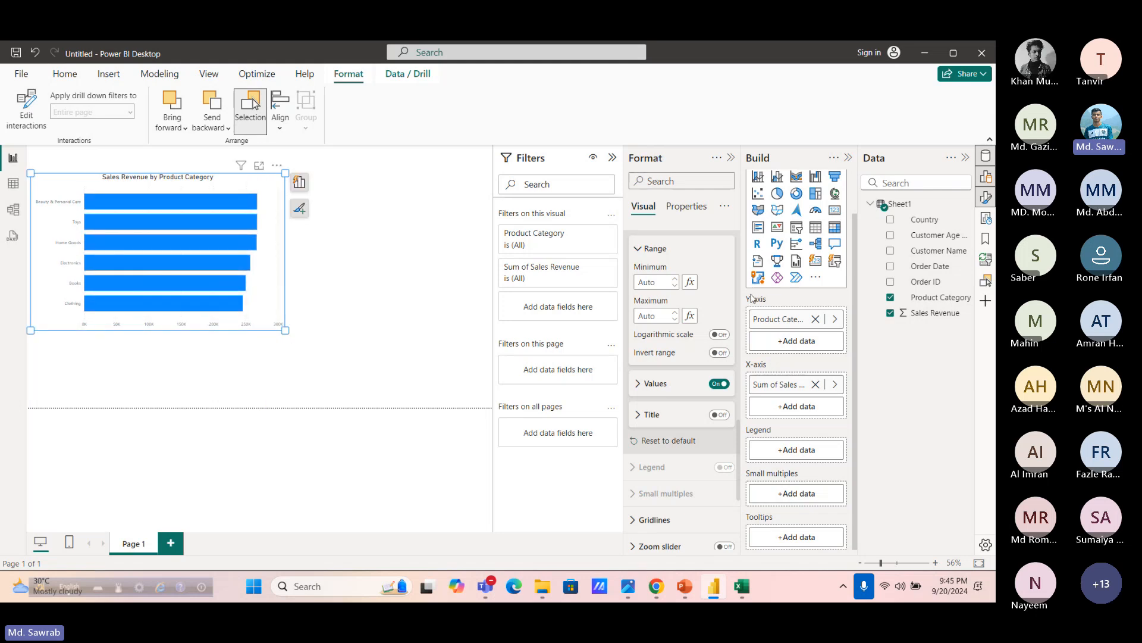
scroll(633, 370, "down", 5)
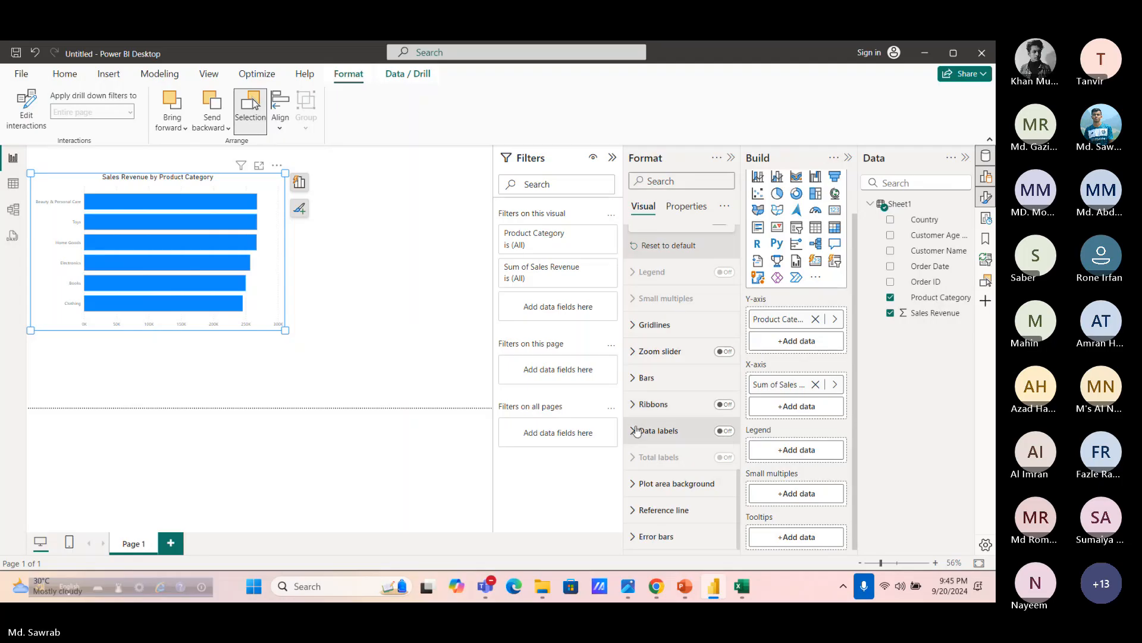
scroll(637, 467, "up", 6)
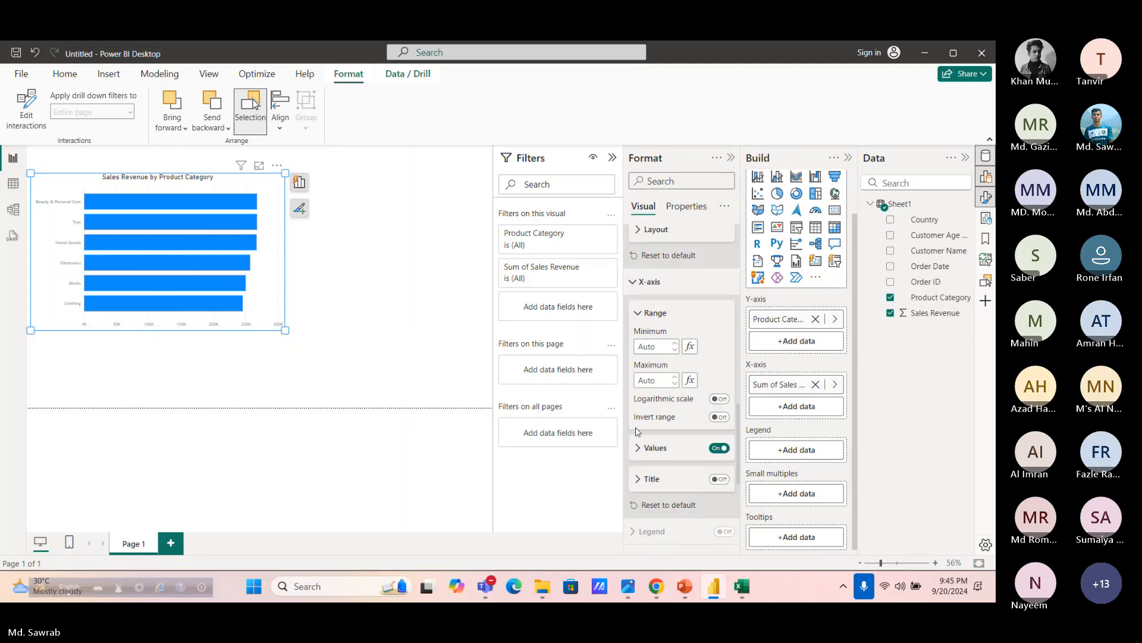
scroll(642, 406, "up", 6)
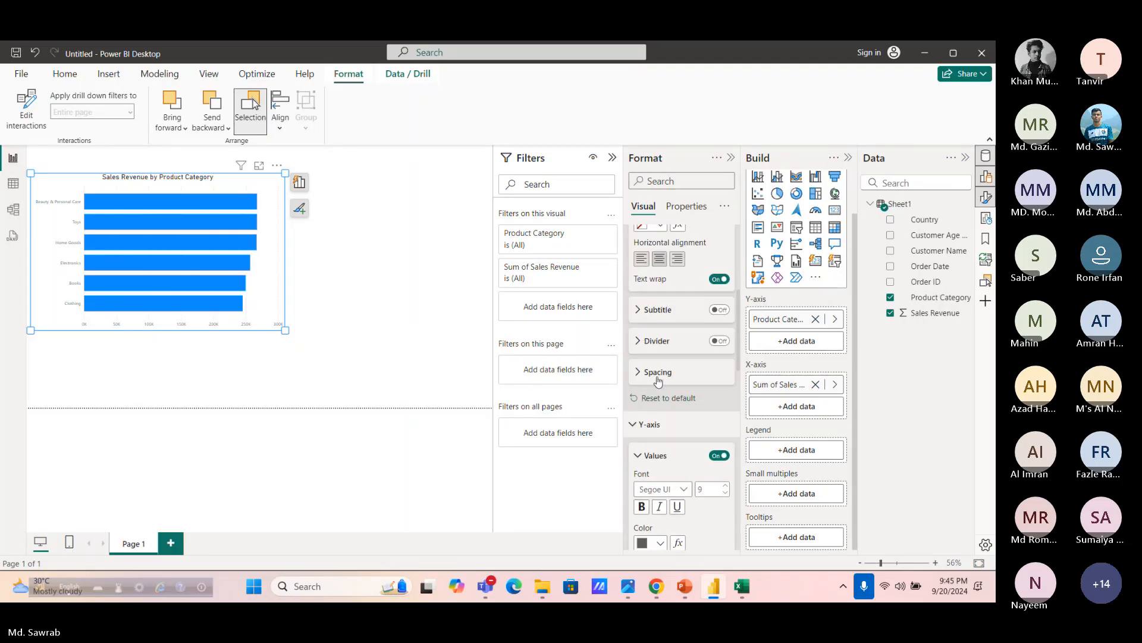
scroll(658, 373, "up", 3)
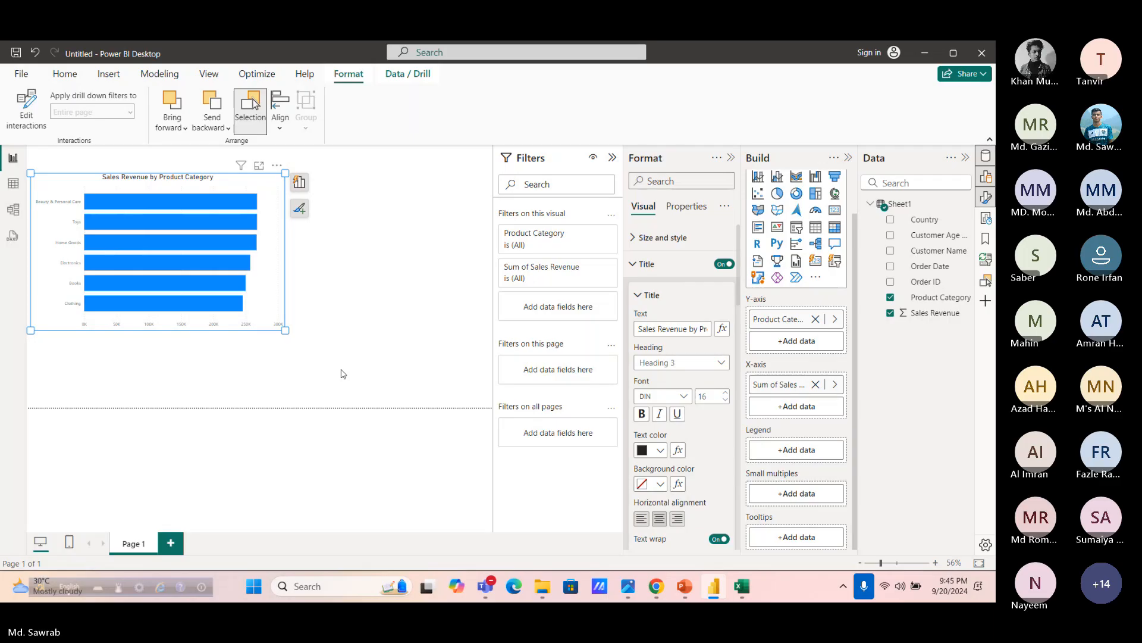
left_click(610, 159)
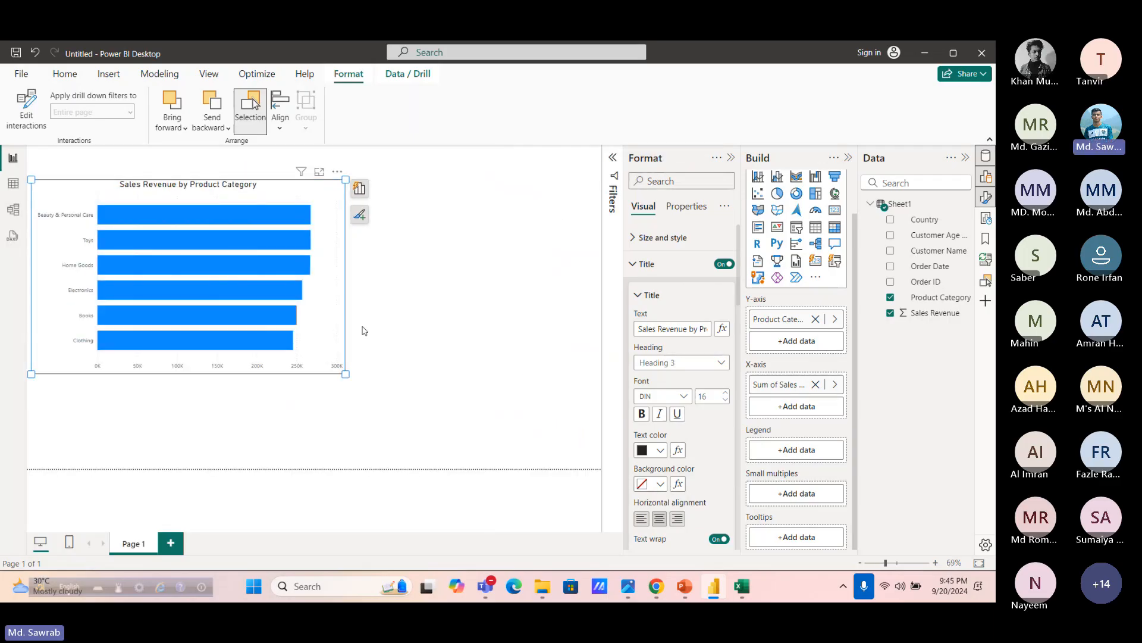
left_click_drag(346, 373, 297, 307)
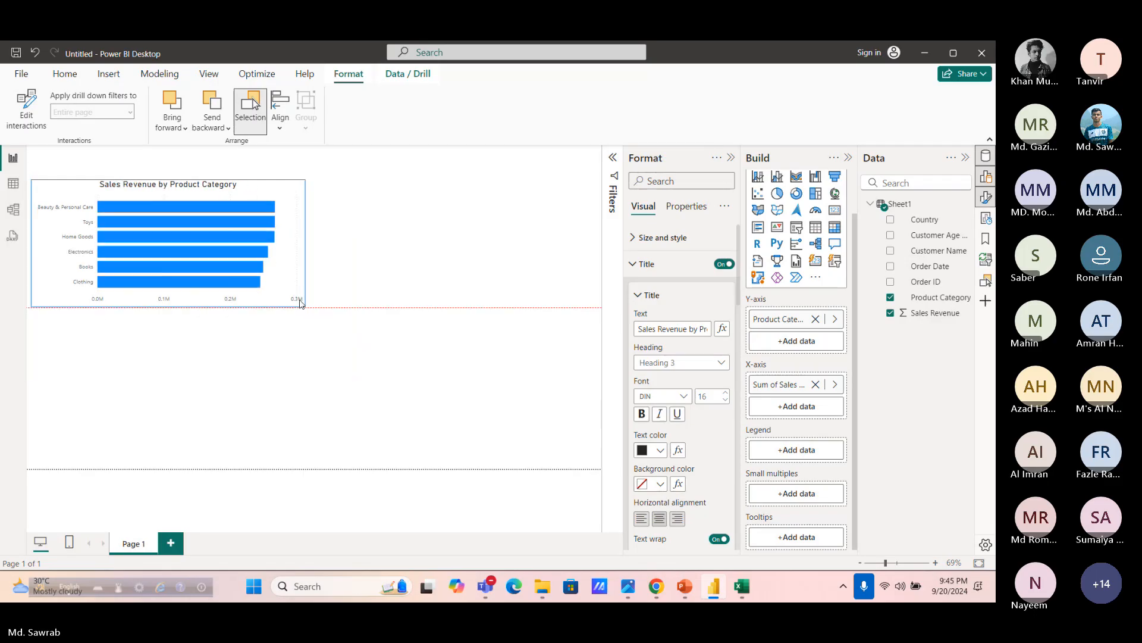
Switch to PowerPoint to check the Sales Data Analysis dashboard on slide 9, and return to the Power BI report
left_click(686, 592)
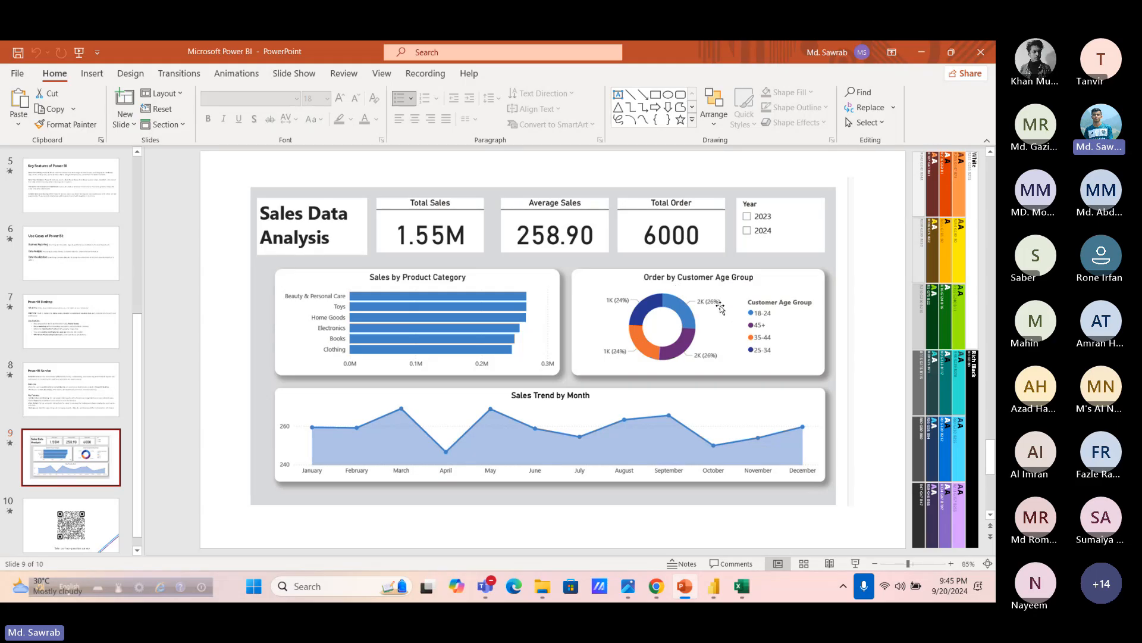
left_click(683, 589)
left_click(684, 589)
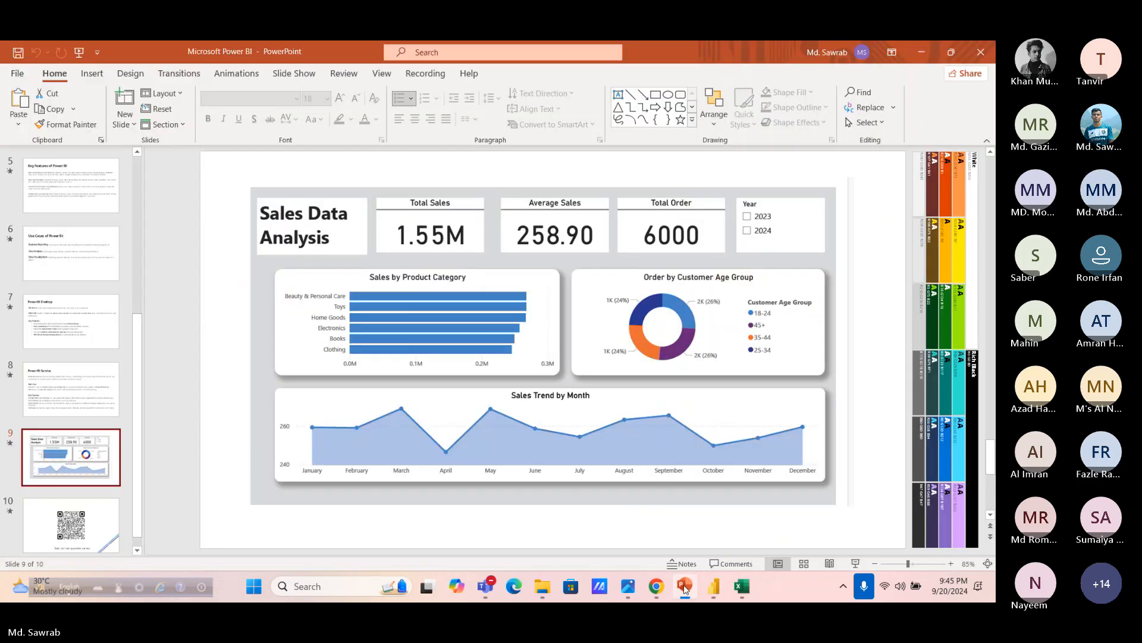
left_click(684, 589)
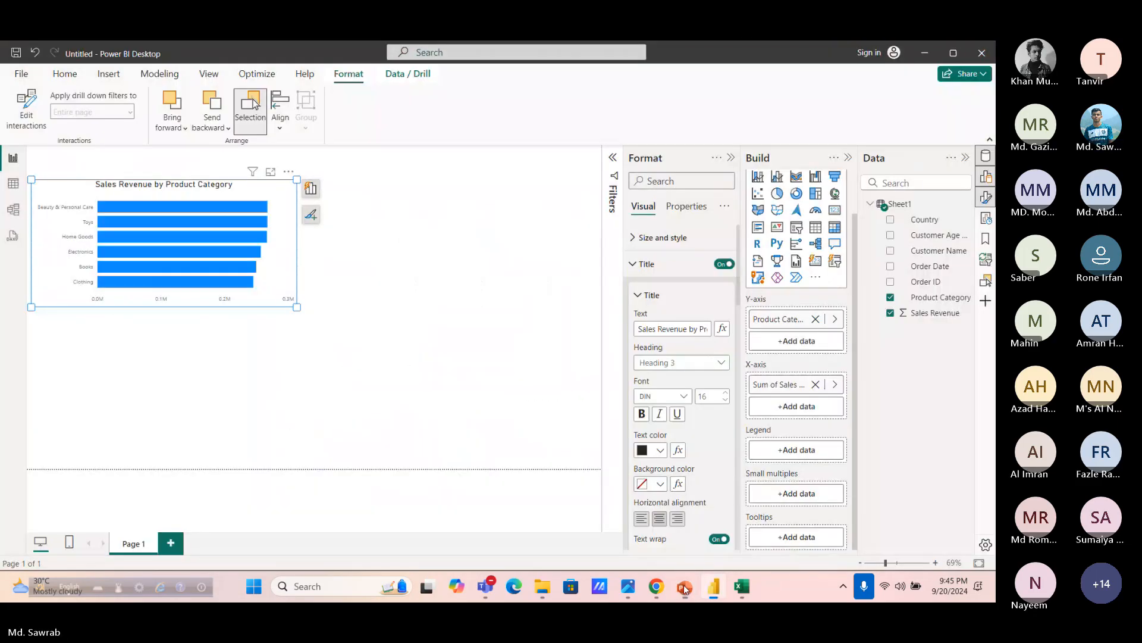
Add a separate donut chart with Sales Revenue as values and Customer Age Group as legend, placed beside the bar chart on its right
left_click(796, 194)
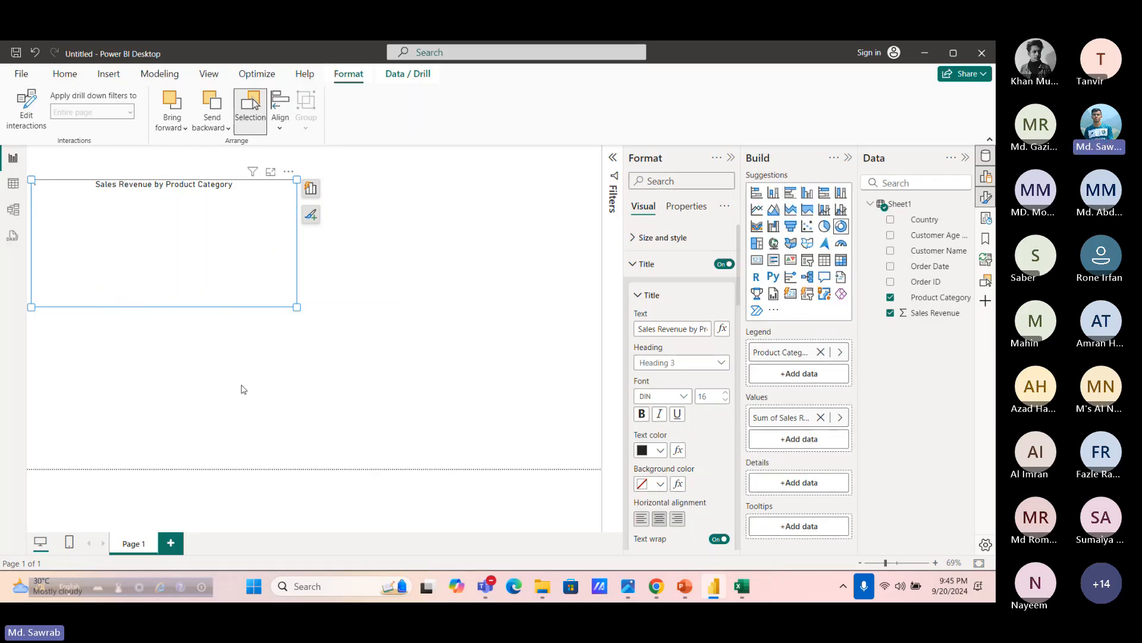
left_click(35, 58)
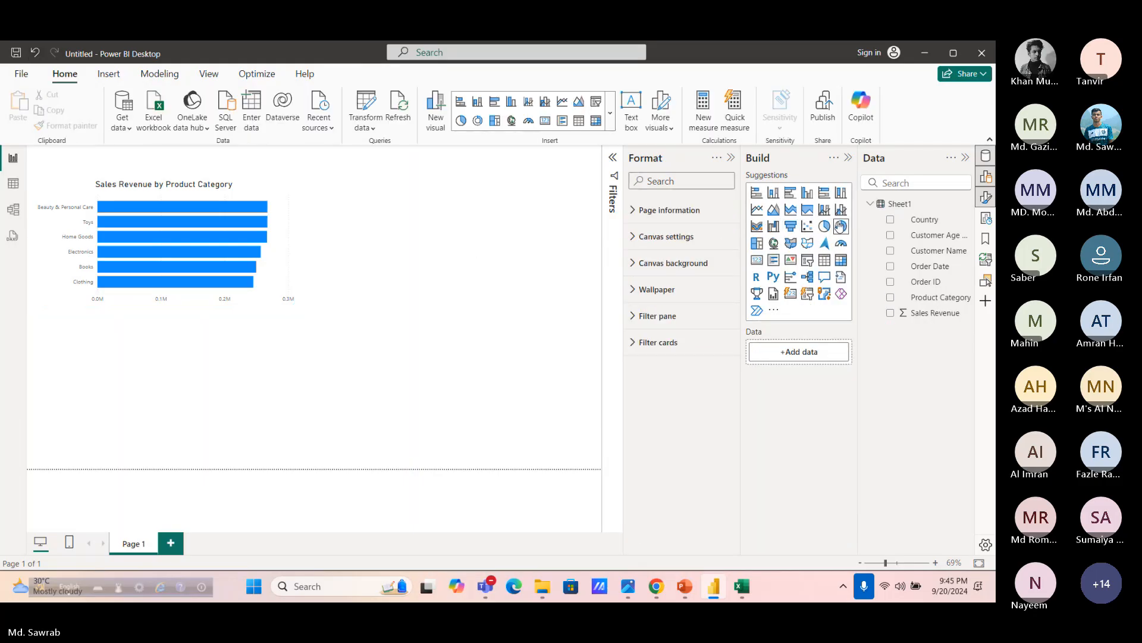
left_click(840, 226)
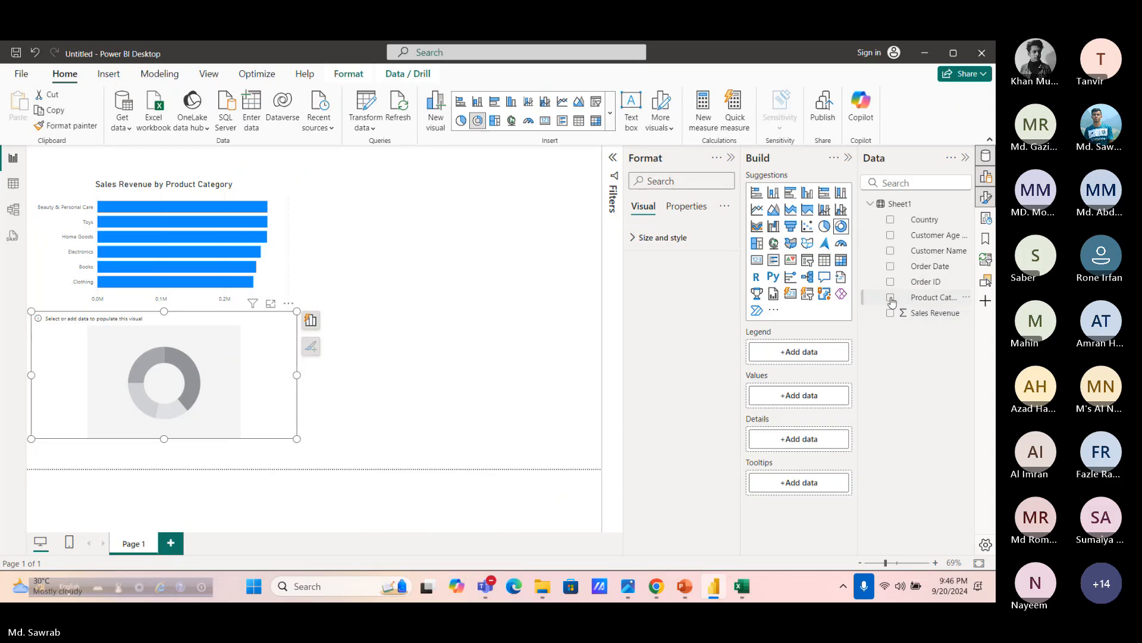
left_click_drag(891, 314, 833, 390)
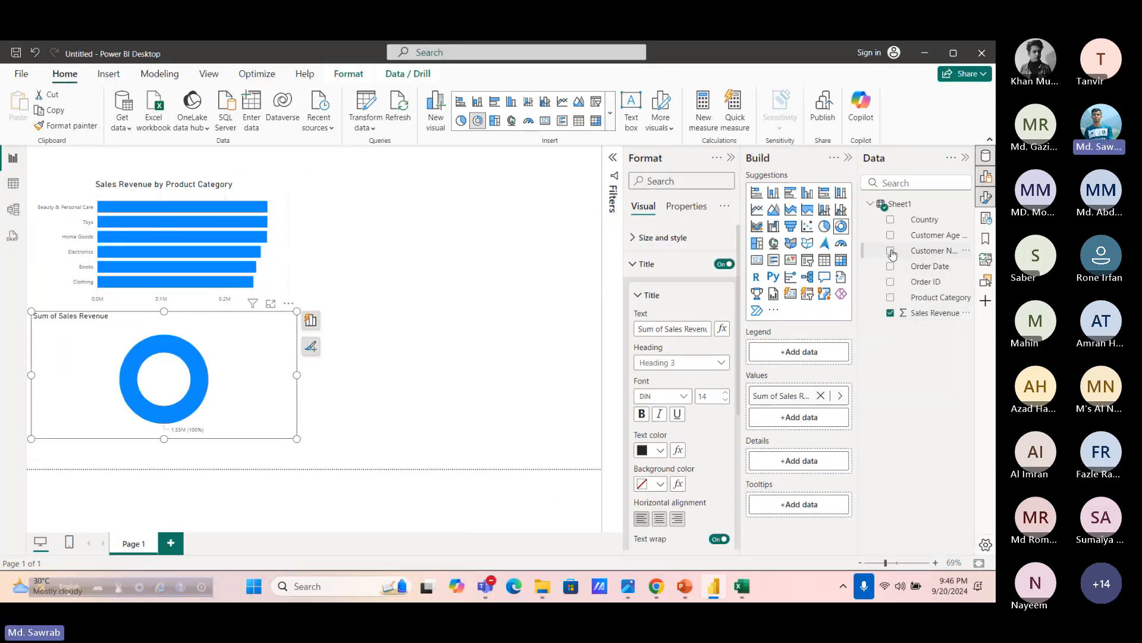
left_click_drag(894, 236, 778, 359)
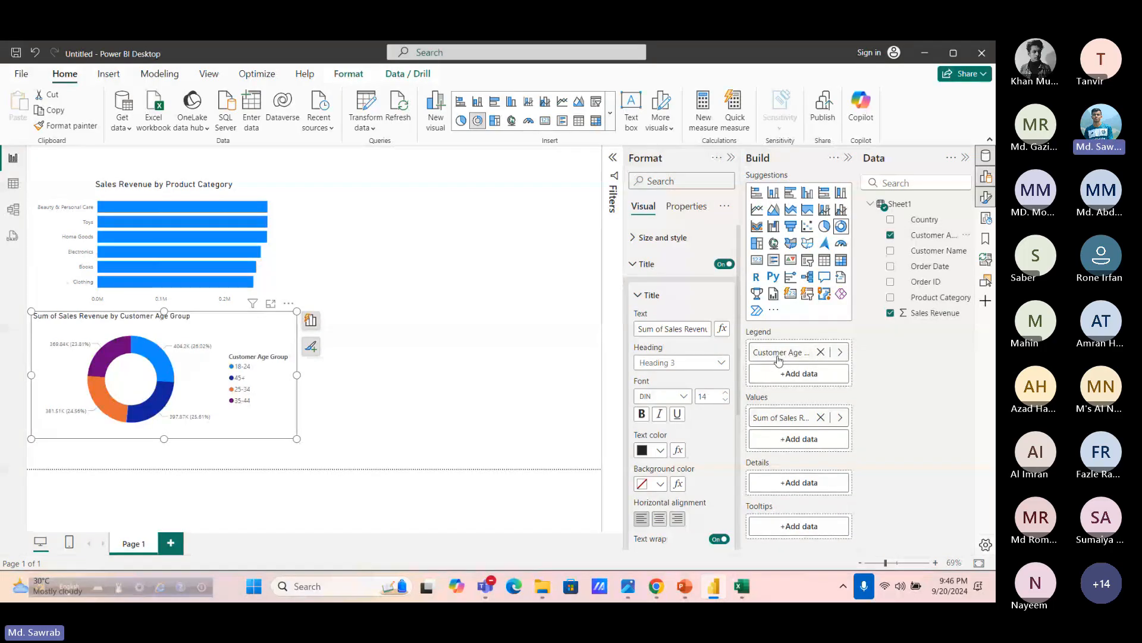
left_click_drag(298, 320, 582, 188)
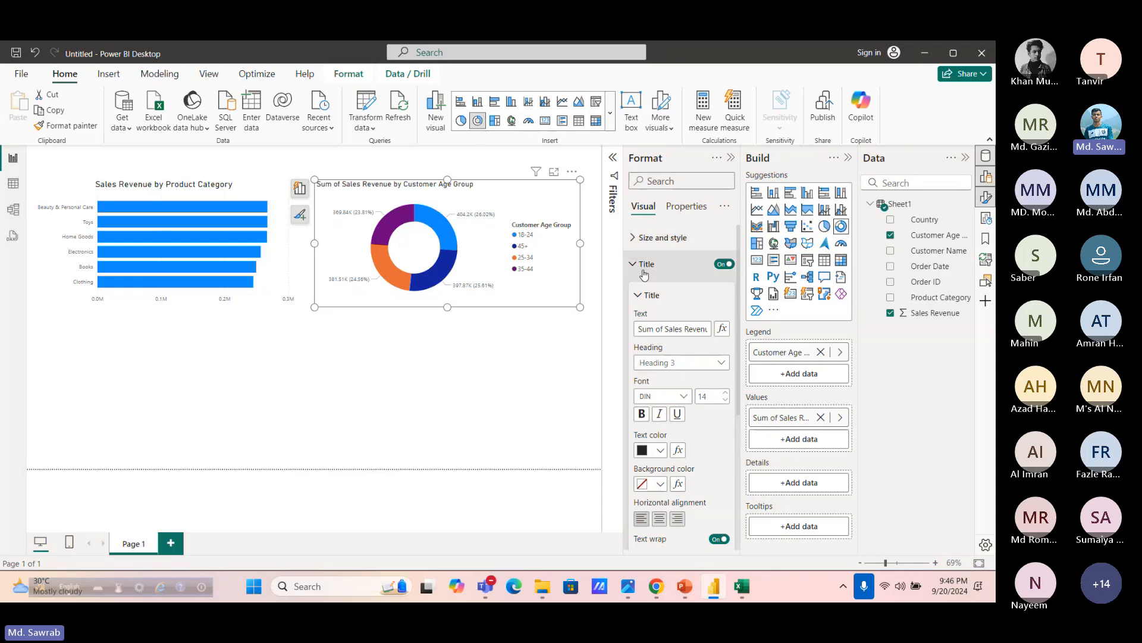
Shorten the donut chart's title to "Sales Revenue by Customer Age Group" and set its font size to 18
left_click(664, 329)
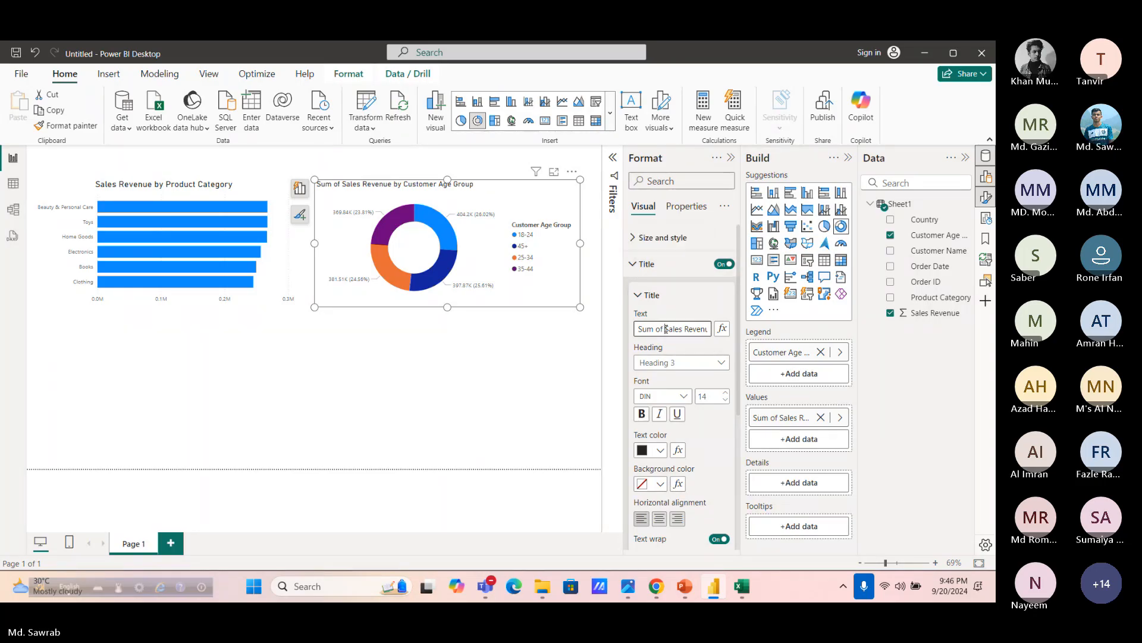
left_click_drag(665, 329, 602, 335)
key("BackSpace")
left_click_drag(673, 330, 707, 329)
left_click(707, 329)
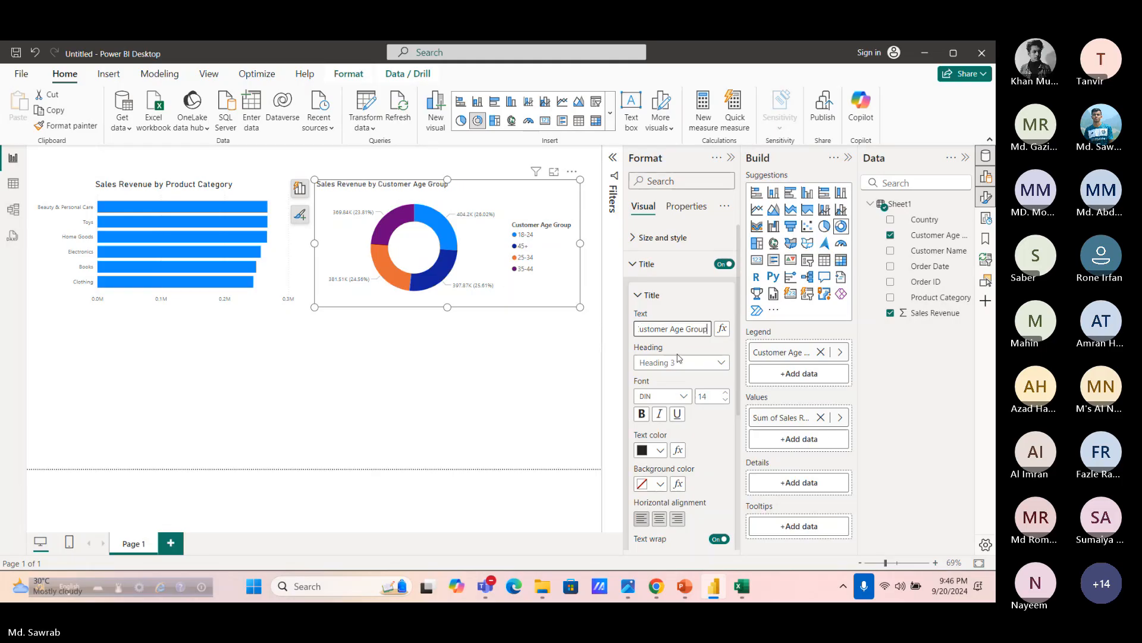
left_click(728, 395)
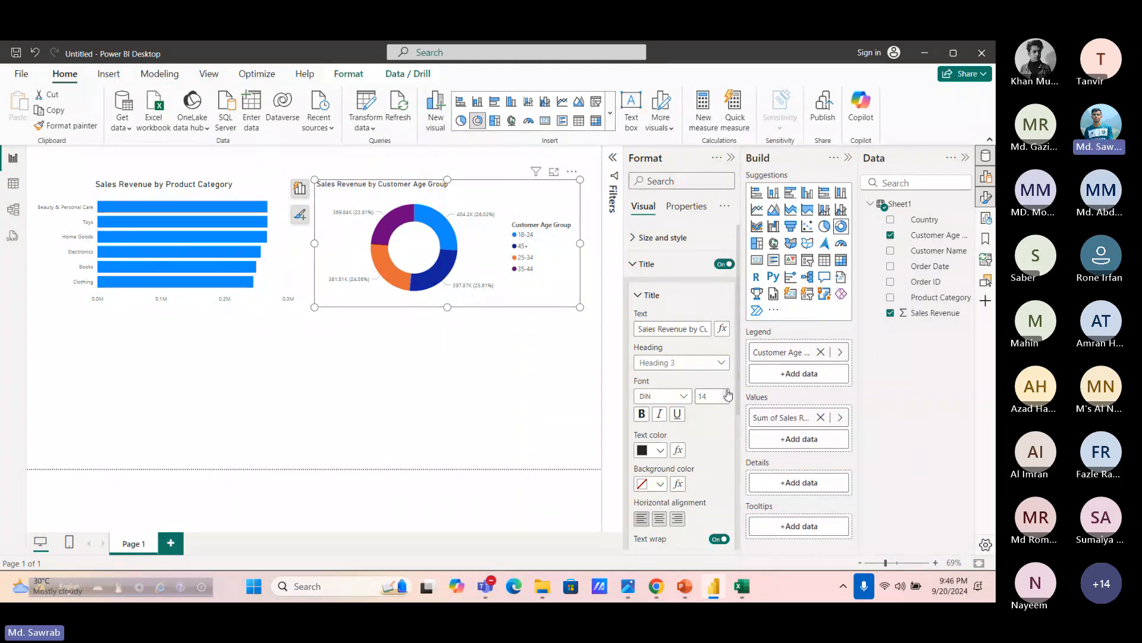
left_click(729, 393)
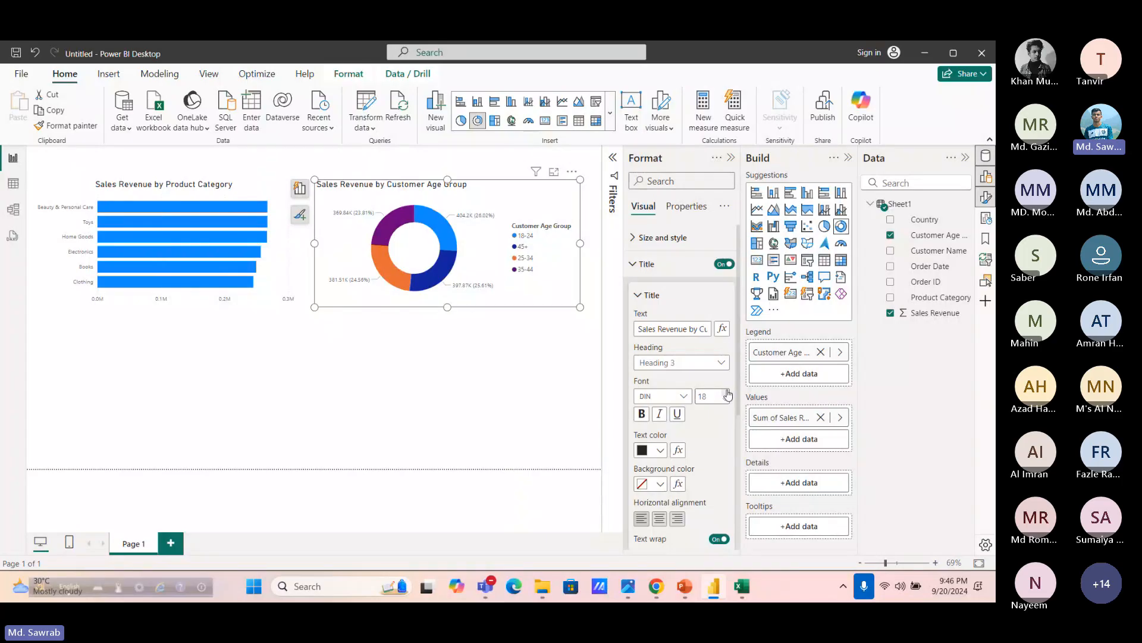
scroll(667, 467, "down", 1)
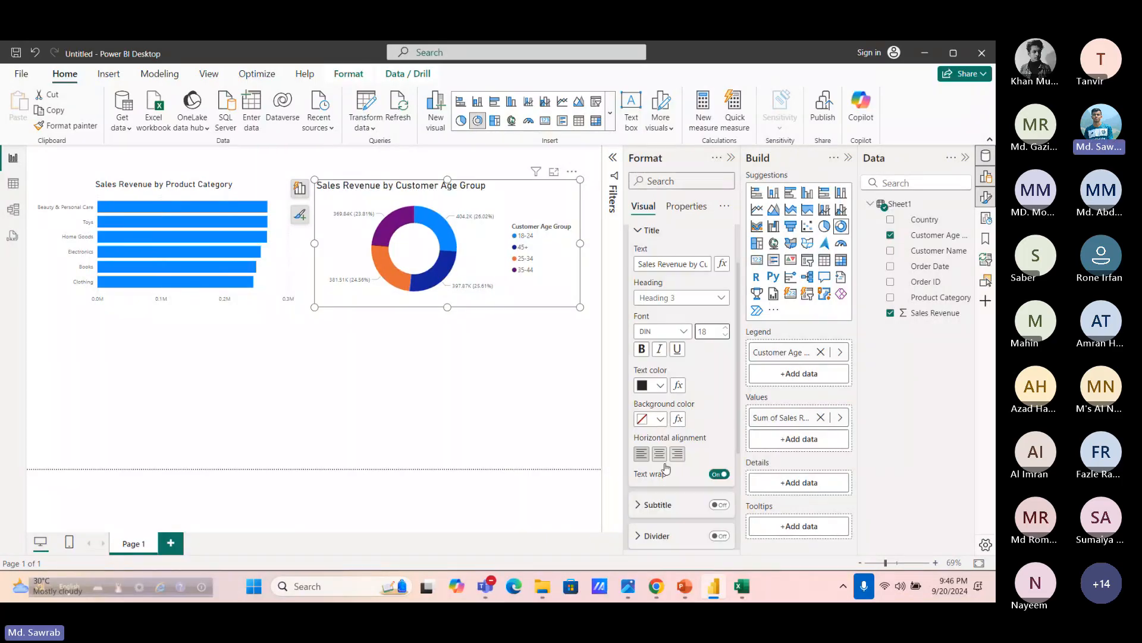
Centre the title of the Sales Revenue by Customer Age Group donut chart and close the Format pane
left_click(659, 454)
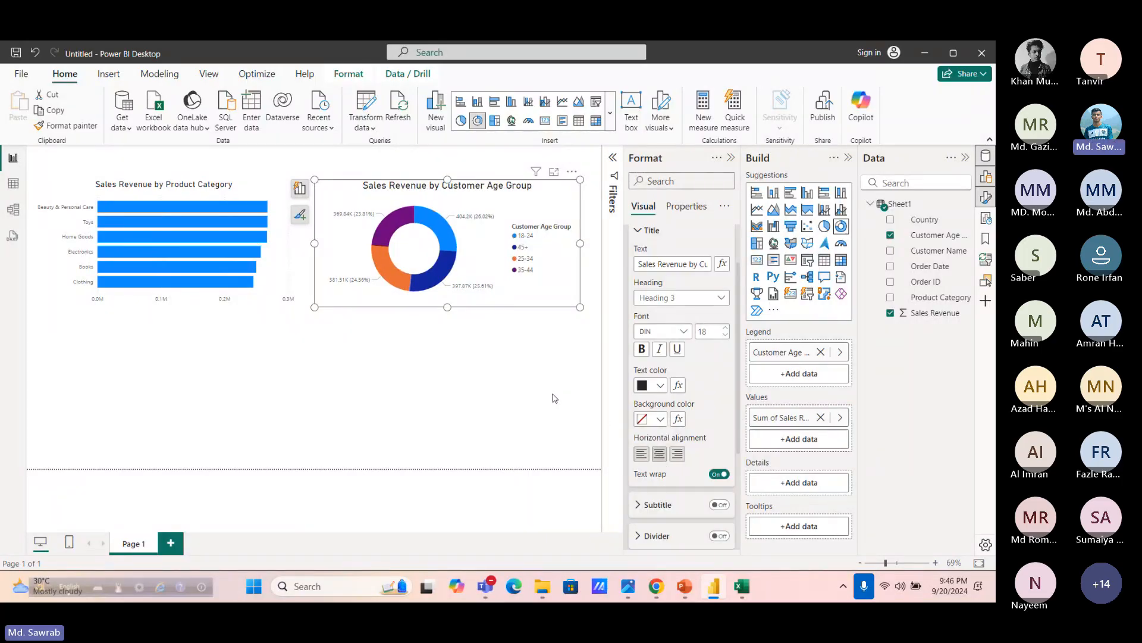
scroll(669, 410, "down", 3)
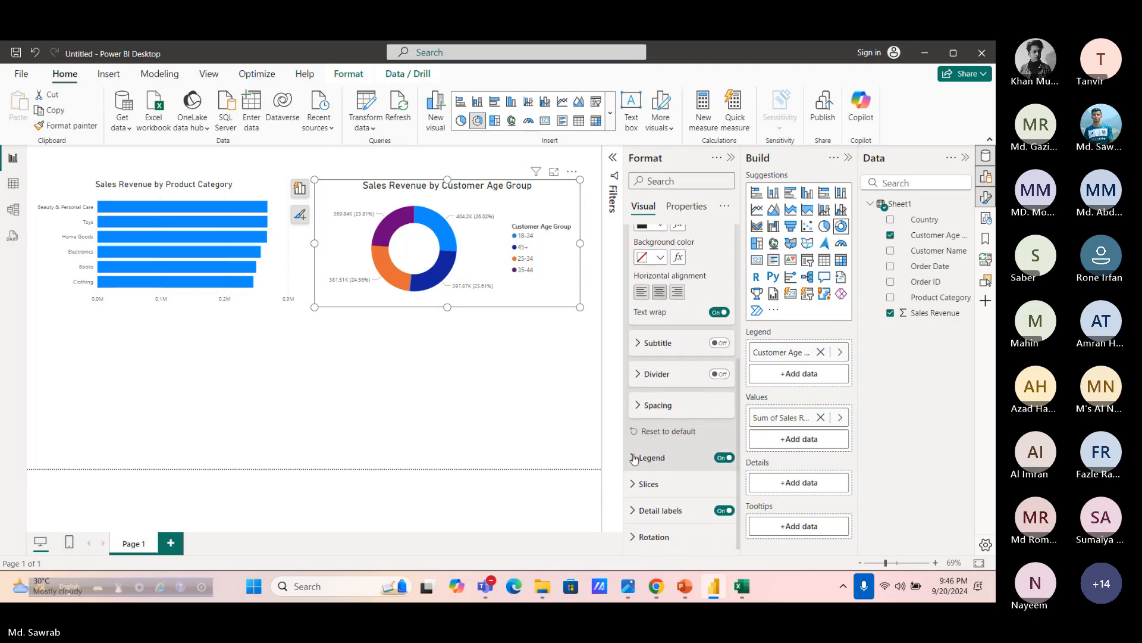
left_click(642, 510)
scroll(699, 446, "down", 3)
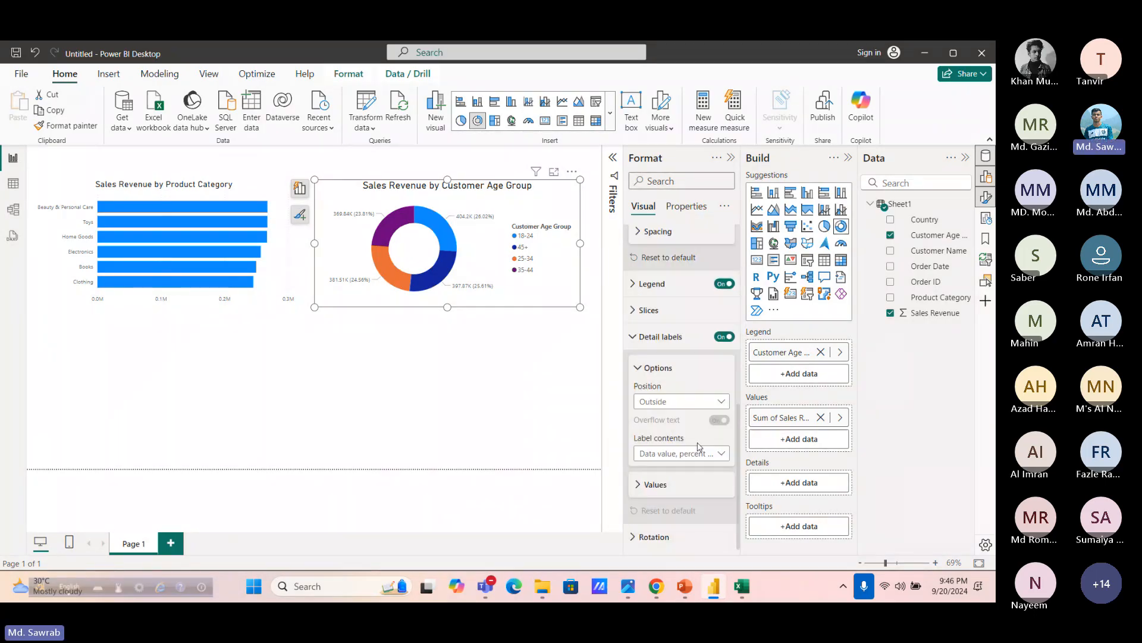
left_click(555, 409)
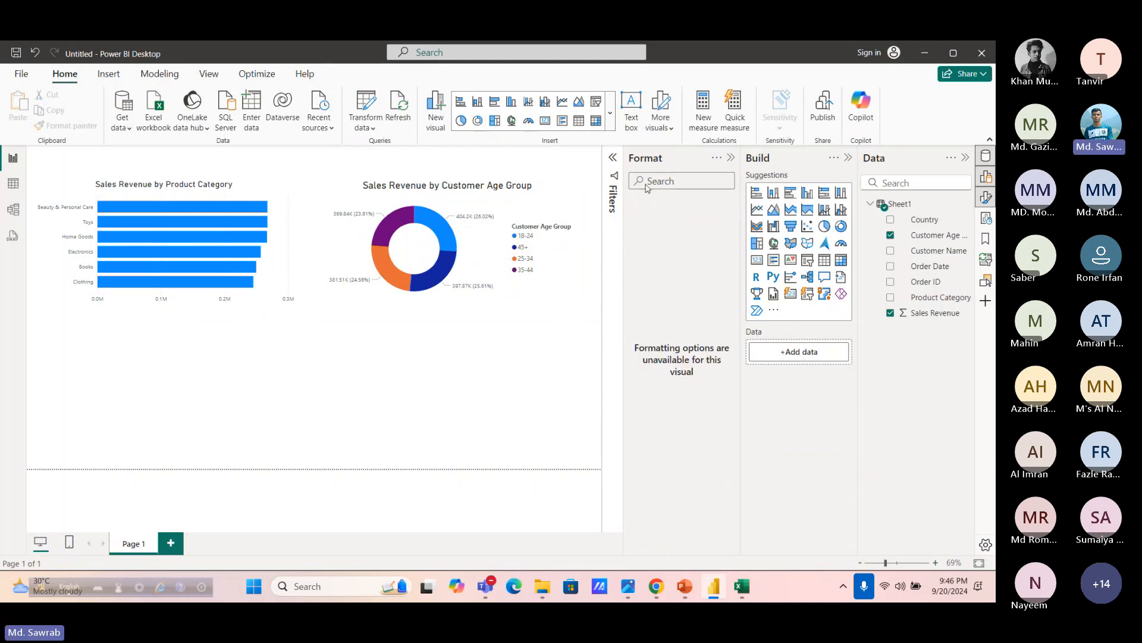
left_click(731, 158)
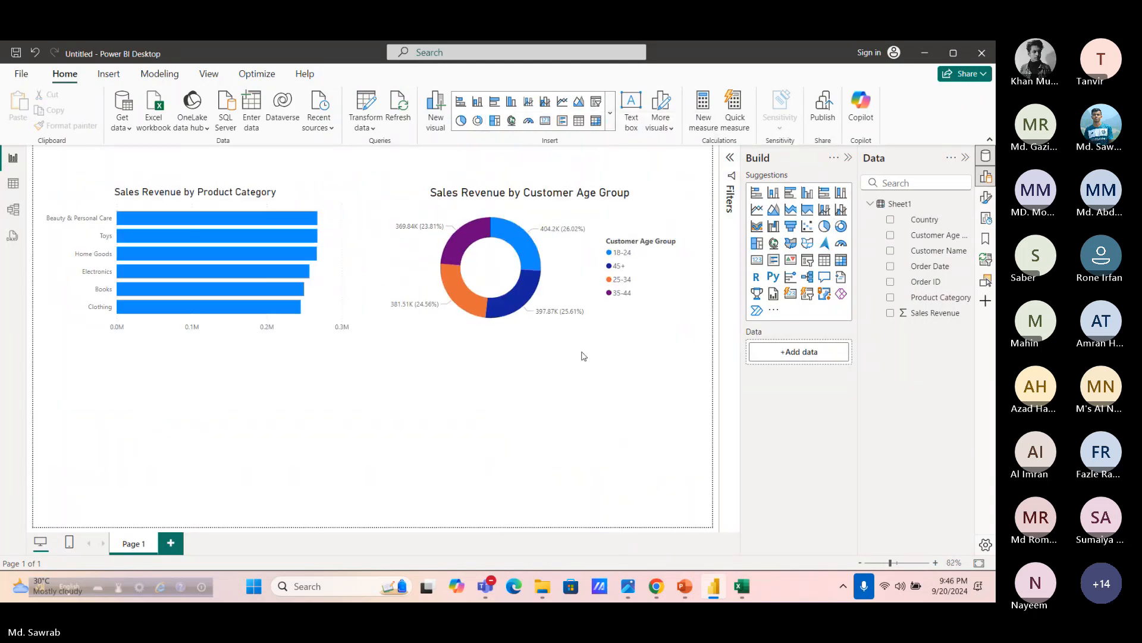
left_click(522, 325)
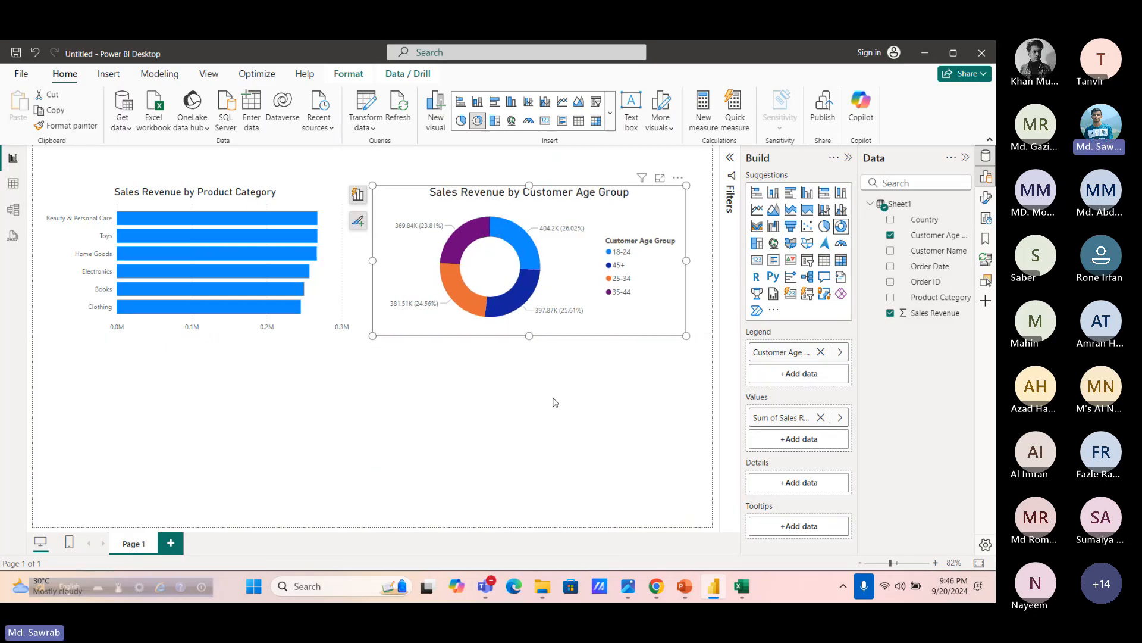
Add a separate line chart below the bar chart with Sales Revenue on its y-axis
left_click(592, 436)
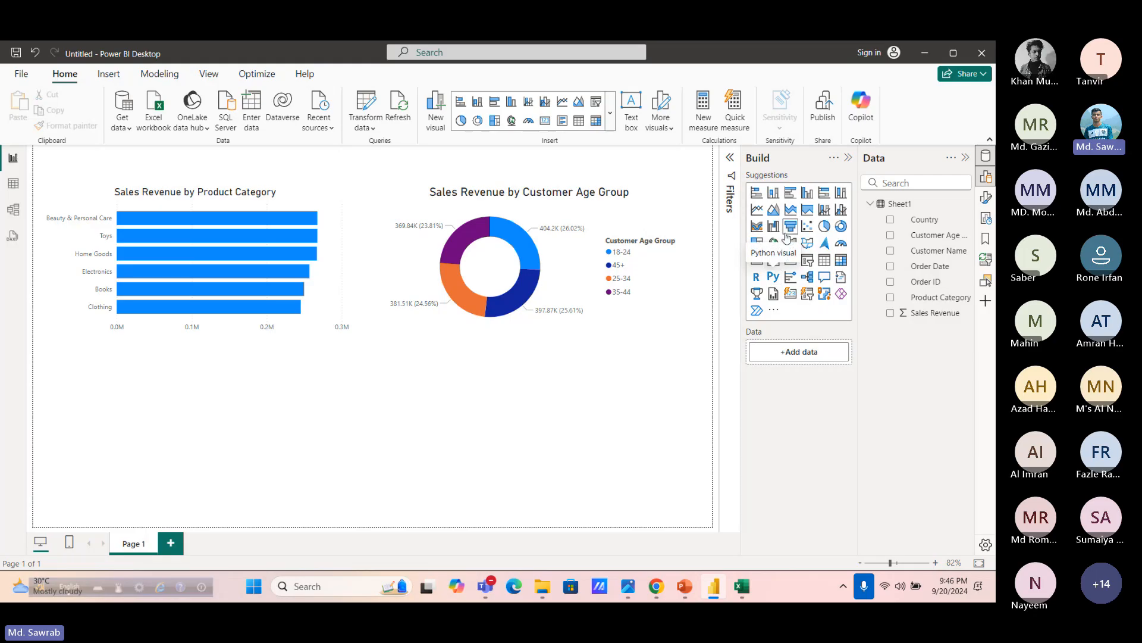
left_click(762, 211)
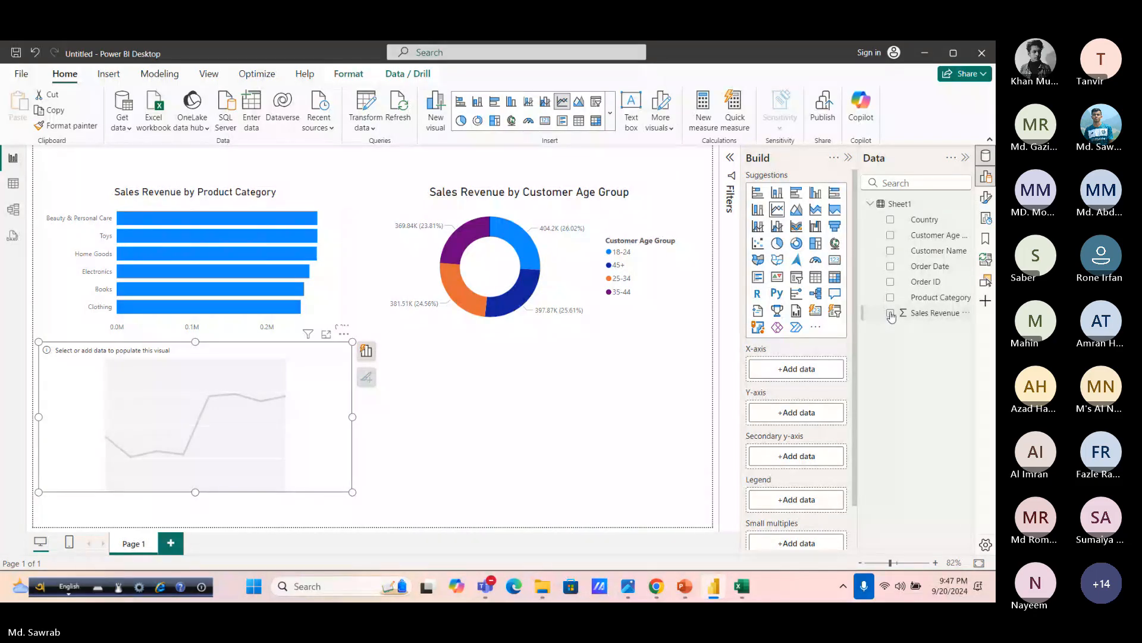
left_click_drag(892, 315, 778, 416)
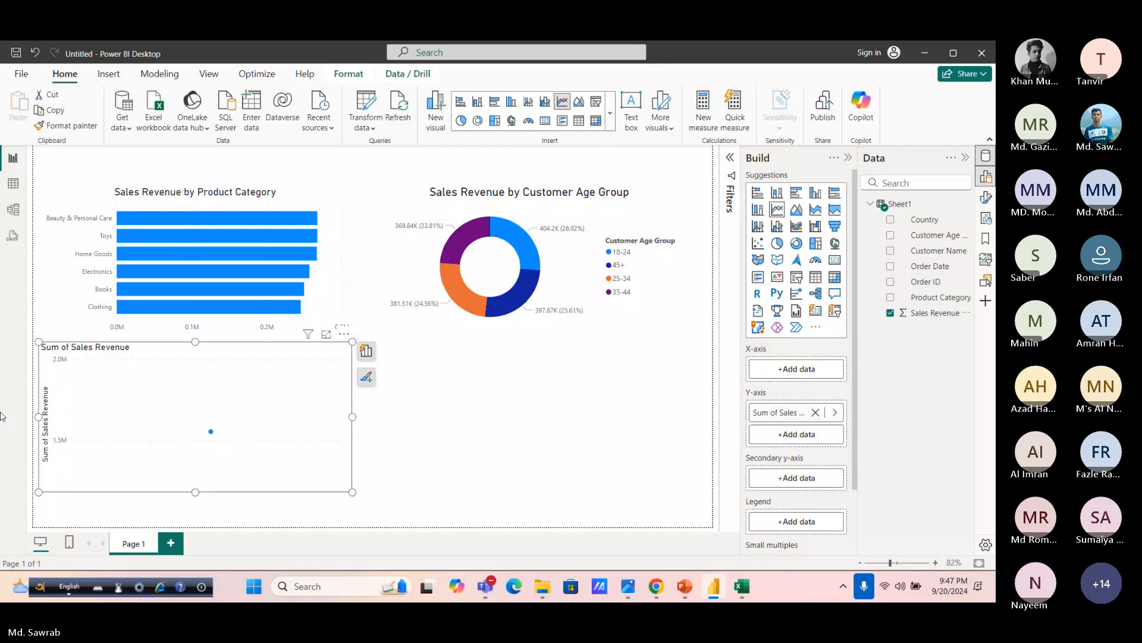
Change the Order Date column's data type to Date in the table view, then return to the report and refresh the calculated objects
left_click(10, 189)
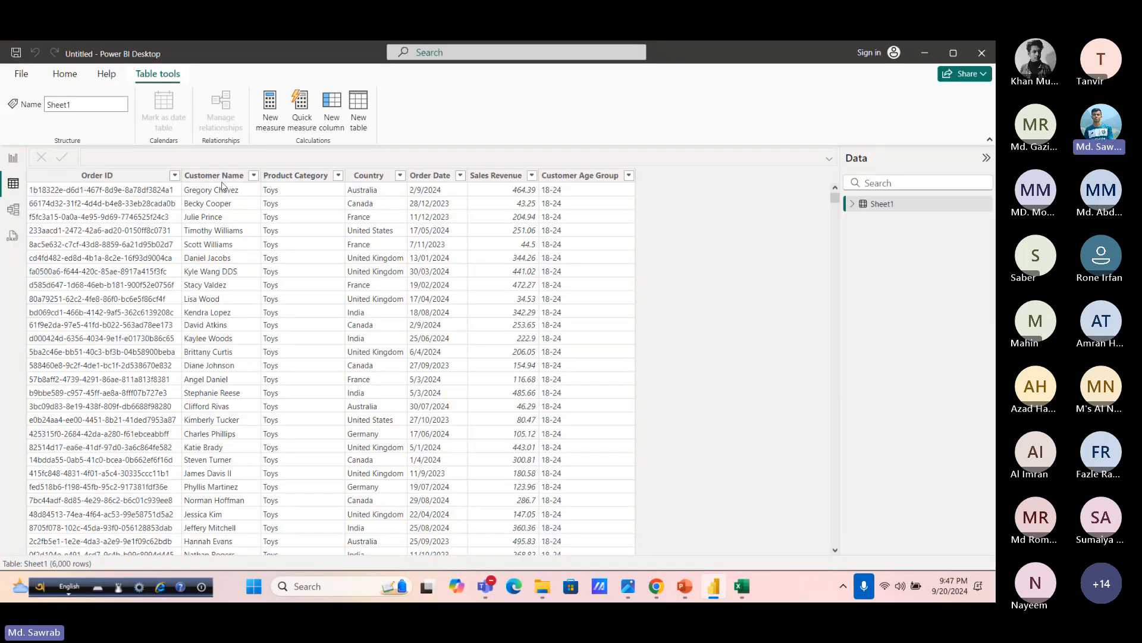
left_click(430, 175)
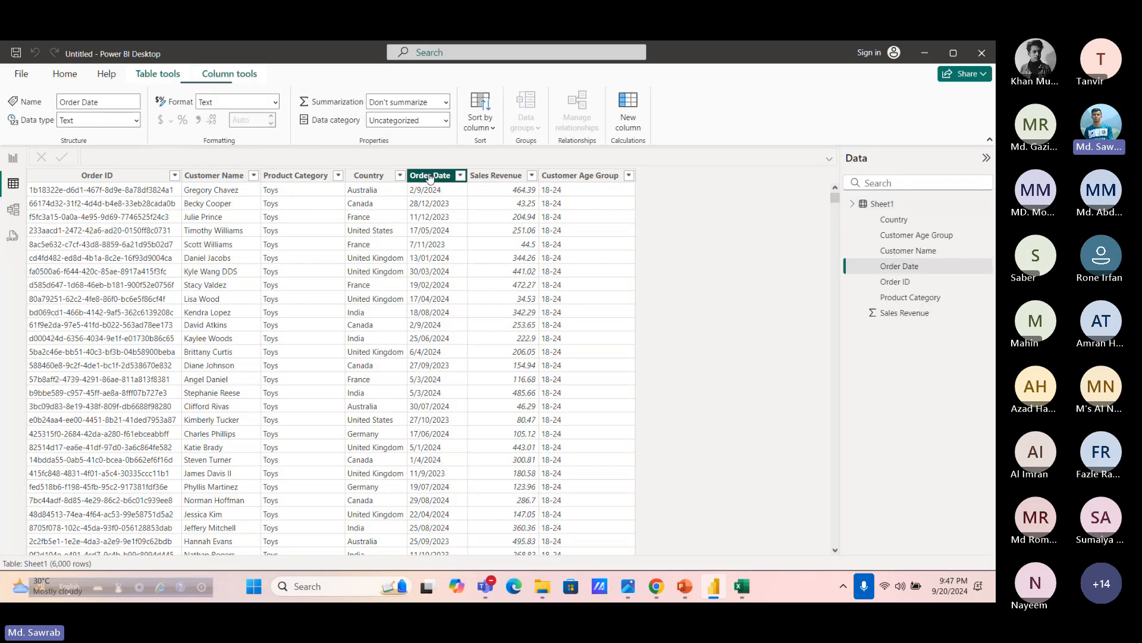
left_click(136, 120)
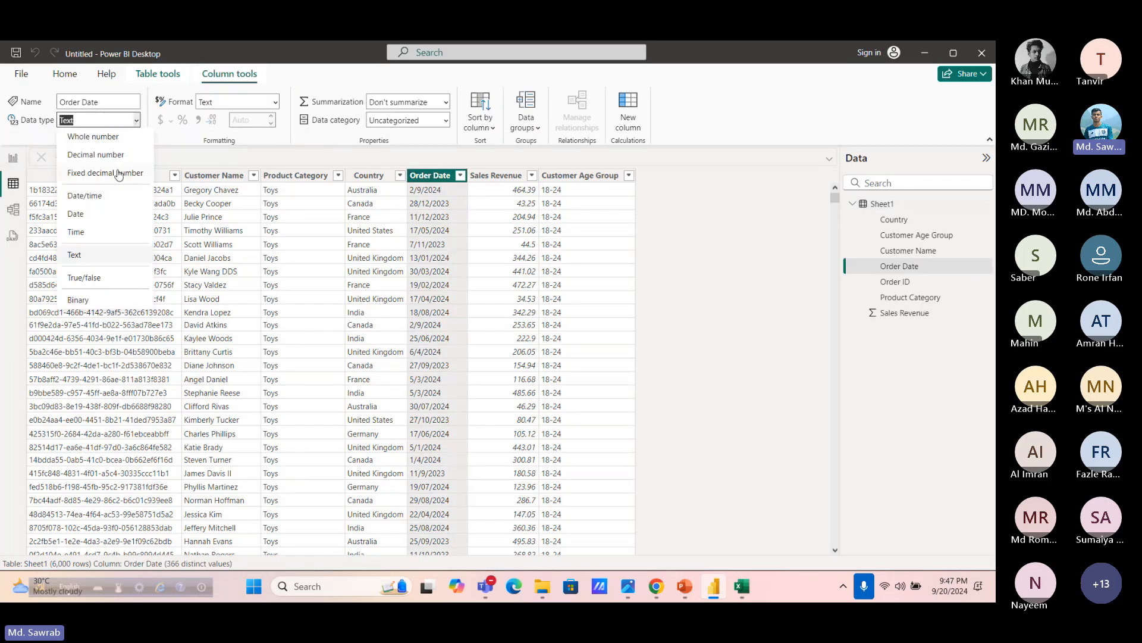
left_click(106, 212)
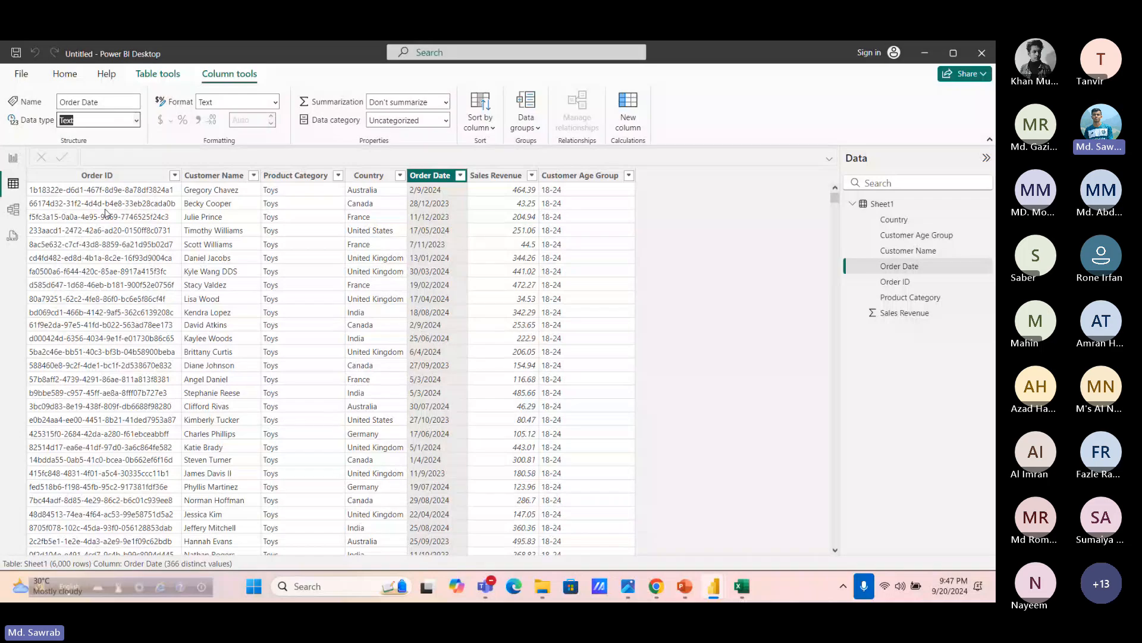
left_click(572, 368)
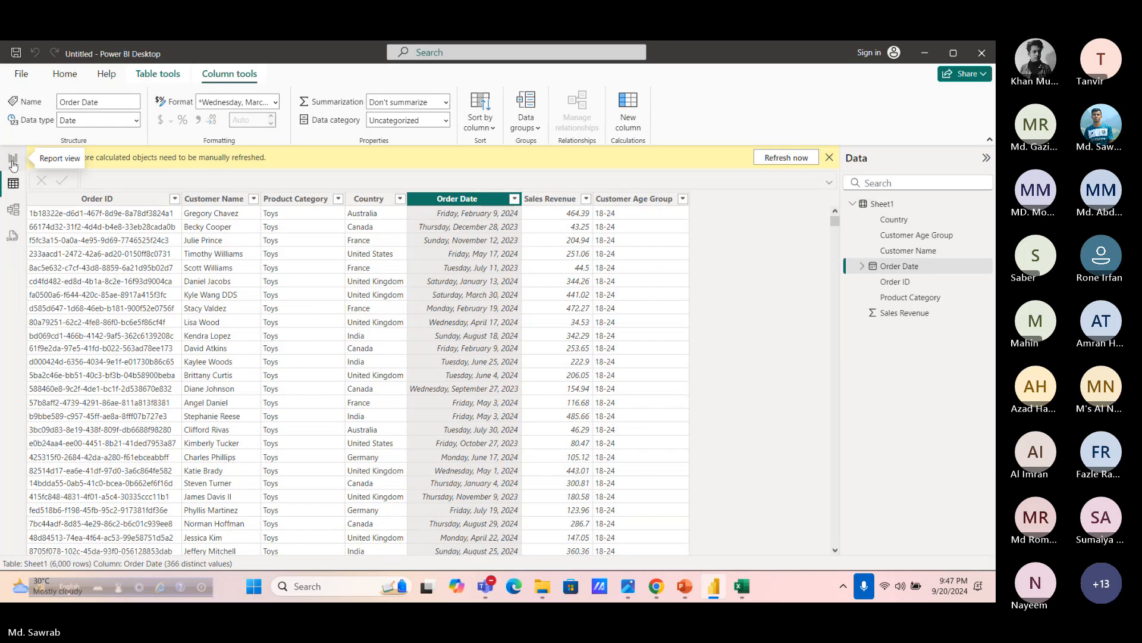
left_click(13, 161)
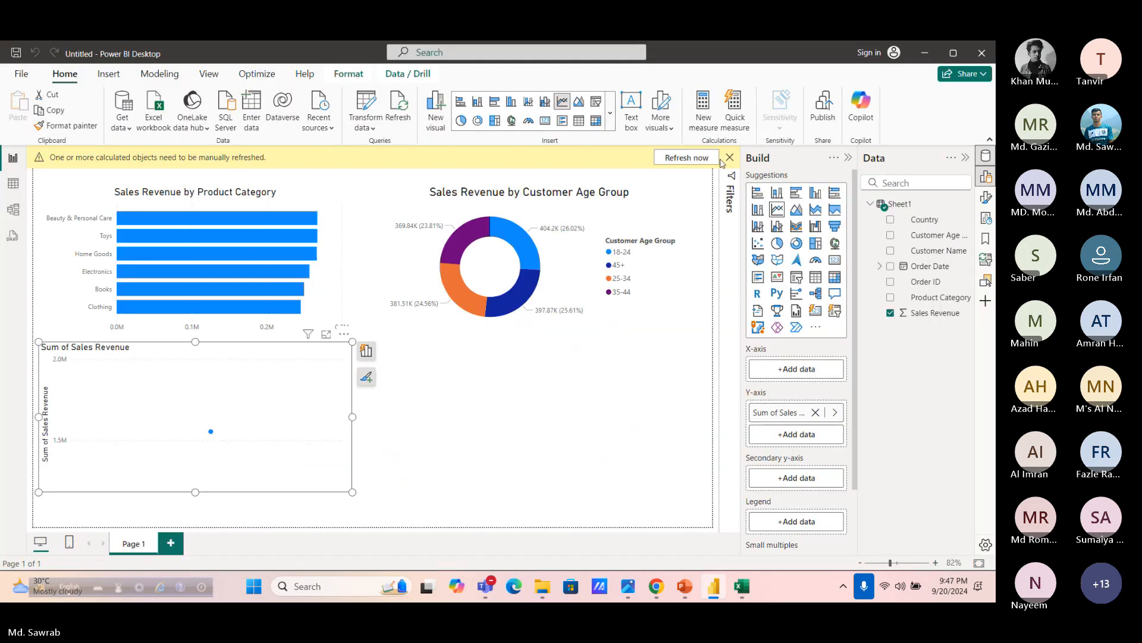
left_click(702, 161)
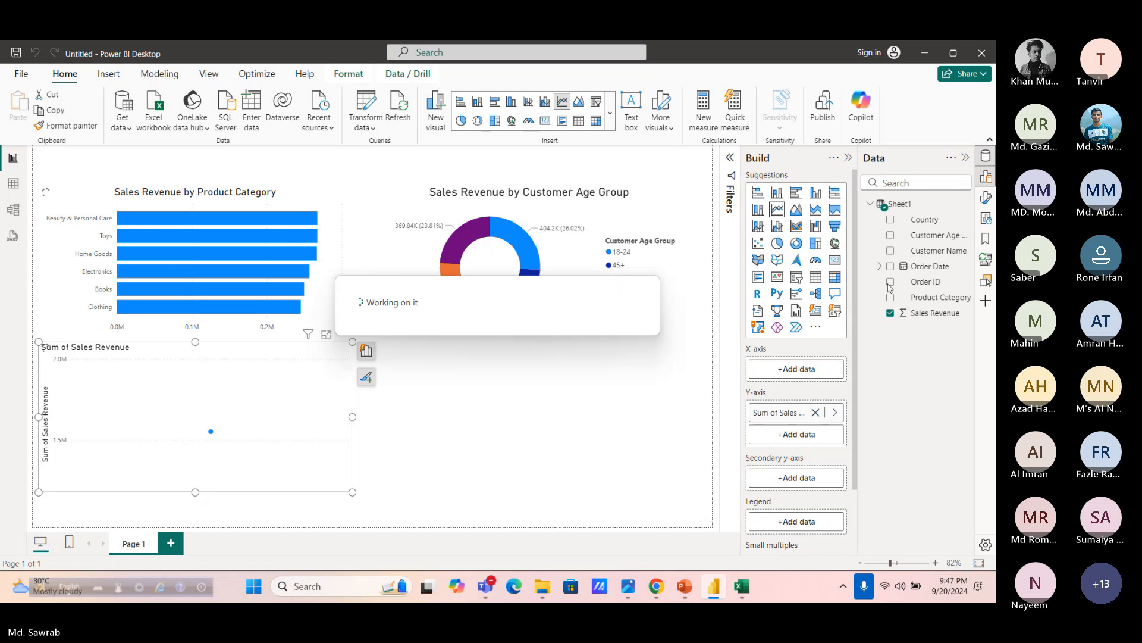
Put Month from the Order Date hierarchy on the line chart's x-axis, and widen the chart to about three quarters of the page, centred below the others
left_click(880, 266)
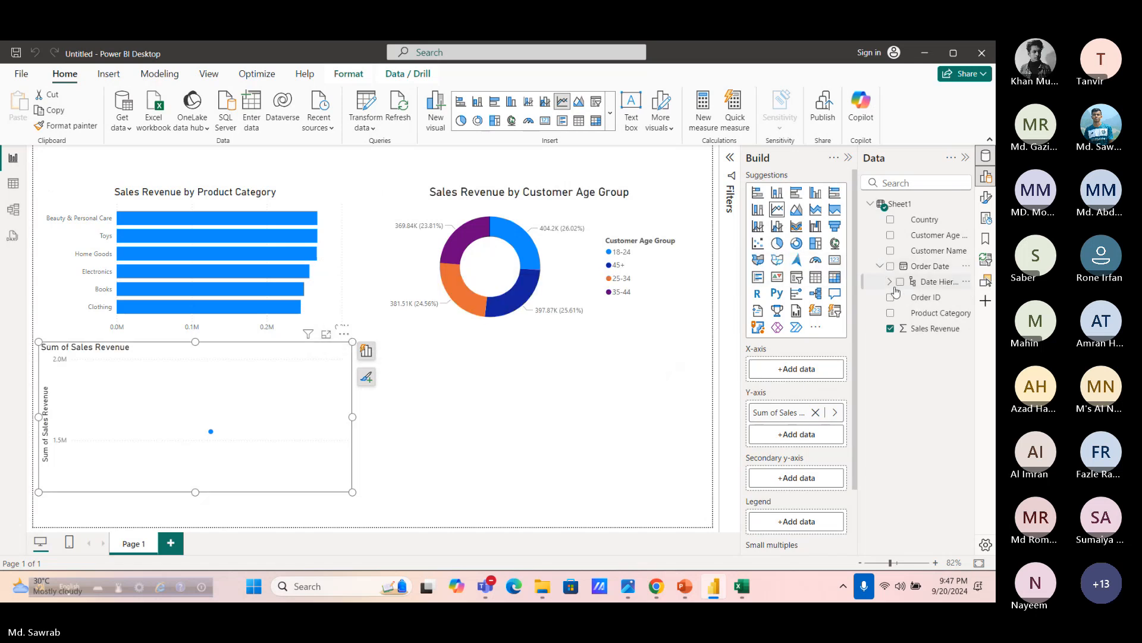
left_click(889, 281)
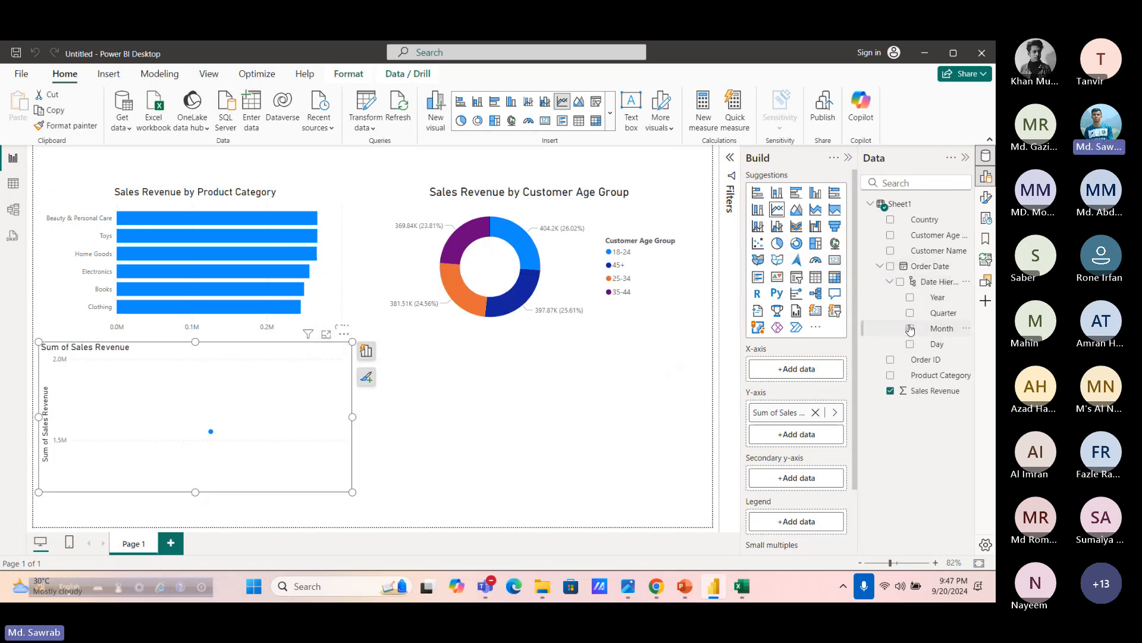
left_click_drag(942, 329, 800, 372)
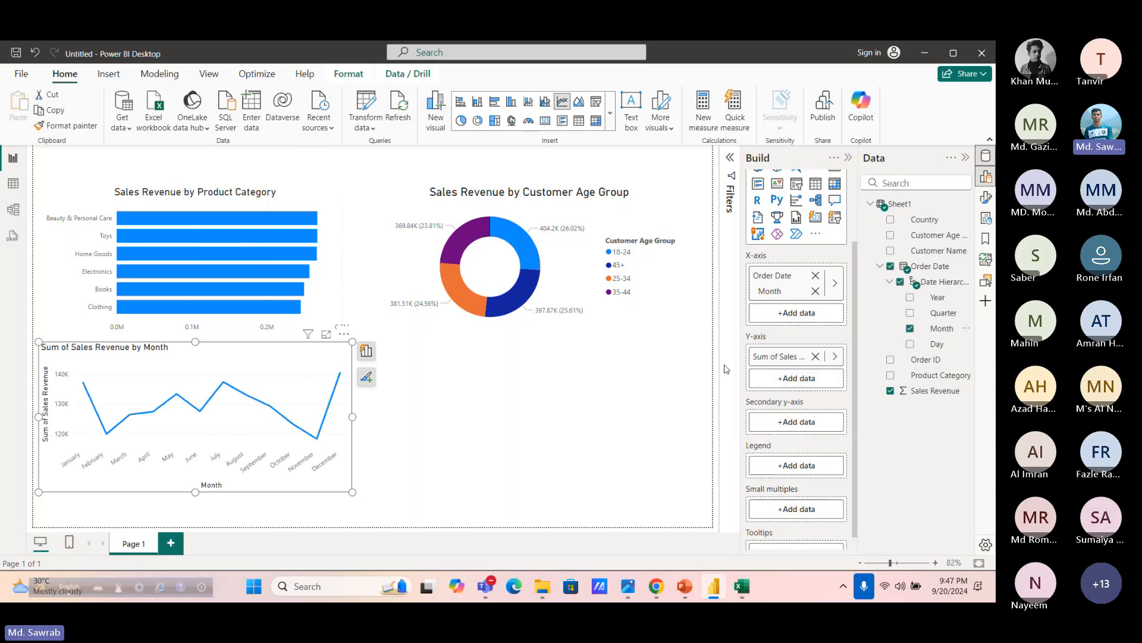
left_click_drag(352, 416, 541, 387)
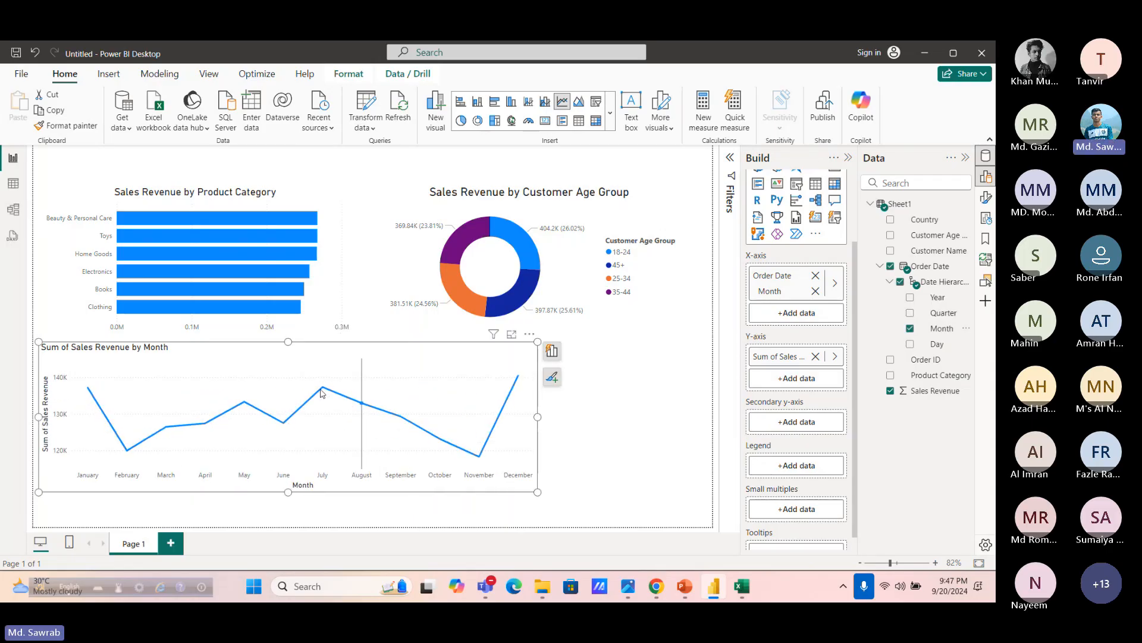
left_click_drag(301, 351, 370, 365)
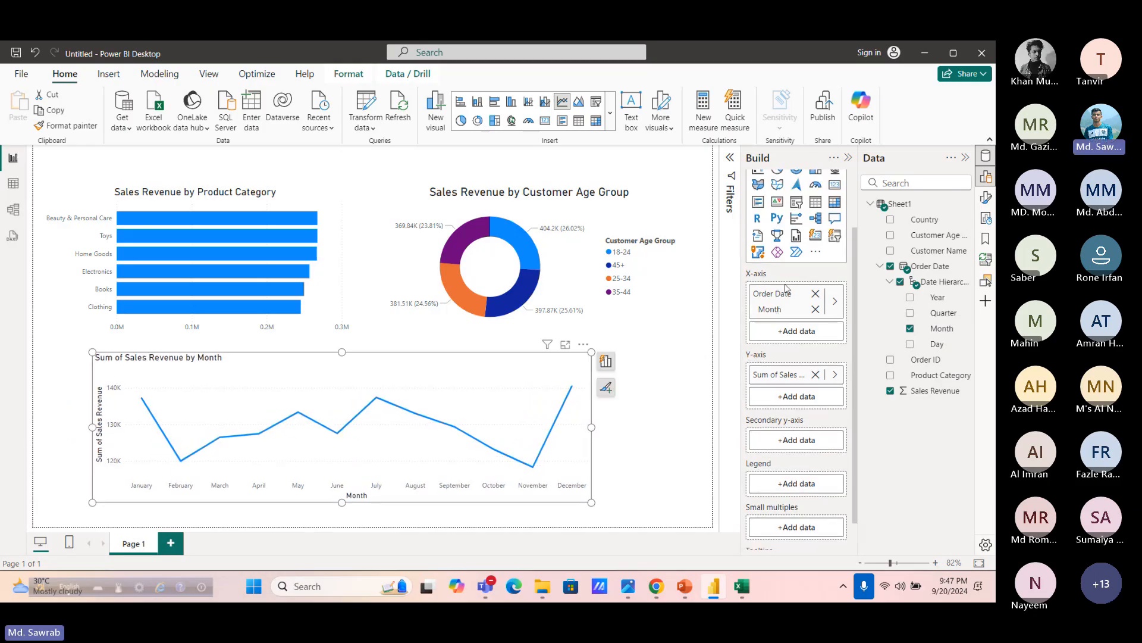
Shorten the line chart's title to "Sales Revenue by Month", set its font size to 16 and centre it
right_click(541, 393)
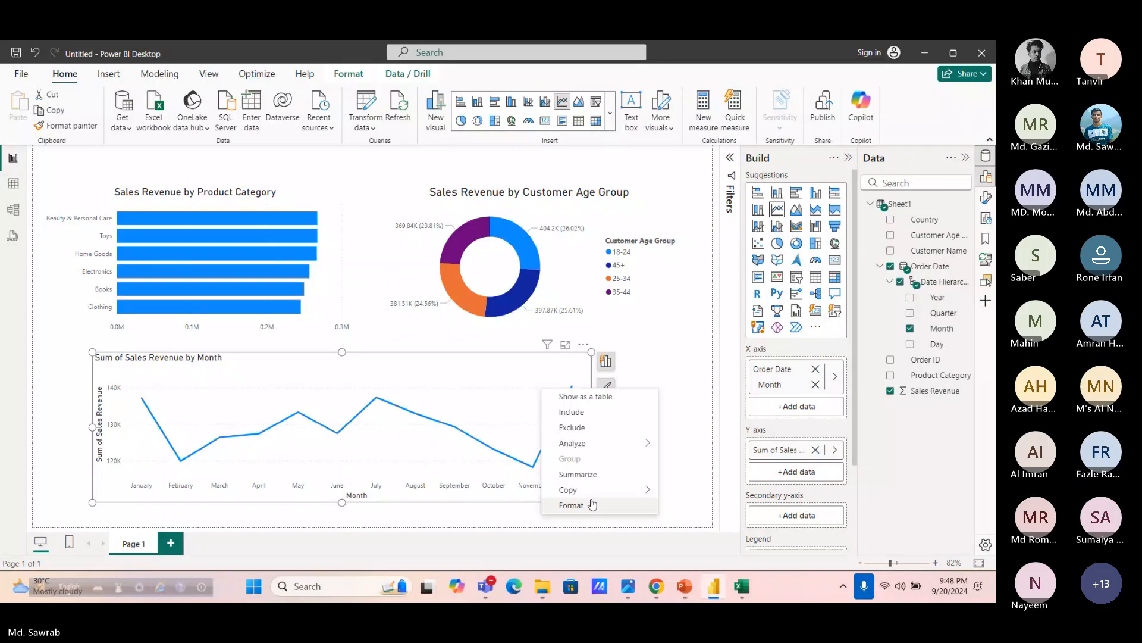
left_click(592, 505)
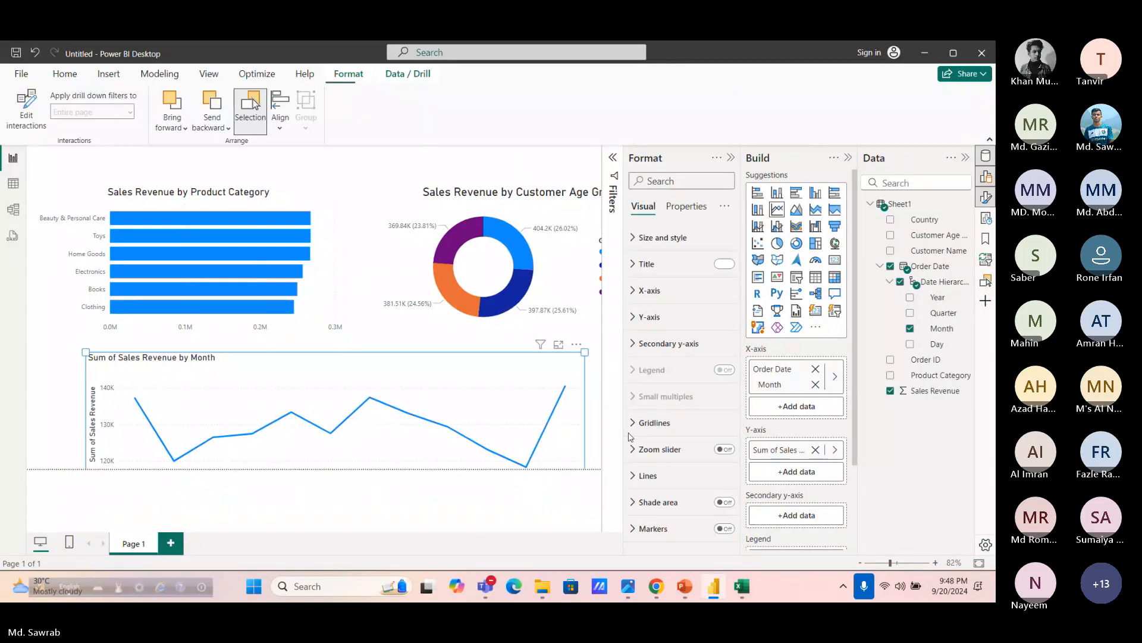
left_click(633, 264)
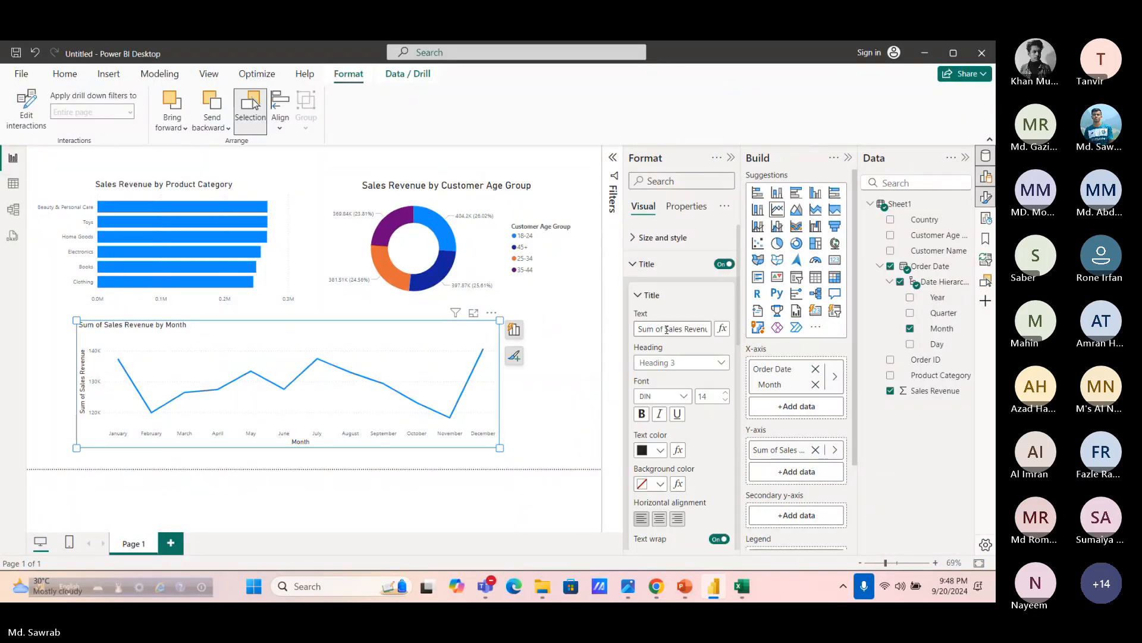
left_click_drag(666, 329, 717, 327)
key("BackSpace")
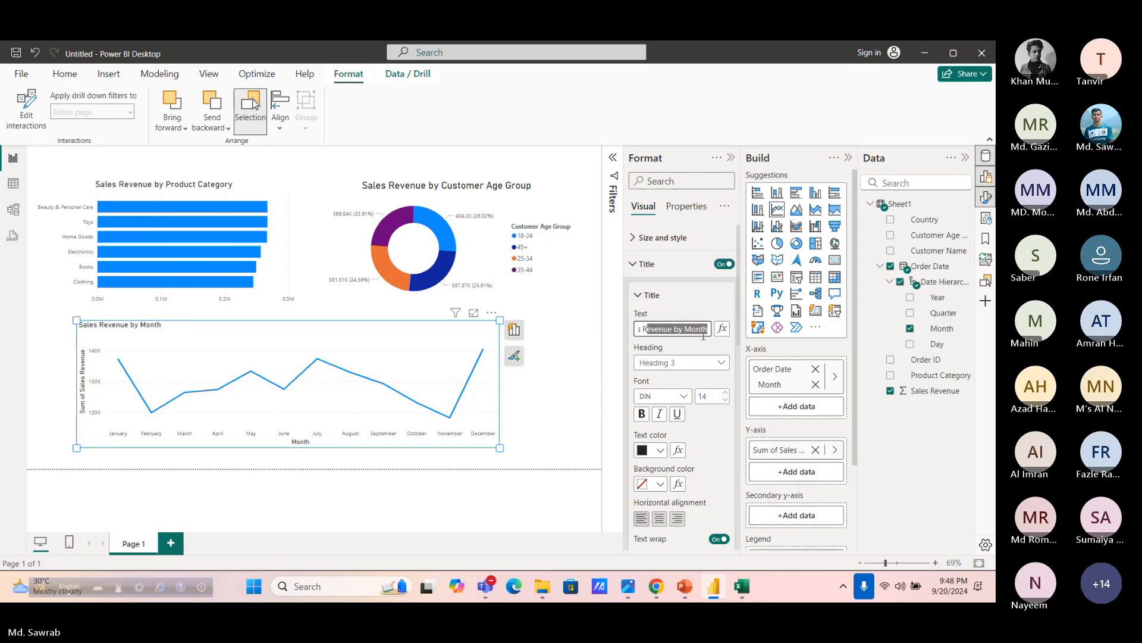
left_click(726, 392)
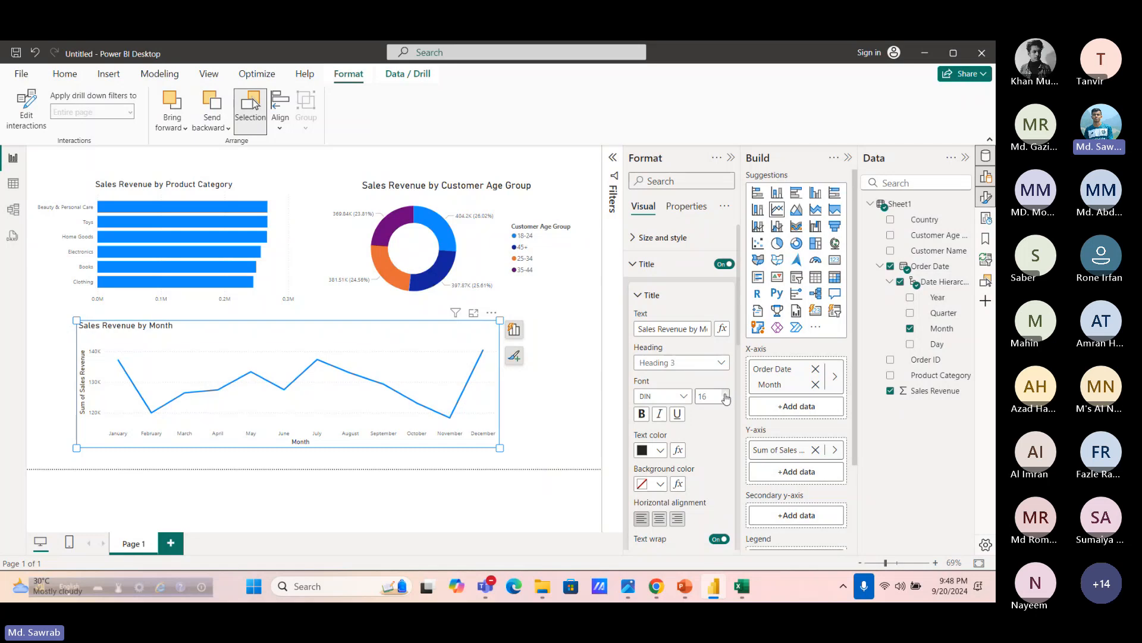
scroll(678, 369, "down", 3)
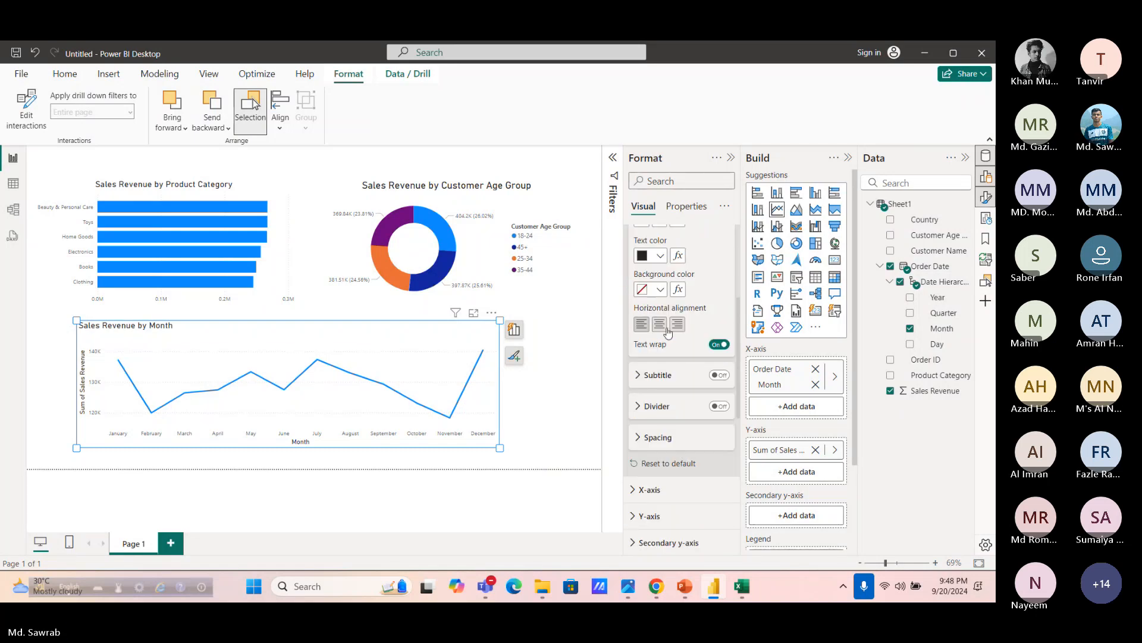
left_click(659, 326)
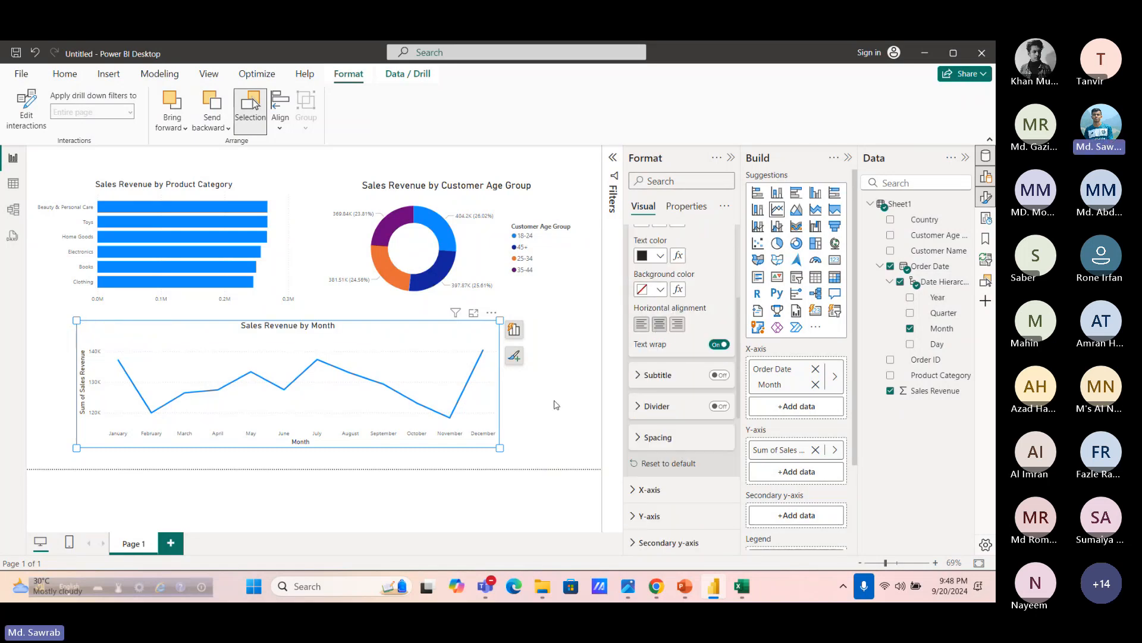
left_click(506, 410)
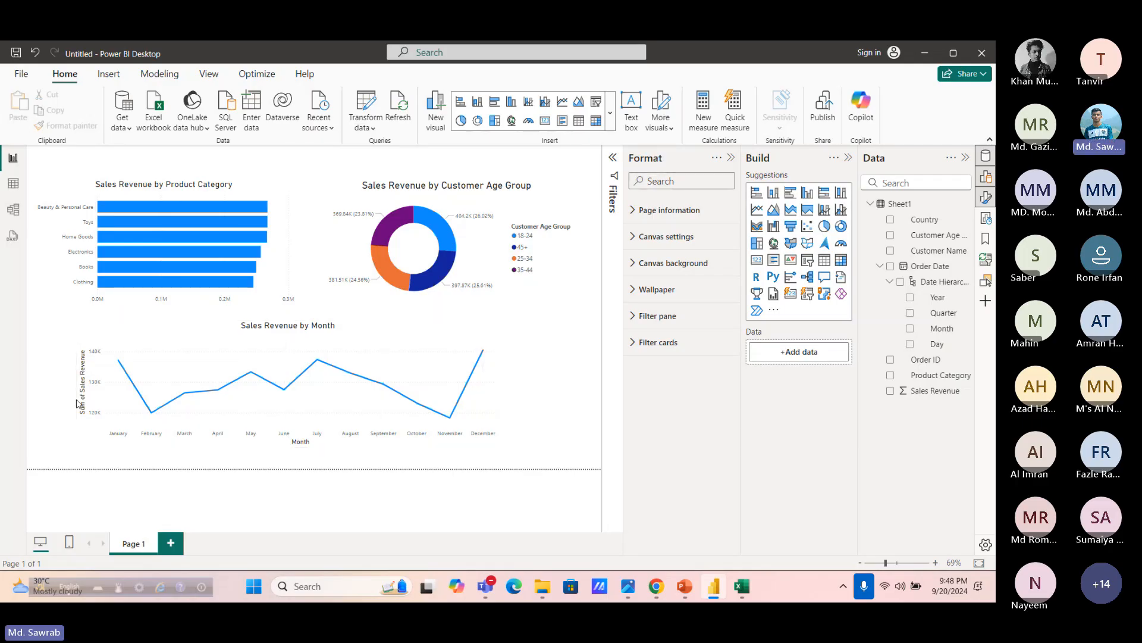
Turn off the x-axis title of the Sales Revenue by Month line chart
right_click(484, 372)
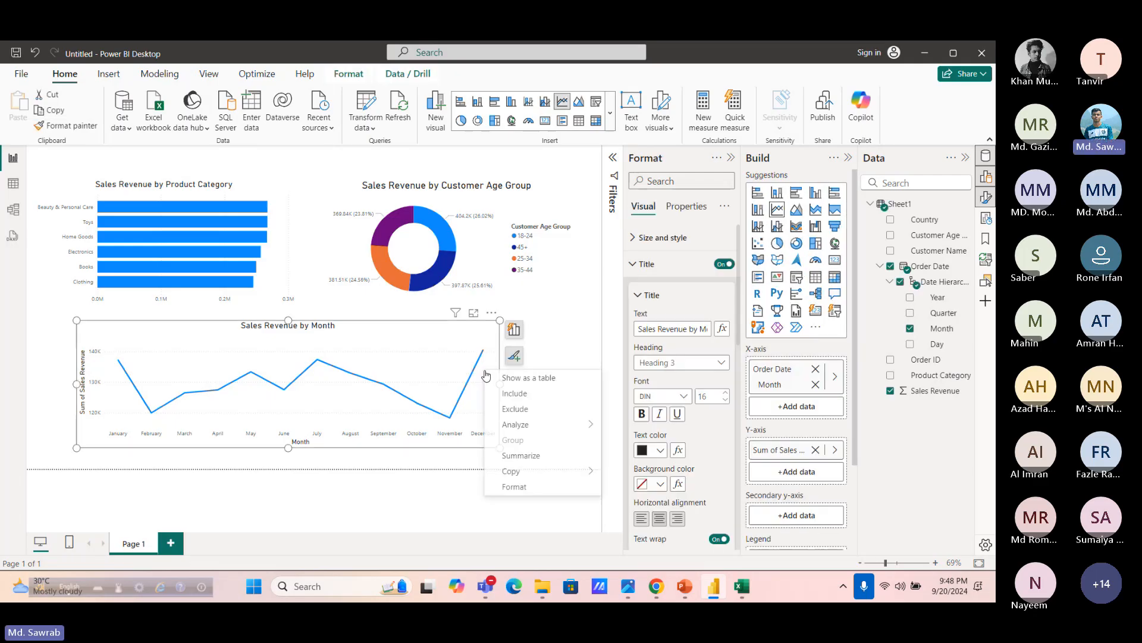
left_click(516, 487)
scroll(679, 357, "down", 5)
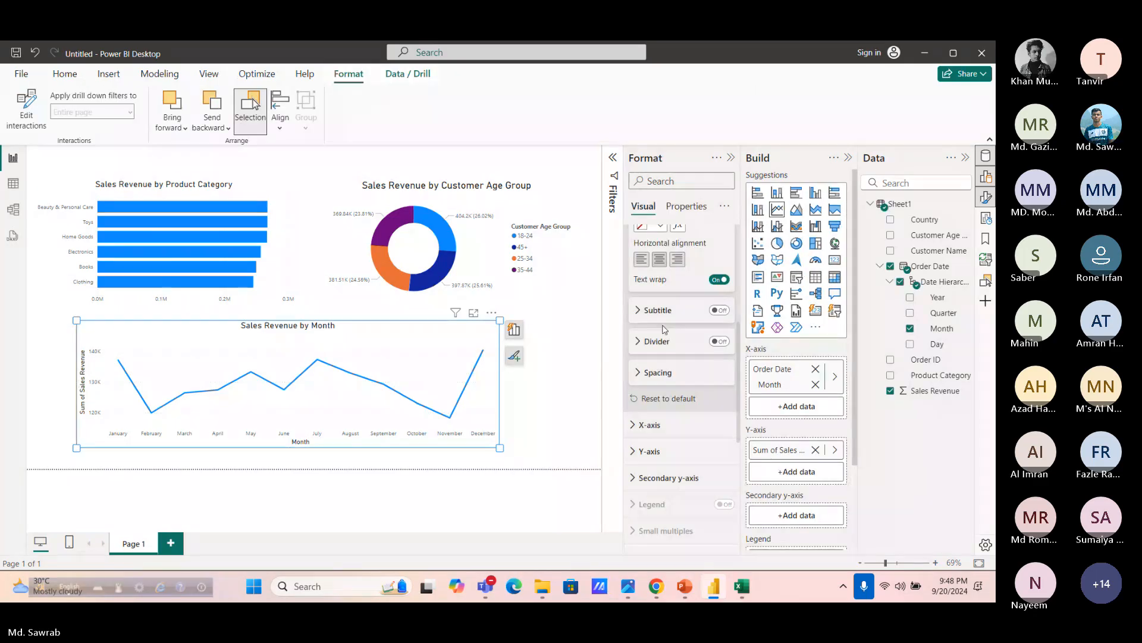
scroll(665, 327, "down", 1)
left_click(633, 364)
scroll(661, 410, "down", 3)
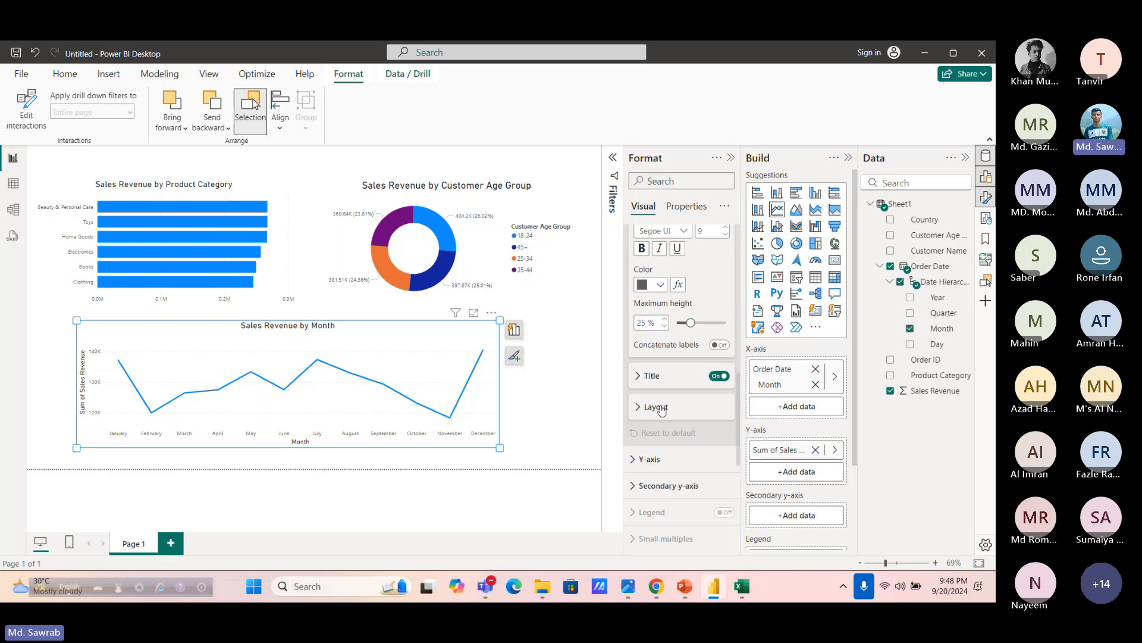
left_click(719, 375)
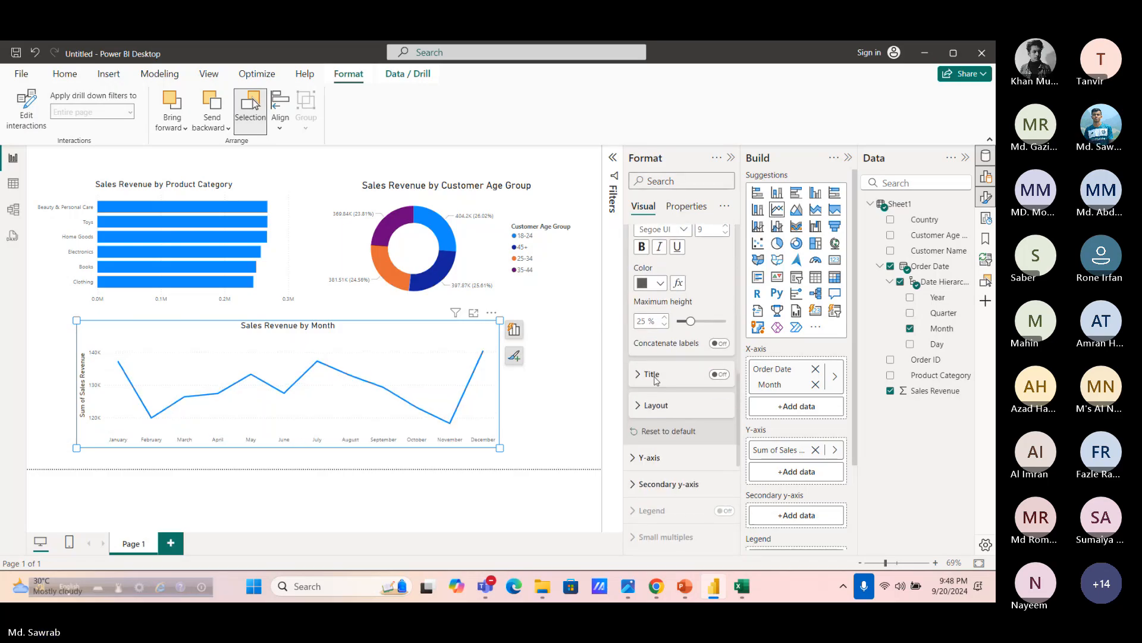
Turn off the line chart's y-axis title
scroll(655, 379, "down", 3)
left_click(637, 329)
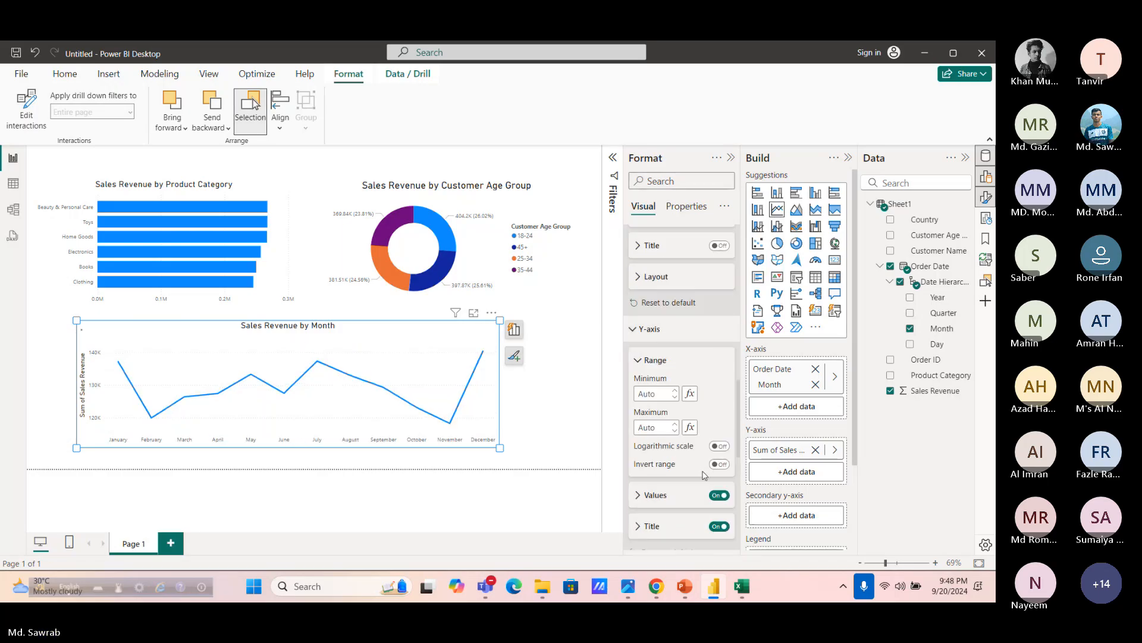
scroll(704, 474, "down", 1)
left_click(719, 461)
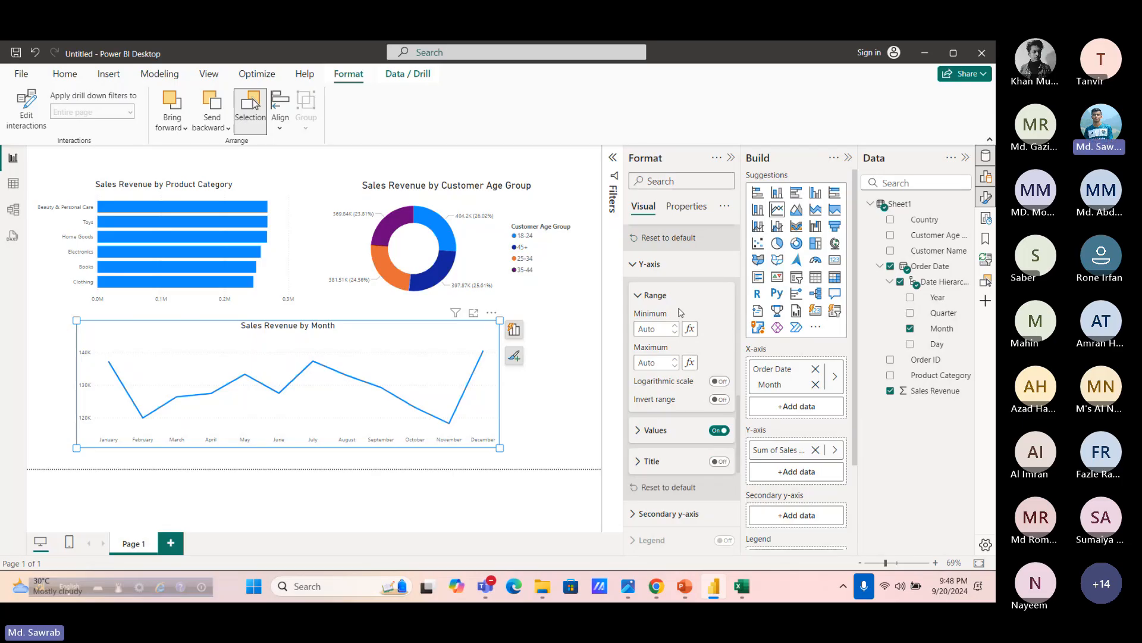
Widen the Sales Revenue by Month line chart slightly, and lower its upper edge to make it shorter
scroll(680, 313, "up", 11)
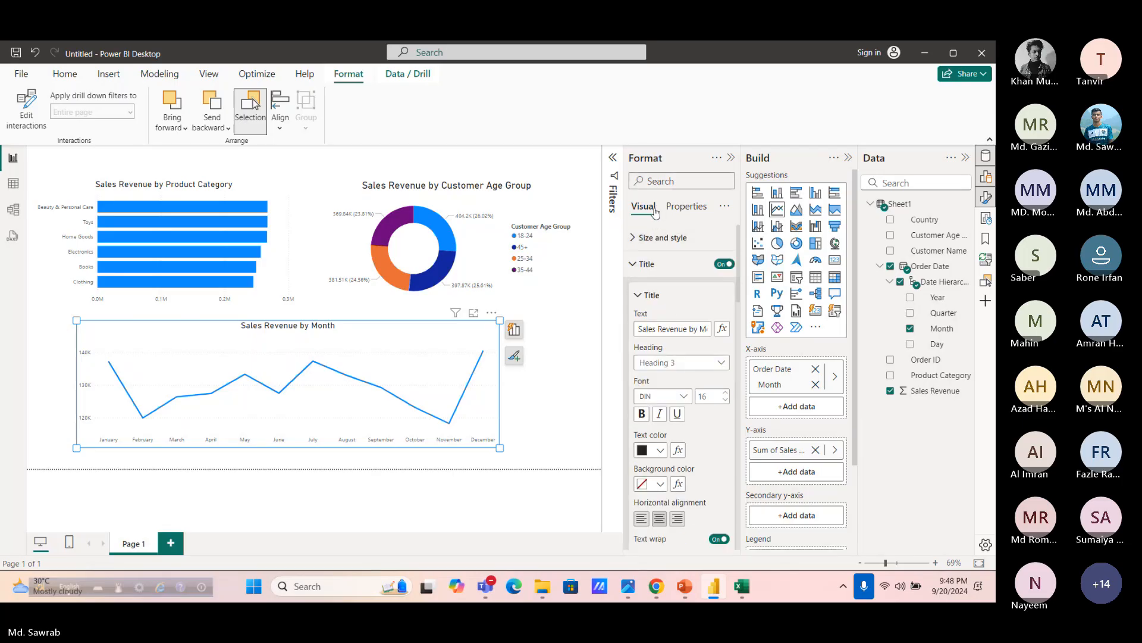
left_click_drag(500, 445, 534, 451)
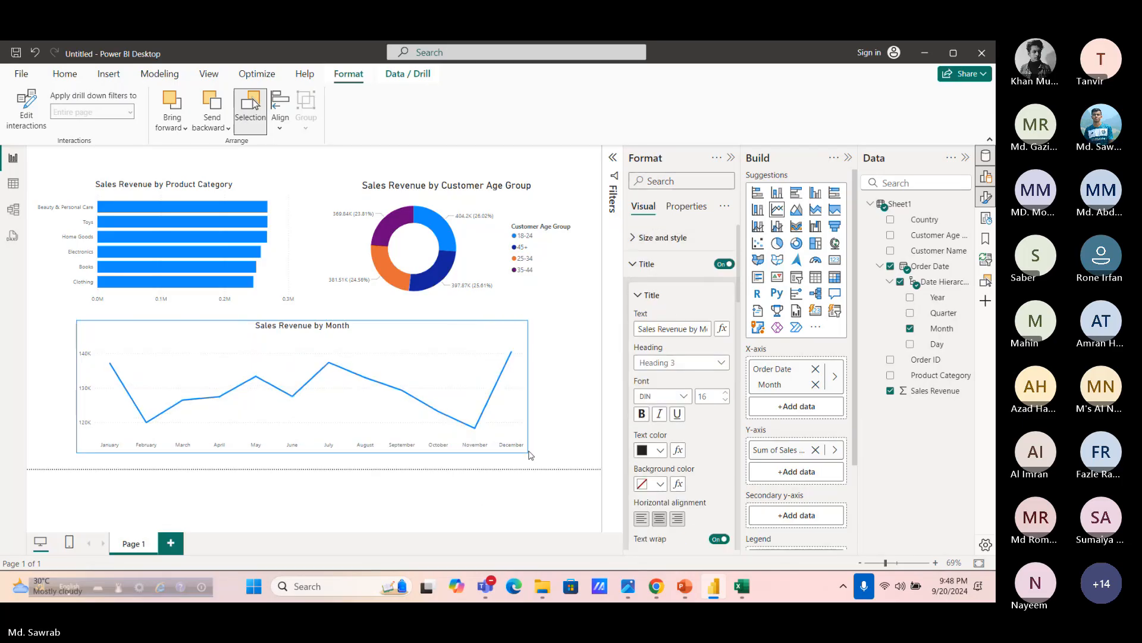
left_click(352, 314)
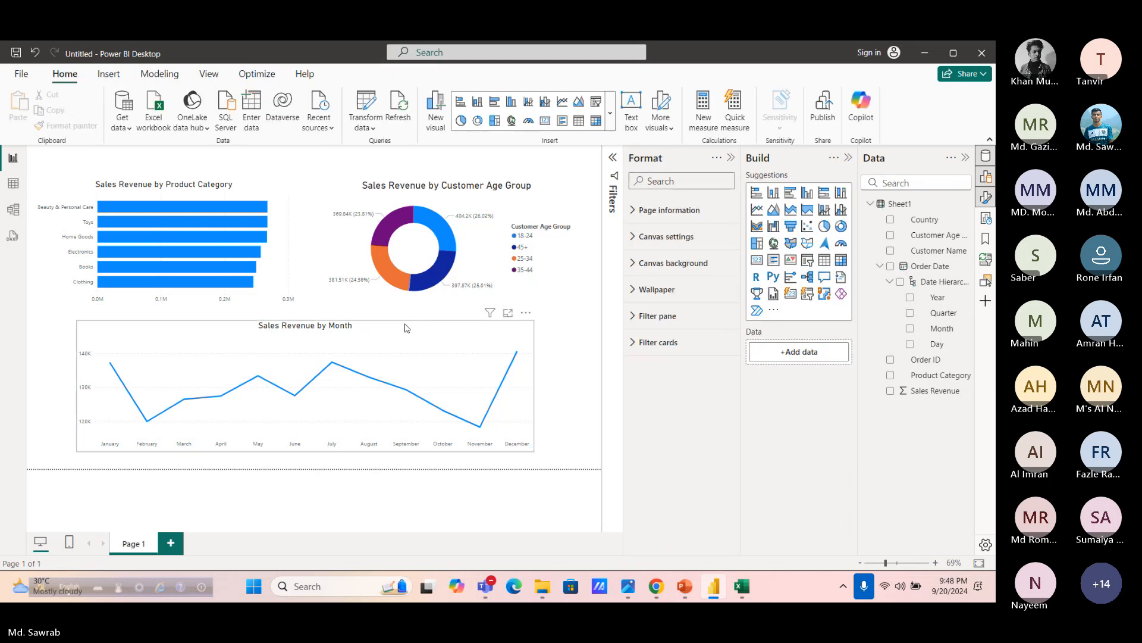
left_click(405, 330)
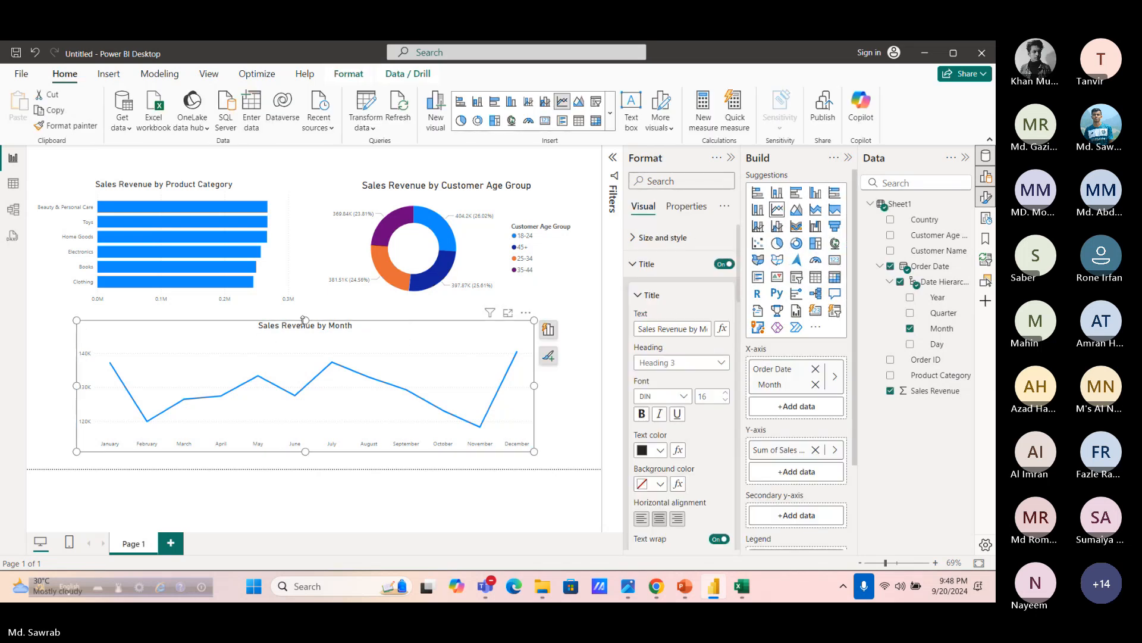
left_click_drag(305, 320, 305, 353)
Move the product category bar chart and the customer age group donut chart down to free space at the page's upper edge
left_click_drag(230, 268, 232, 287)
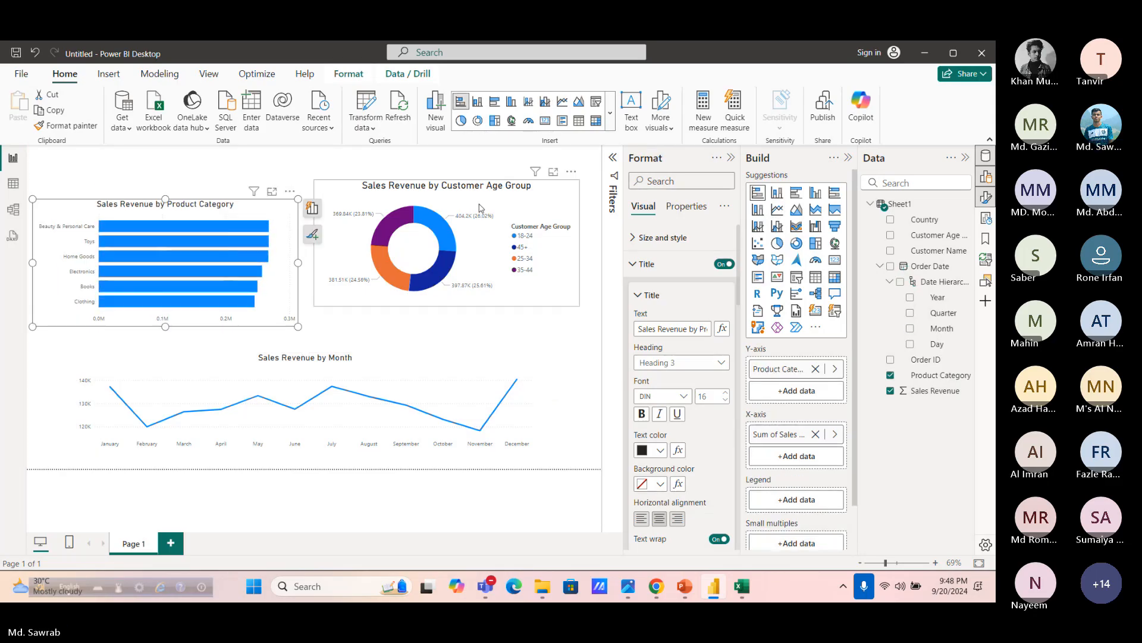
left_click_drag(479, 194, 479, 219)
left_click(464, 184)
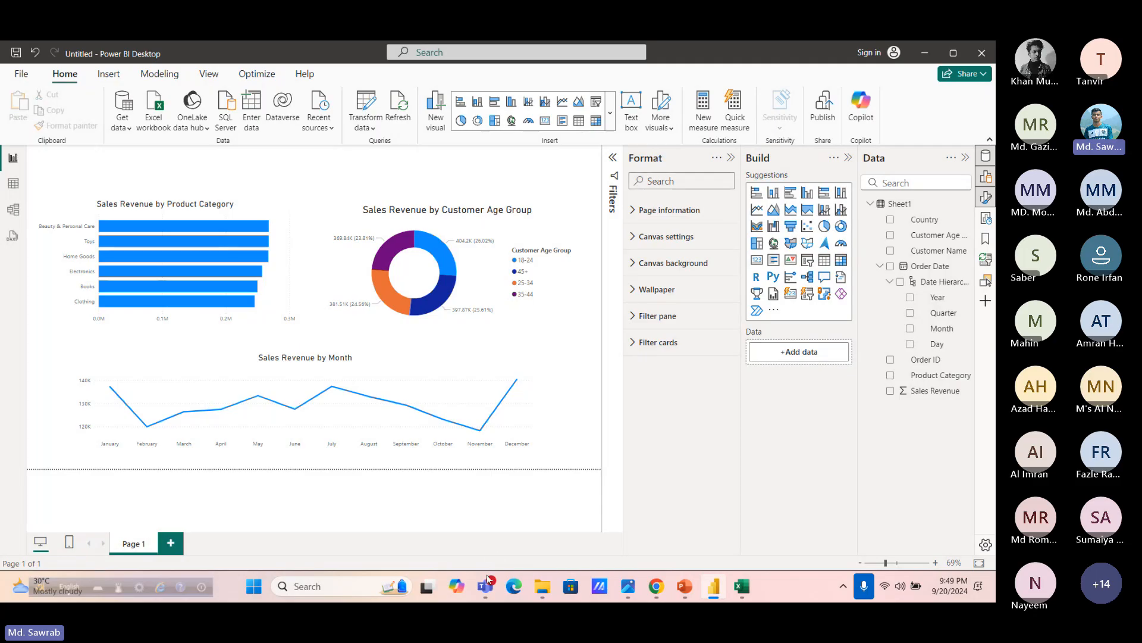
Switch to the Teams meeting to check the chat, dismiss the spoken language notice, and return to Power BI Desktop
mouse_move(487, 585)
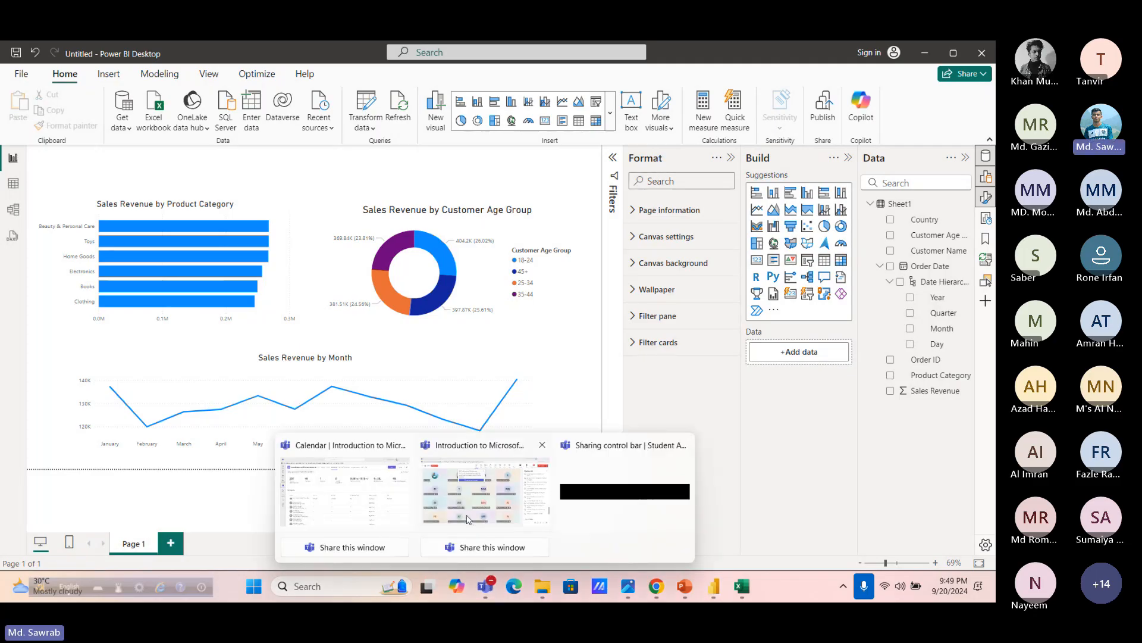
left_click(523, 470)
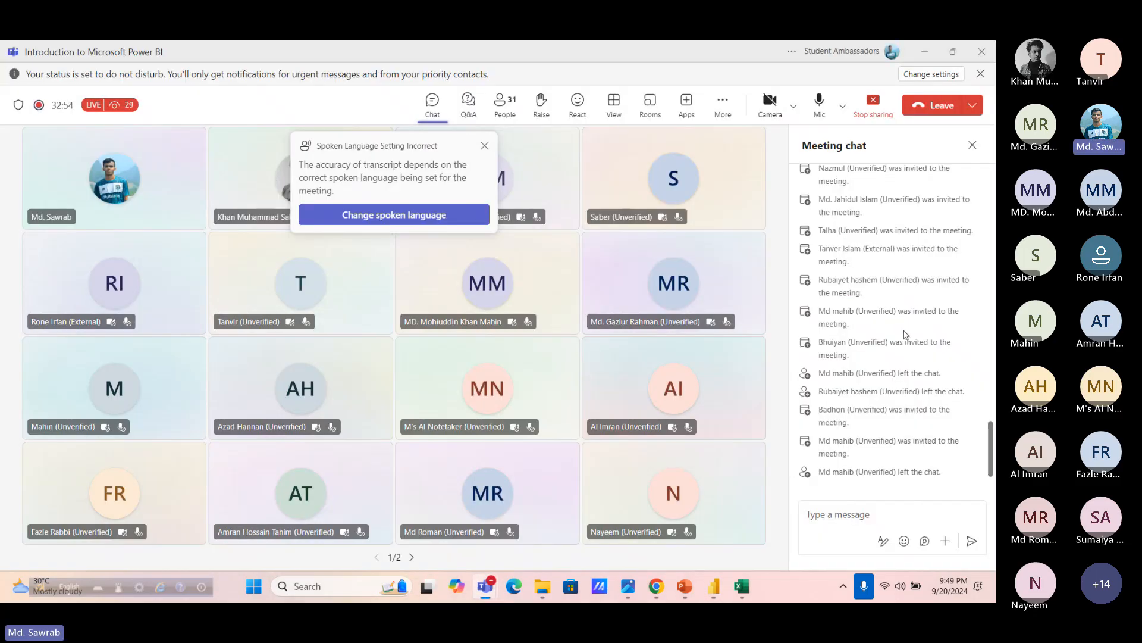
scroll(905, 334, "up", 3)
scroll(905, 334, "down", 3)
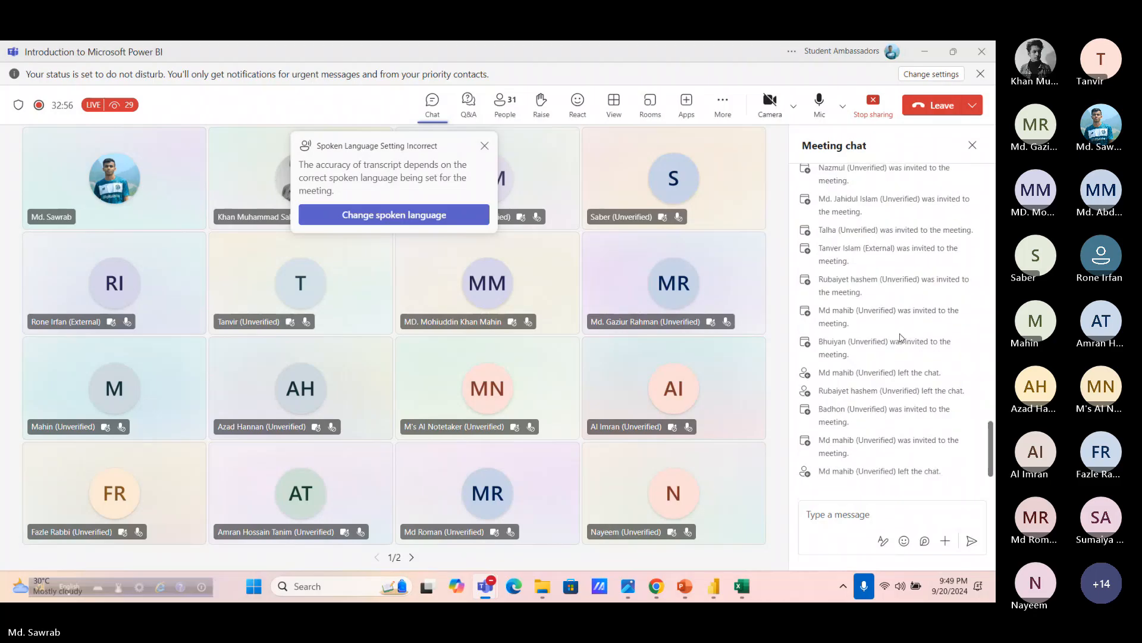
left_click(485, 146)
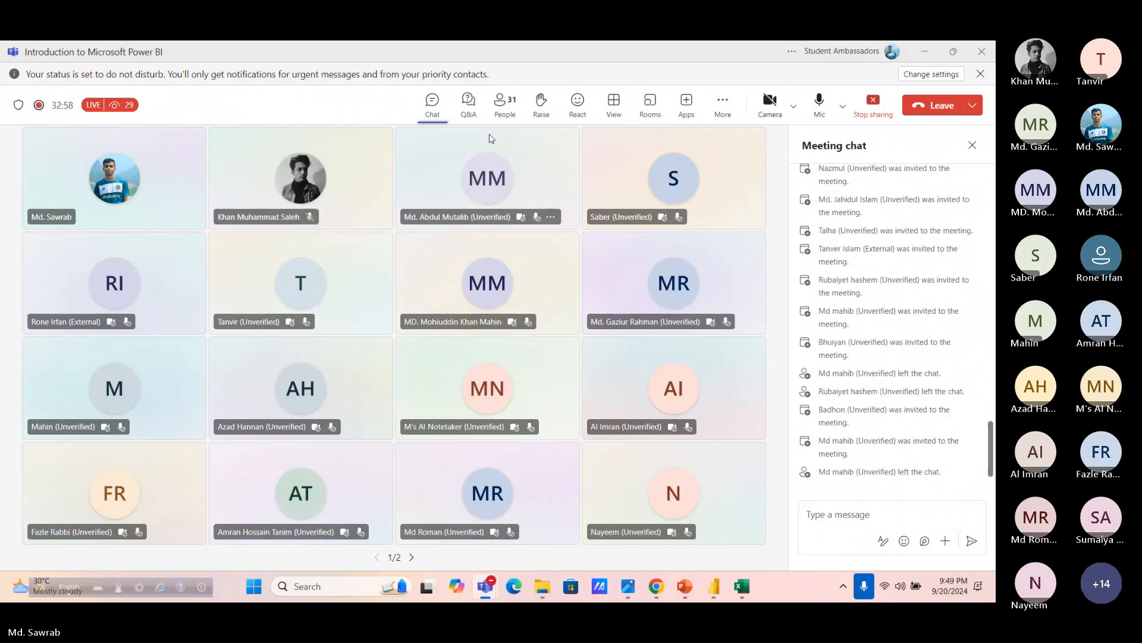
mouse_move(542, 593)
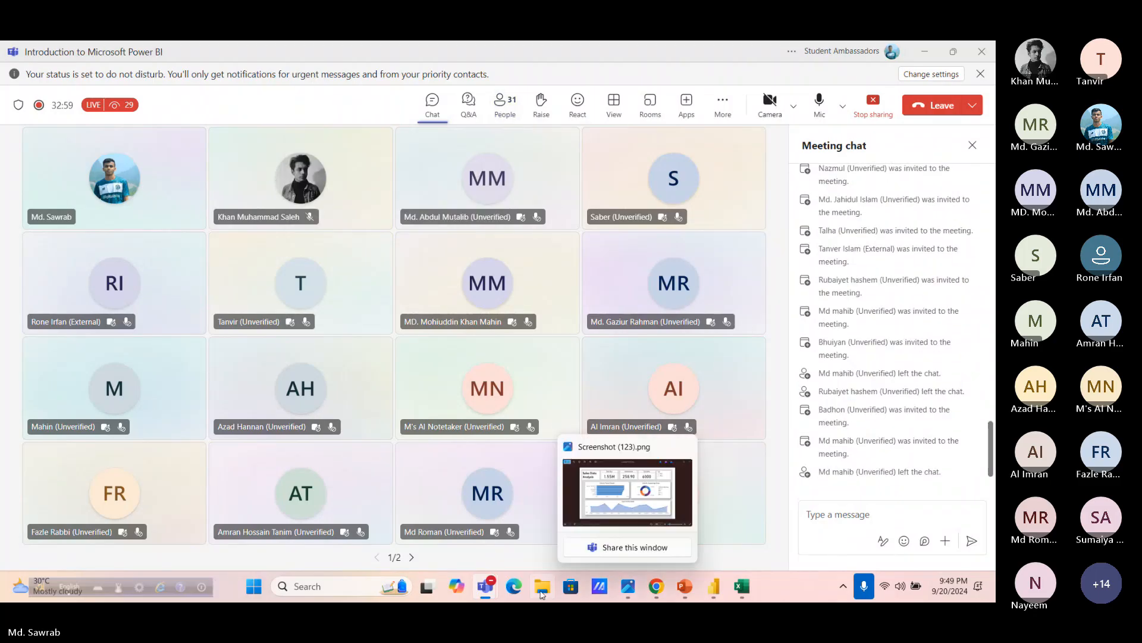
left_click(714, 586)
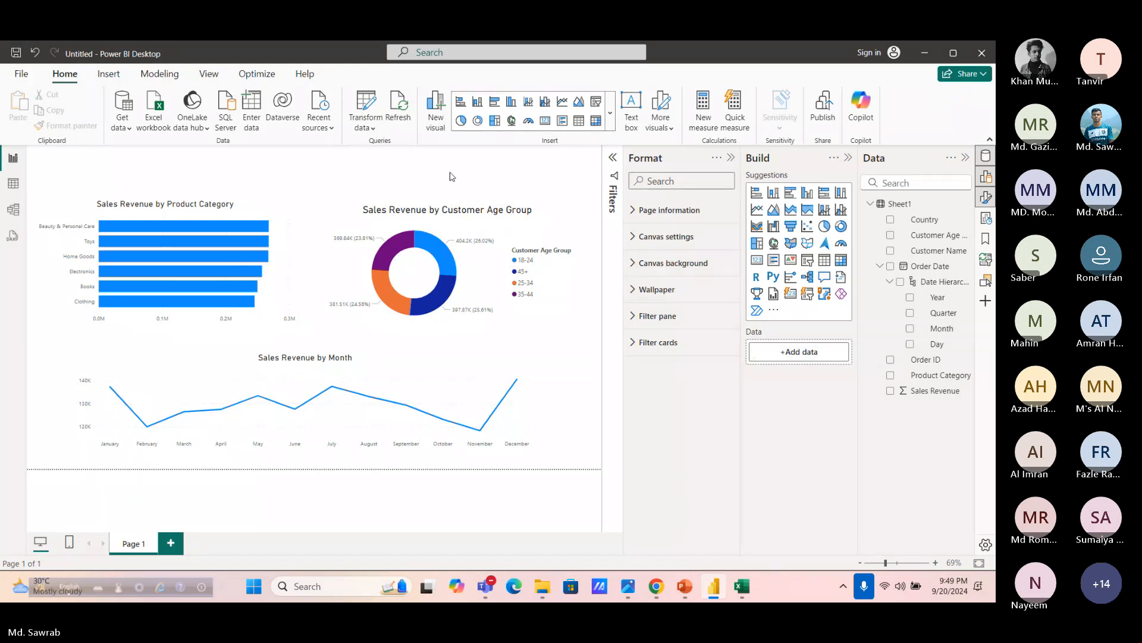
Add a card visual at the page's upper edge, over the bar chart, and widen it to the bar chart's right edge
left_click(758, 262)
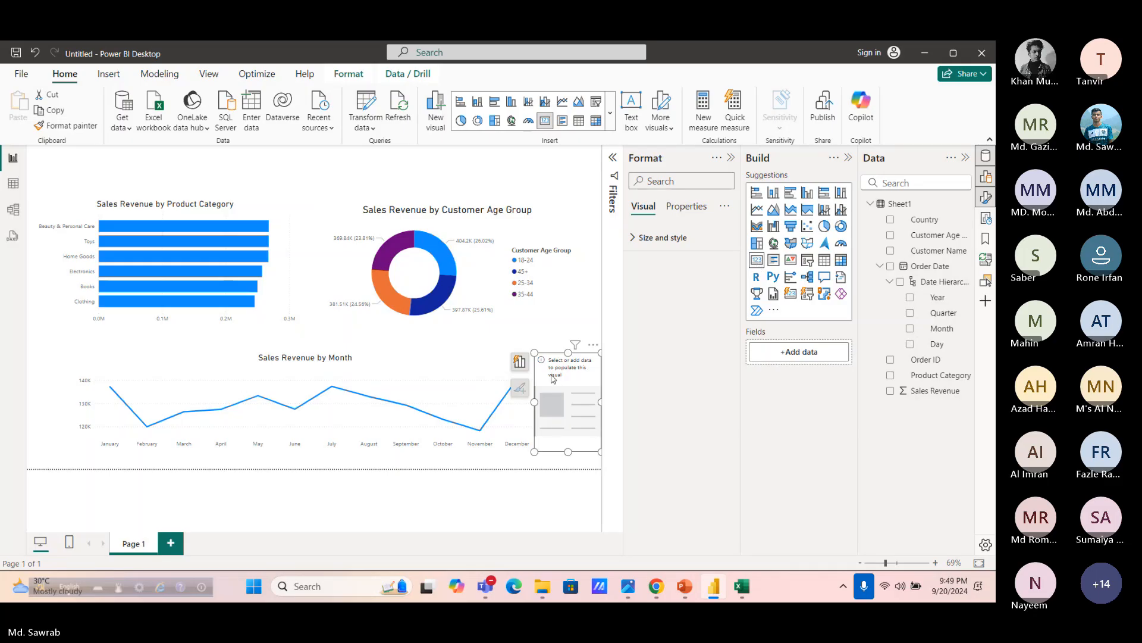
left_click_drag(553, 379, 187, 149)
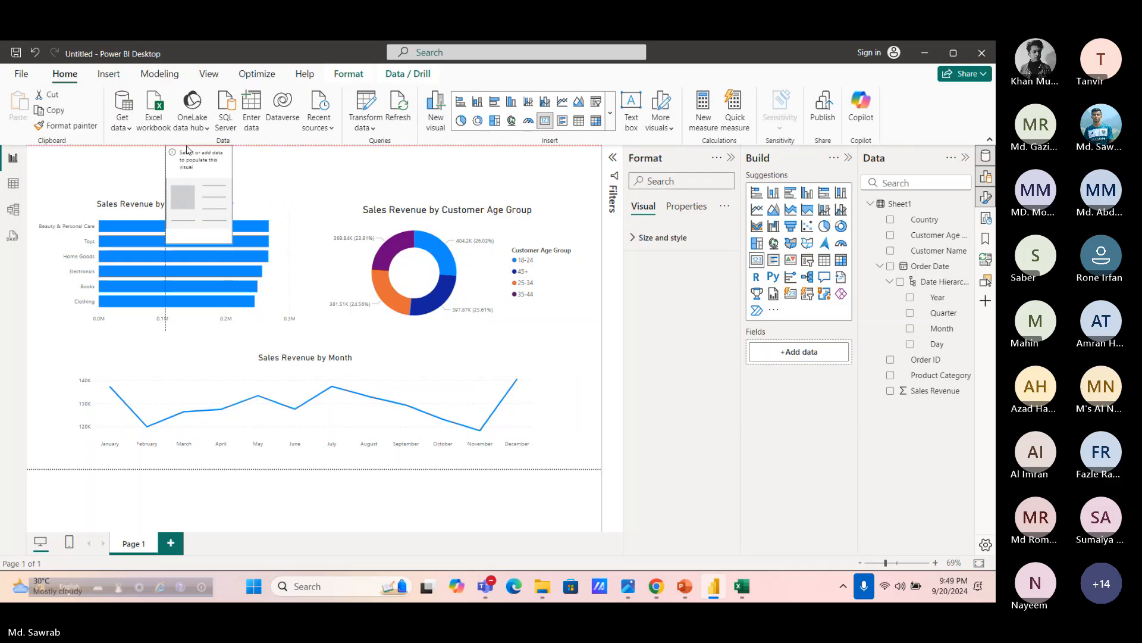
left_click(137, 271)
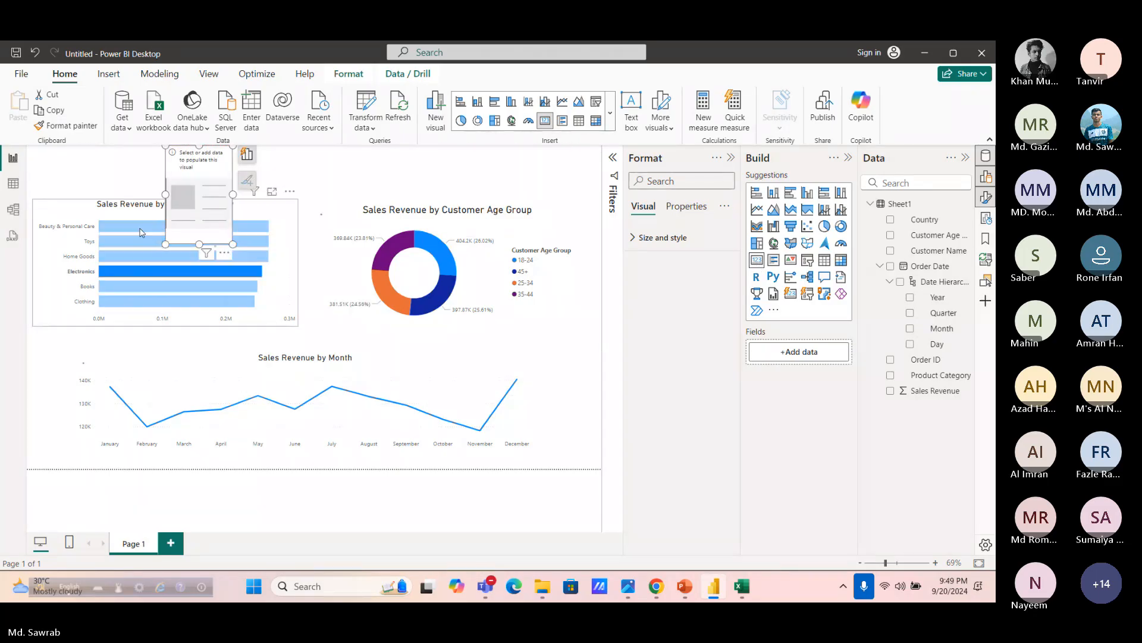
left_click(141, 232)
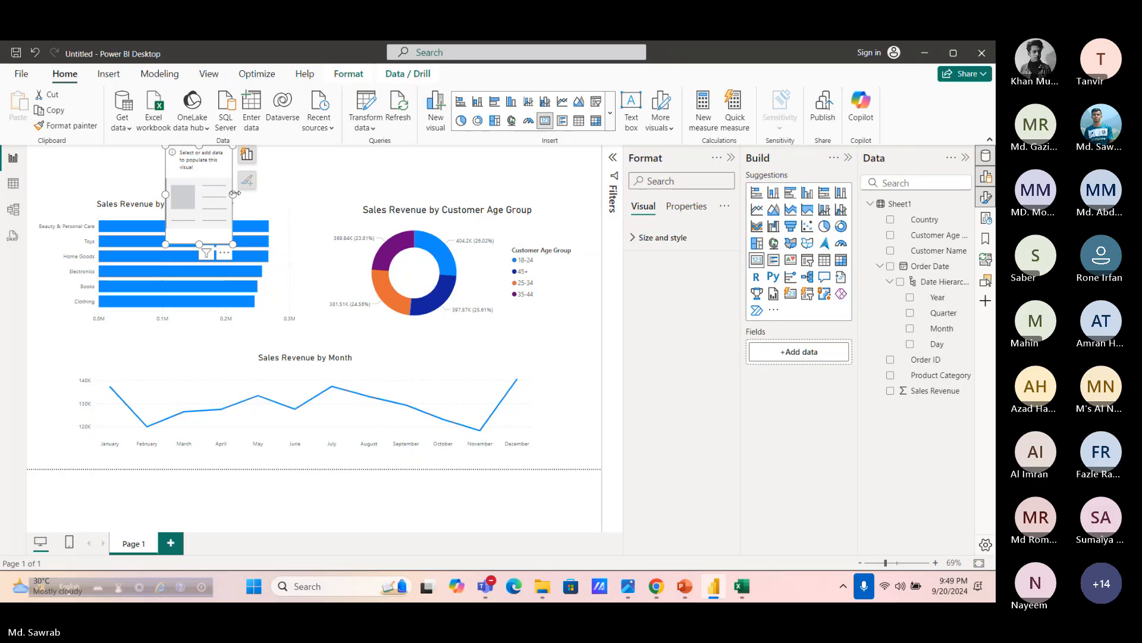
left_click_drag(234, 193, 298, 194)
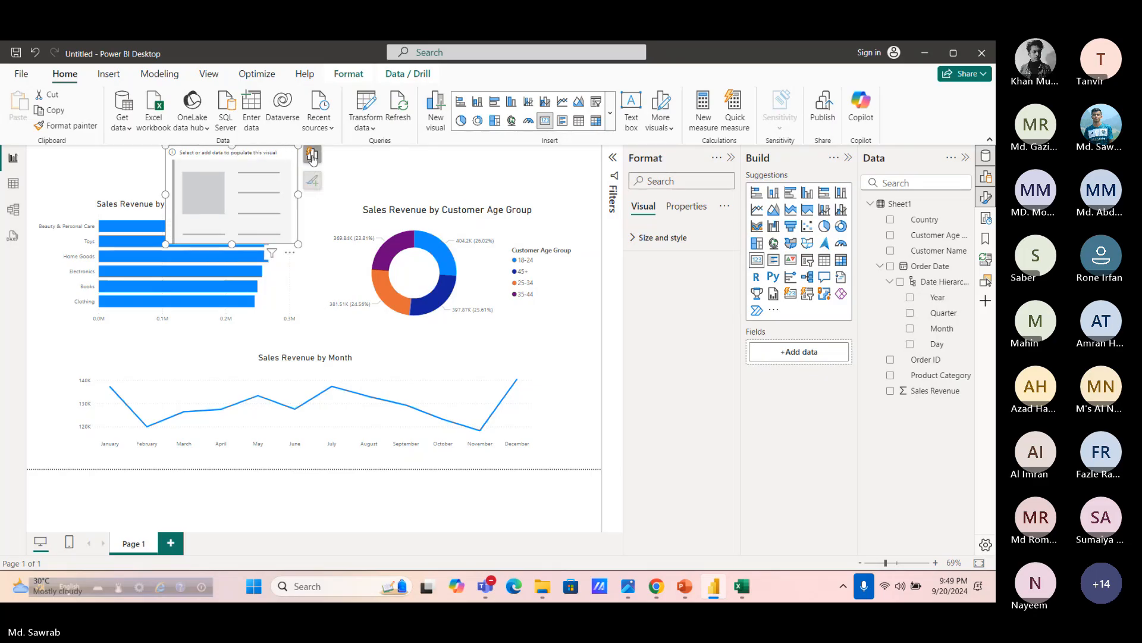
Add the Sales Revenue field to the new card
left_click(313, 156)
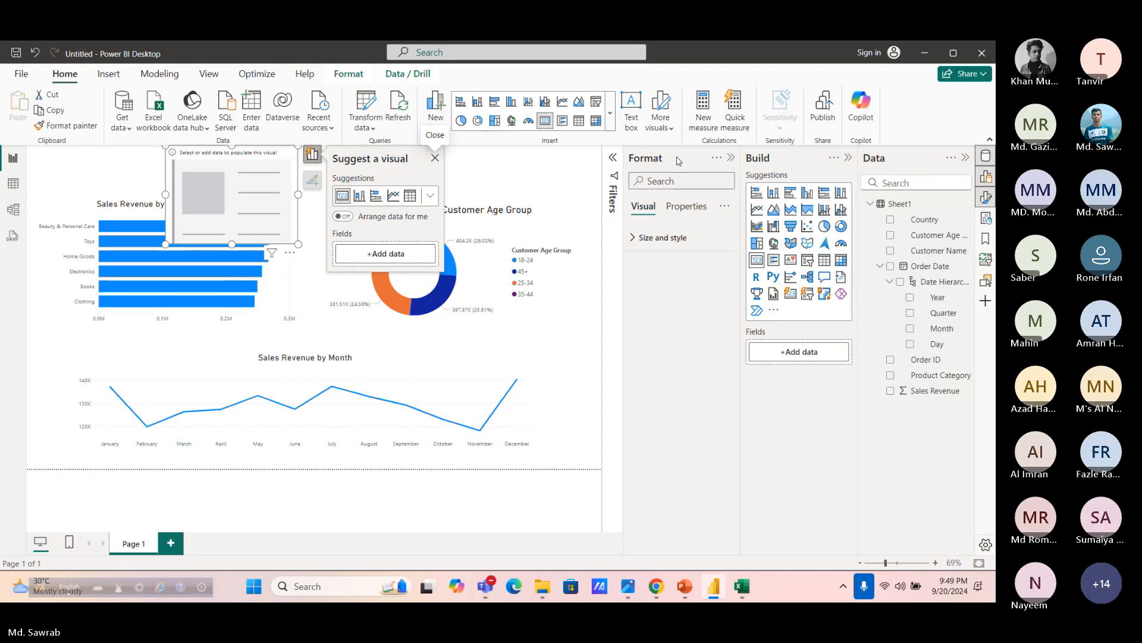
left_click(398, 252)
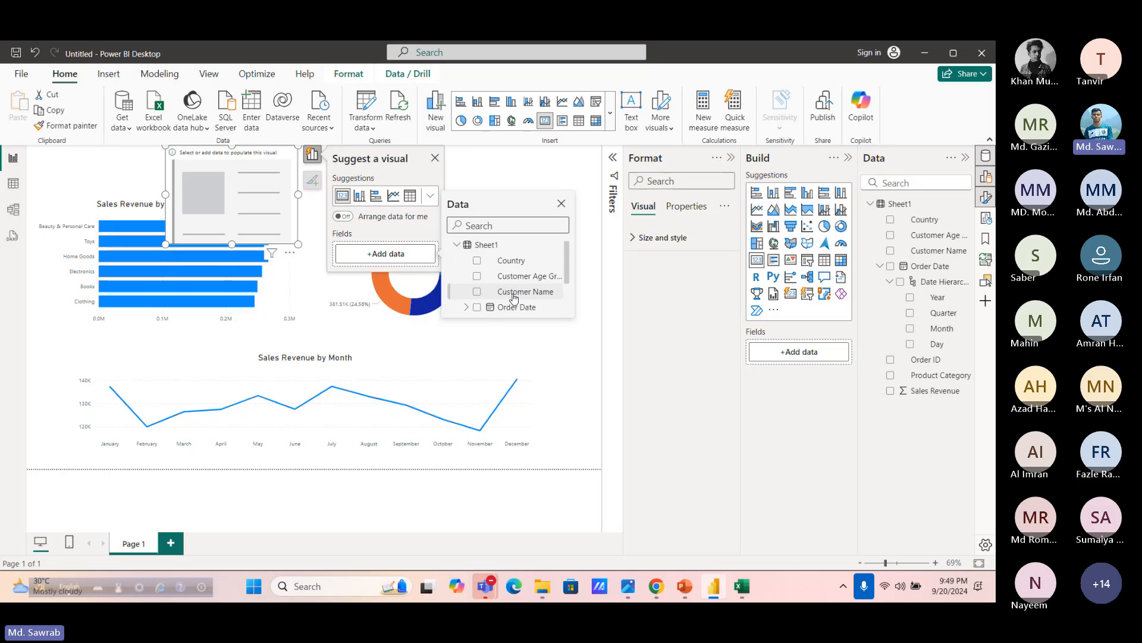
scroll(479, 295, "down", 2)
left_click(477, 304)
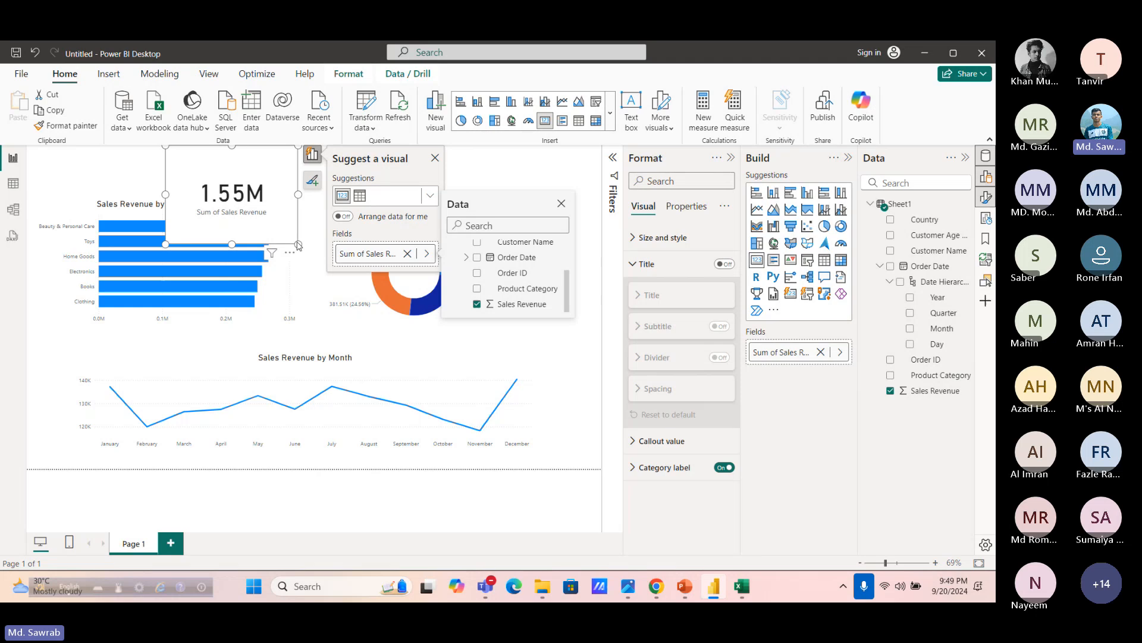
left_click(309, 202)
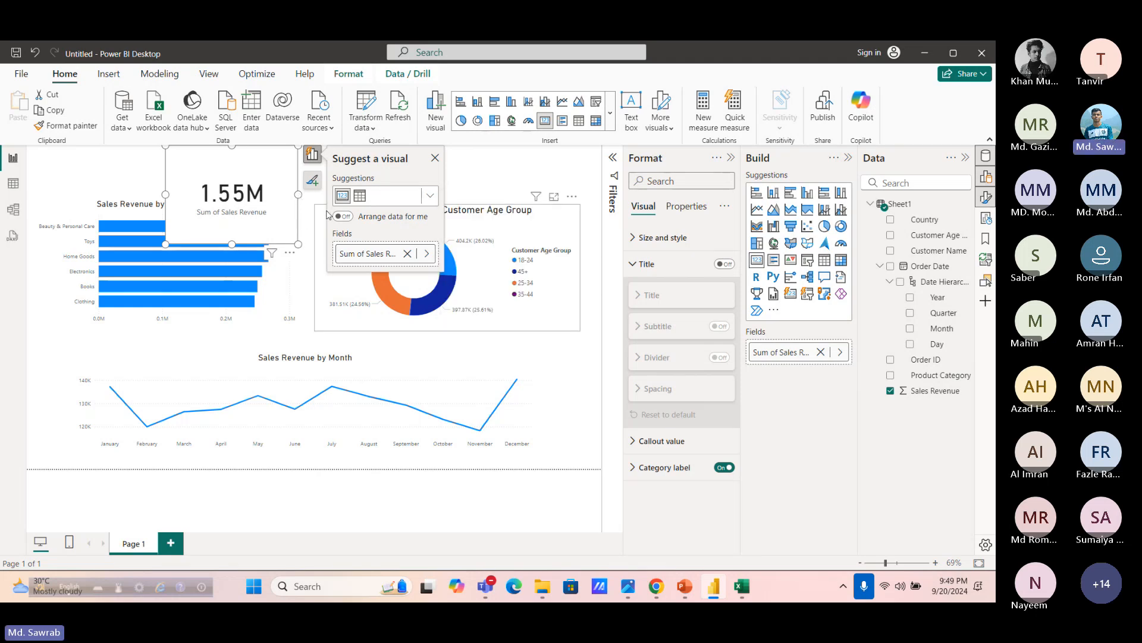
right_click(281, 150)
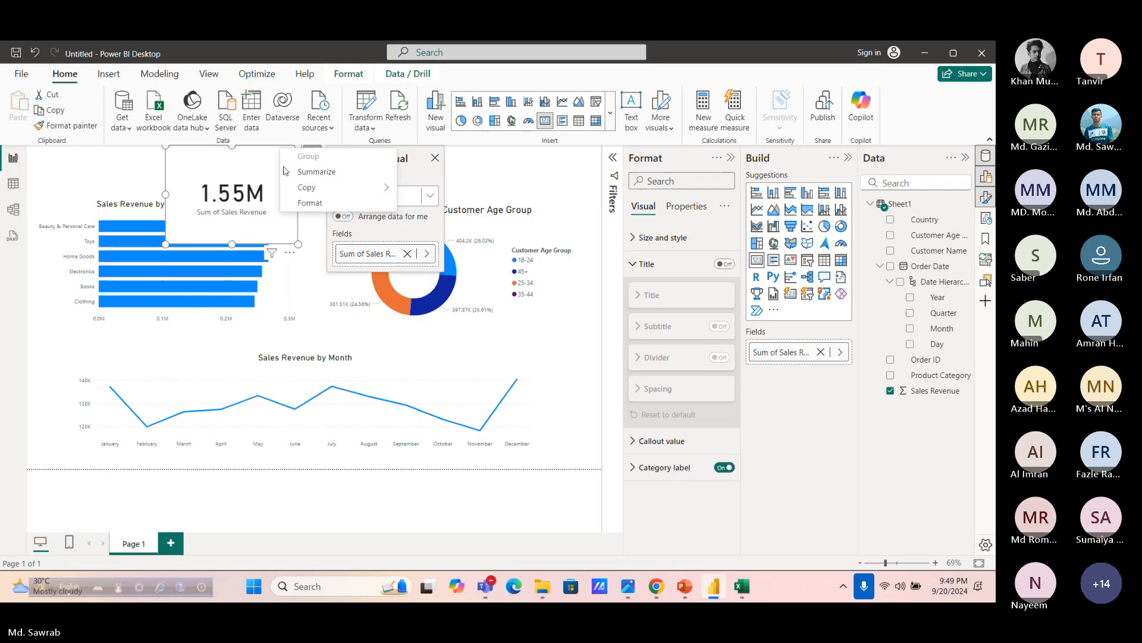
left_click(304, 203)
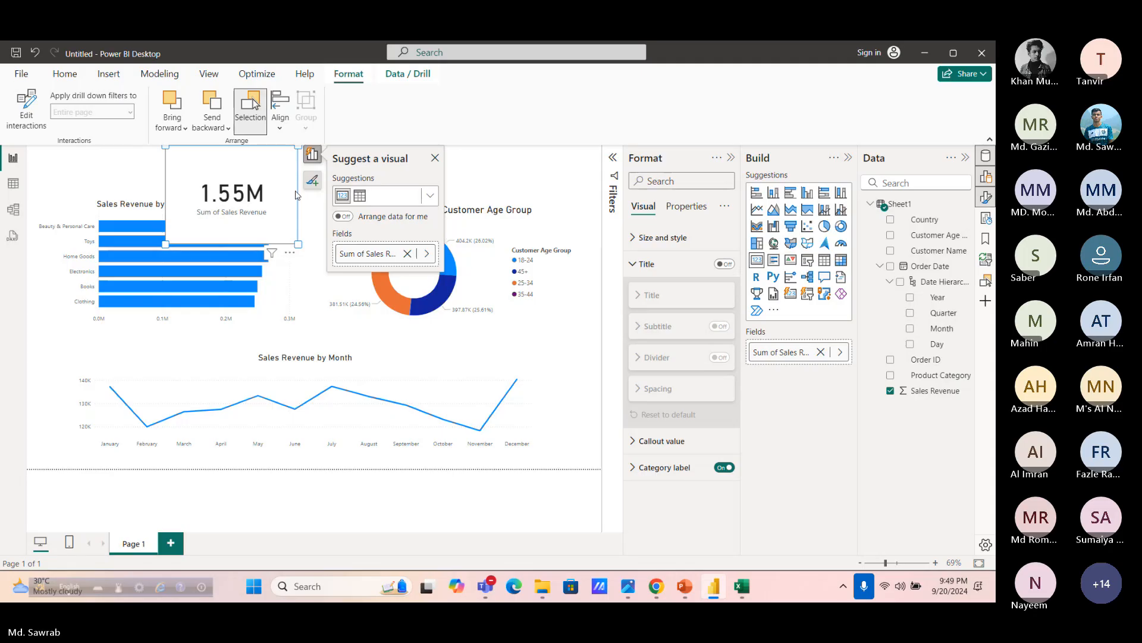
right_click(275, 183)
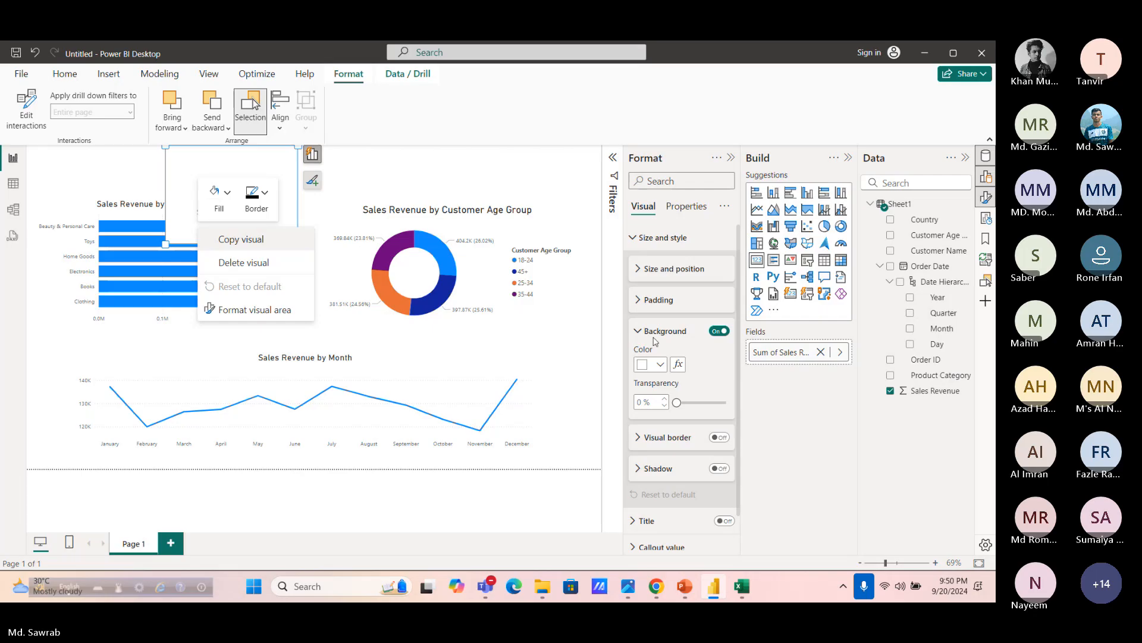
left_click(371, 174)
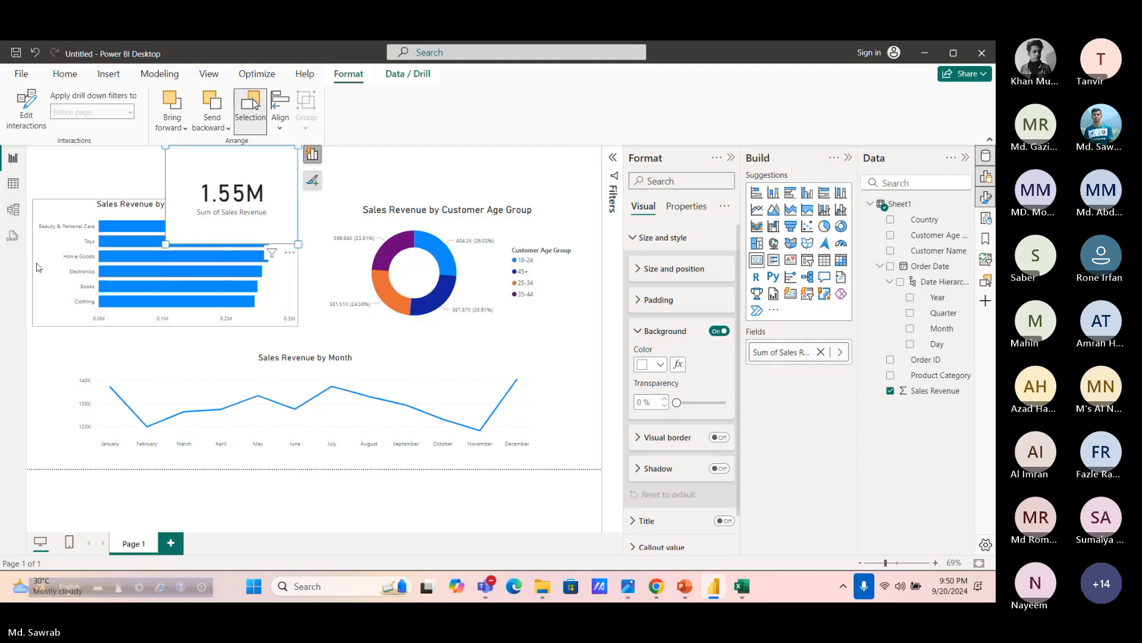
Move the bar and donut charts down to just above the line chart, and shift the Sales Revenue card left above the bar chart
left_click_drag(38, 267, 46, 308)
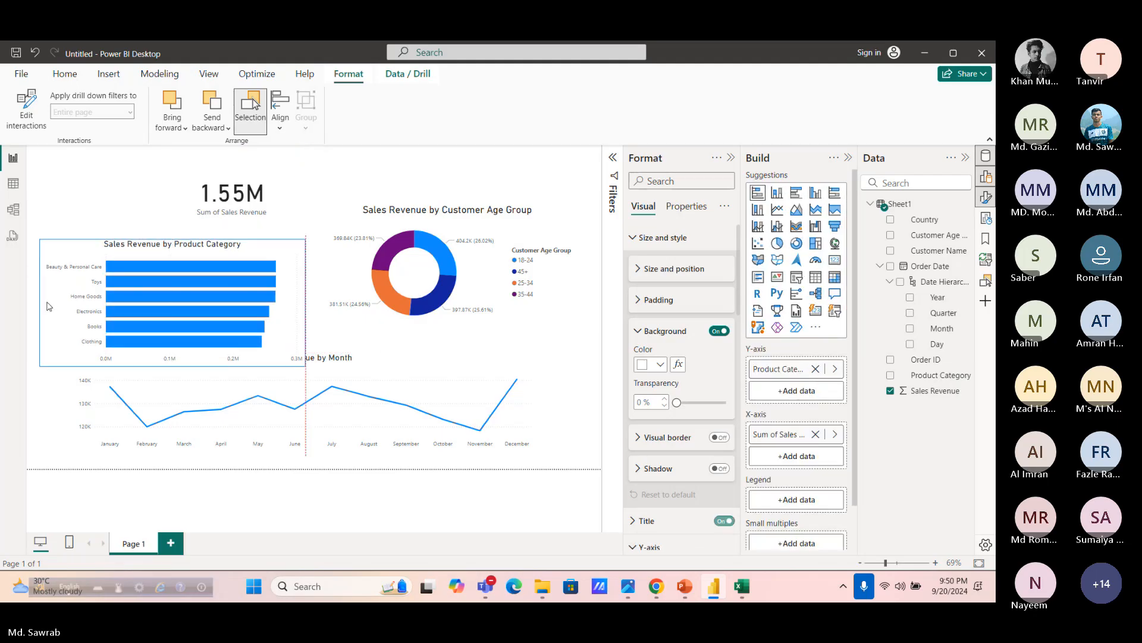
left_click(194, 183)
left_click_drag(194, 184, 132, 181)
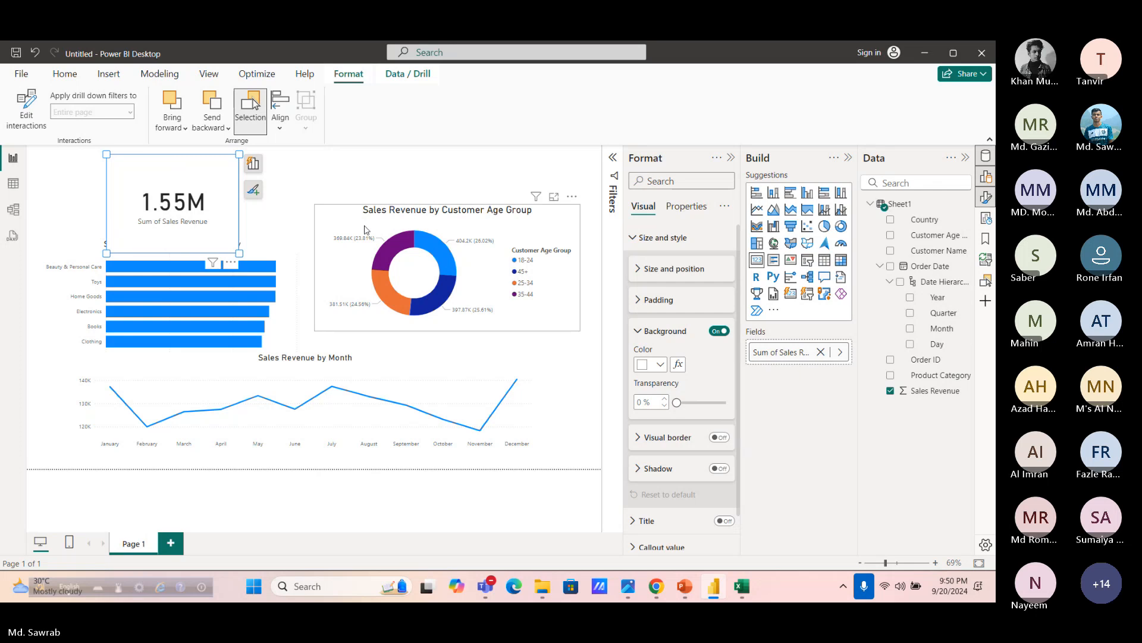
left_click_drag(354, 216, 352, 243)
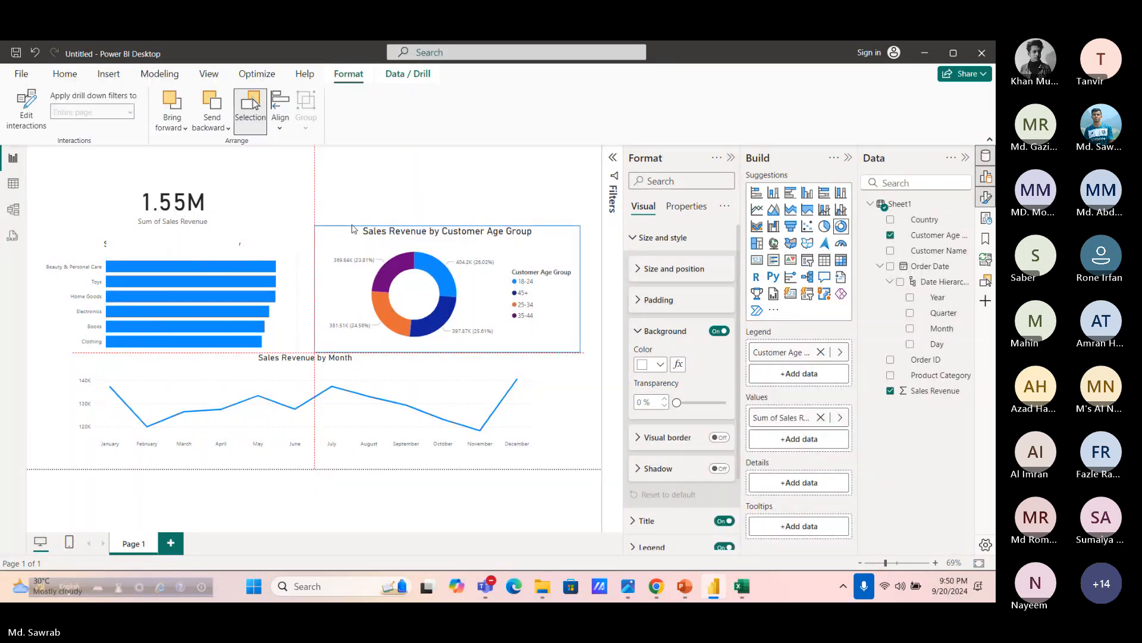
left_click(351, 238)
left_click(361, 186)
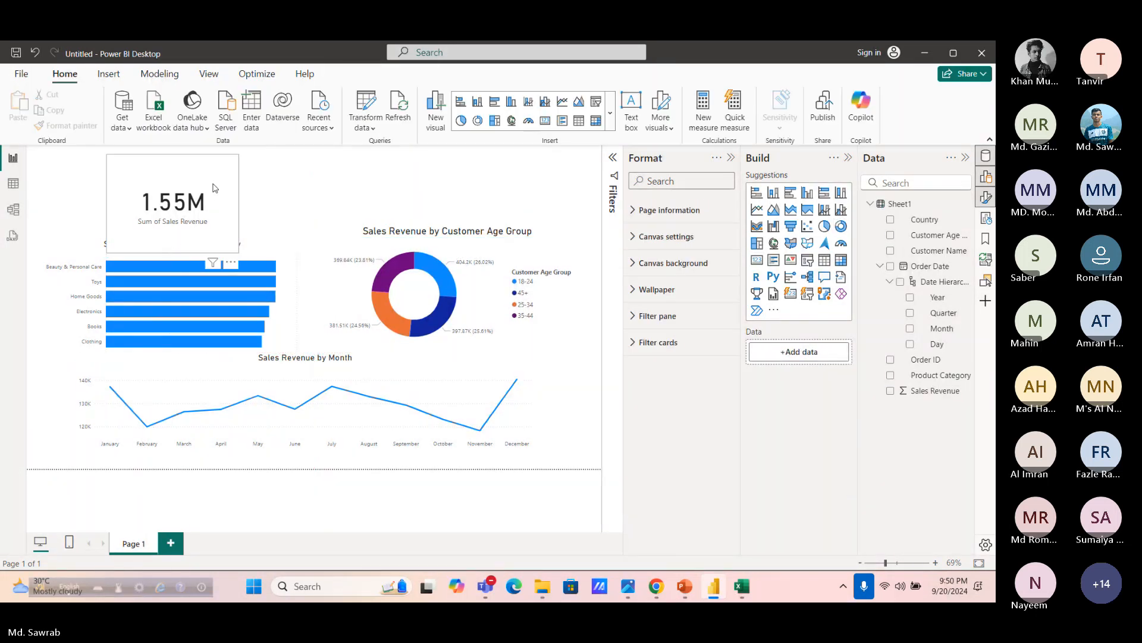
Align the Sales Revenue card with the page's upper edge, and reduce its height to clear the bar chart's title
left_click_drag(216, 185, 219, 176)
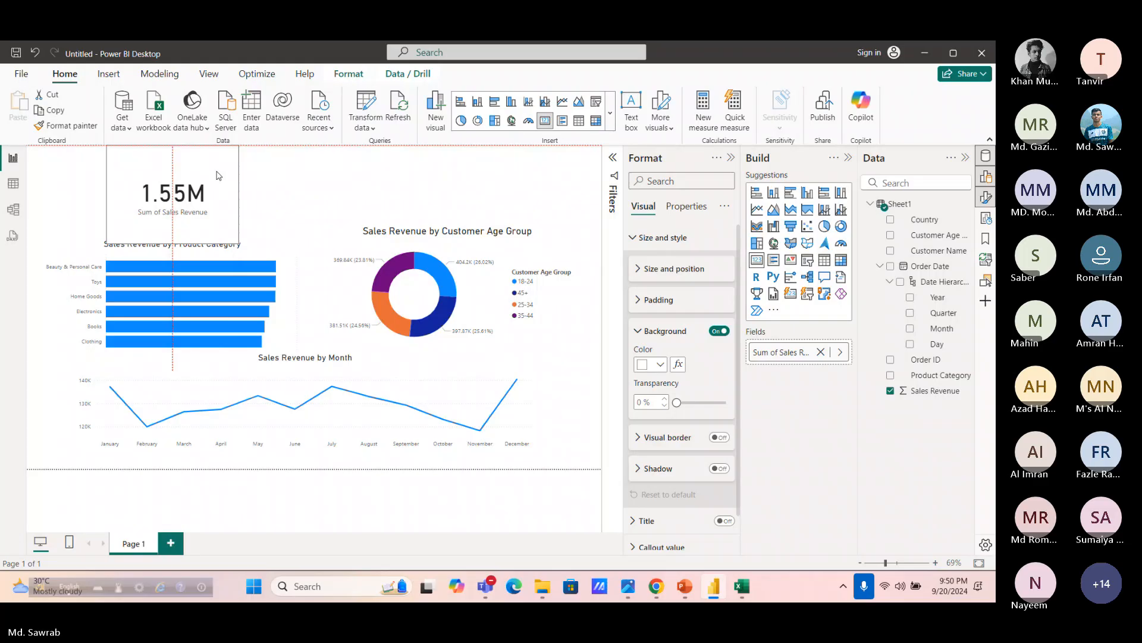
left_click_drag(174, 243, 176, 225)
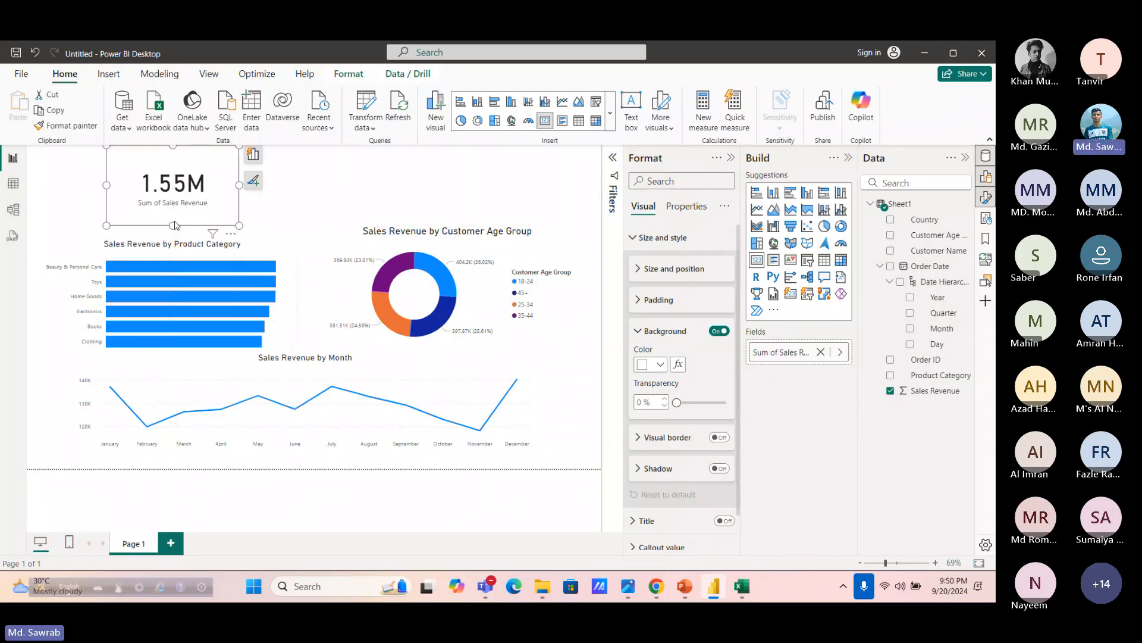
left_click(419, 184)
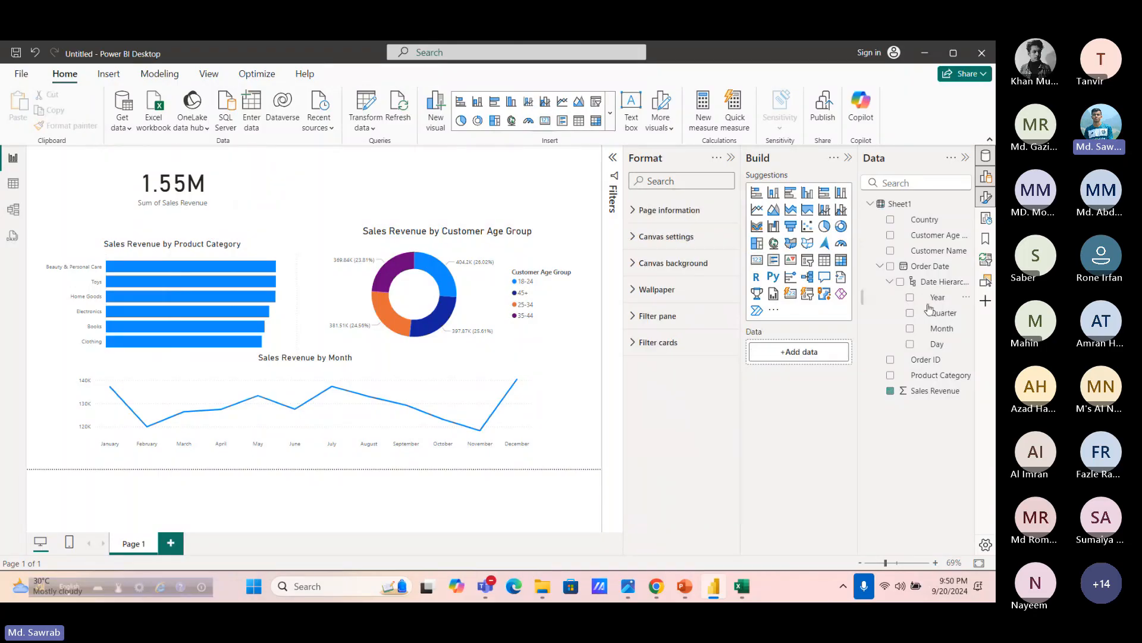
Add a card visual beside the Sales Revenue card, above the donut chart, and add the Order ID field to it
left_click(757, 261)
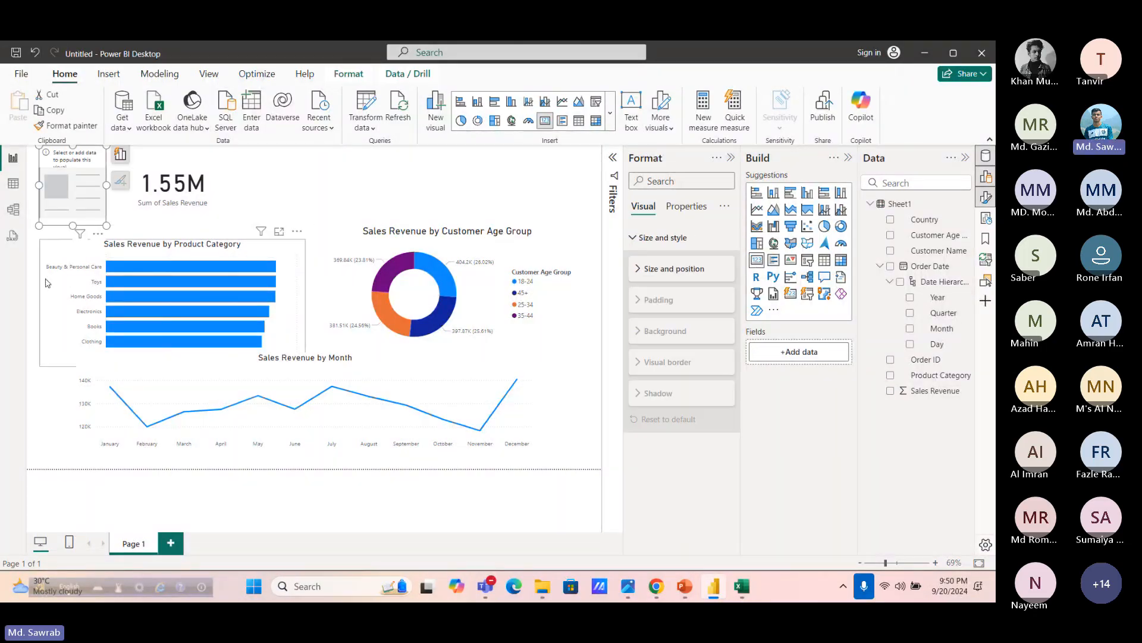
left_click_drag(101, 185, 360, 185)
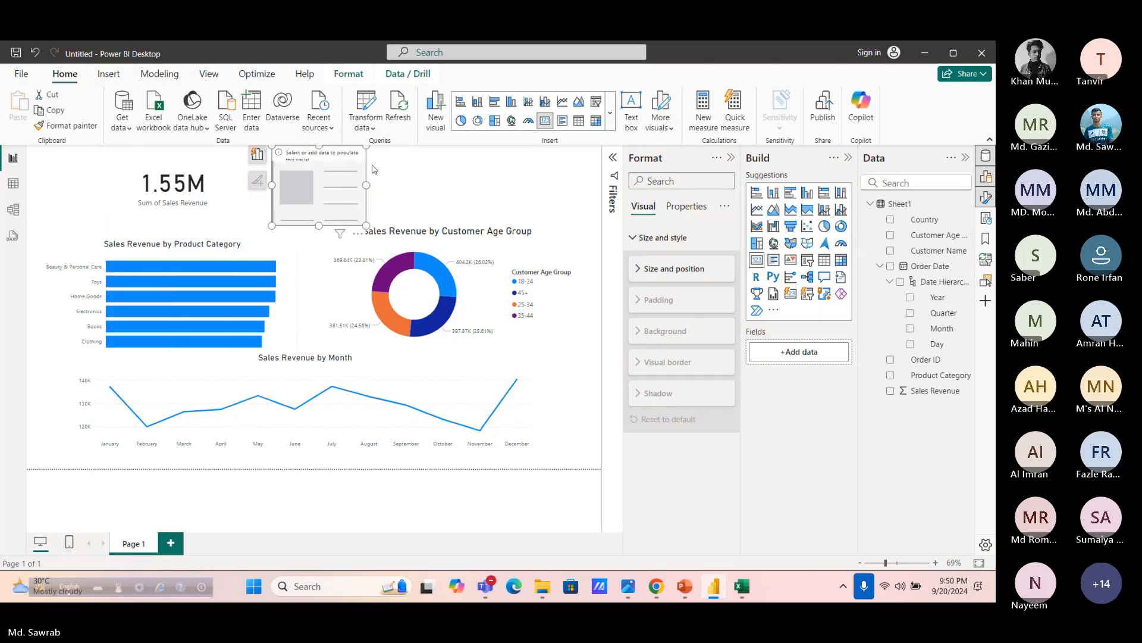
left_click(256, 156)
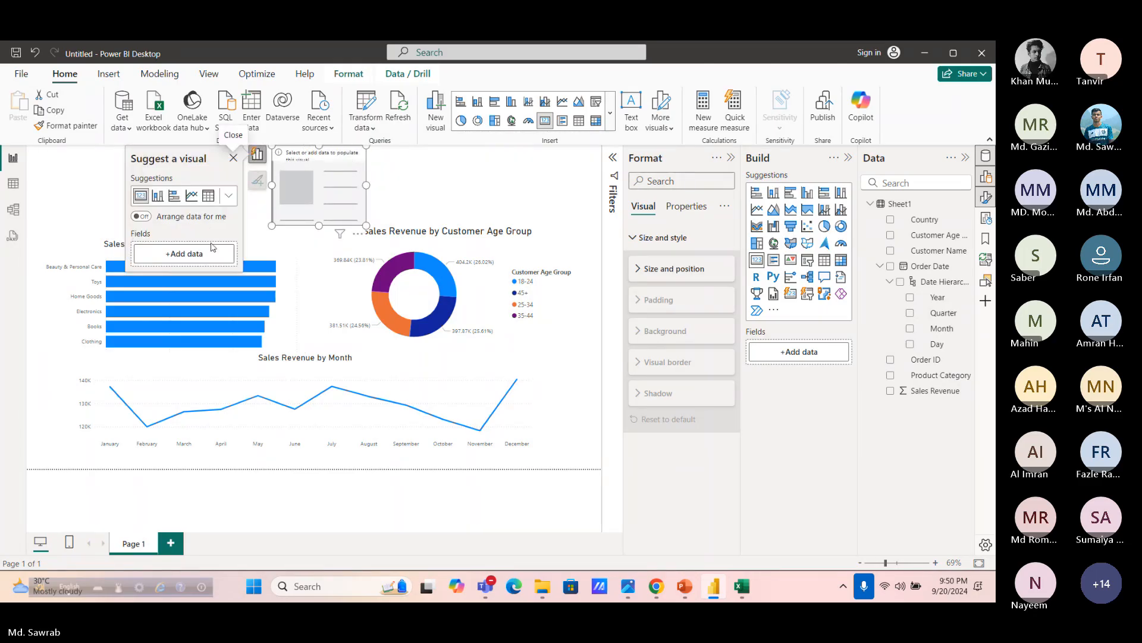
left_click(207, 250)
scroll(297, 279, "down", 3)
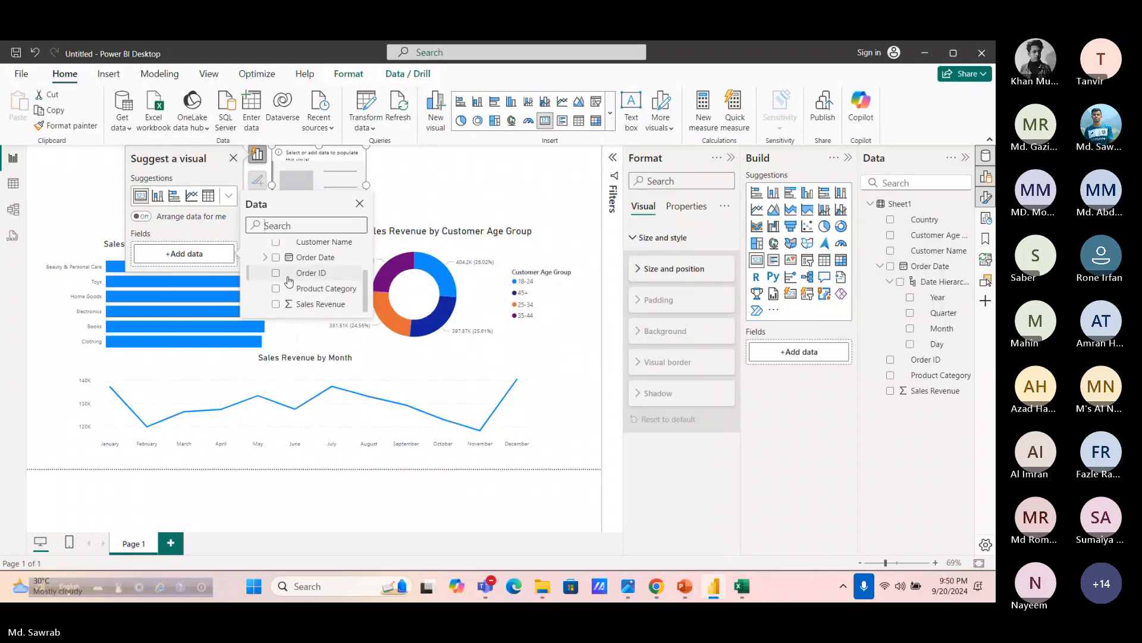
left_click(275, 273)
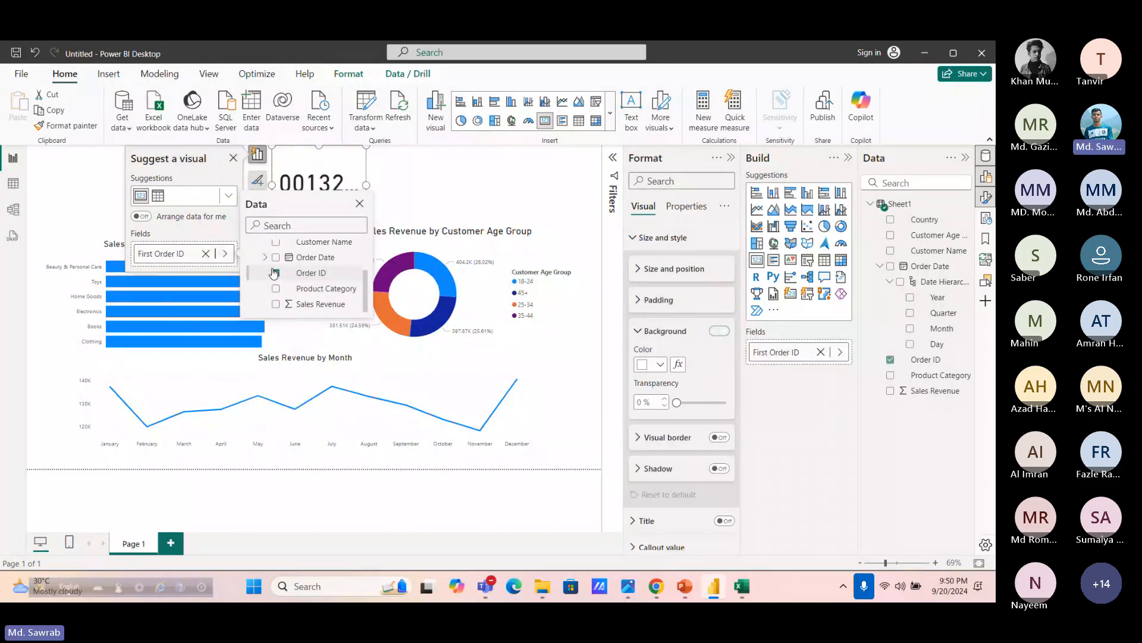
Set the summarization of the new card's Order ID field to Count
left_click(225, 253)
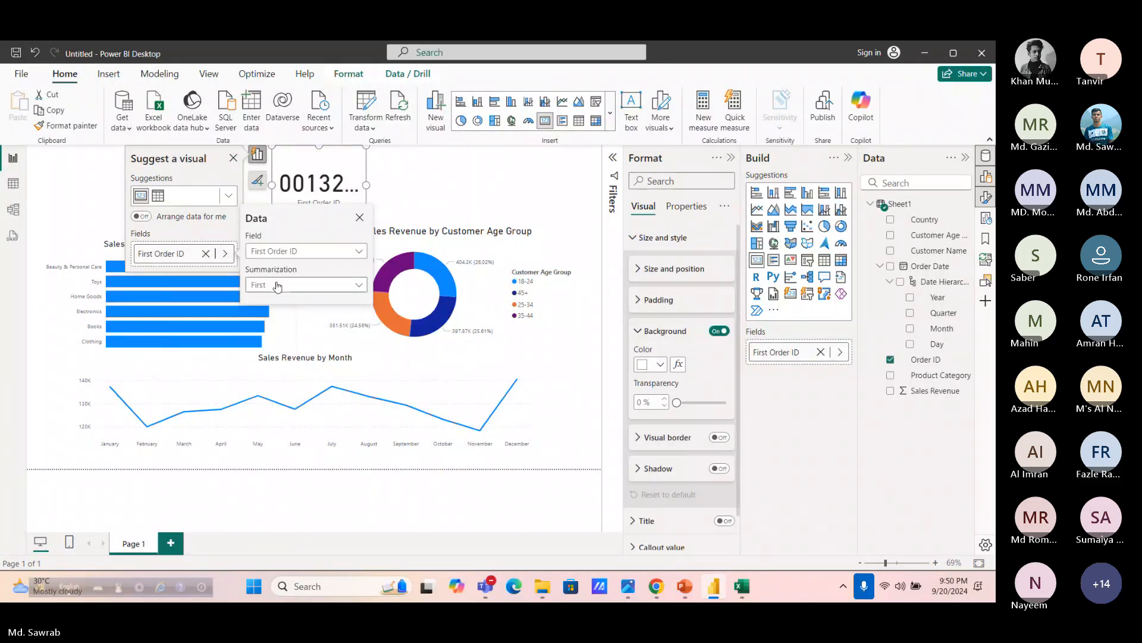
left_click(322, 285)
left_click(299, 345)
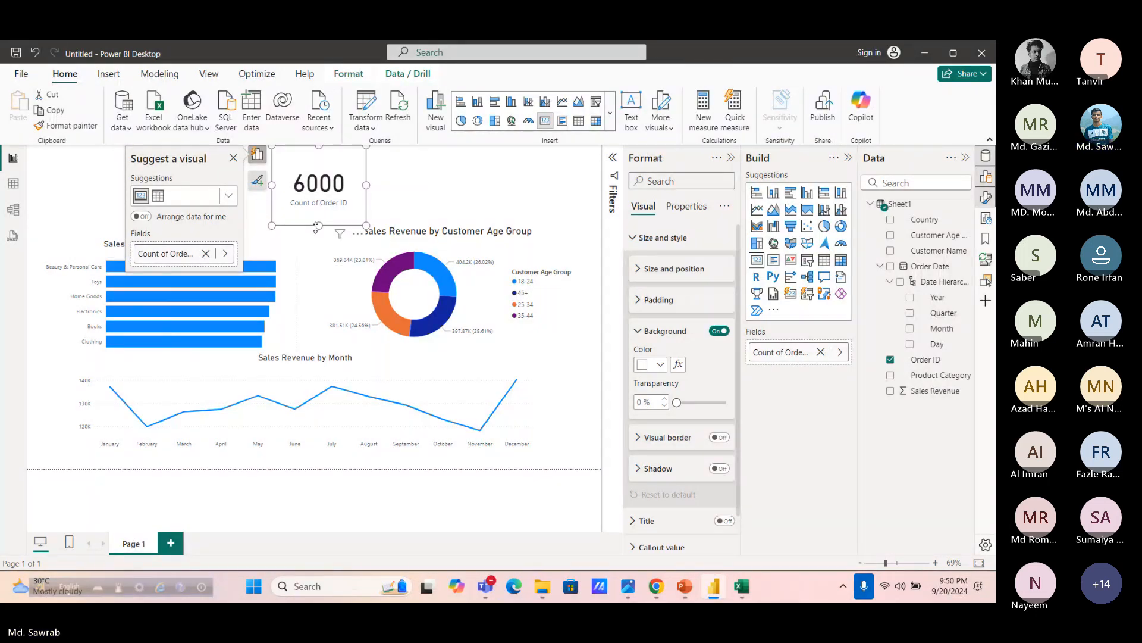
Reduce the order count card's height to clear the donut chart's title, and align its number with the Sales Revenue card's
left_click_drag(316, 227, 318, 214)
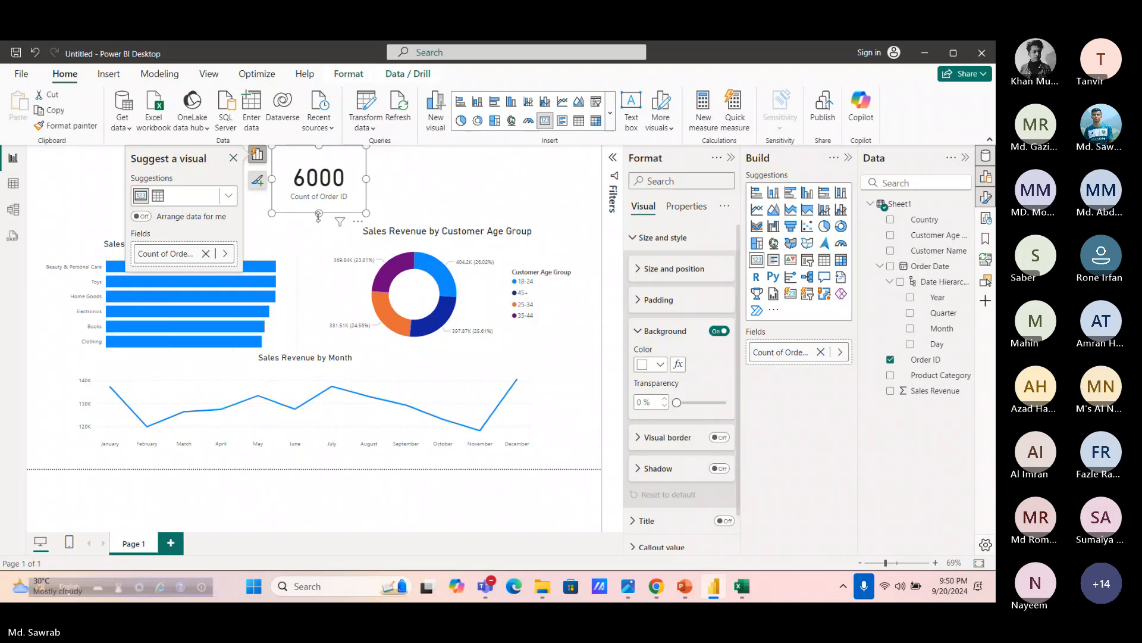
left_click(427, 176)
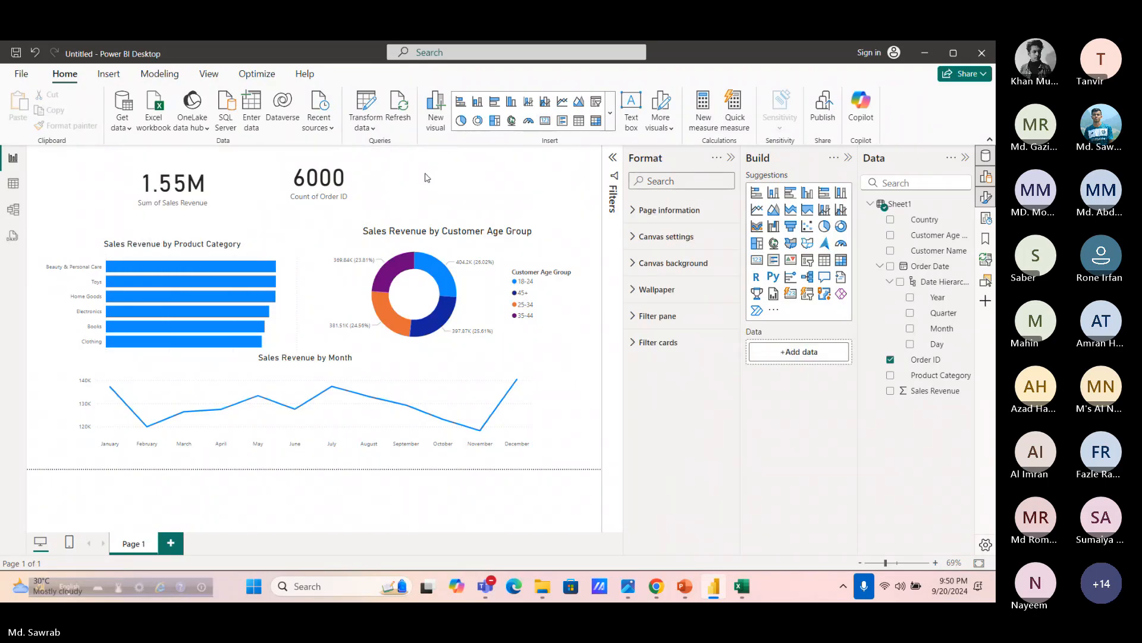
left_click_drag(286, 189, 281, 196)
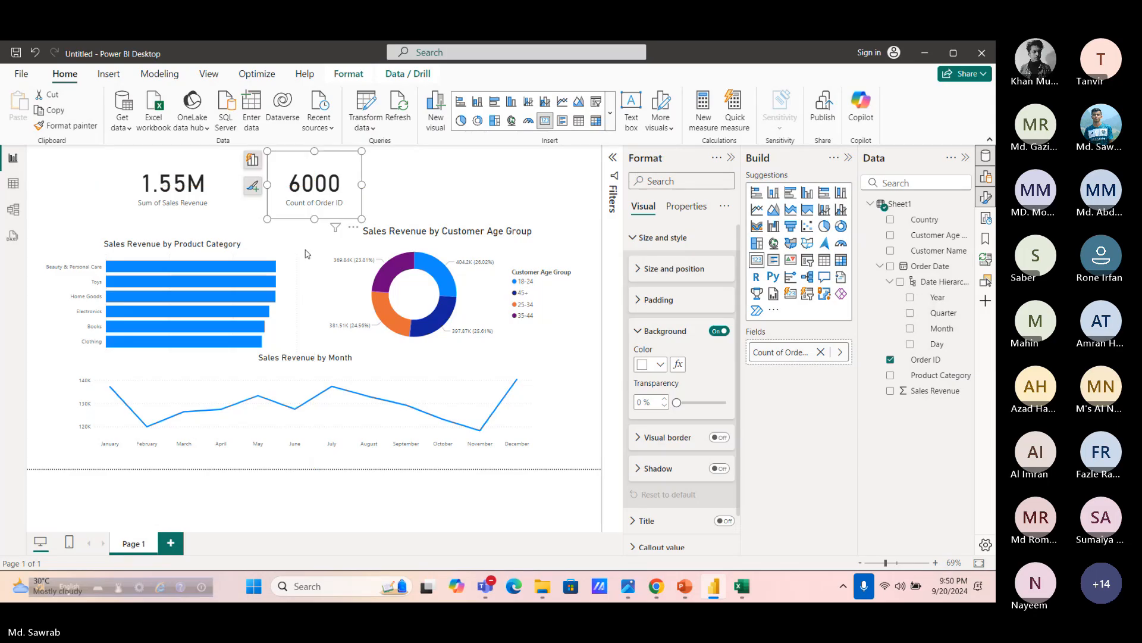
Shorten the line chart from its upper edge to uncover the bar chart's axis, and shift the bar chart slightly right
left_click(323, 368)
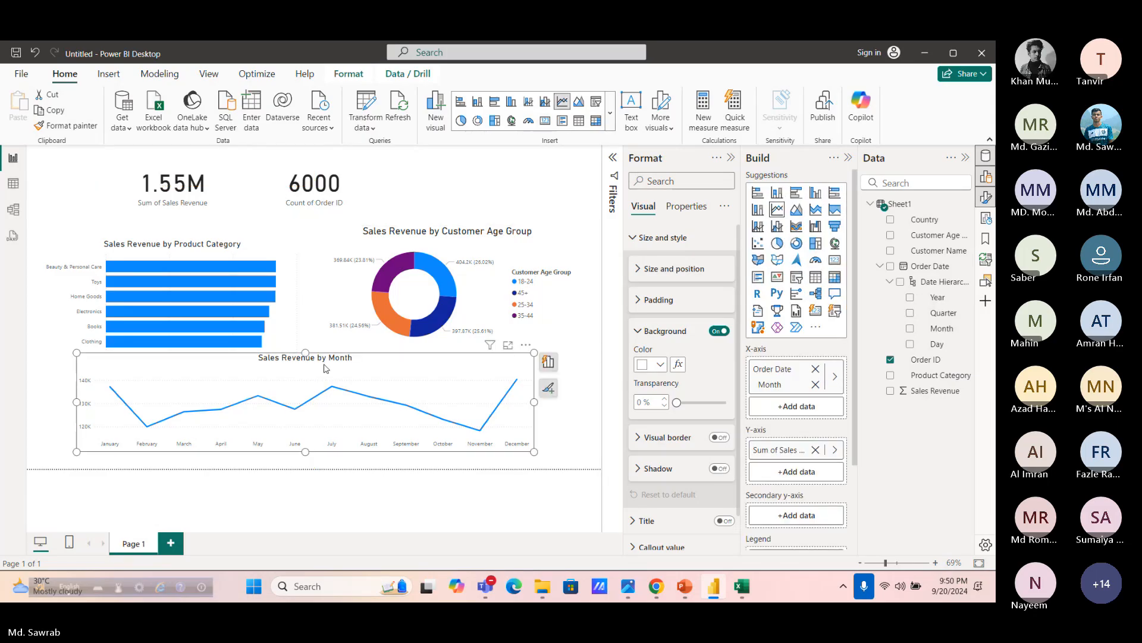
left_click_drag(305, 351, 305, 367)
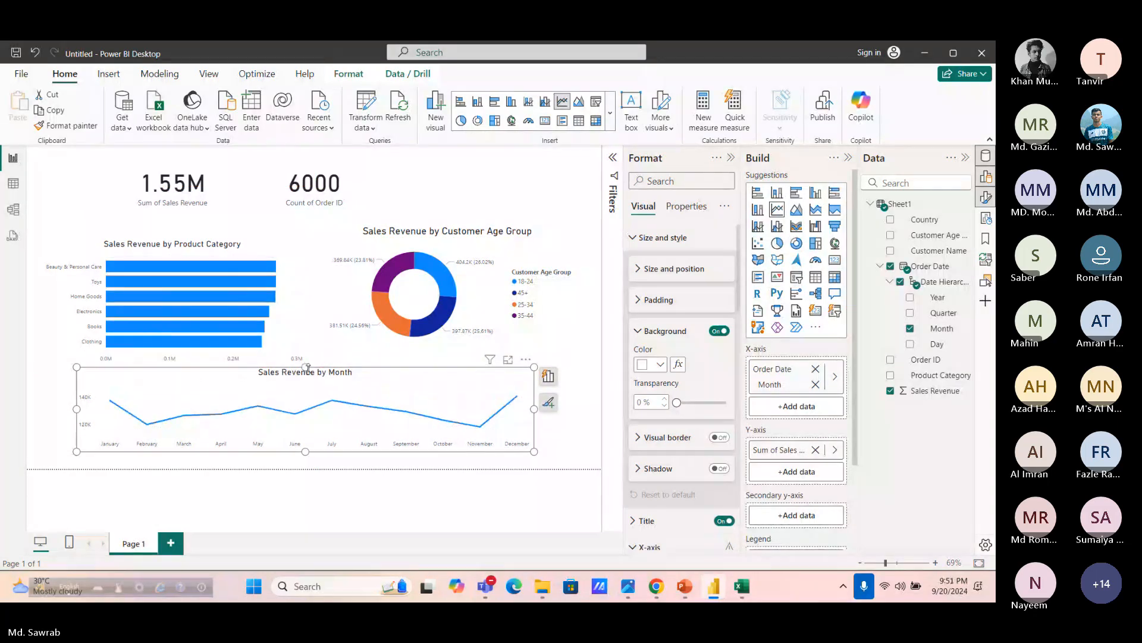
left_click_drag(196, 250, 208, 243)
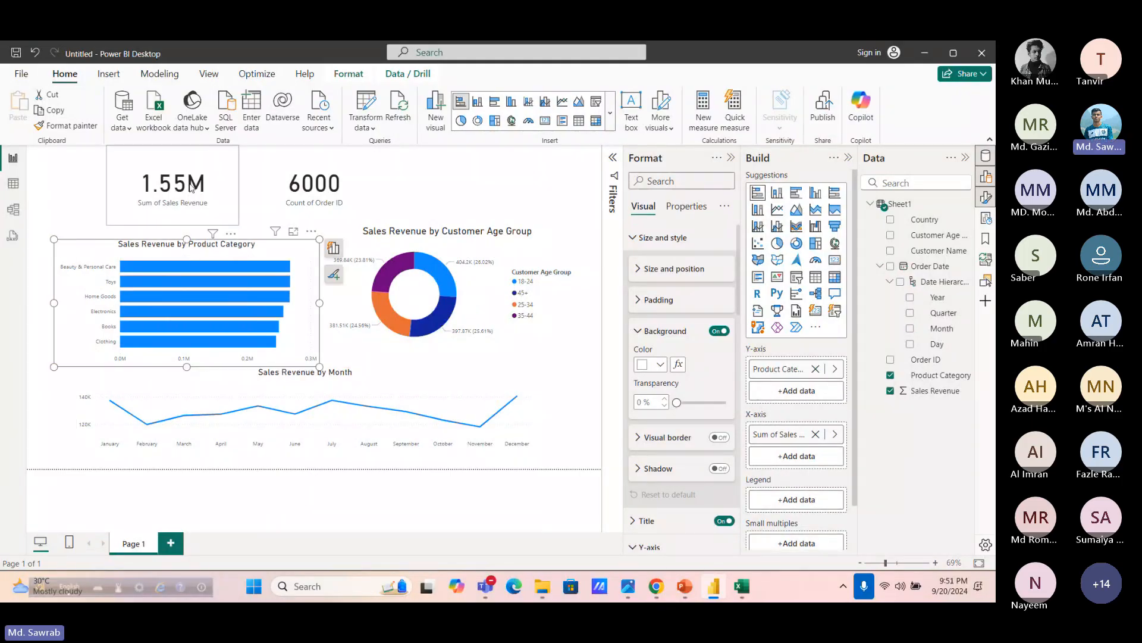
Move the Sales Revenue card right to centre it over the bar chart, and the order count card above the donut chart
left_click_drag(214, 168, 243, 174)
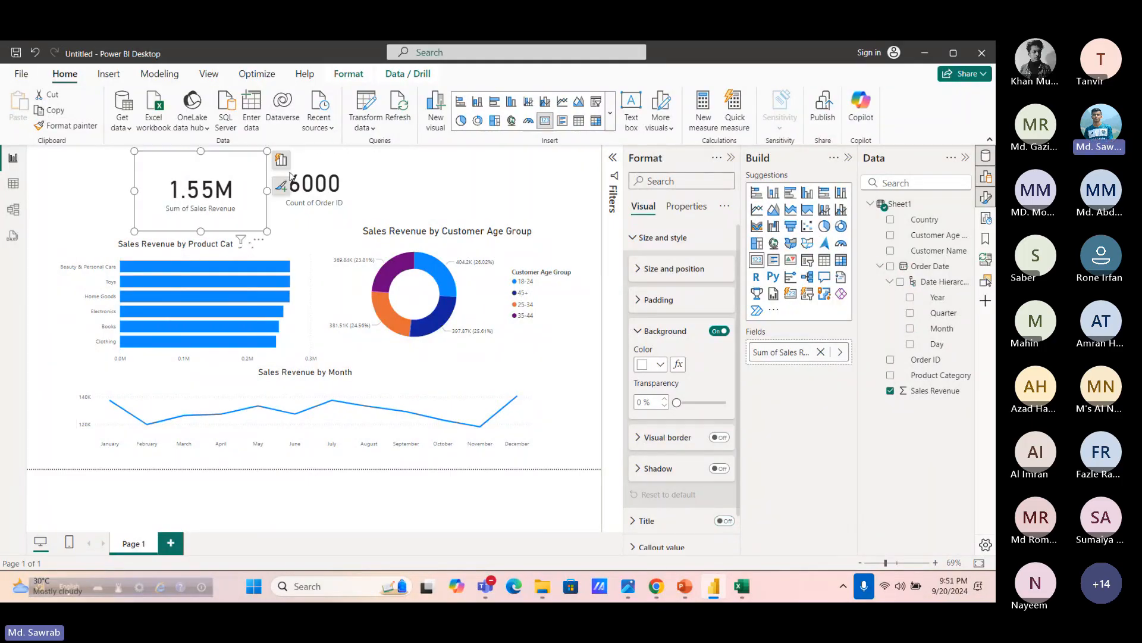
left_click(318, 164)
left_click_drag(318, 165, 404, 158)
Shorten the donut chart from its upper edge, and move the Sales Revenue card further down and right
left_click(454, 229)
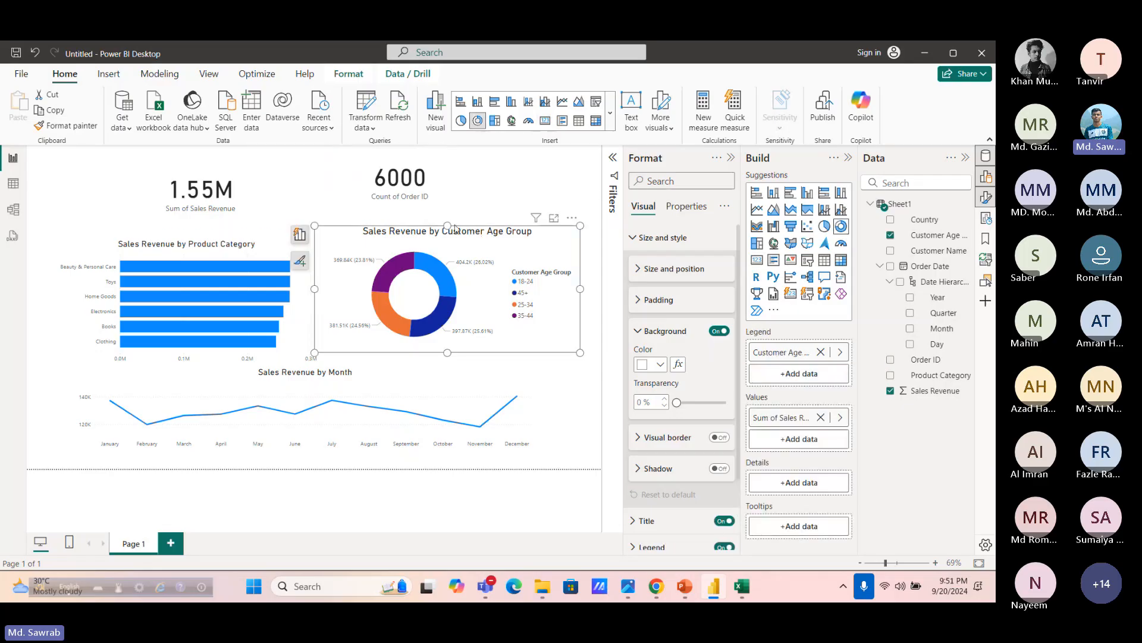
left_click_drag(454, 226, 455, 247)
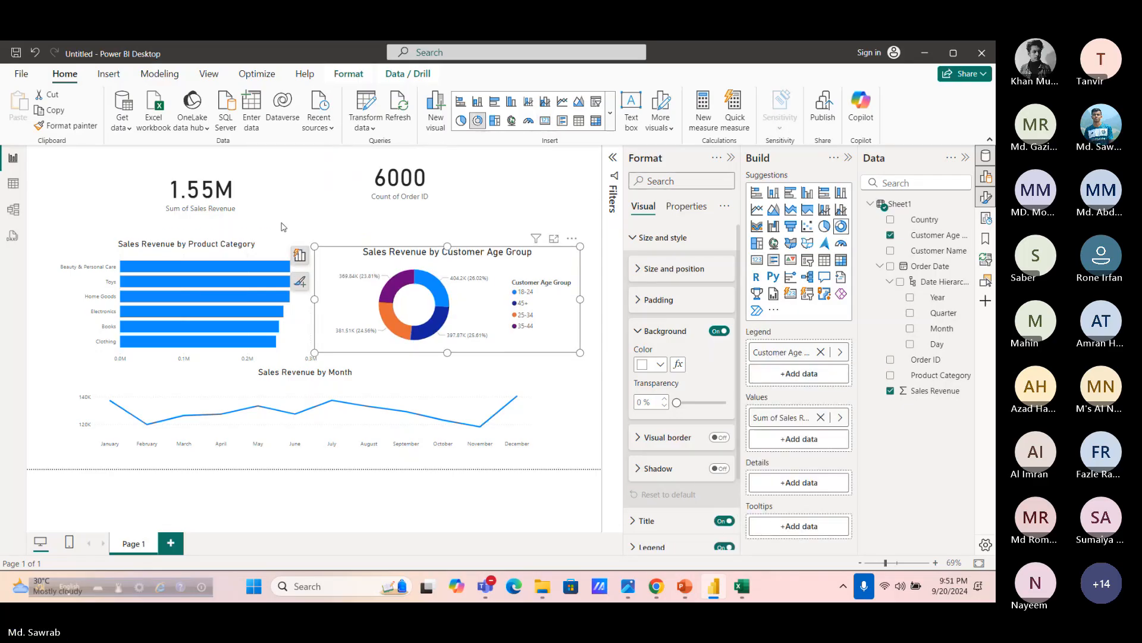
left_click(92, 179)
left_click_drag(181, 182, 206, 197)
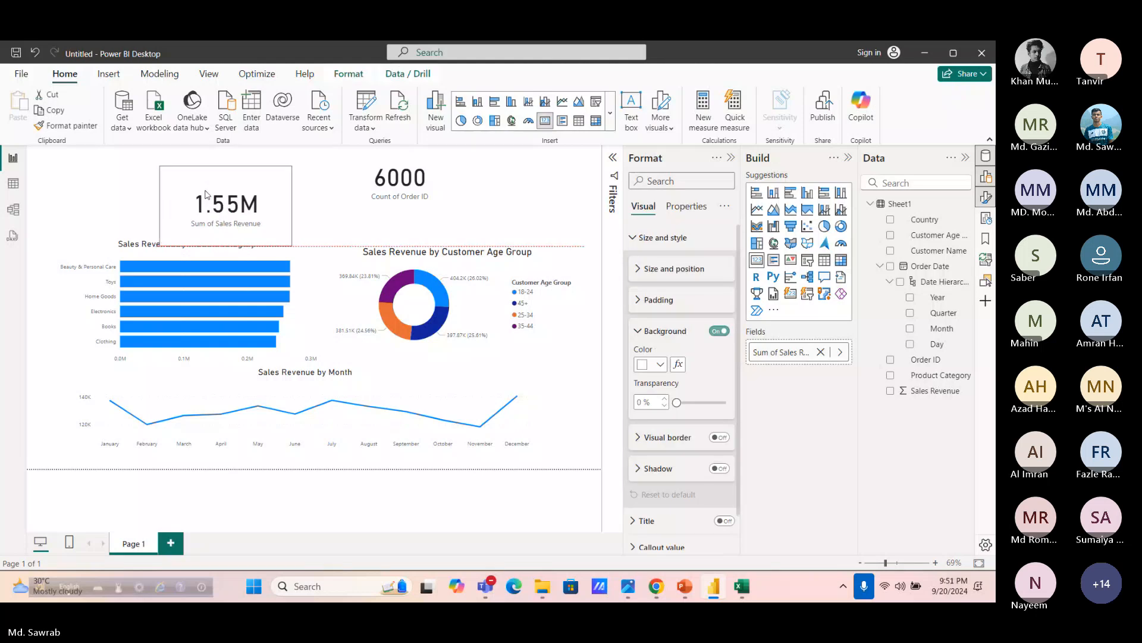
Switch to PowerPoint to examine the layout of the sample Sales Data Analysis dashboard, and return to Power BI
left_click(687, 585)
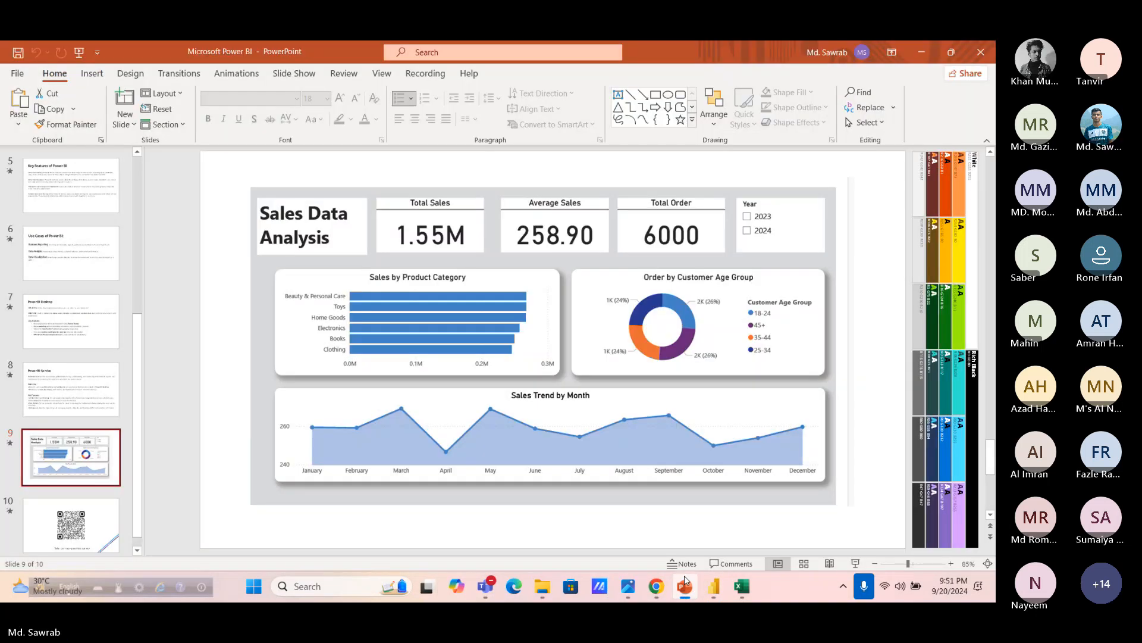
mouse_move(682, 580)
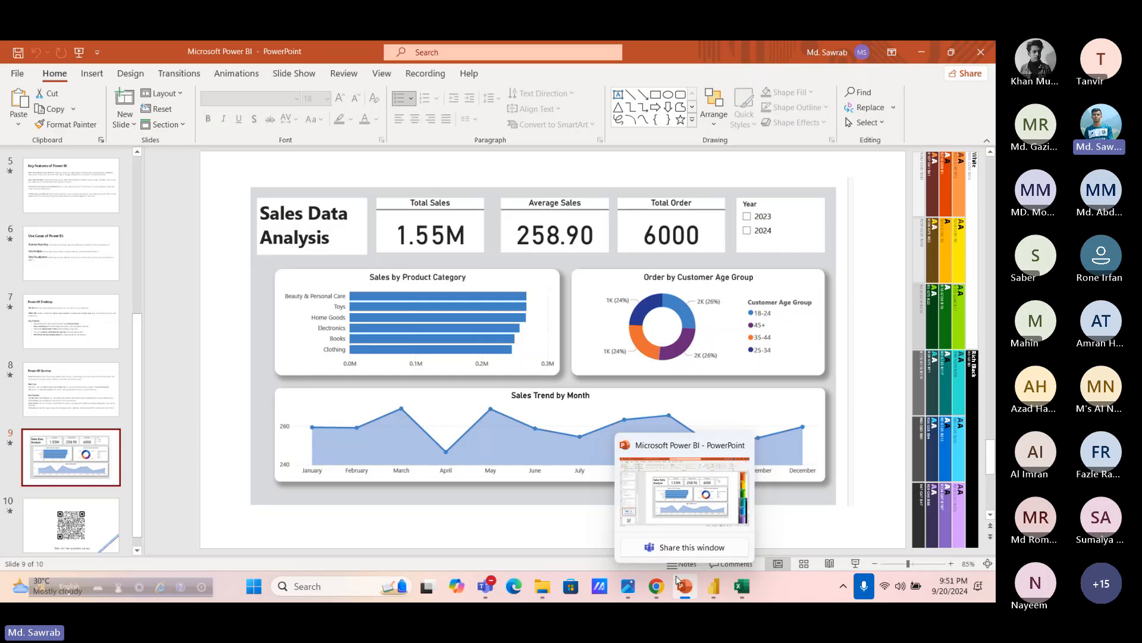
left_click(713, 586)
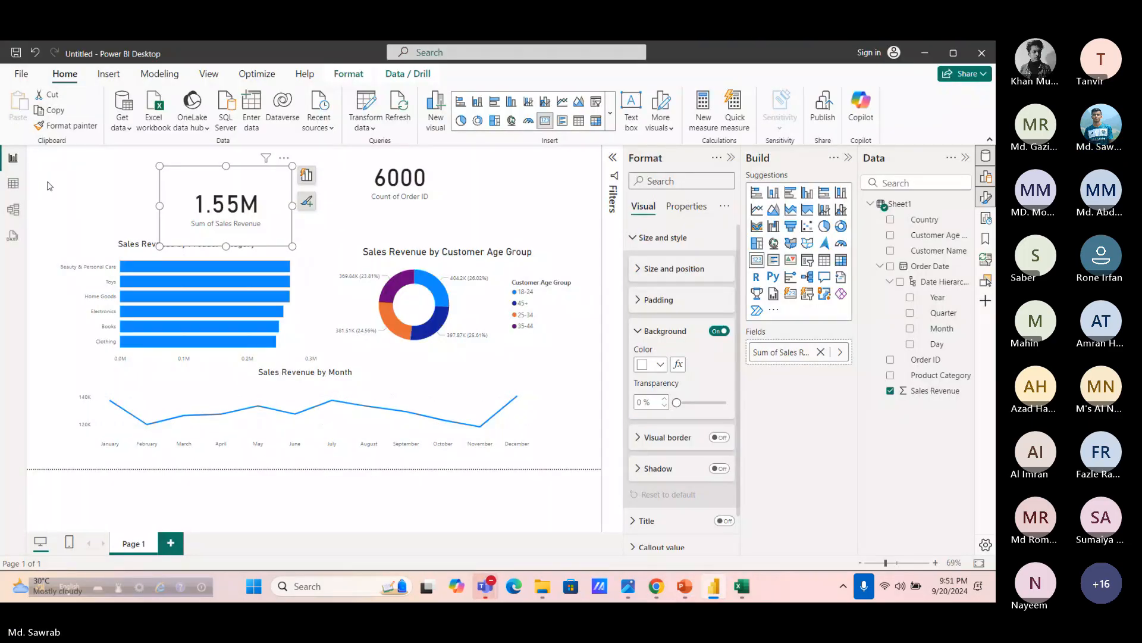
Insert a text box on the report page containing the title "Sales Data Analysis"
left_click(49, 186)
left_click(108, 73)
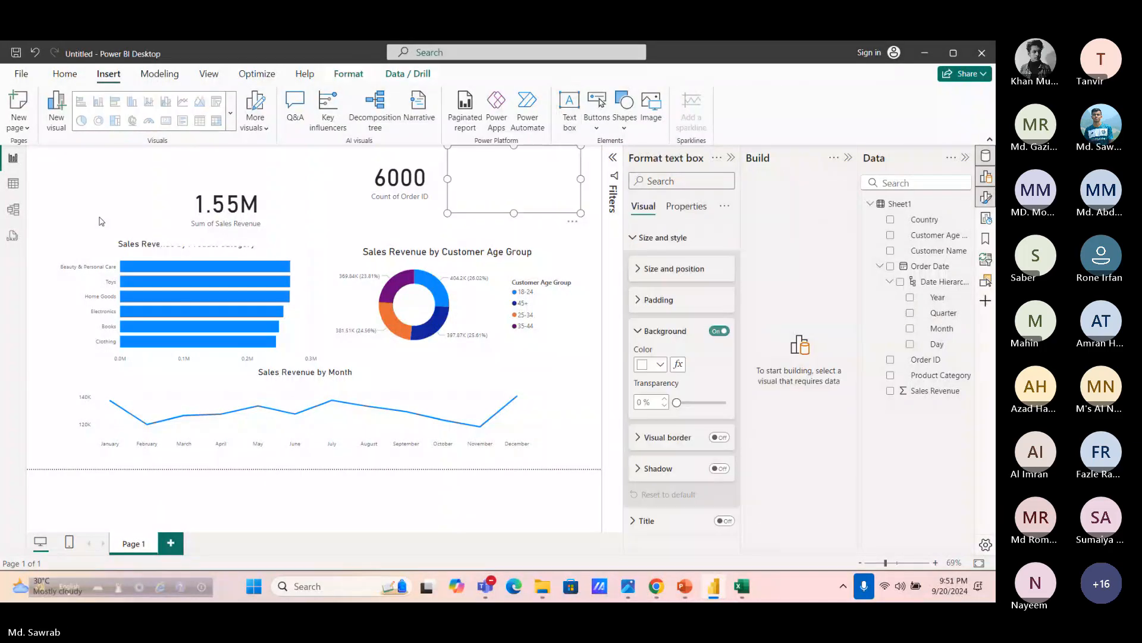
type("Sale")
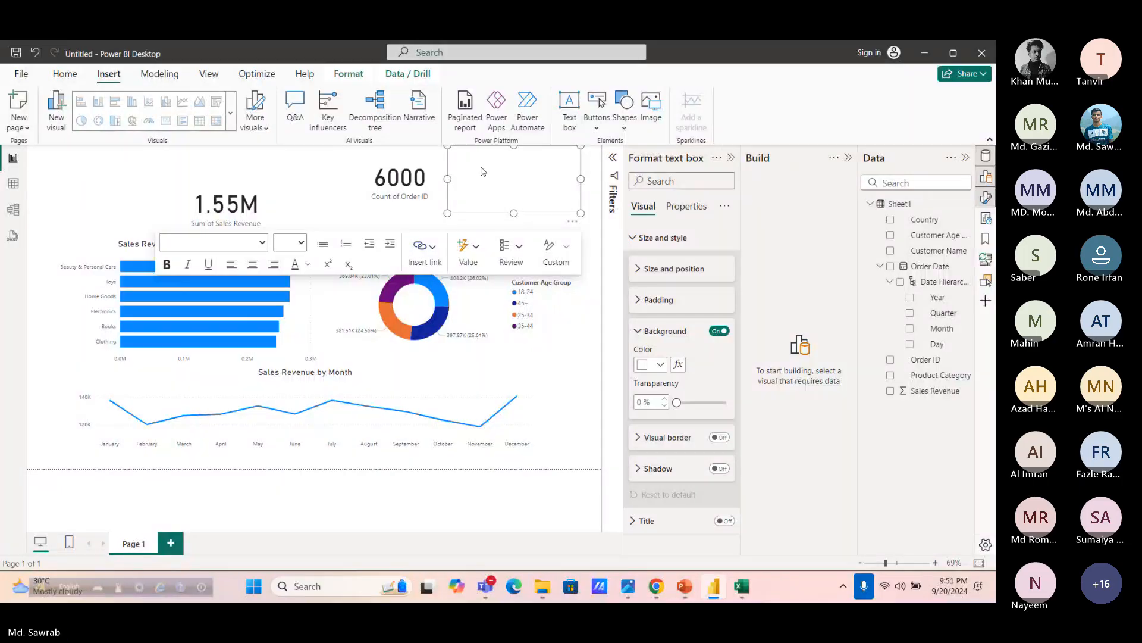
type("s Data ANla")
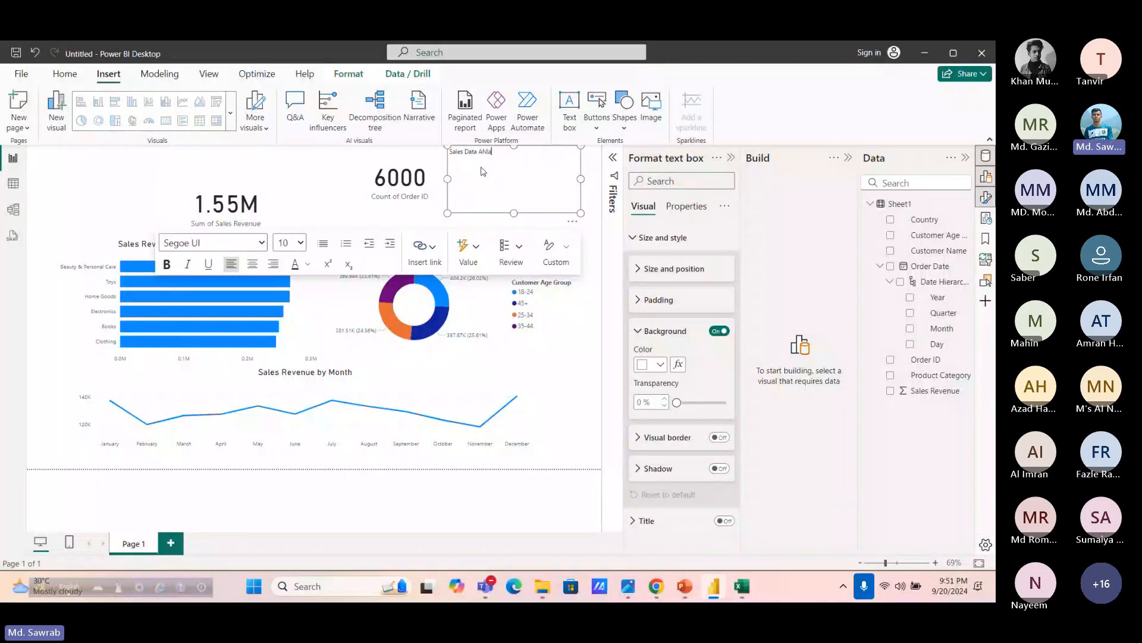
key("BackSpace")
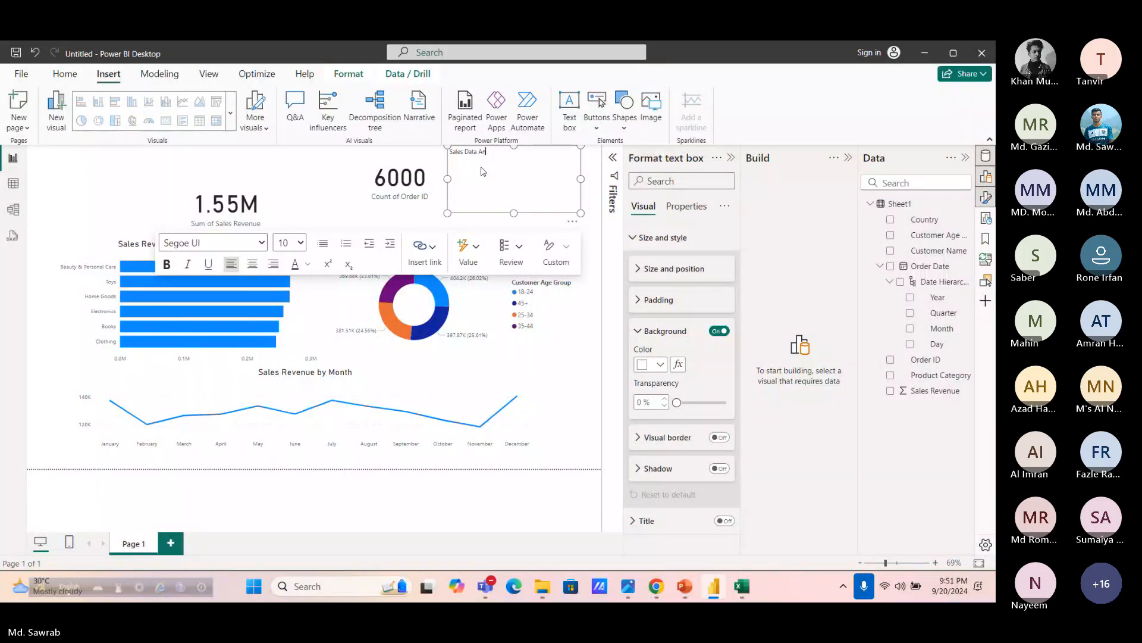
type("alysis")
Set the title text's font size to 24 and centre it in the text box
left_click_drag(517, 152, 450, 153)
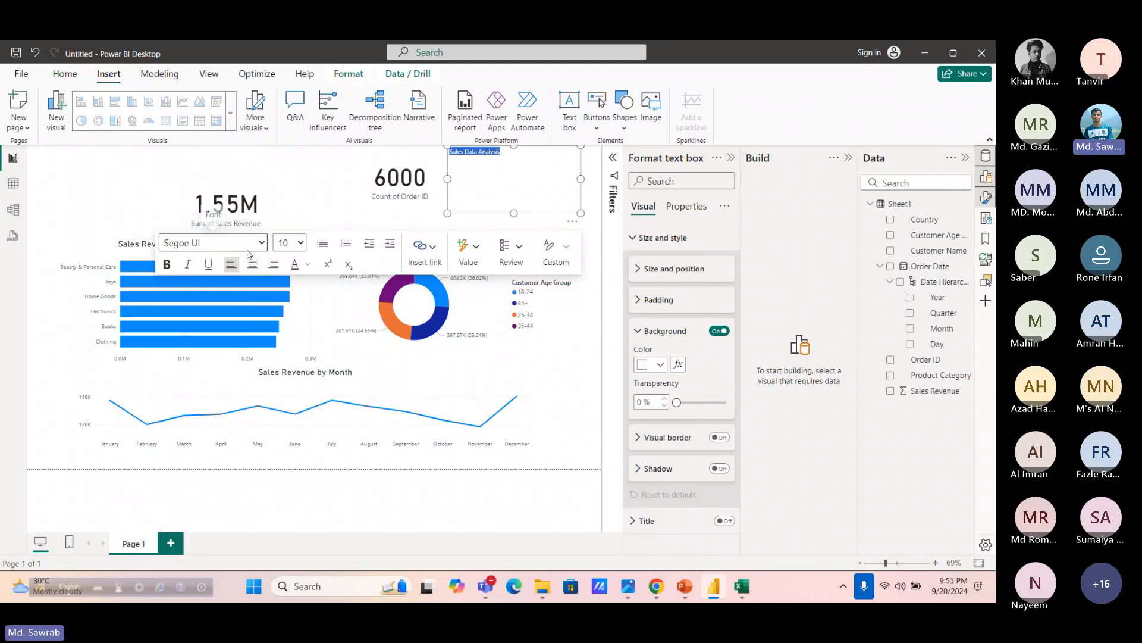
left_click(301, 242)
left_click(283, 387)
left_click(301, 243)
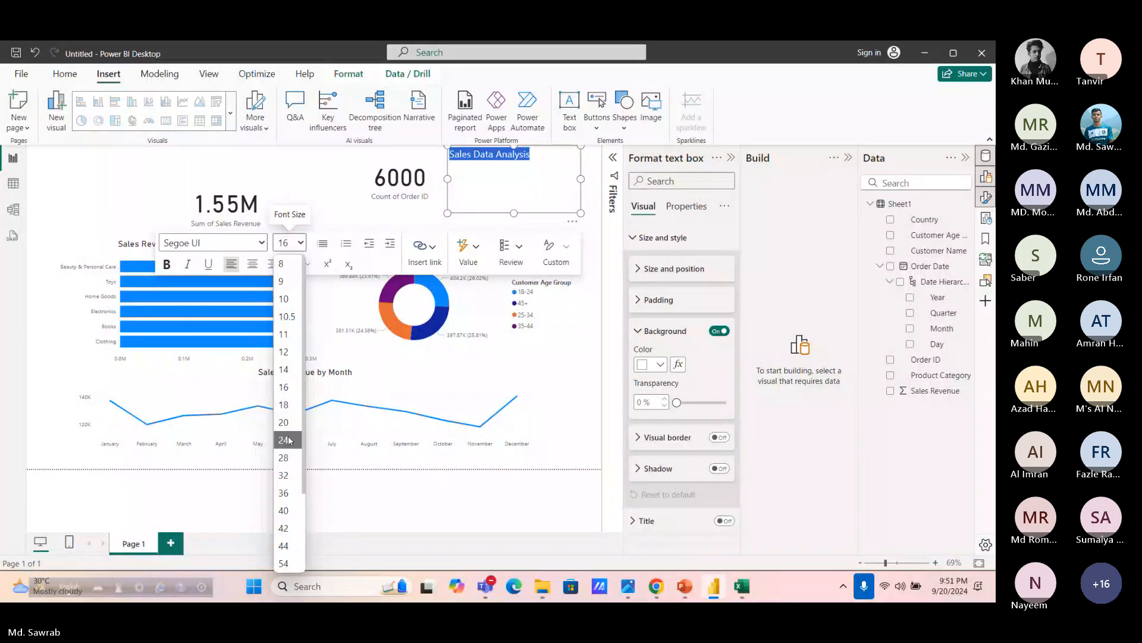
left_click(288, 439)
left_click(259, 248)
left_click(259, 249)
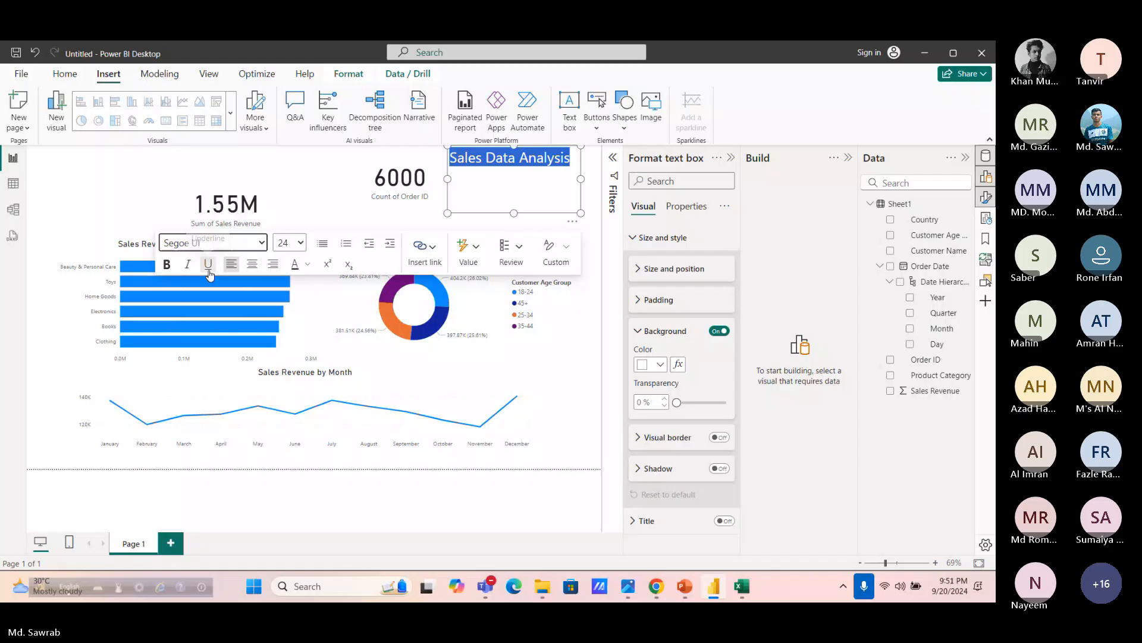
left_click(253, 266)
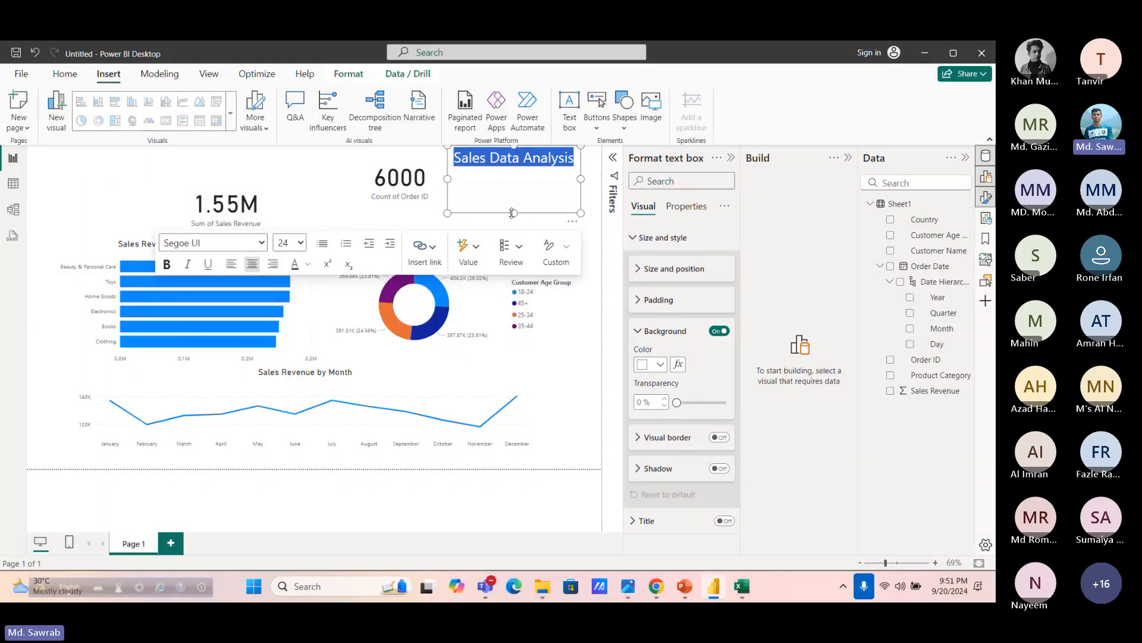
Set the title's font size to 40, and resize the text box to fit the title closely on one line
left_click_drag(513, 212, 513, 170)
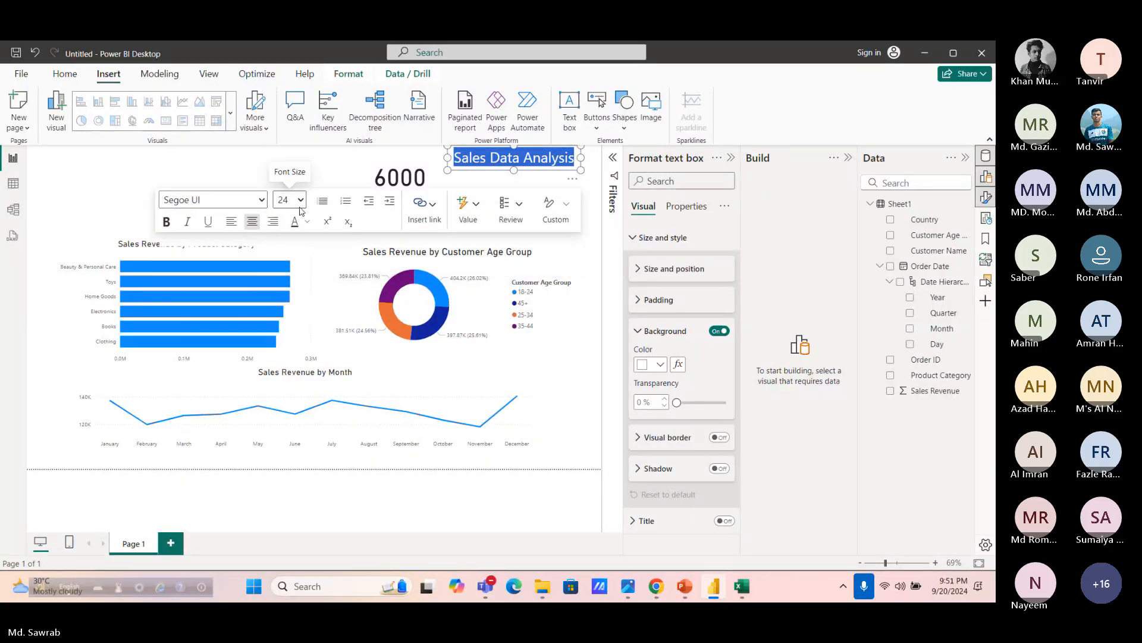
left_click(300, 202)
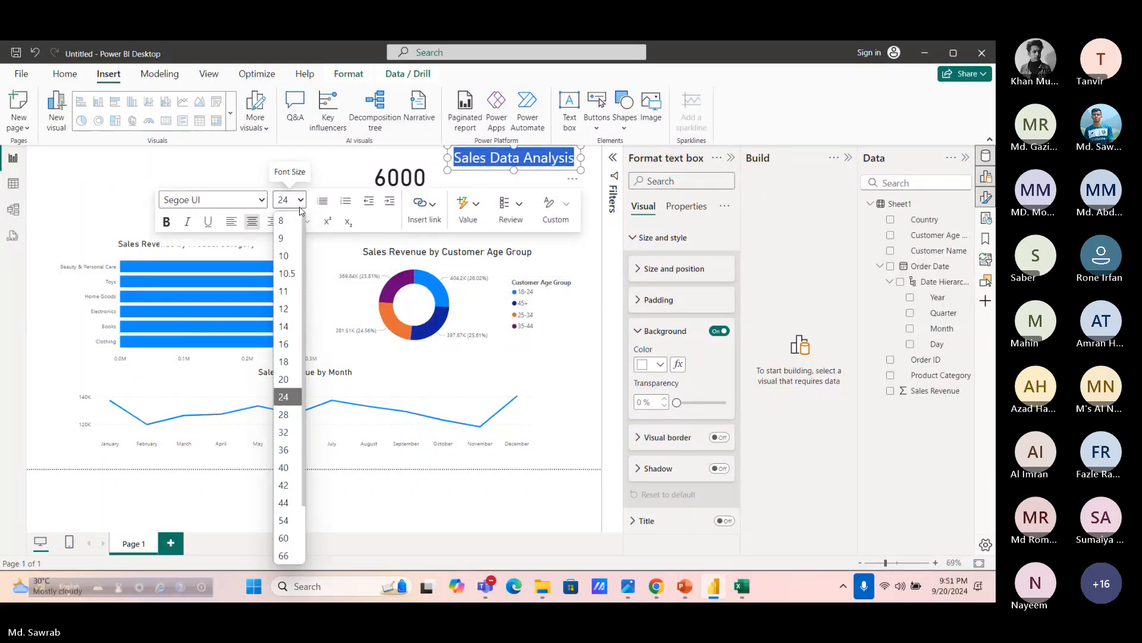
left_click(277, 472)
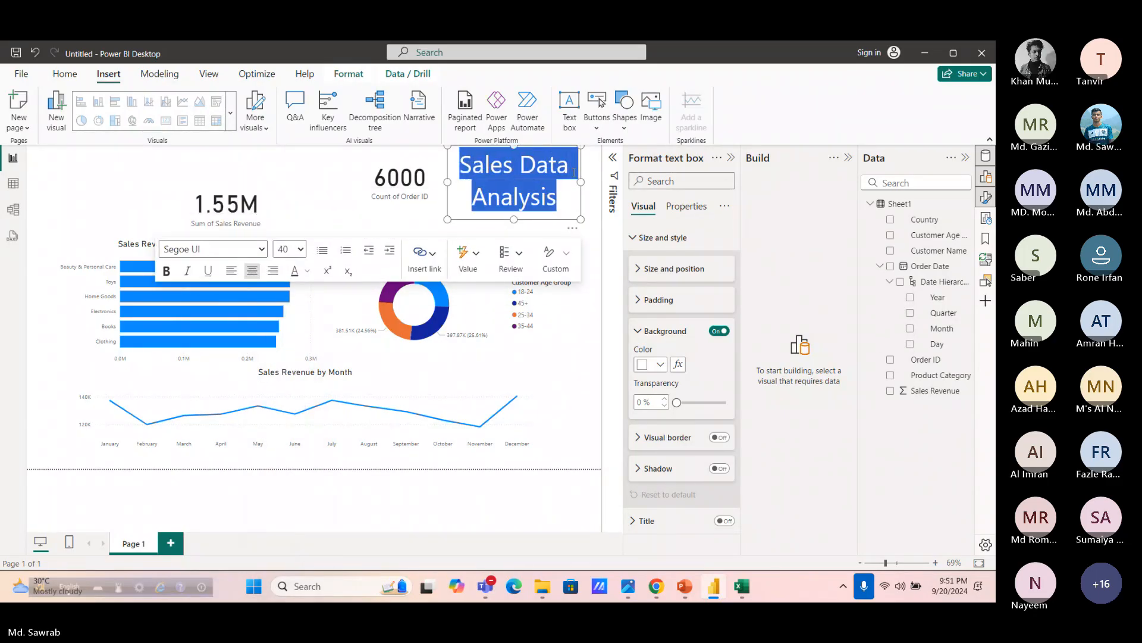
left_click_drag(448, 182, 345, 182)
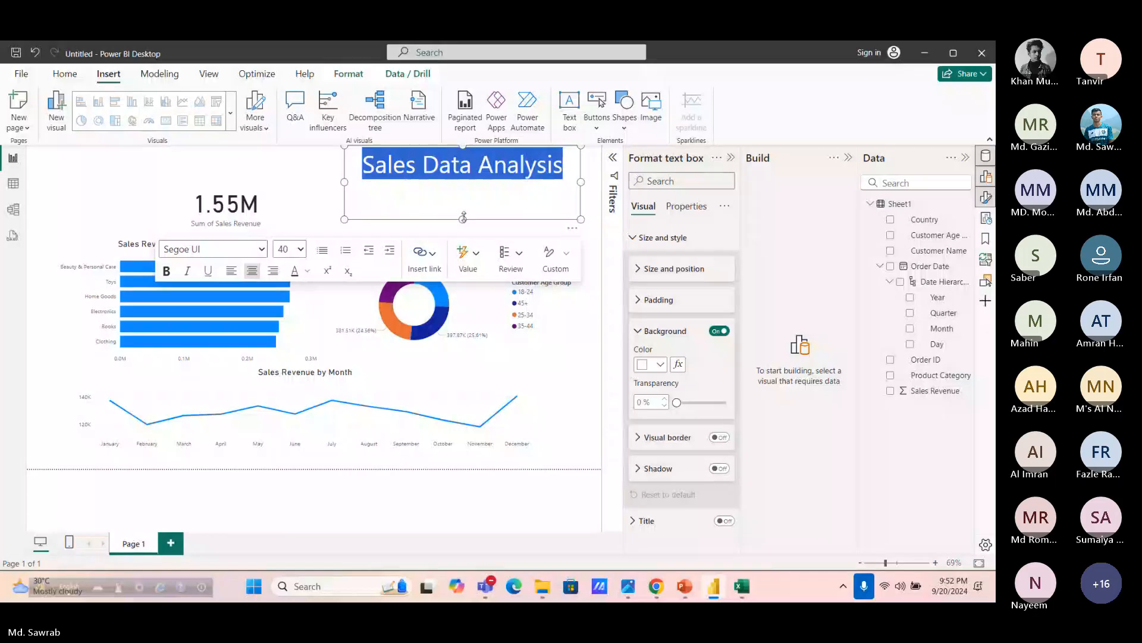
left_click_drag(464, 219, 463, 185)
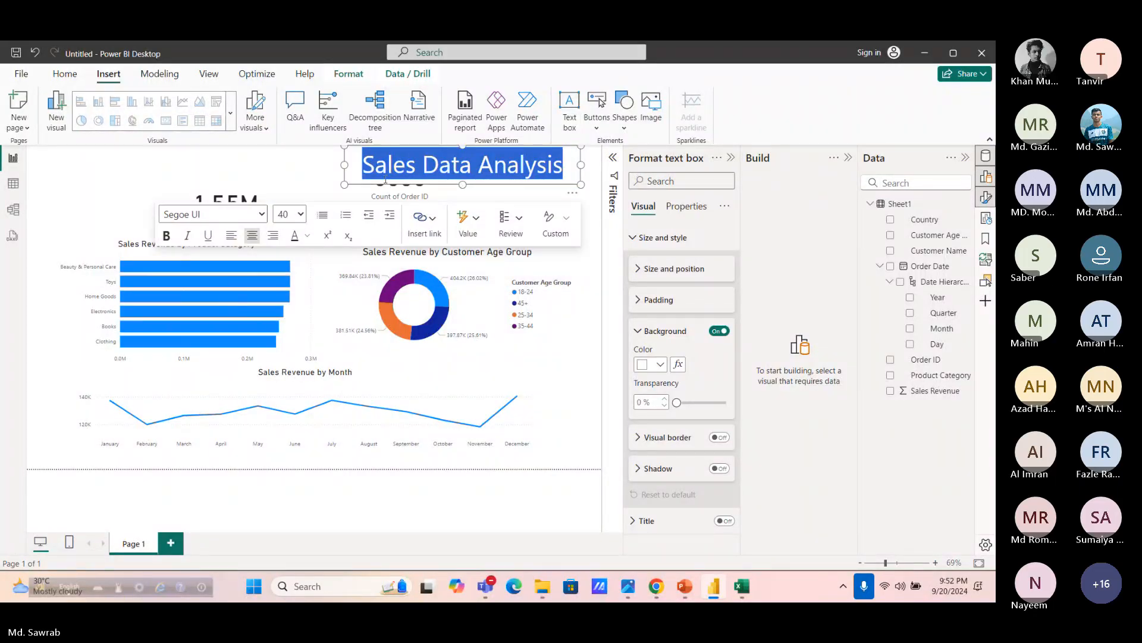
Move the title text box to the page's upper-left corner, and shift the Sales Revenue and order count cards to its right
left_click_drag(346, 175, 29, 176)
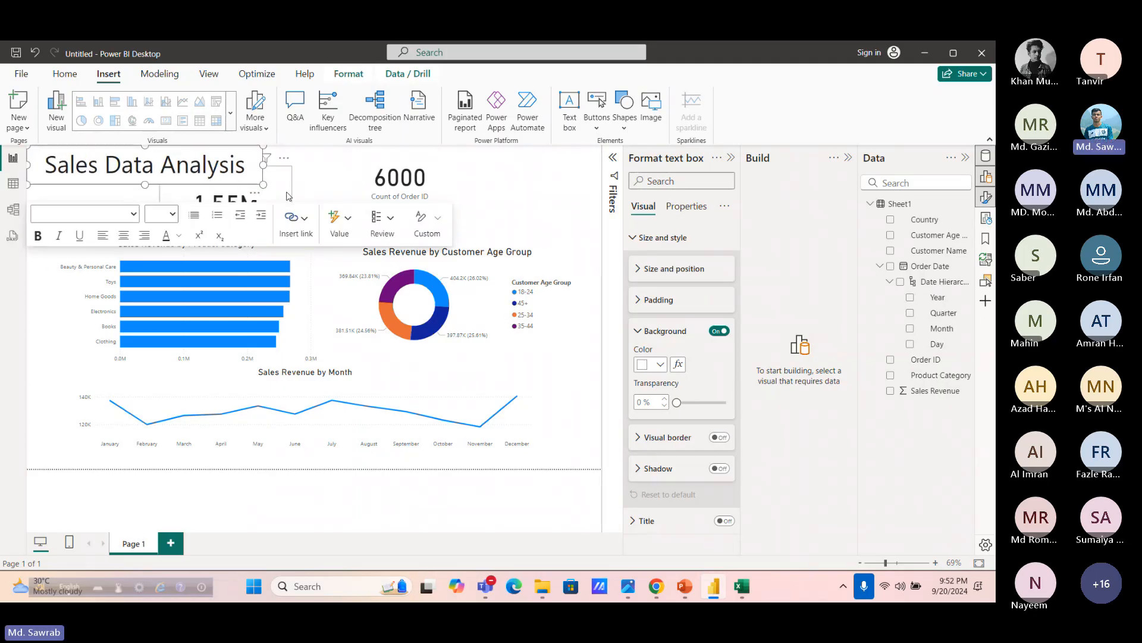
left_click_drag(291, 192, 529, 166)
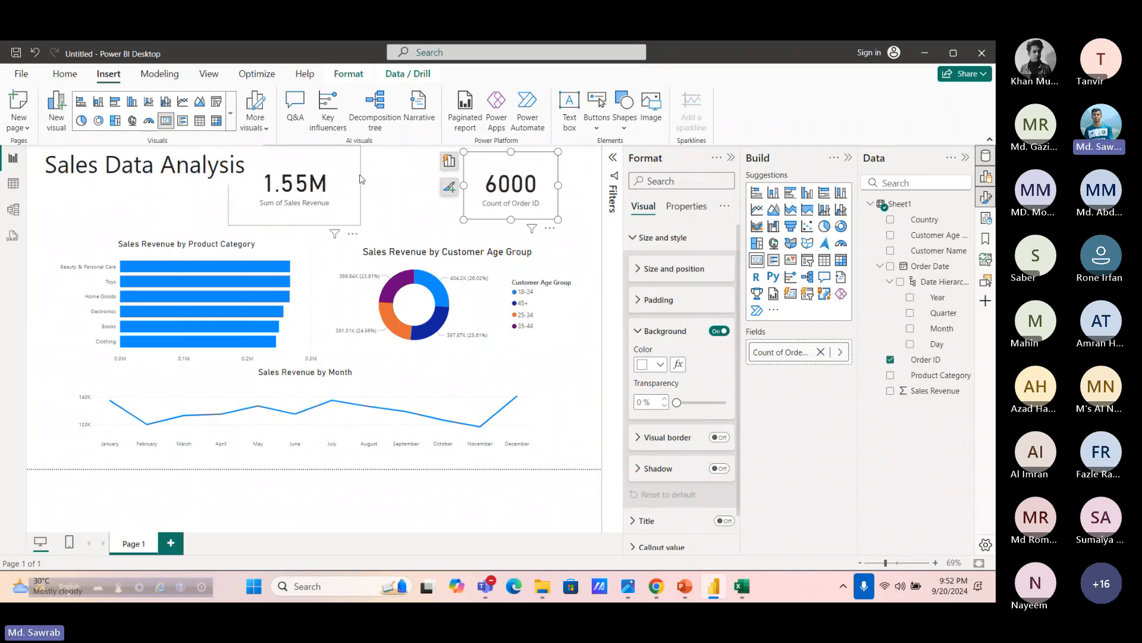
Move the Sales Revenue card closer to the order count card, shorten it to match that card's height, and widen the order count card
left_click_drag(319, 186, 388, 186)
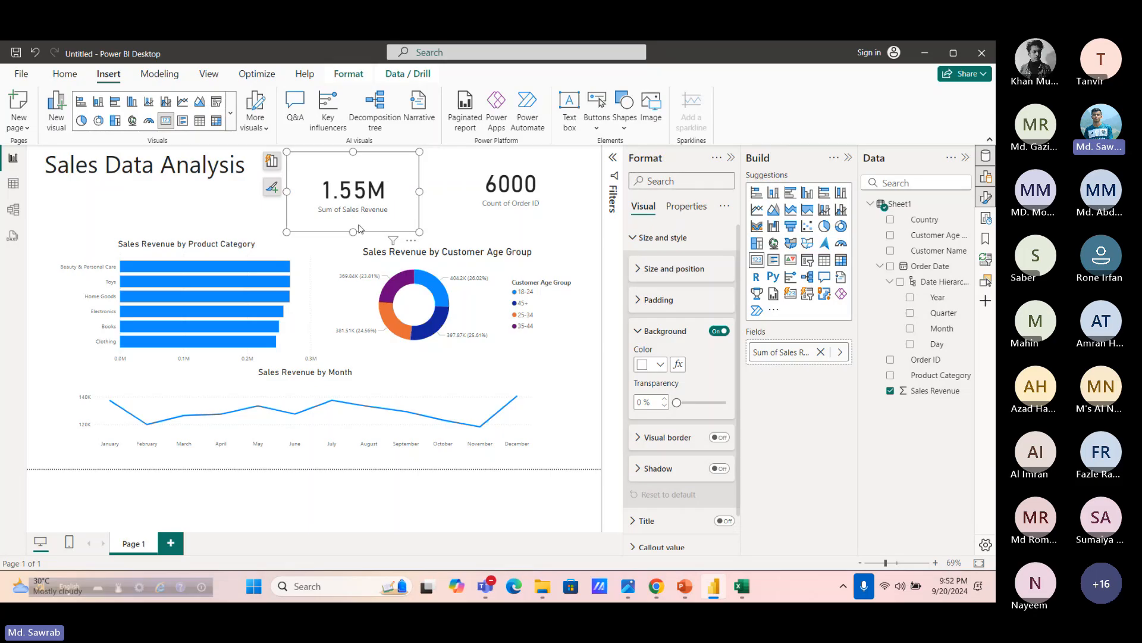
left_click_drag(359, 231, 359, 218)
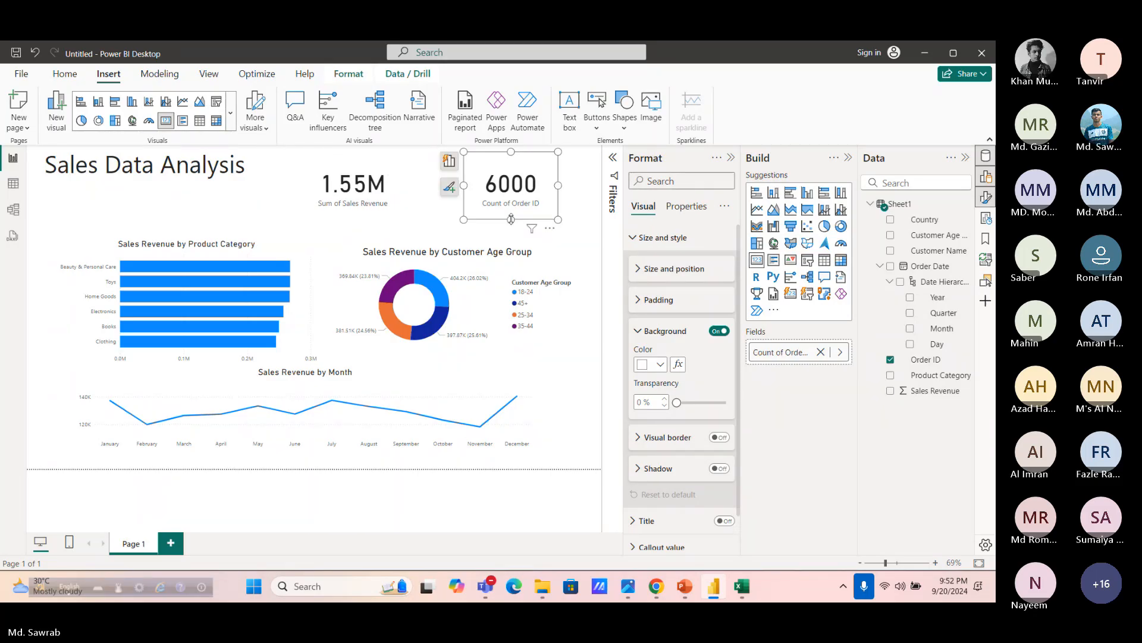
left_click_drag(513, 219, 509, 221)
left_click_drag(464, 185, 447, 190)
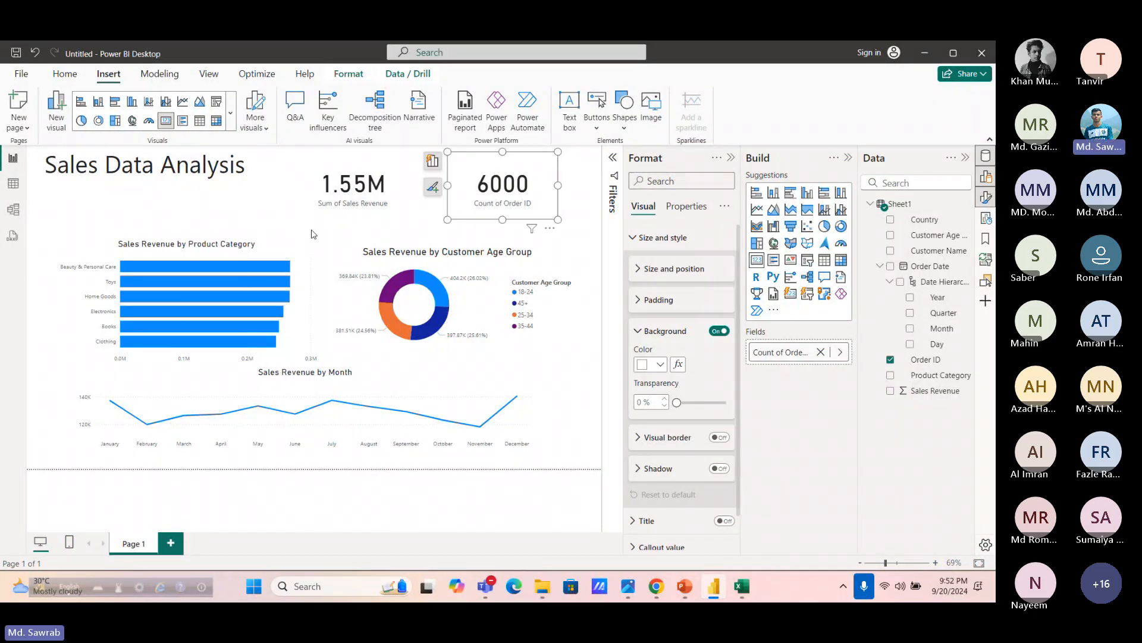
Turn off the category label on the Sales Revenue card
right_click(341, 179)
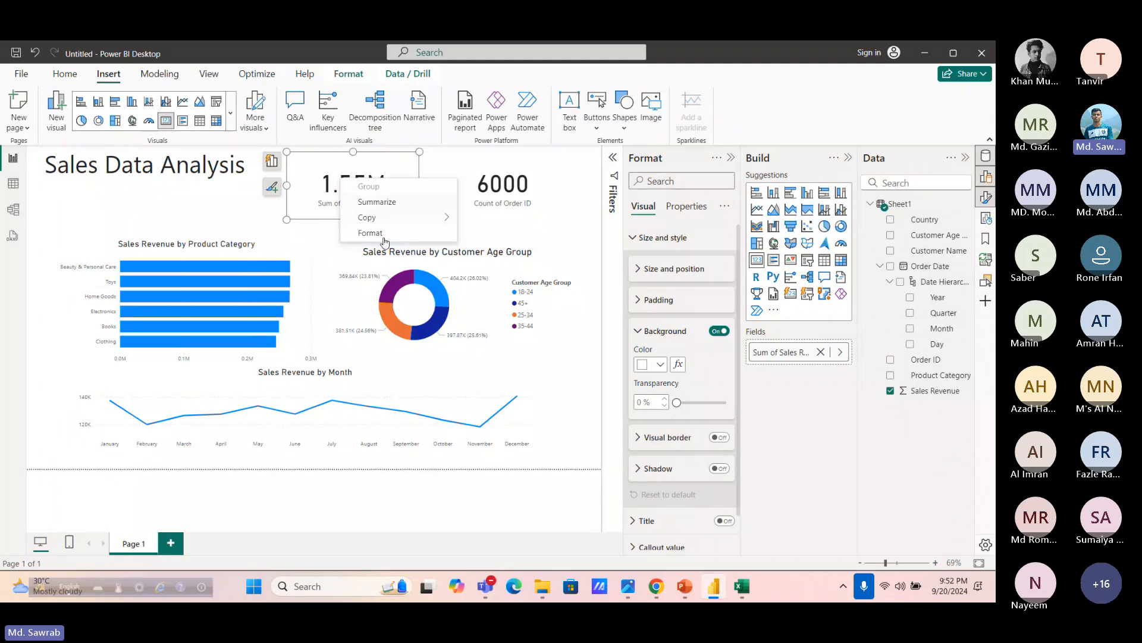
left_click(384, 234)
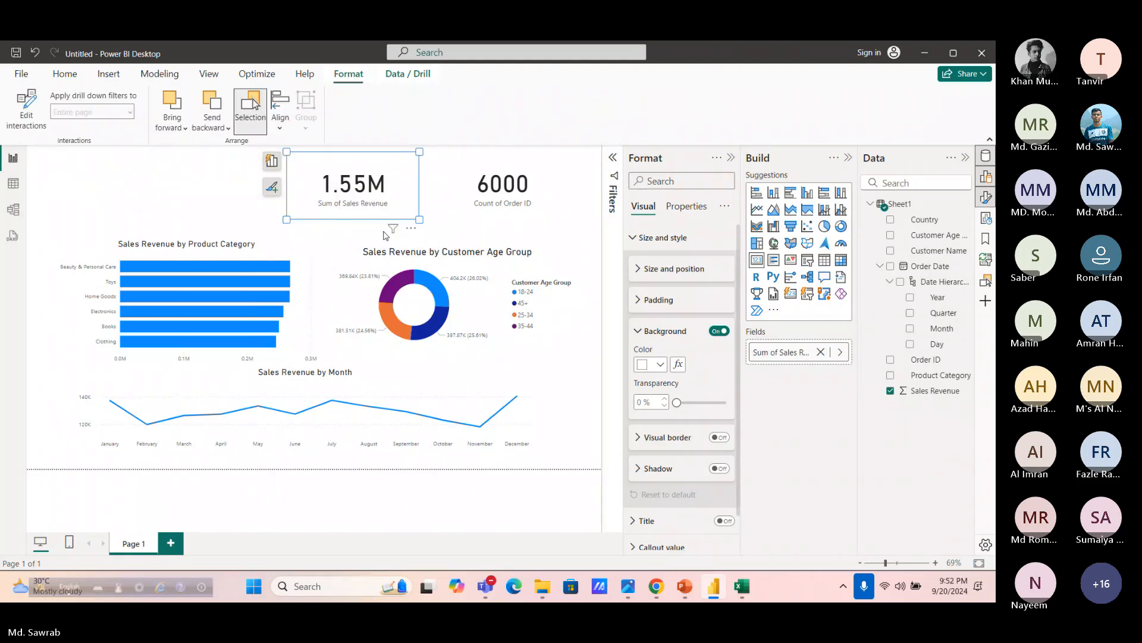
scroll(702, 304, "down", 1)
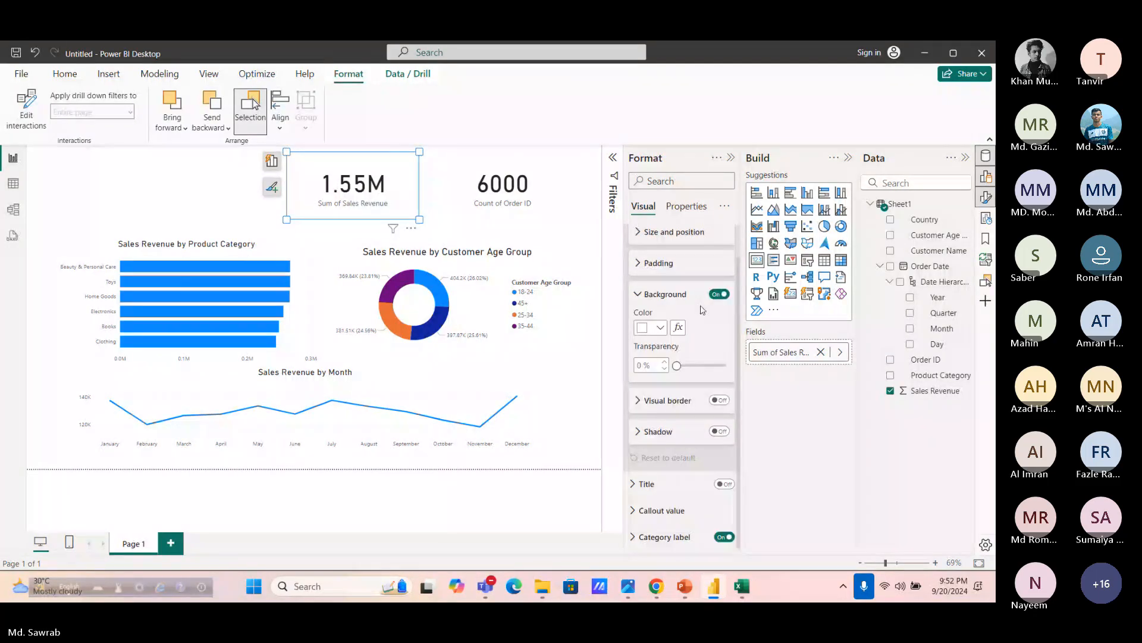
left_click(726, 537)
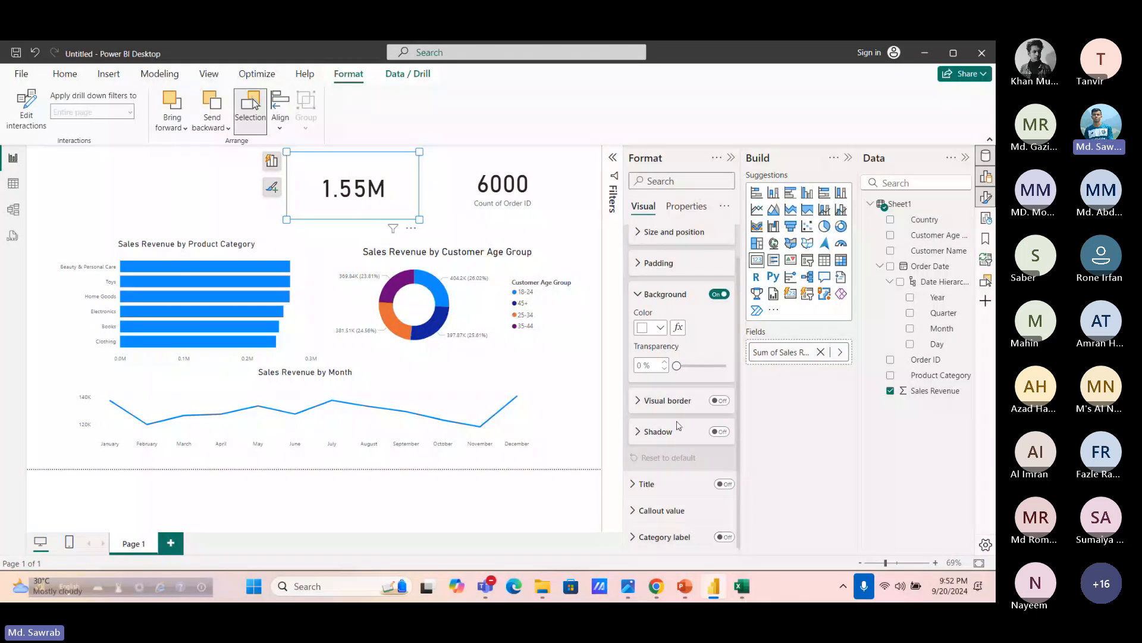
Turn on the Sales Revenue card's title and set its text to "Total Sales"
left_click(725, 483)
left_click(642, 484)
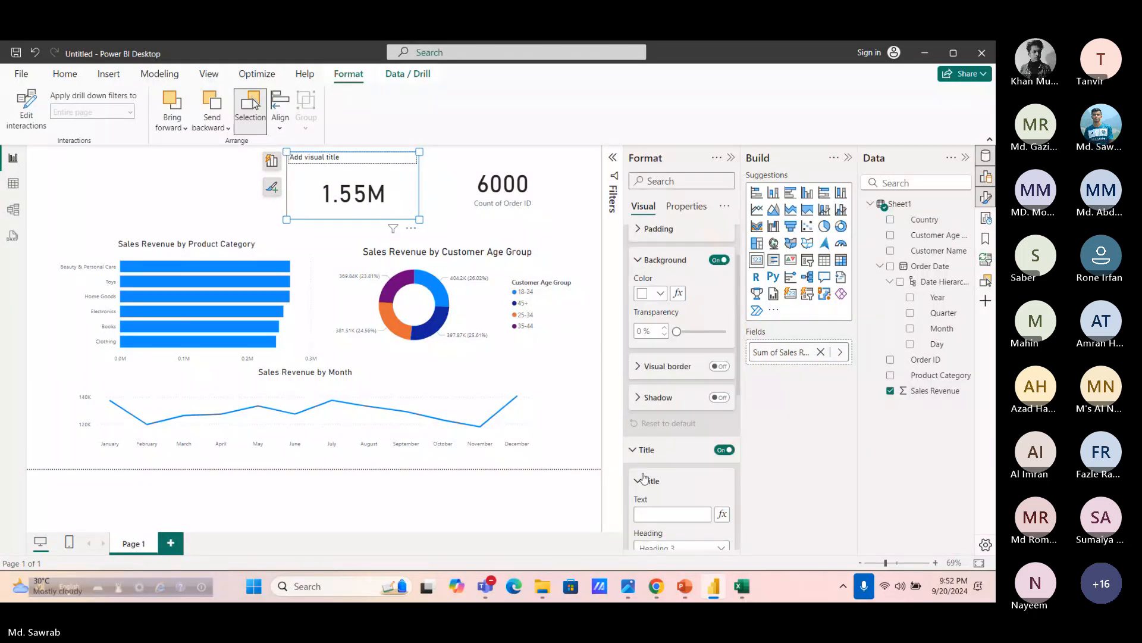
scroll(645, 478, "down", 2)
left_click(663, 418)
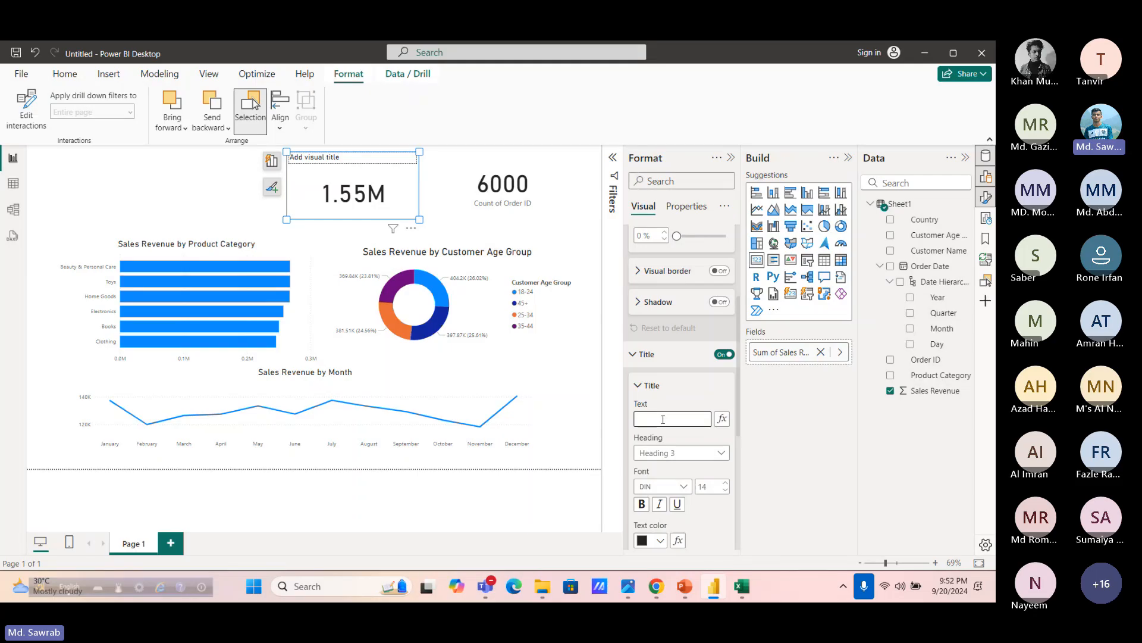
type("Total Sales")
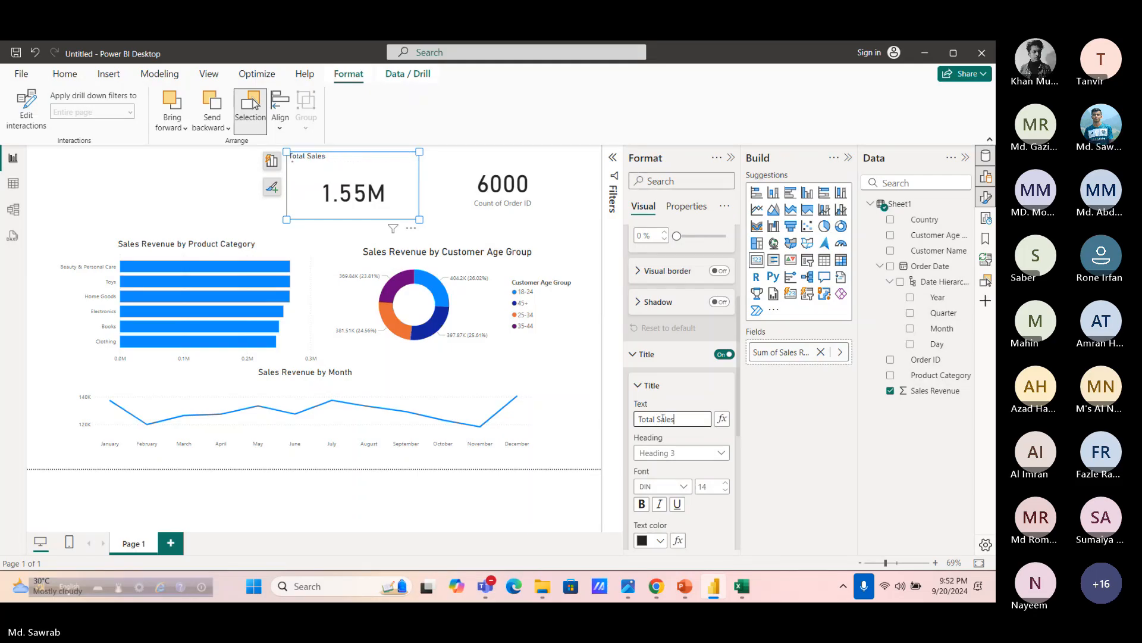
Set the "Total Sales" title's font size to 17 and centre it horizontally
scroll(663, 419, "down", 2)
left_click(726, 418)
left_click(725, 417)
left_click(725, 418)
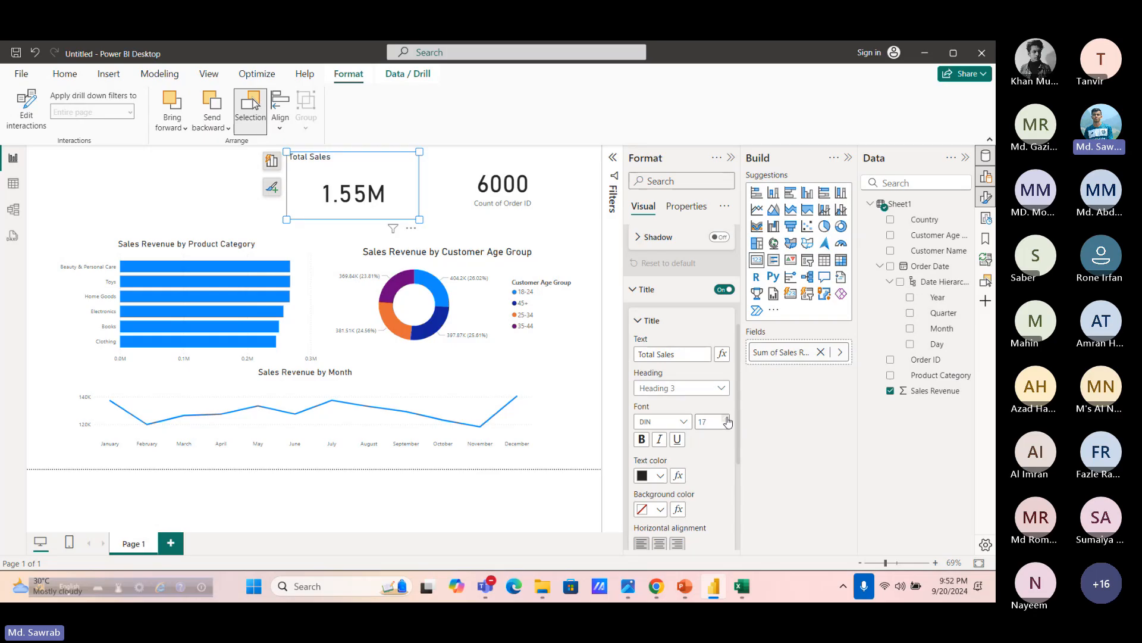
left_click(659, 544)
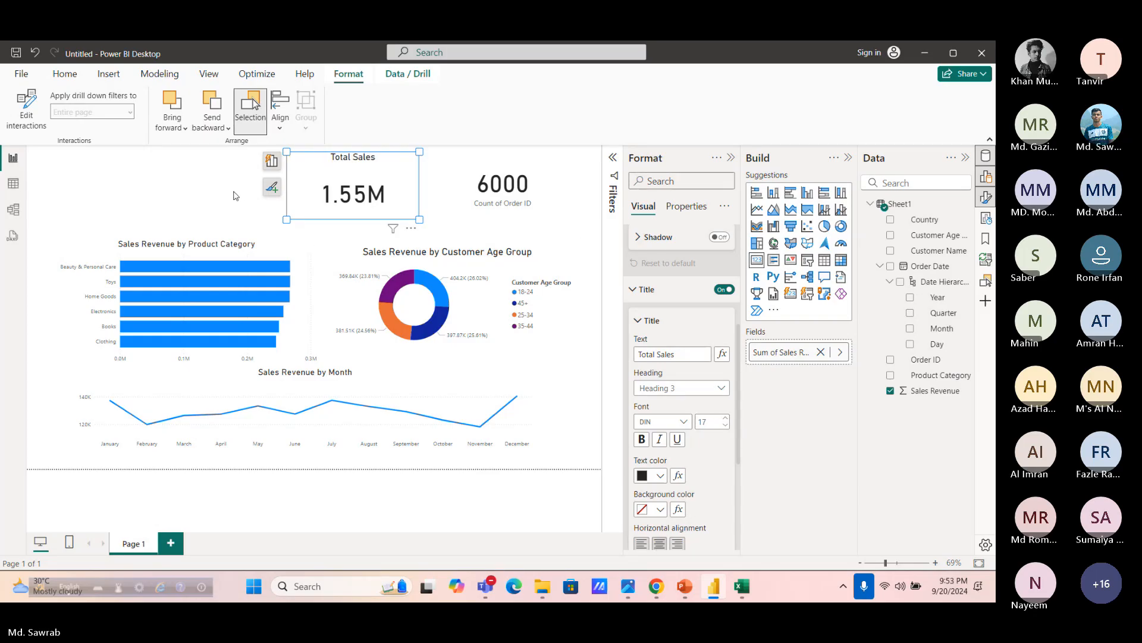
Nudge the page's title text box slightly down and the order count card slightly to the left
left_click(196, 171)
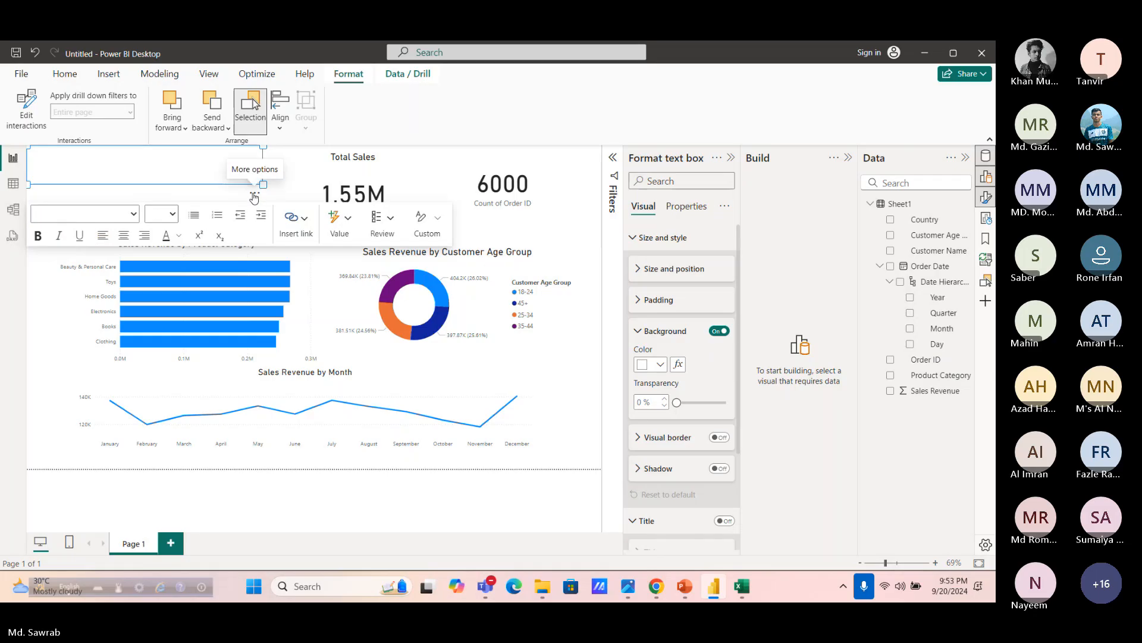
mouse_move(255, 192)
left_mouse_down()
mouse_move(252, 213)
mouse_move(254, 201)
left_mouse_up()
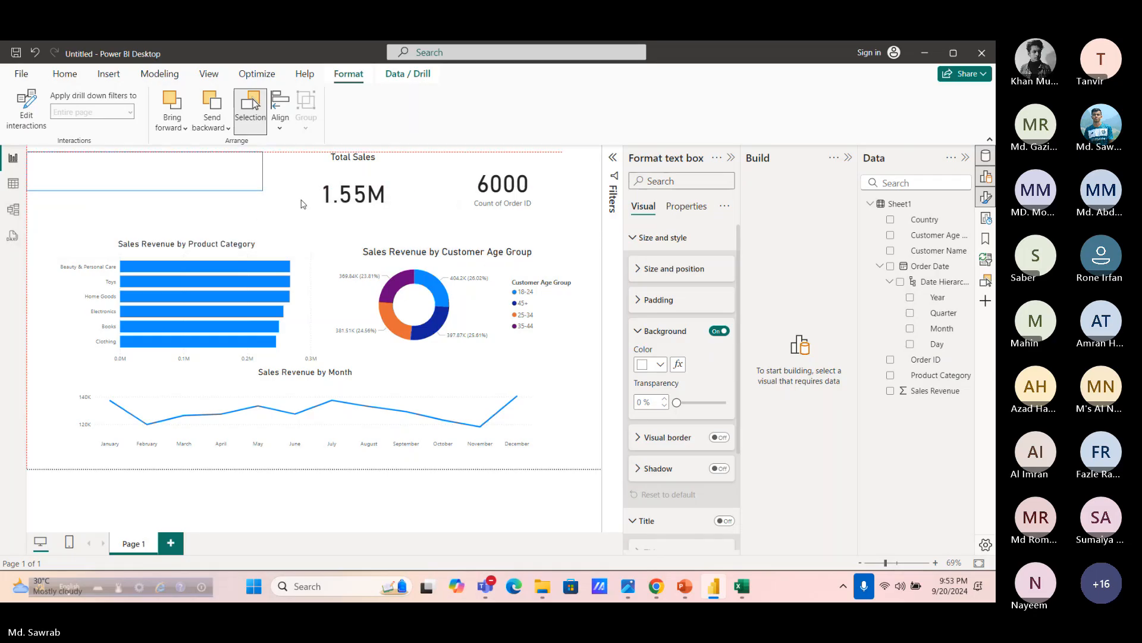
left_click(314, 166)
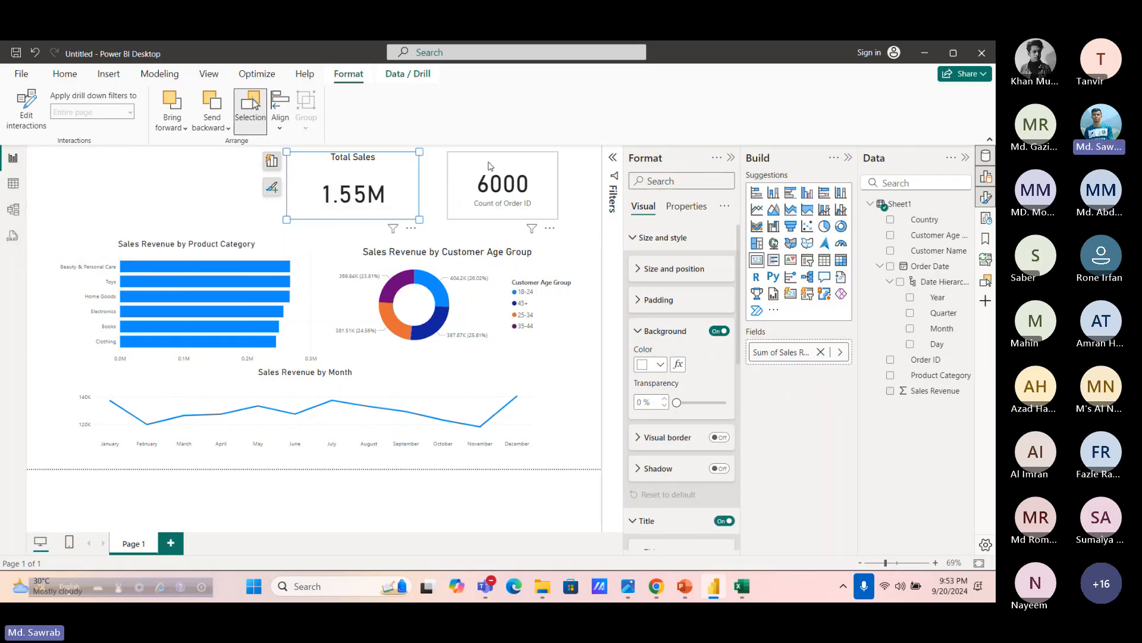
left_click(474, 166)
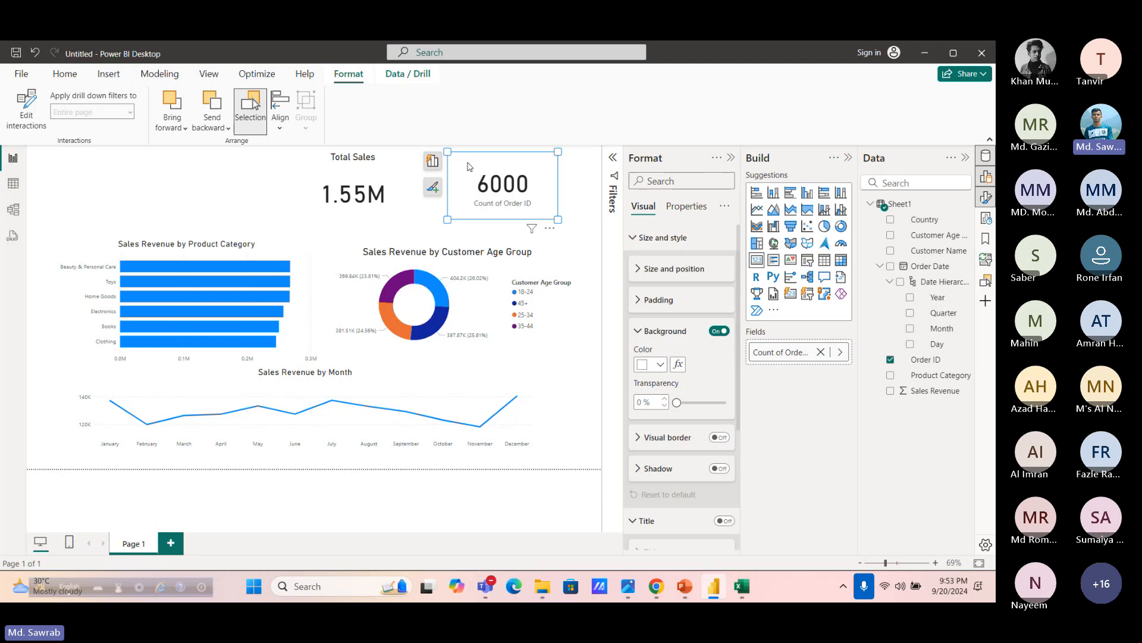
left_click_drag(473, 168, 471, 174)
double_click(472, 175)
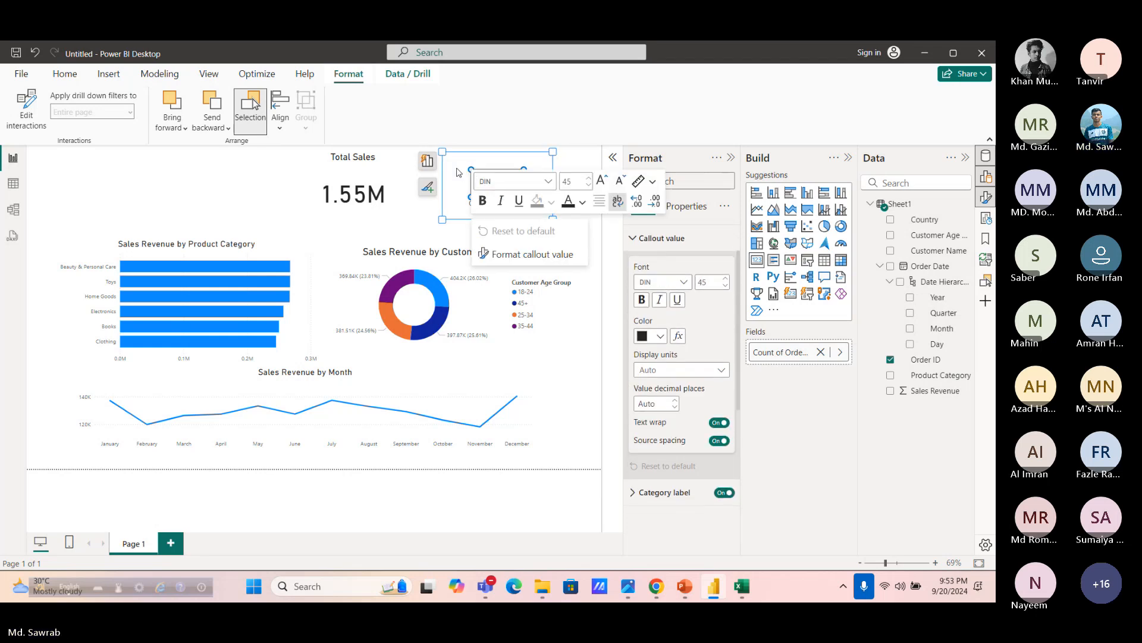
left_click(458, 171)
right_click(458, 213)
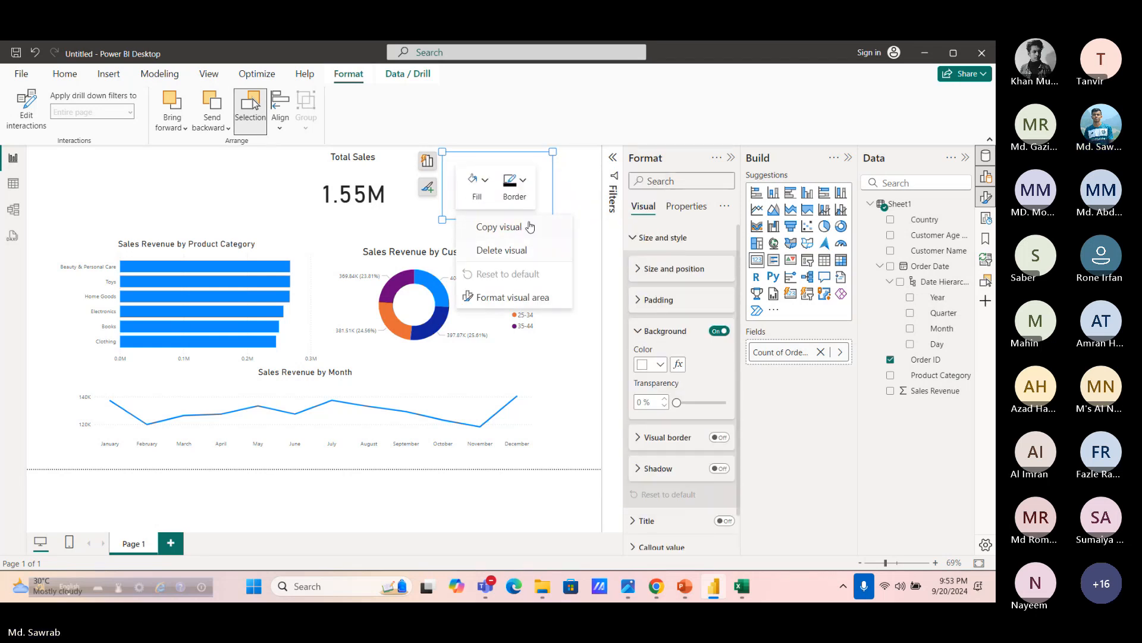
left_click(552, 182)
right_click(543, 180)
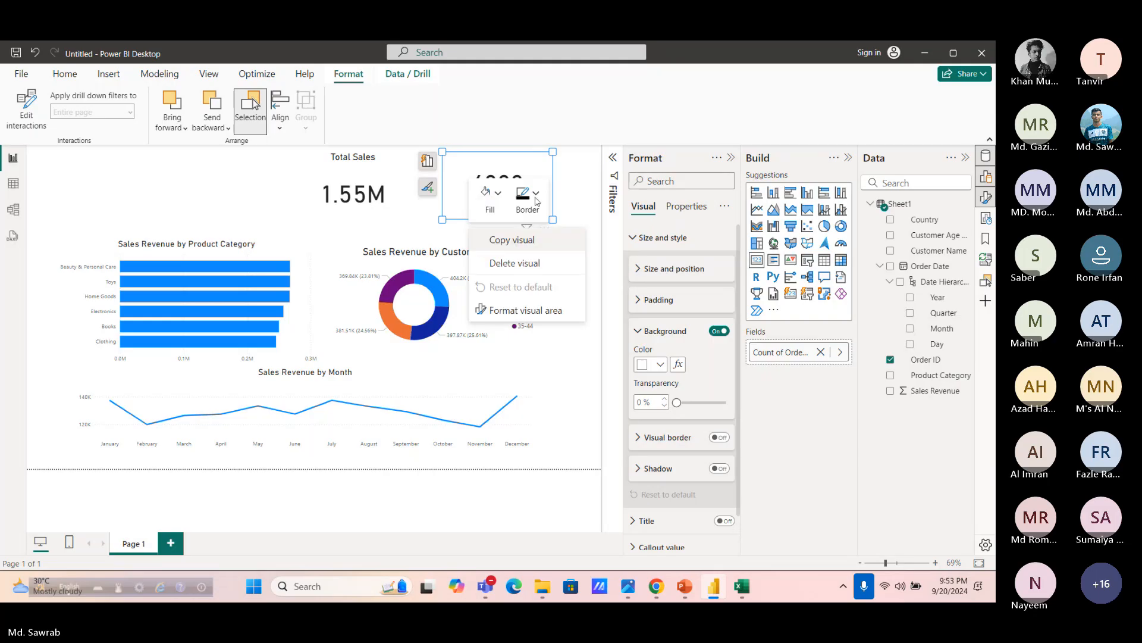
left_click(564, 178)
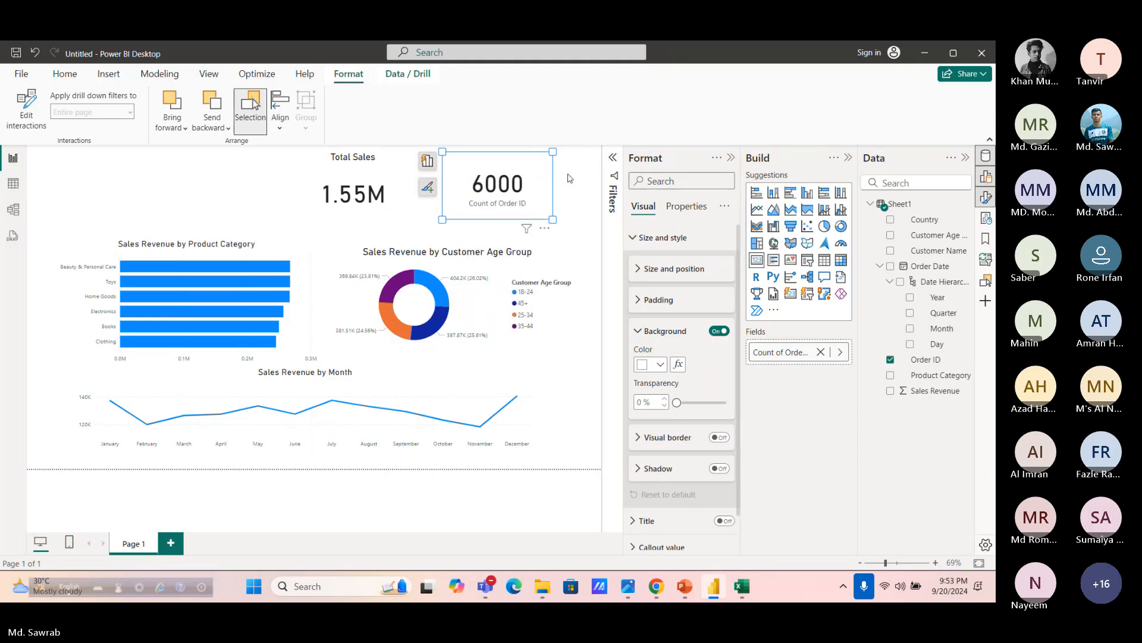
left_click(568, 177)
Turn off the category label on the order count card
right_click(531, 172)
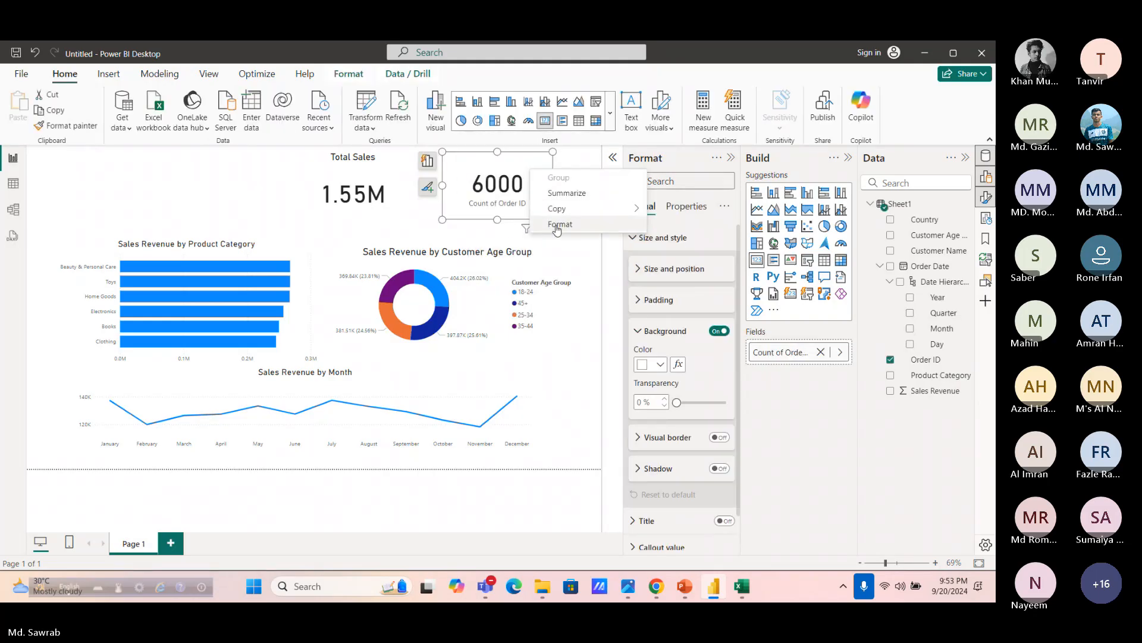
left_click(558, 225)
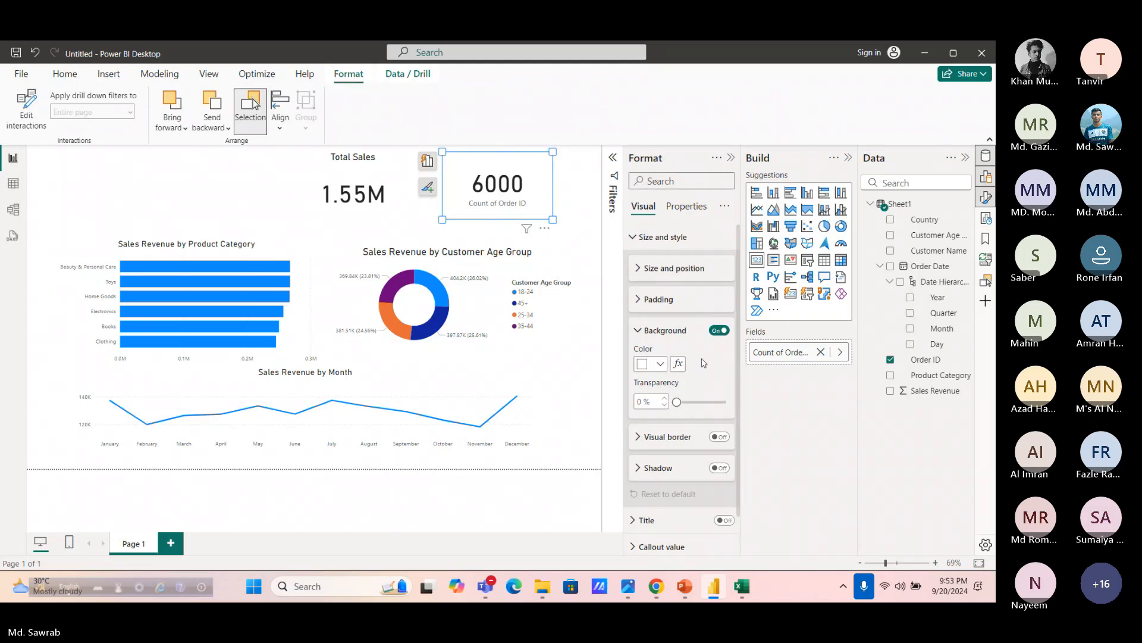
scroll(723, 540, "down", 1)
left_click(723, 538)
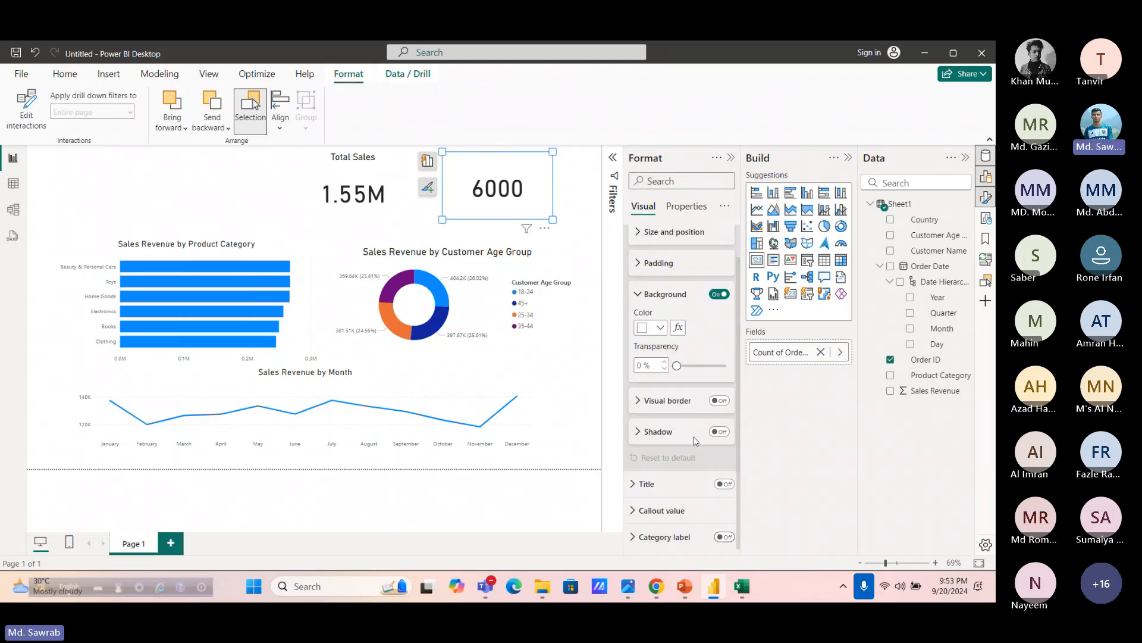
Turn on the order count card's title and set its text to "Total Order"
scroll(650, 357, "up", 1)
scroll(646, 428, "down", 1)
left_click(643, 484)
left_click(724, 484)
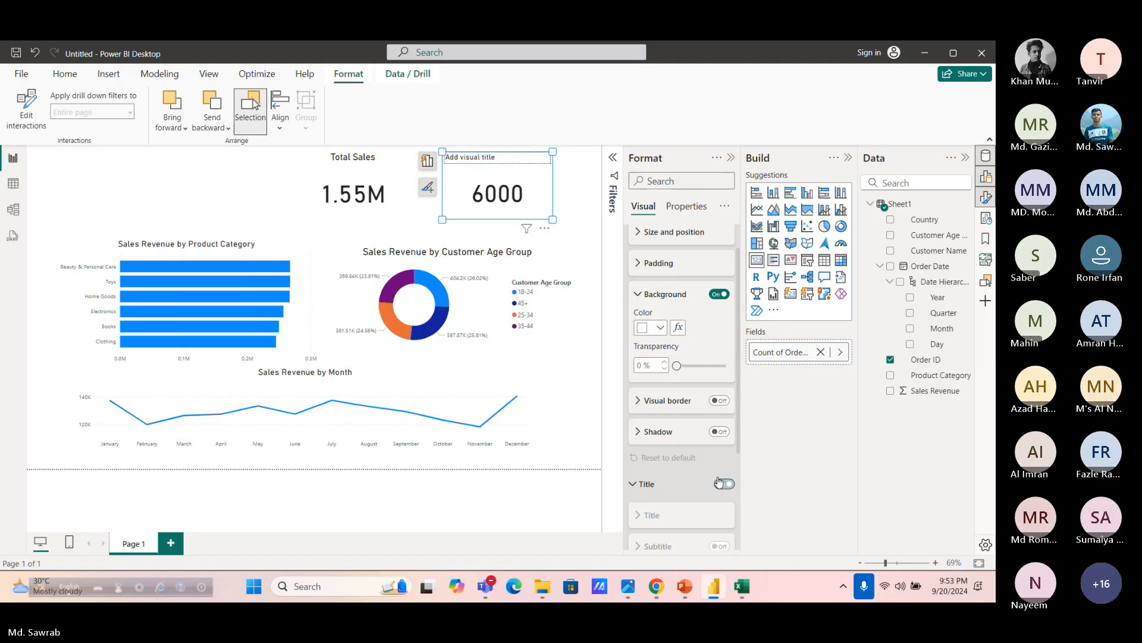
scroll(668, 357, "down", 5)
left_click(666, 356)
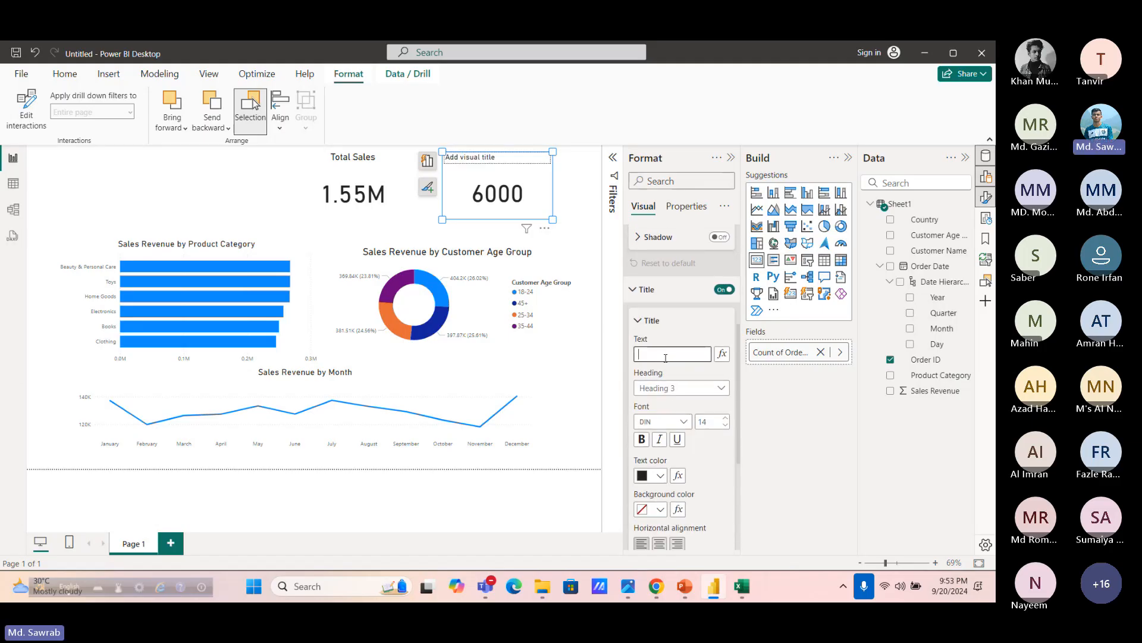
type("Total ")
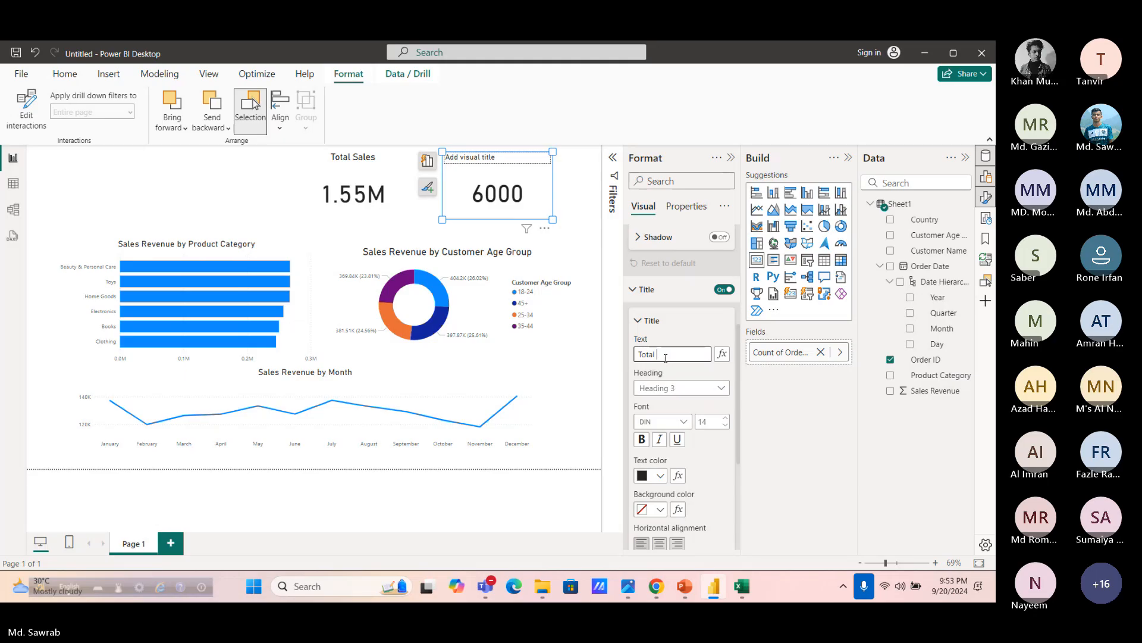
type("Orde")
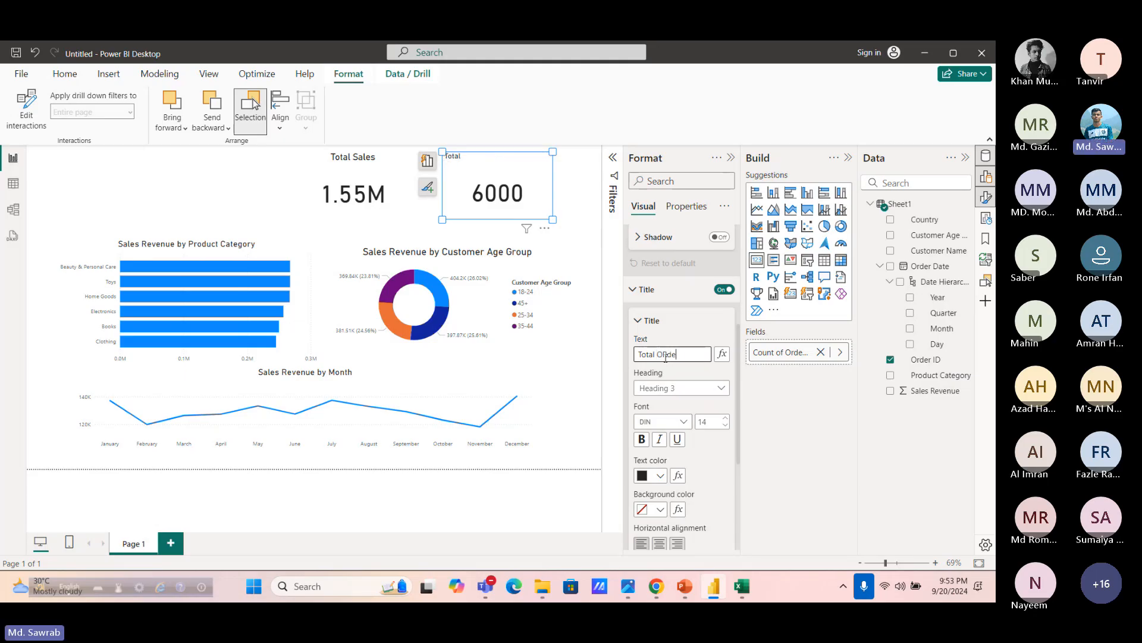
type("r")
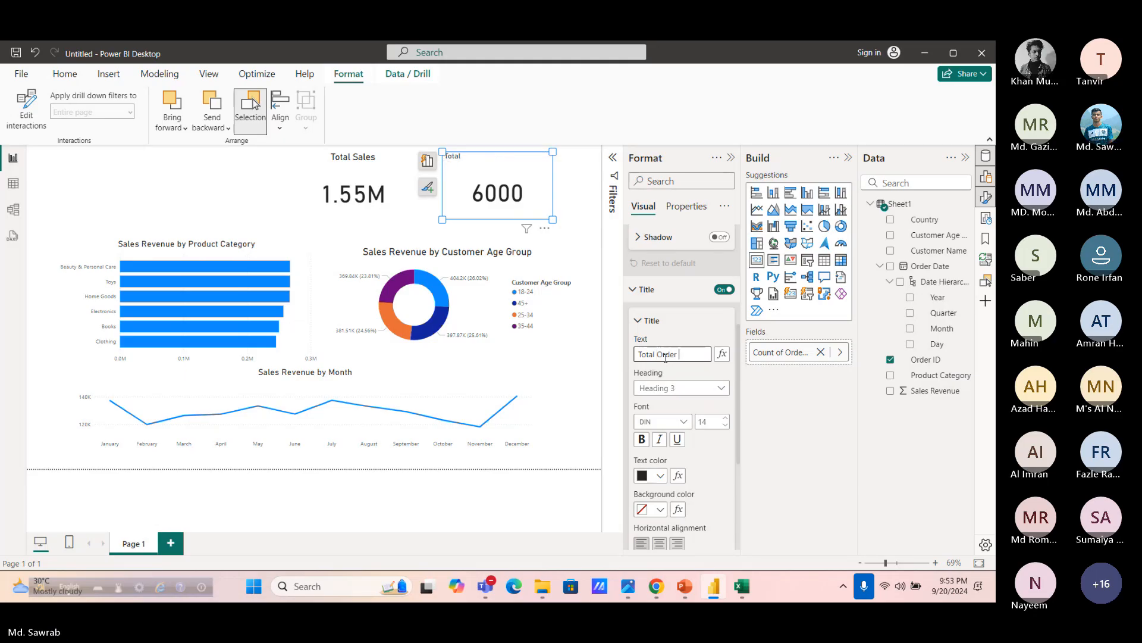
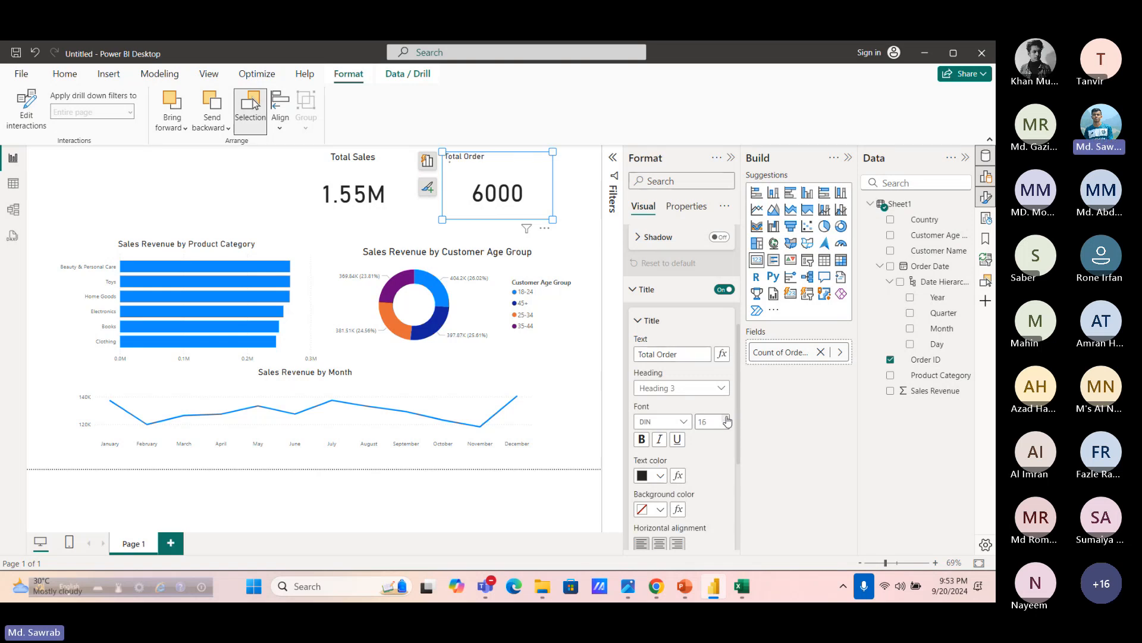
Set the "Total Order" title's font size to 16 and centre it horizontally
left_click(727, 418)
left_click(727, 418)
left_click(659, 543)
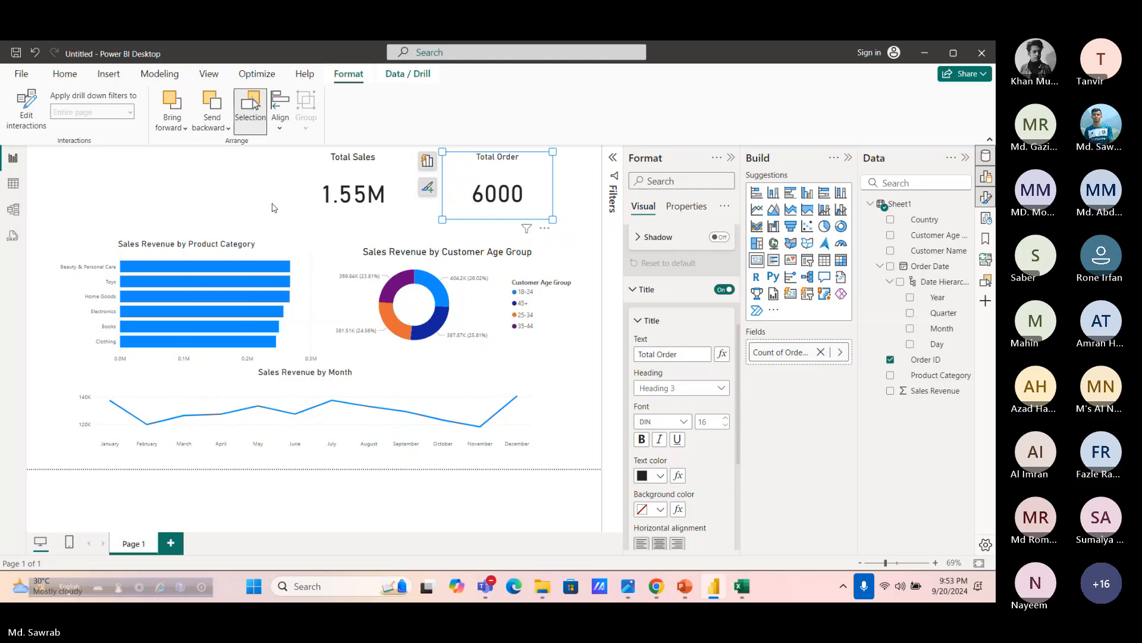
Enter the heading "Sales Data Analysis" in the empty text box at the page's upper-left corner
left_click(203, 181)
left_click(168, 182)
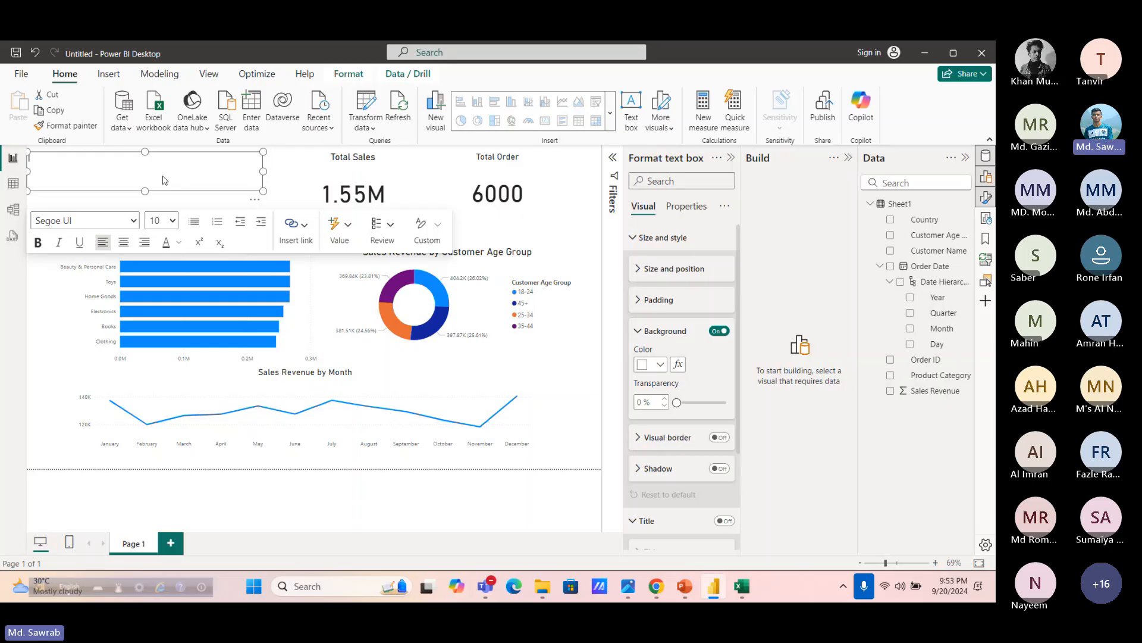
type("Sales Daat")
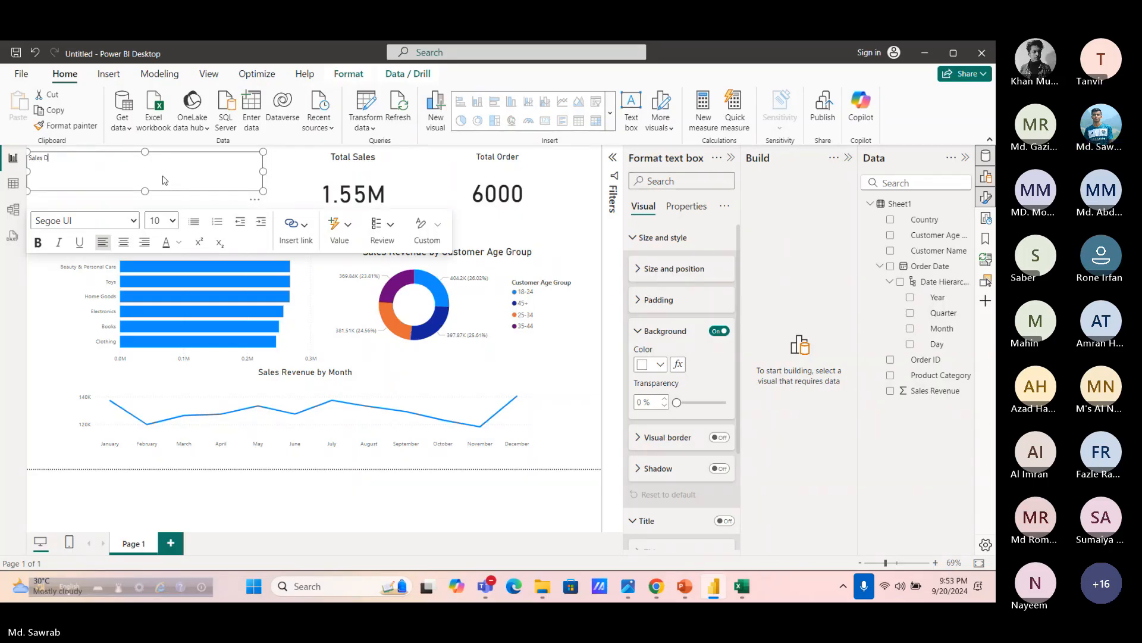
key("BackSpace")
key("BackSpace")
type("ta Analysis")
Set the font size of the whole "Sales Data Analysis" heading to 20
key("ctrl+a")
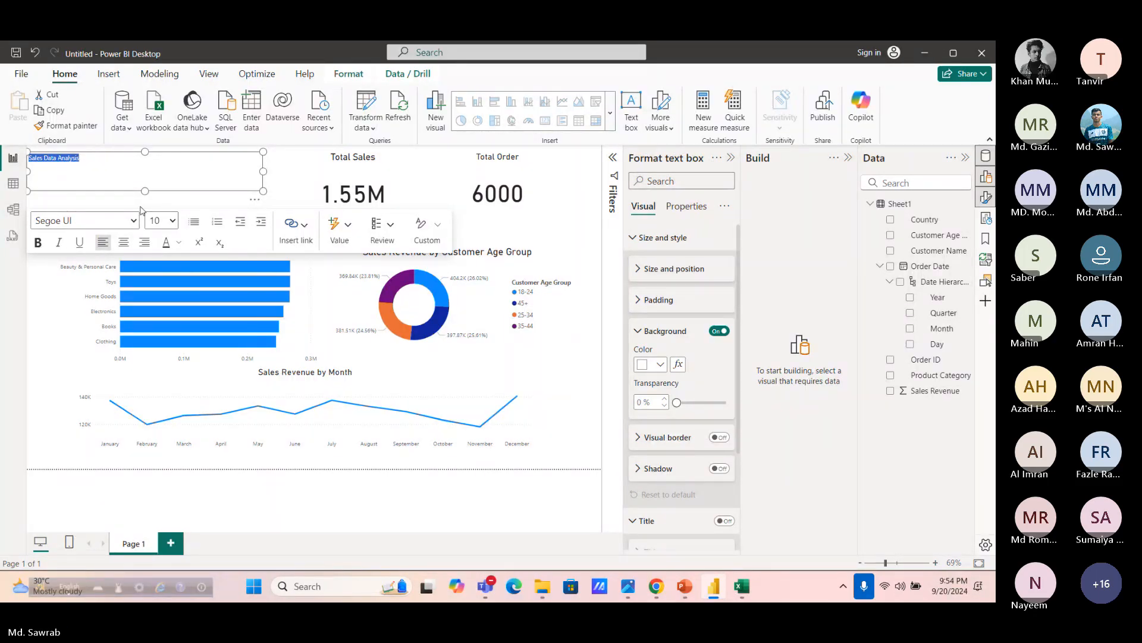
left_click(174, 222)
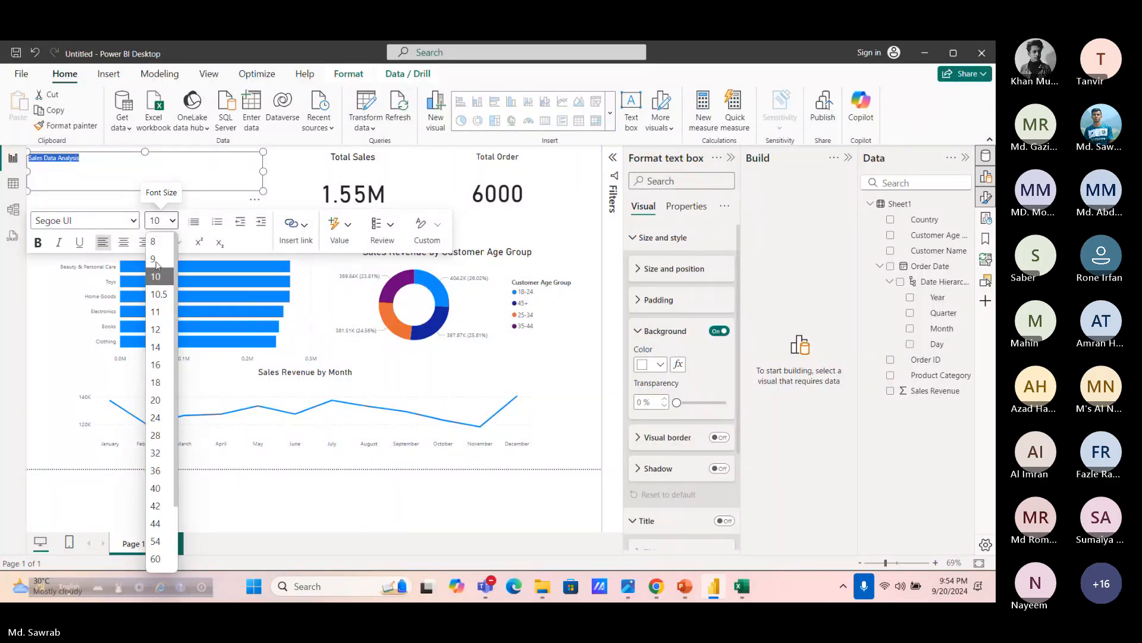
left_click(160, 398)
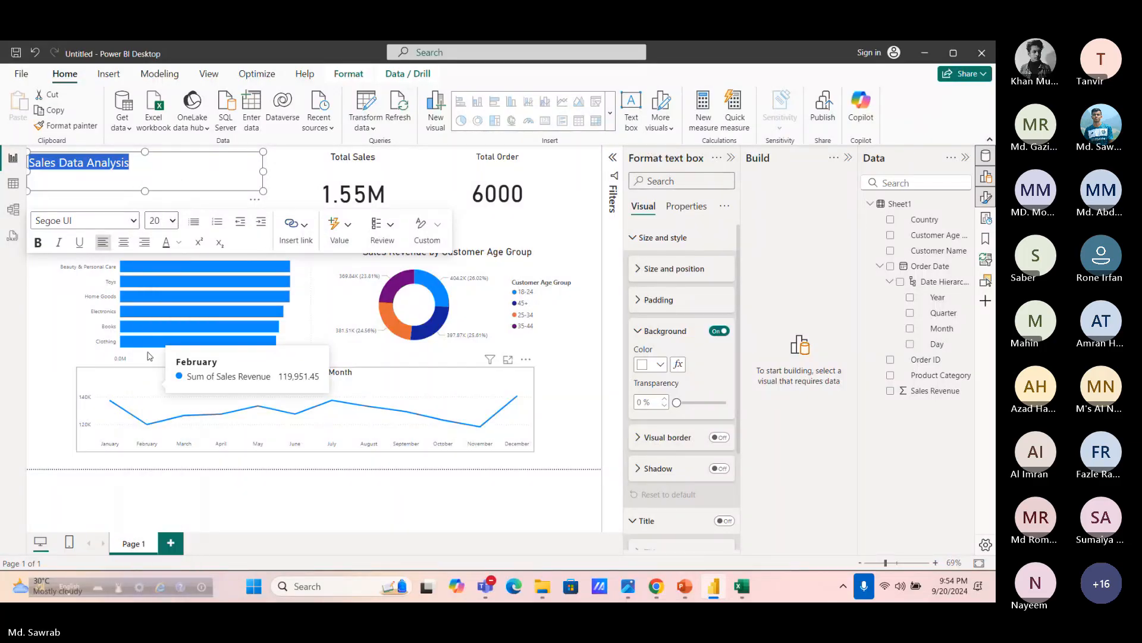
Set the "Sales Data Analysis" heading's font size to 36 and make it bold
left_click(173, 222)
left_click(157, 430)
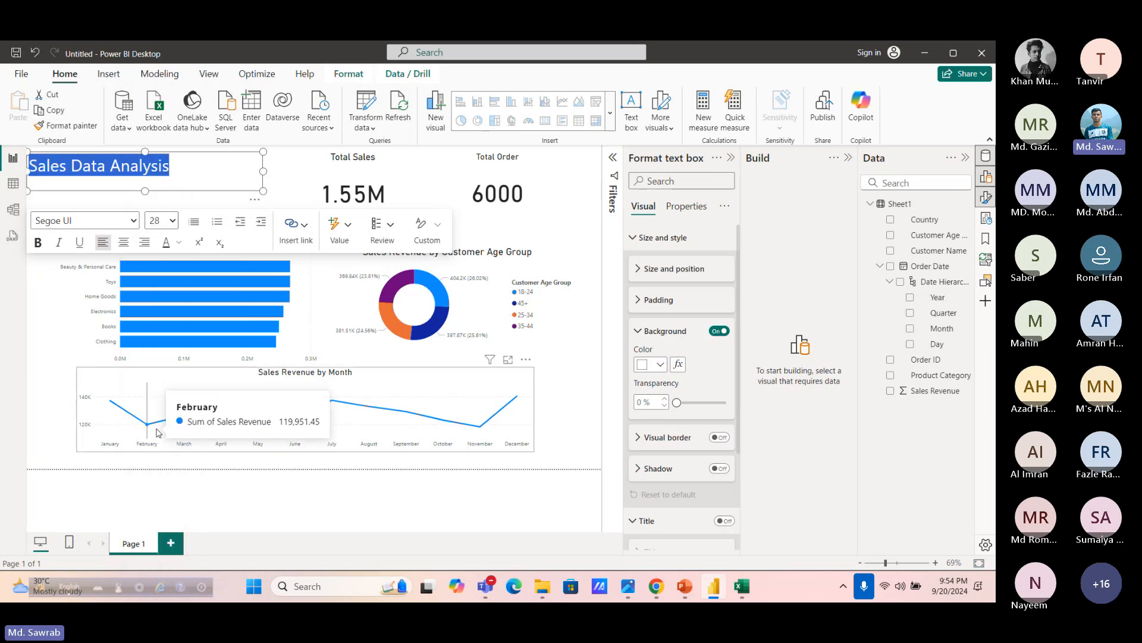
left_click(169, 225)
left_click(156, 471)
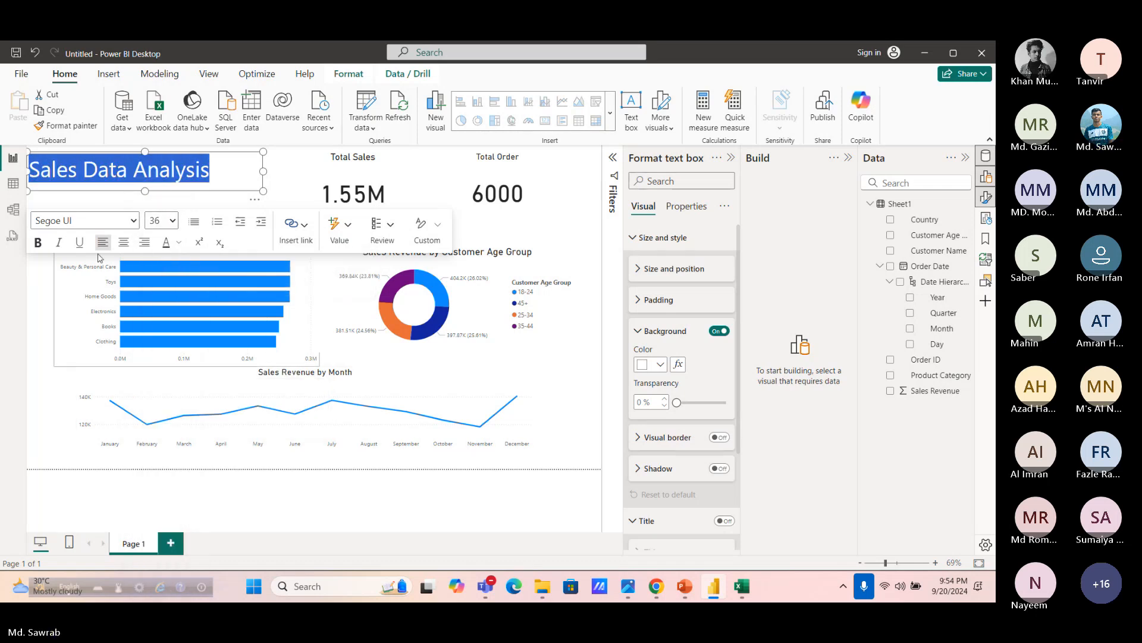
left_click(37, 242)
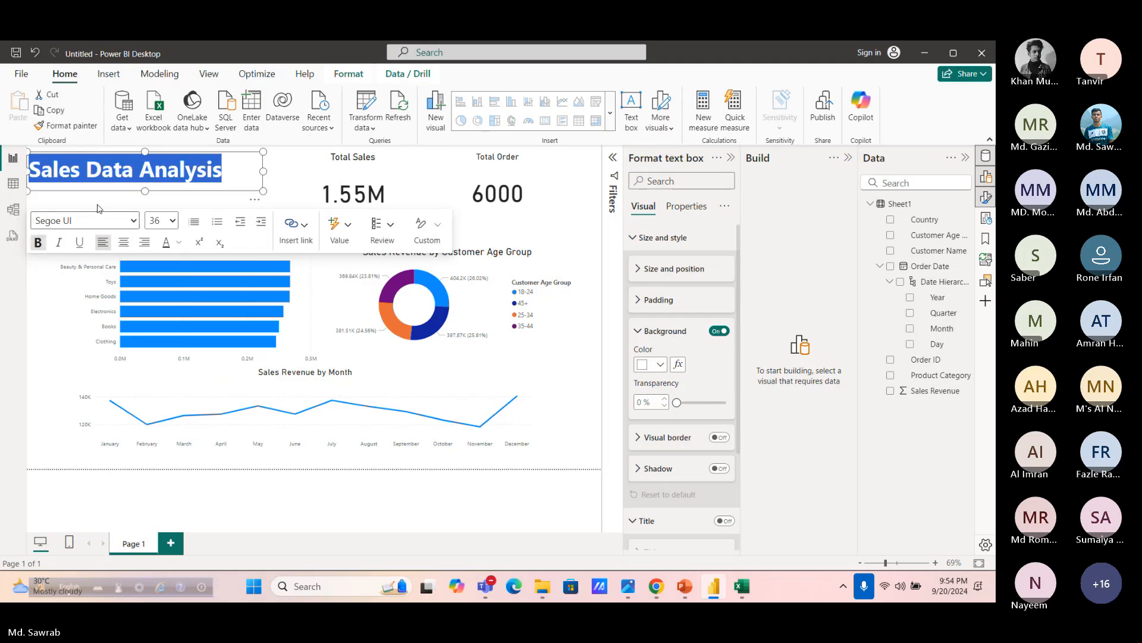
left_click(272, 172)
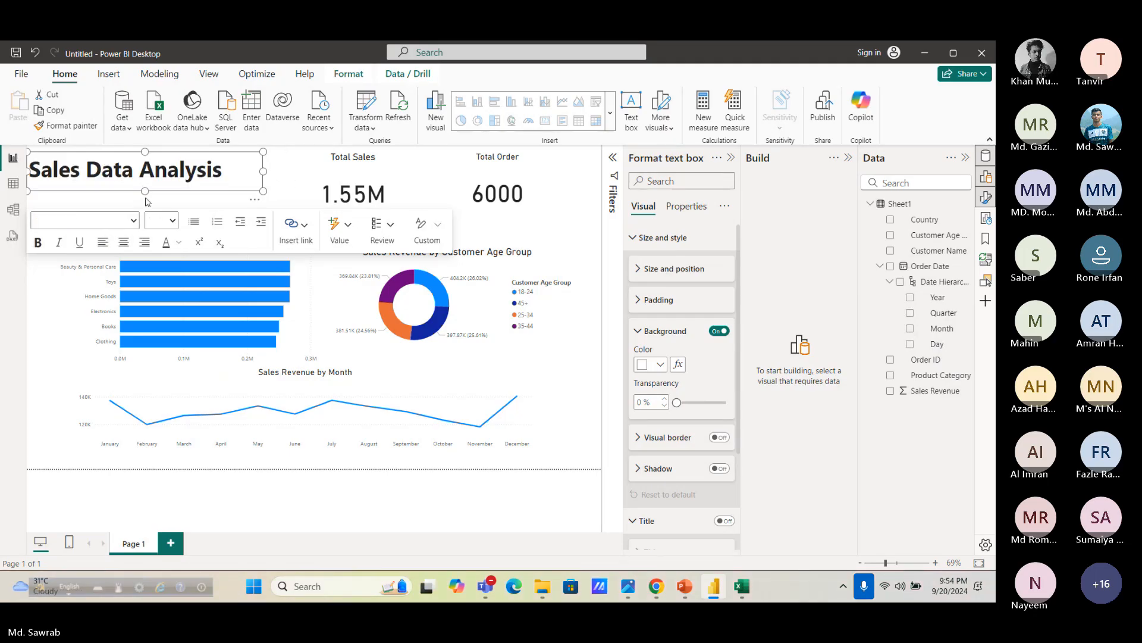
Make the heading's text box slightly taller and move it a little inward from the page's upper-left corner
mouse_move(145, 192)
left_mouse_down()
mouse_move(147, 201)
mouse_move(139, 171)
left_mouse_up()
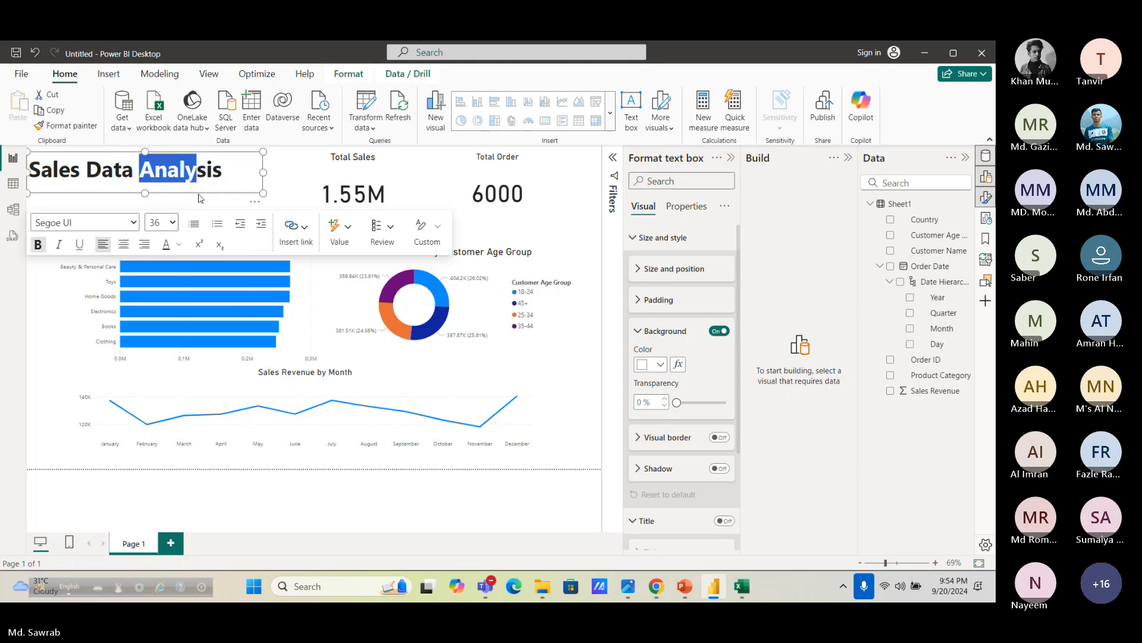
left_click(293, 175)
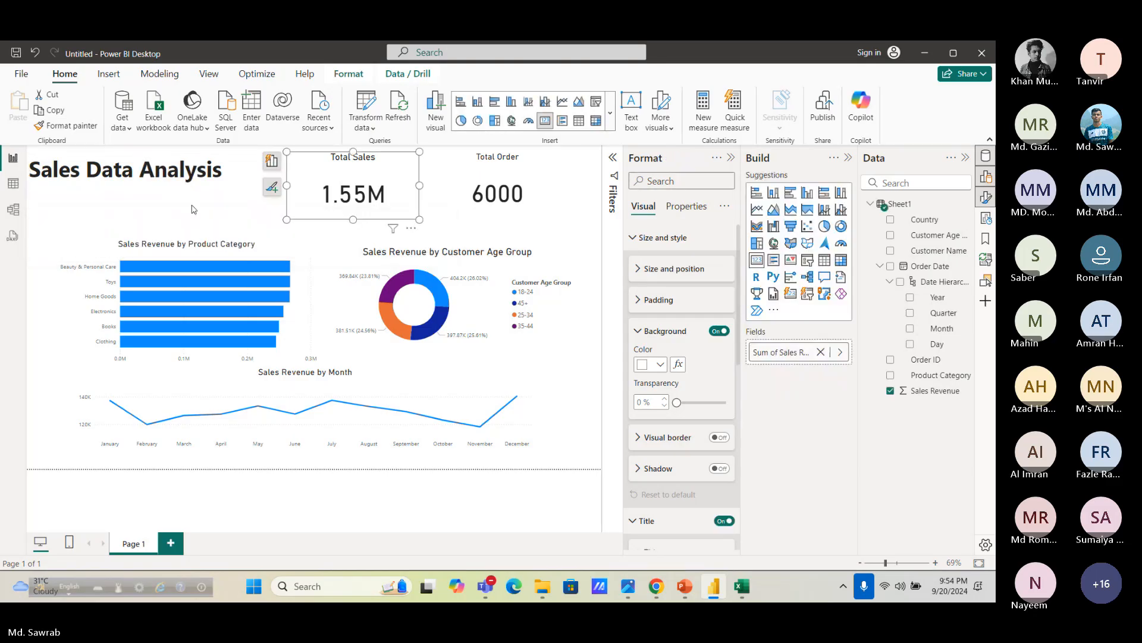
left_click(67, 225)
left_click(80, 169)
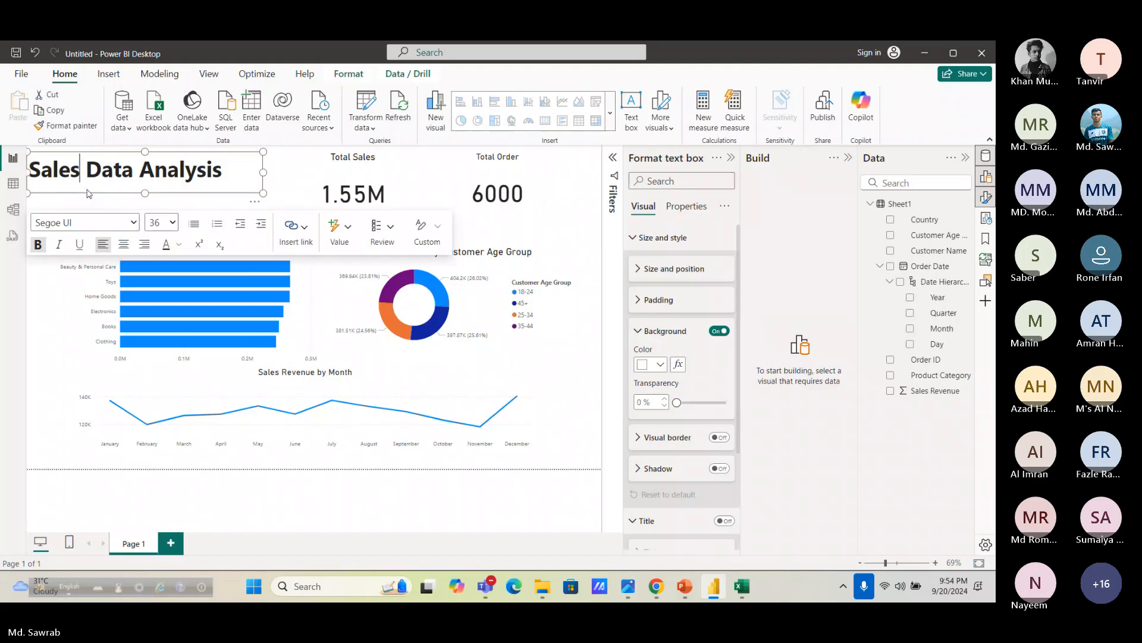
key("shift+Left")
left_click(276, 179)
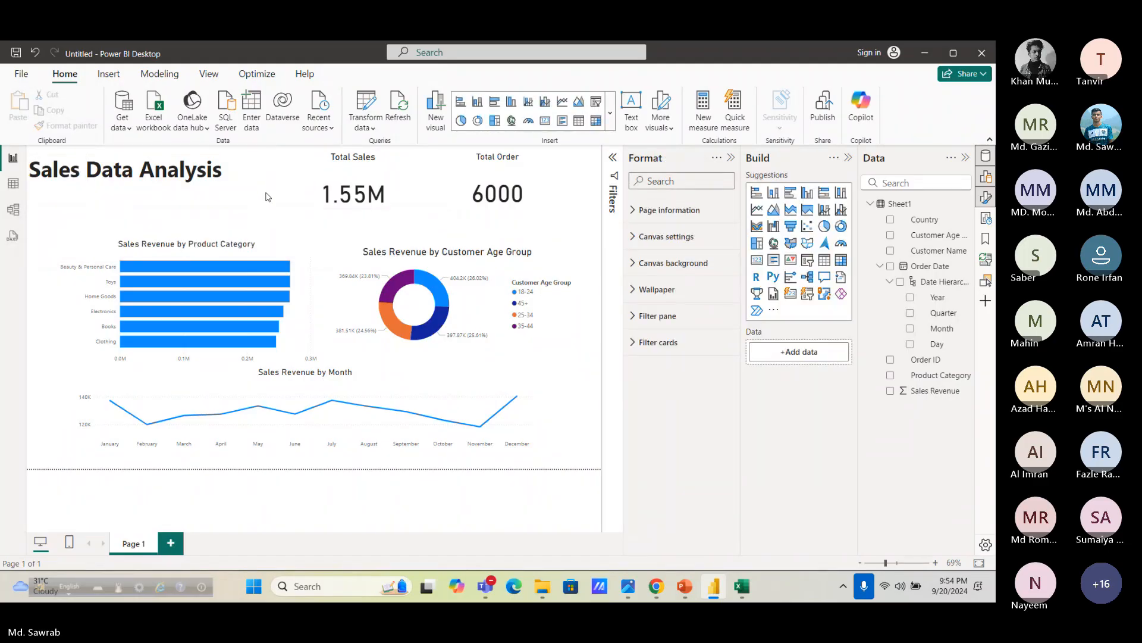
left_click(260, 193)
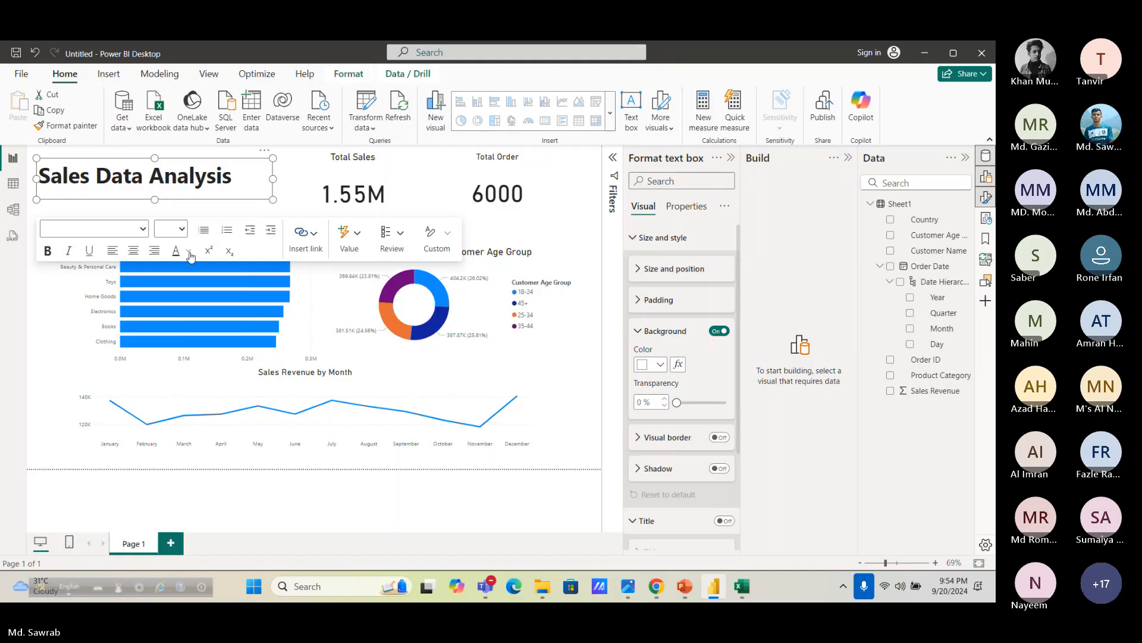
Move the product category bar chart up and toward the page's left edge, and trim its height slightly from the top
left_click(74, 316)
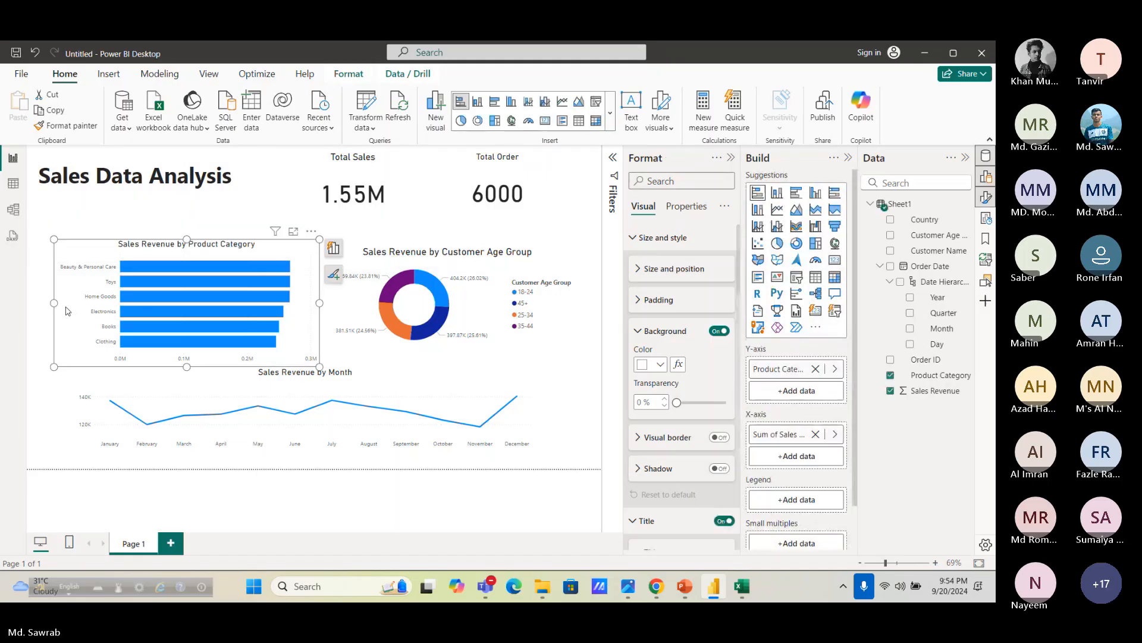
left_click_drag(52, 302, 54, 301)
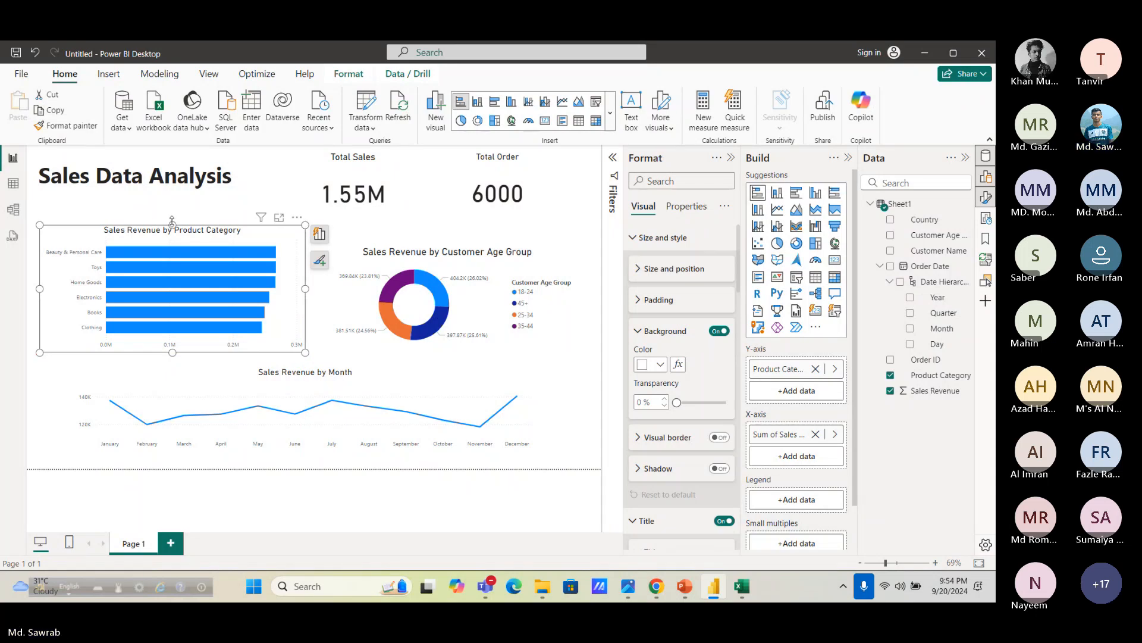
left_click_drag(172, 223, 172, 230)
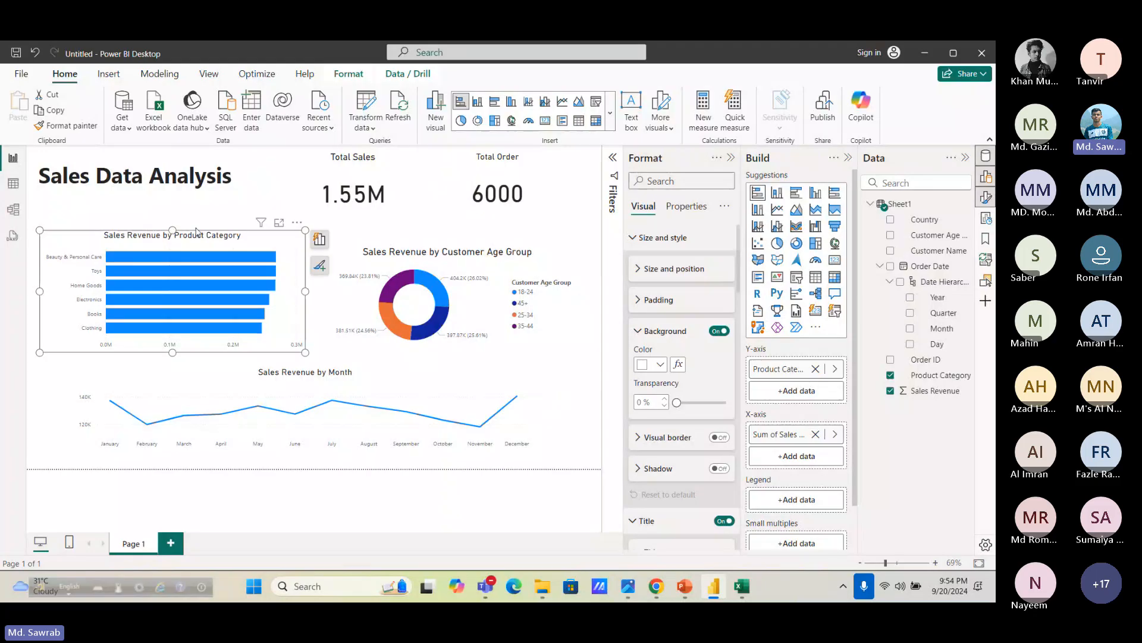
Extend the age group donut chart up to the bar chart's top edge, and widen the monthly line chart on both sides, slightly lower
left_click(382, 238)
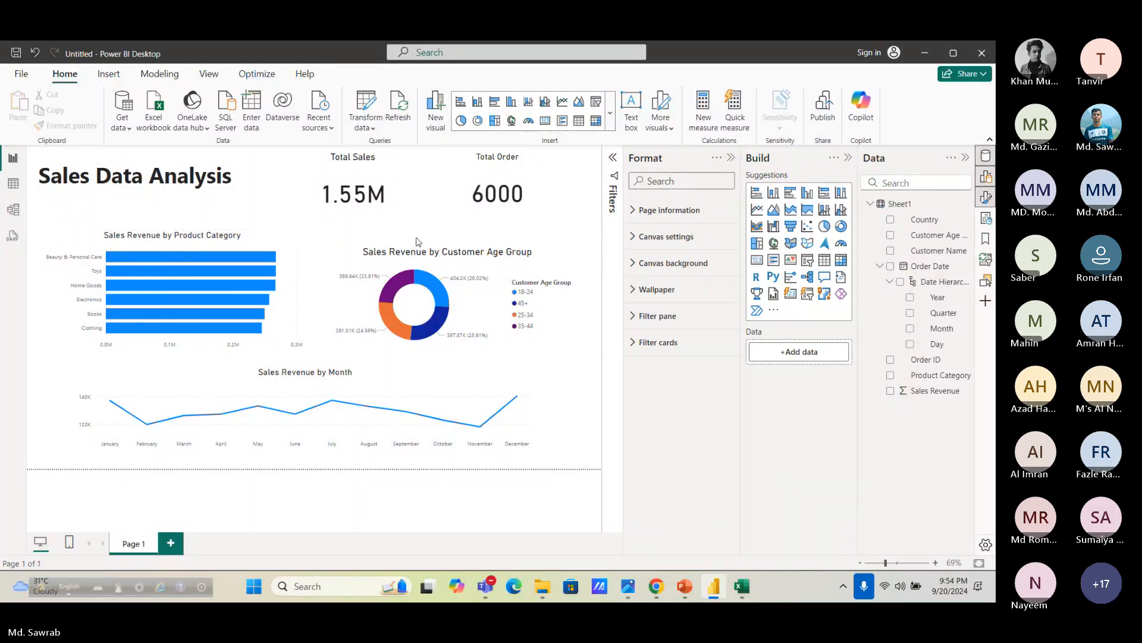
left_click(451, 255)
left_click_drag(447, 244, 447, 229)
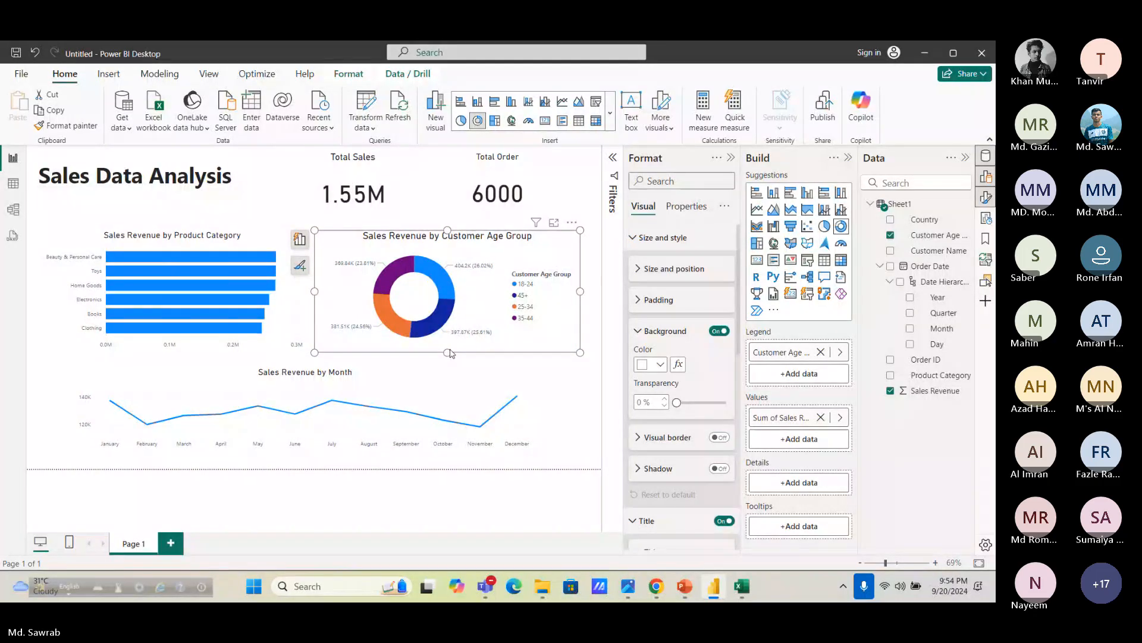
left_click_drag(451, 353, 448, 353)
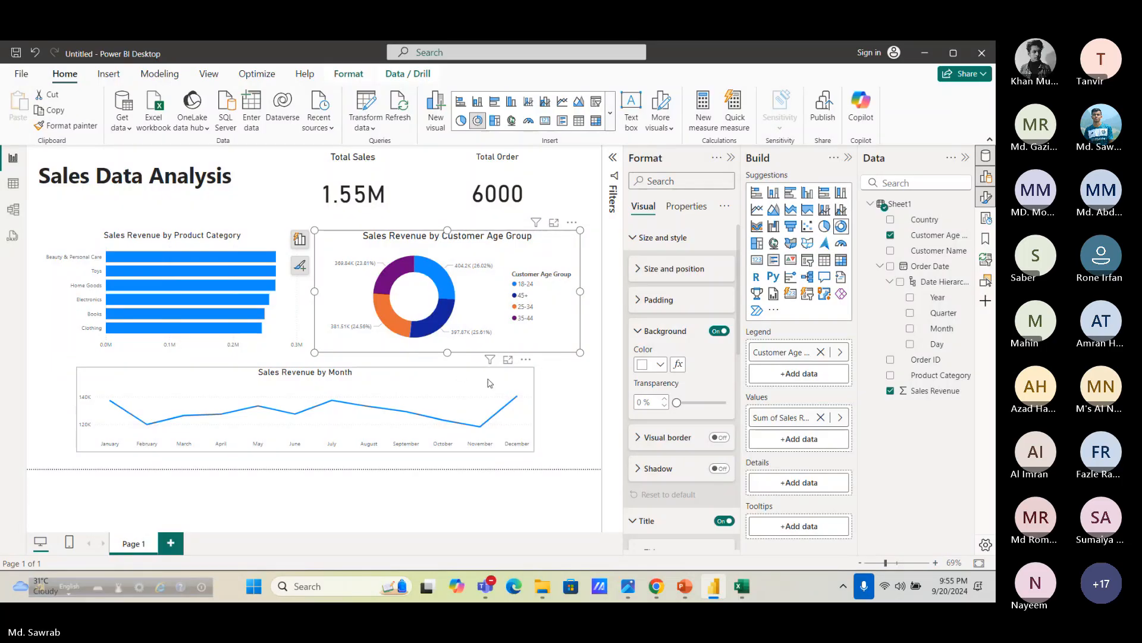
left_click(532, 392)
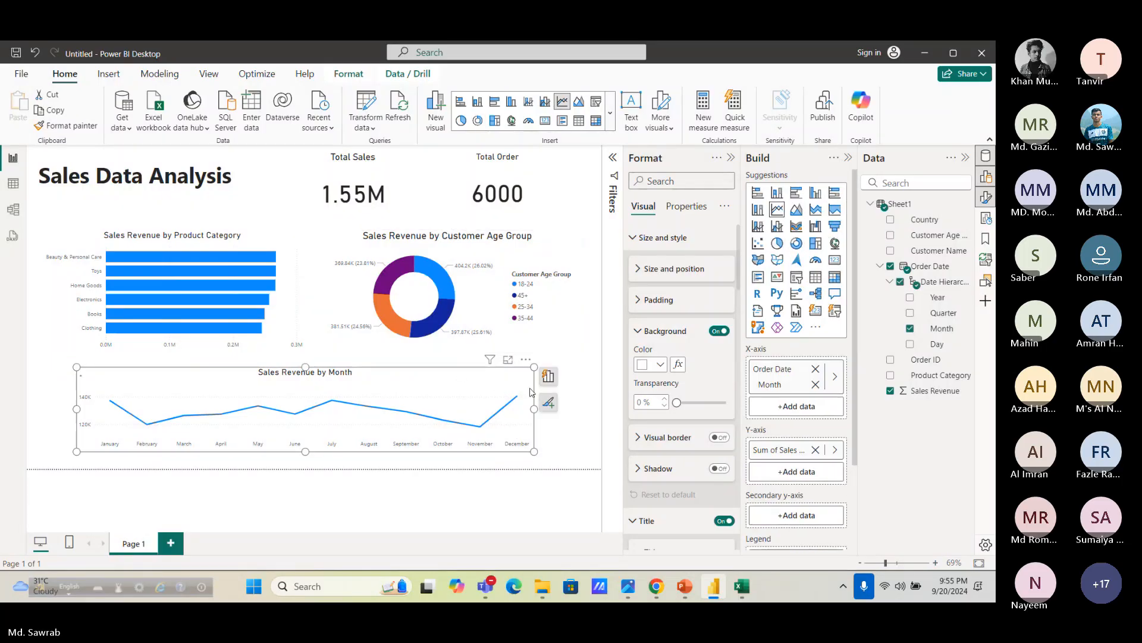
left_click_drag(531, 393, 550, 408)
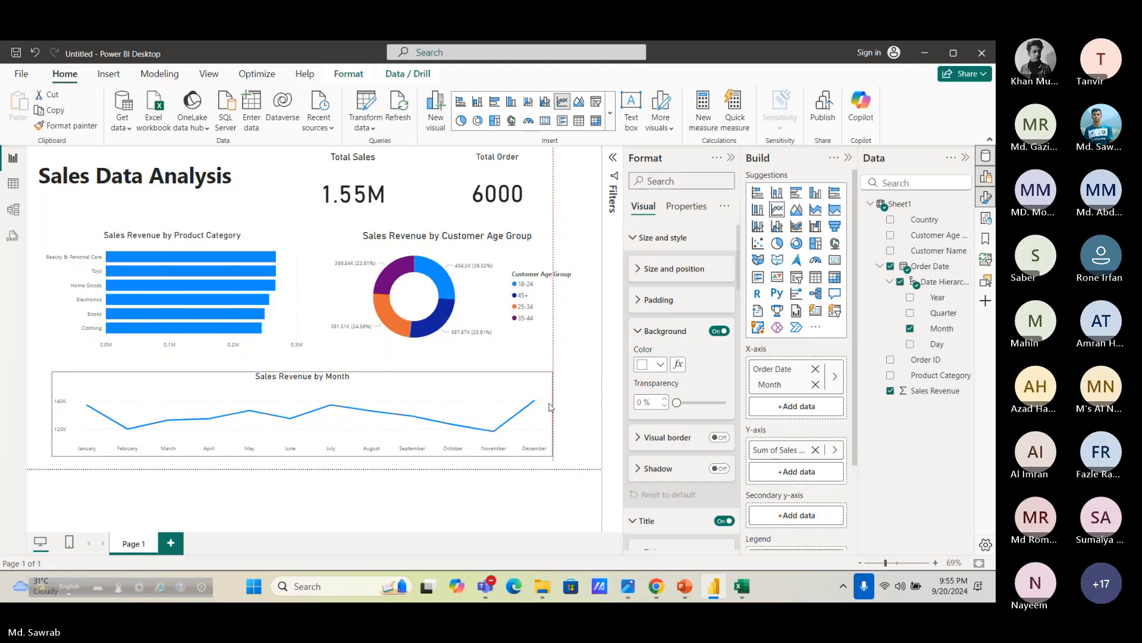
Turn on the shadow for the Sales Revenue by Product Category bar chart and expand the shadow settings
left_click(238, 237)
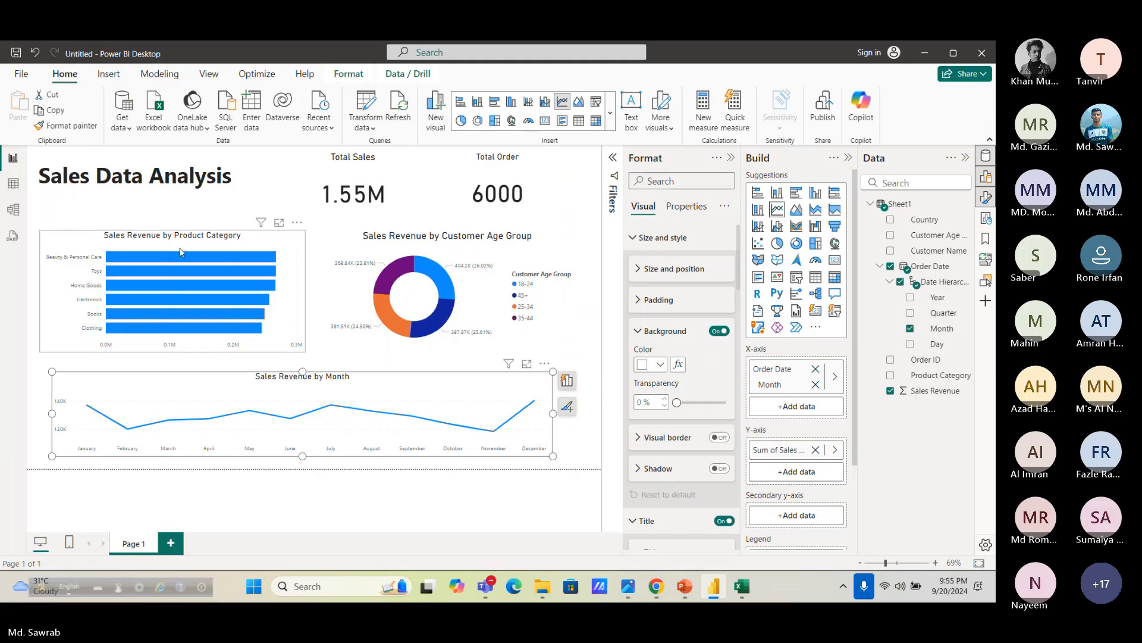
right_click(241, 235)
left_click(274, 317)
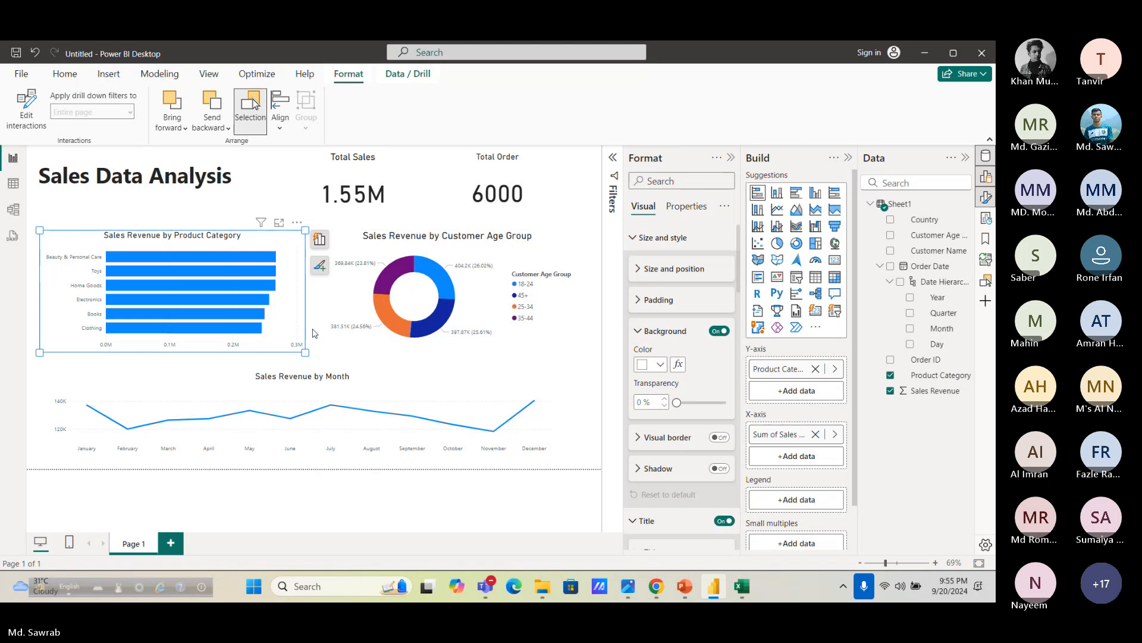
scroll(658, 412, "down", 5)
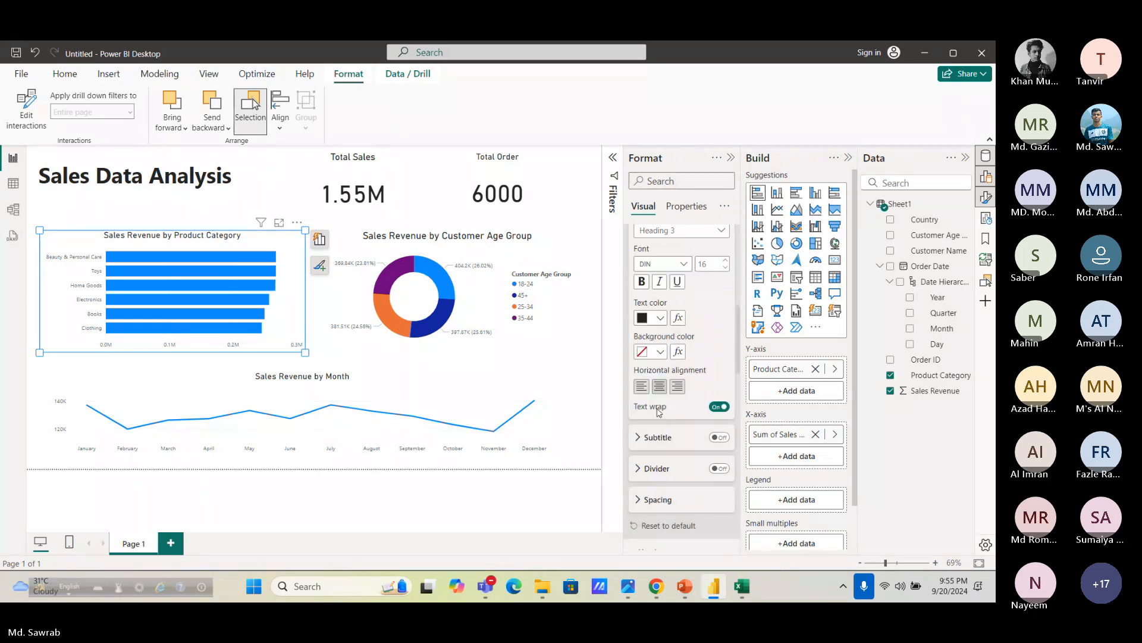
scroll(658, 412, "up", 3)
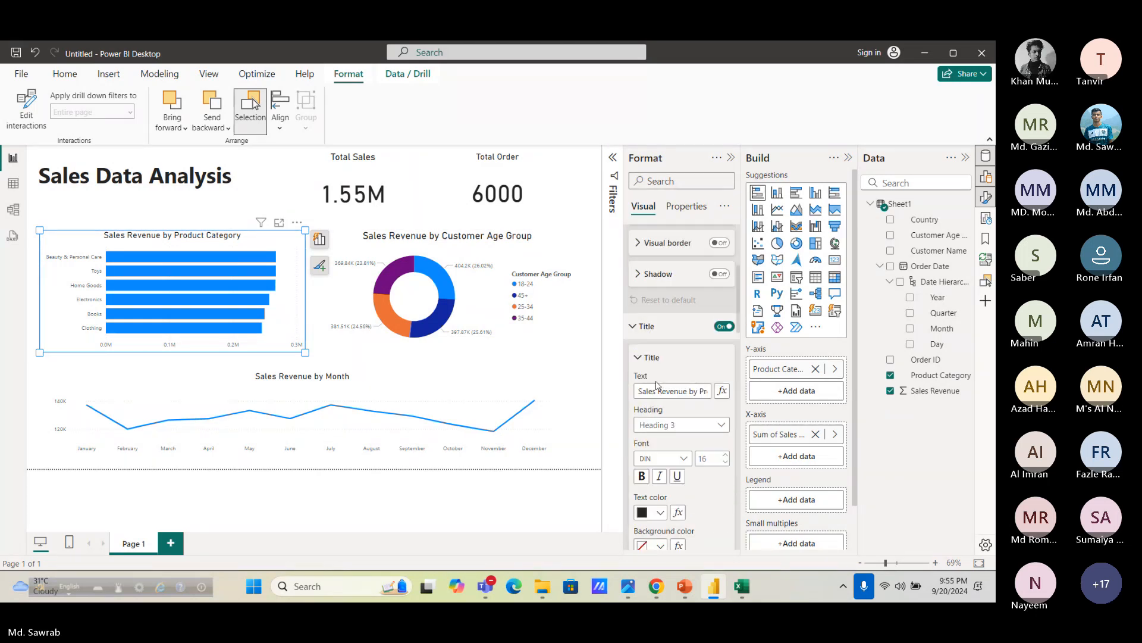
scroll(657, 385, "up", 2)
left_click(720, 404)
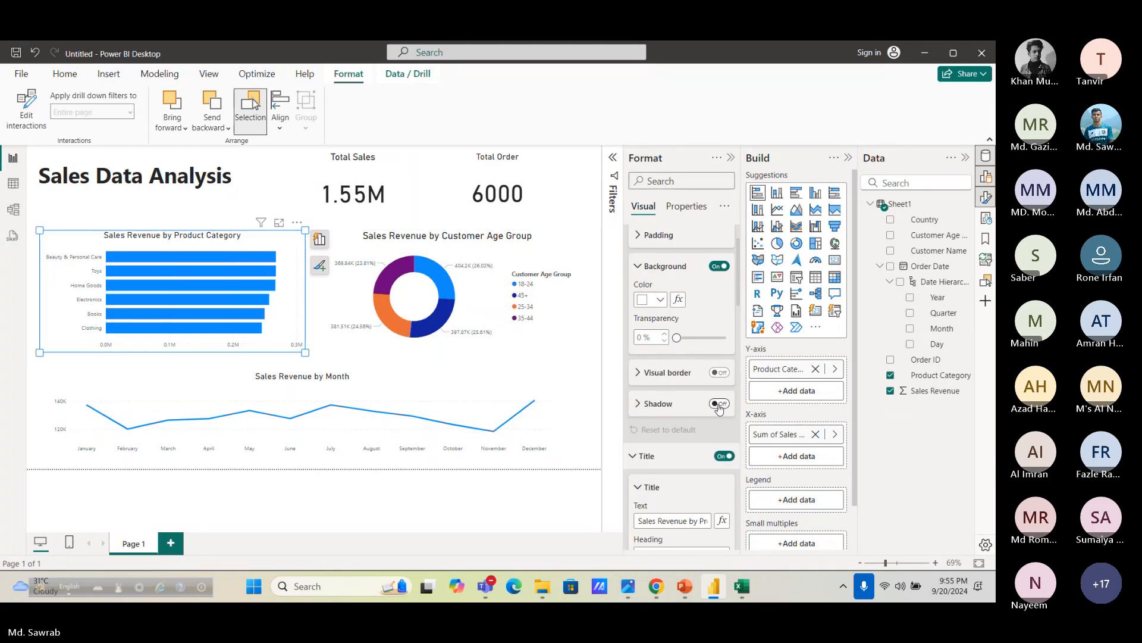
left_click(651, 404)
scroll(664, 384, "down", 4)
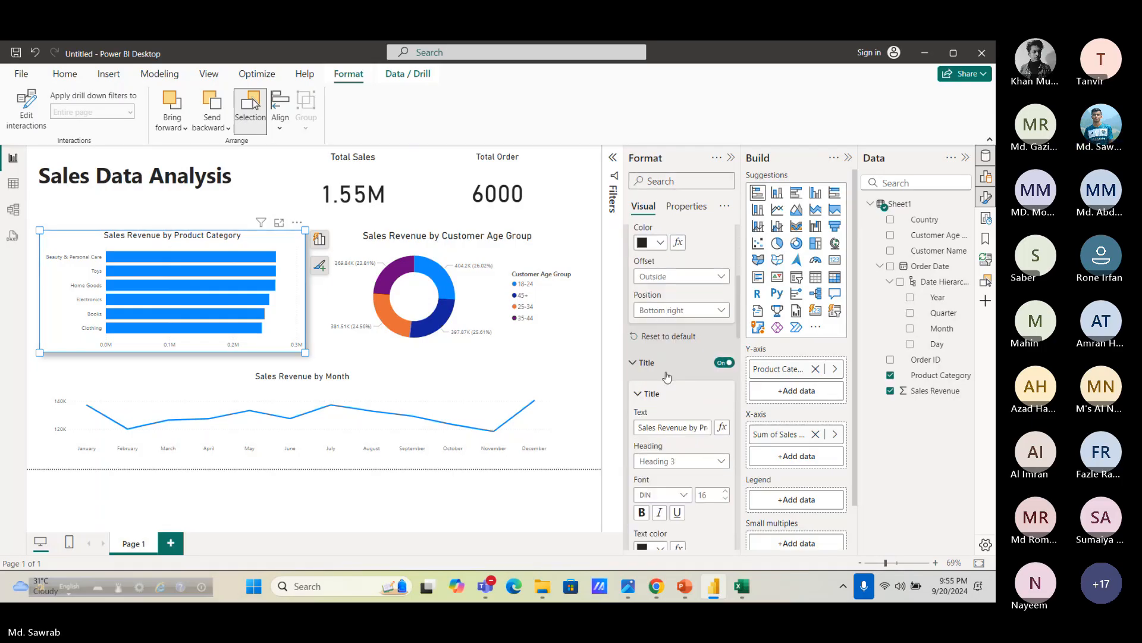
Set the bar chart's shadow offset to Outside and its position to Bottom right
scroll(666, 377, "up", 4)
scroll(673, 357, "down", 2)
left_click(691, 340)
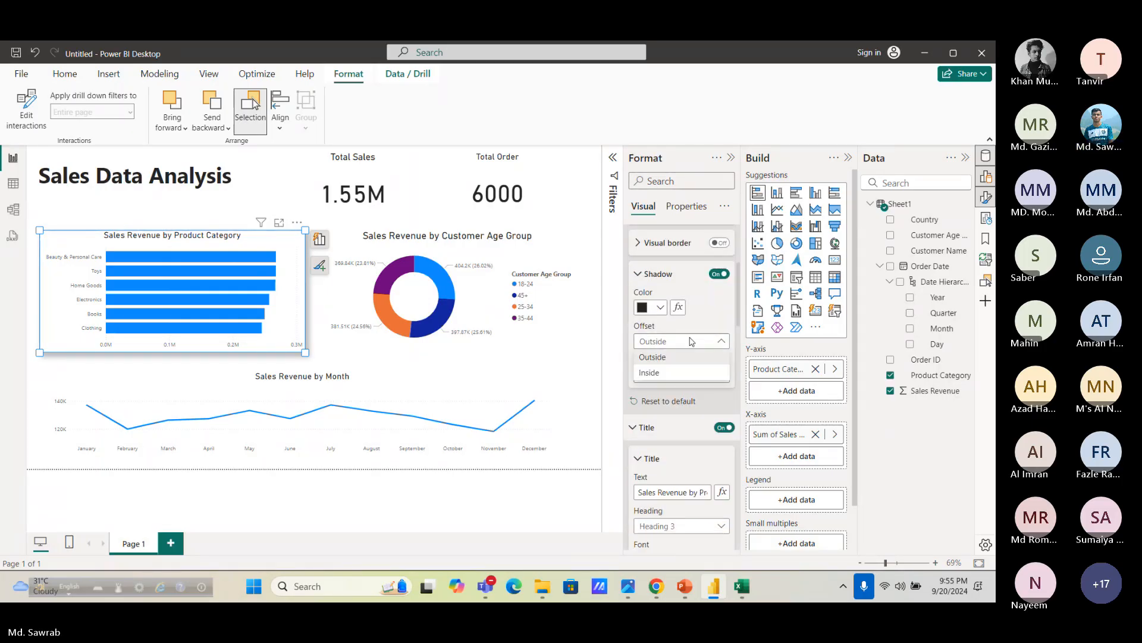
left_click(684, 356)
left_click(678, 375)
left_click(680, 395)
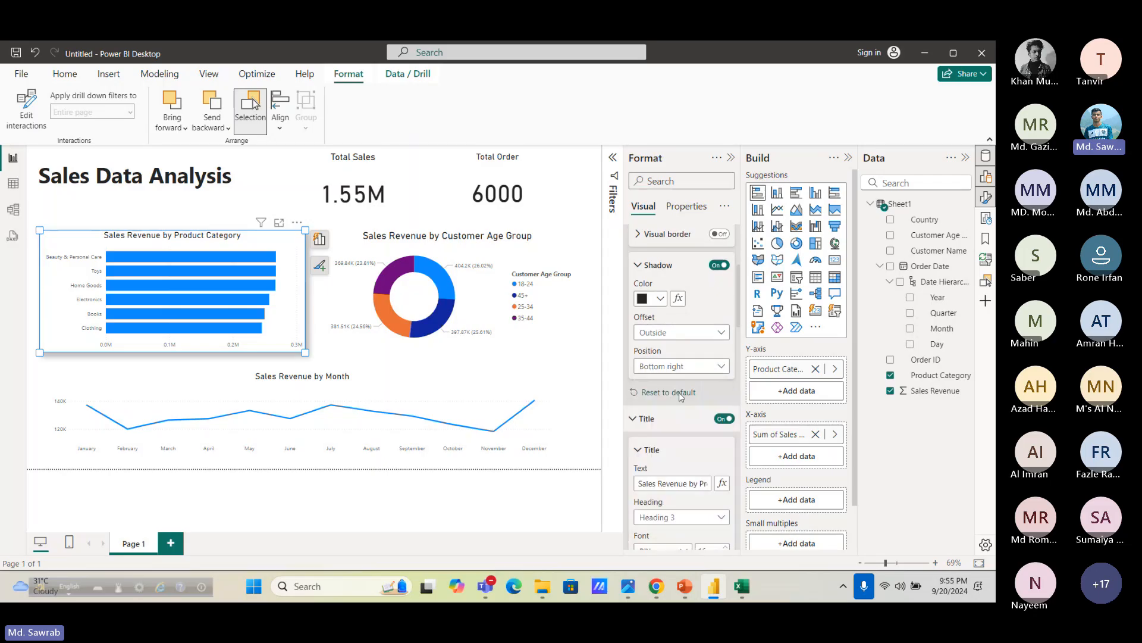
Turn on the bar chart's visual border with rounded corners of 7 px and deselect the chart
scroll(660, 357, "up", 3)
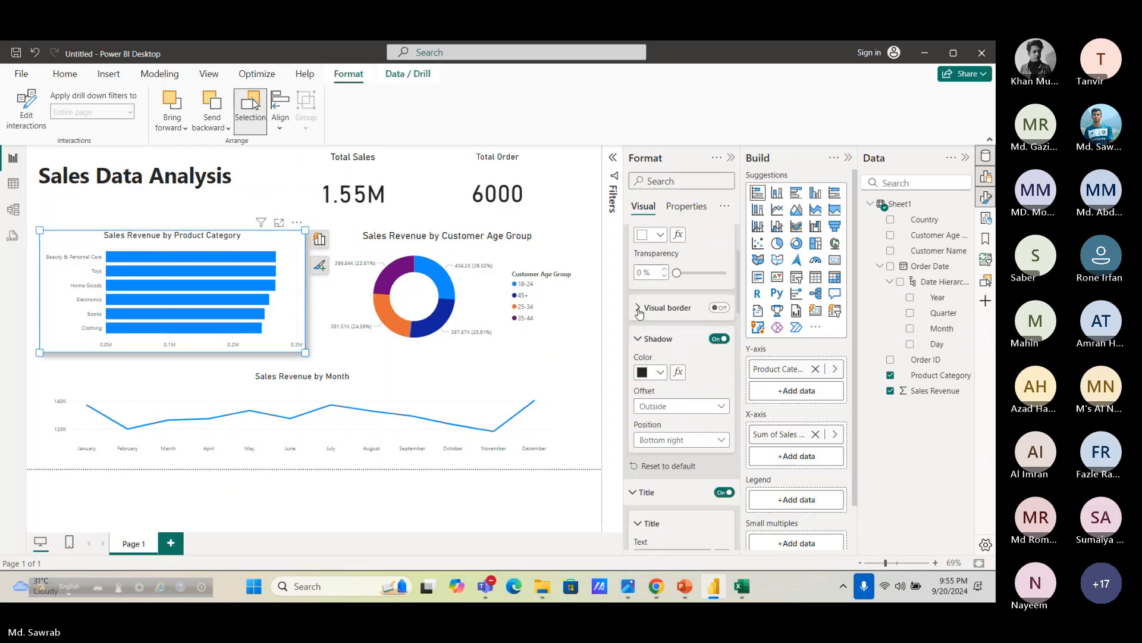
left_click(639, 313)
left_click(719, 307)
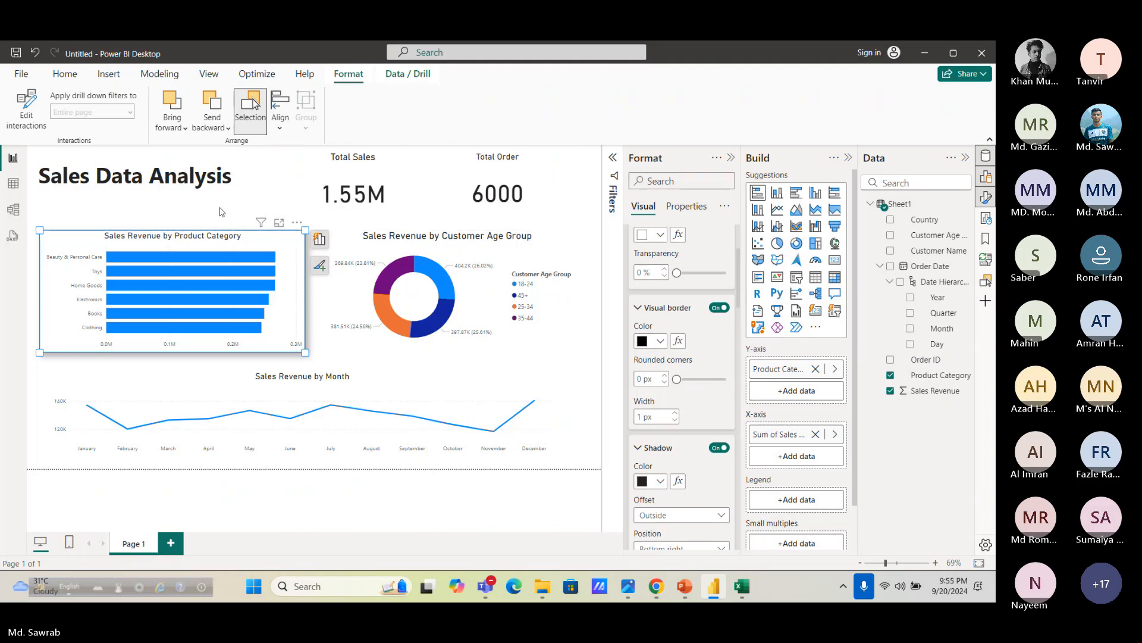
left_click_drag(677, 379, 688, 382)
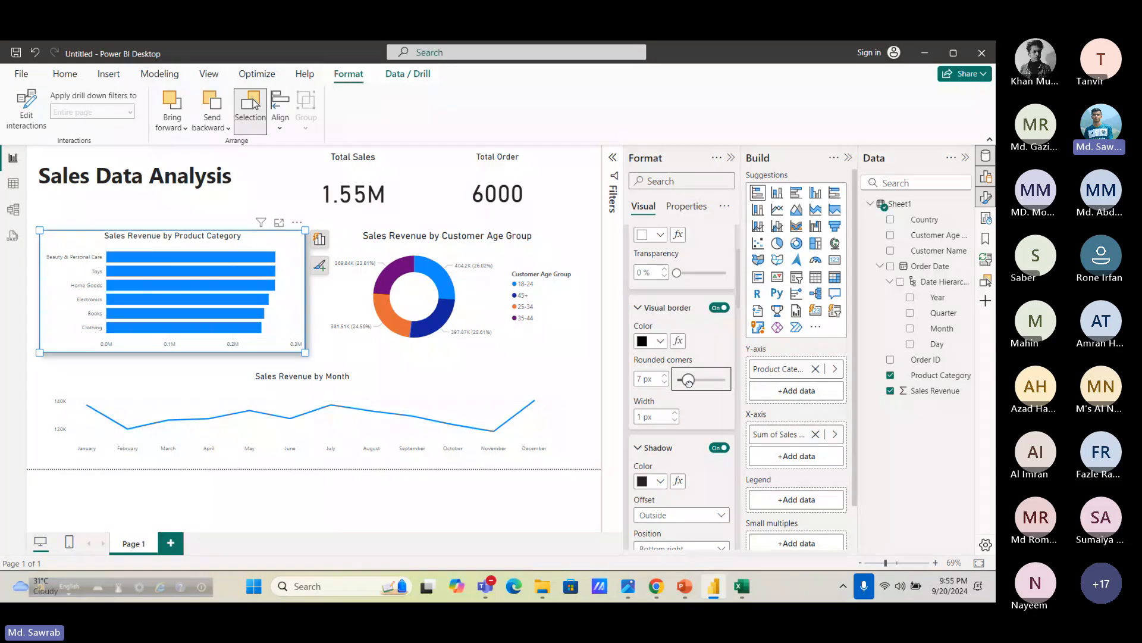
left_click(260, 198)
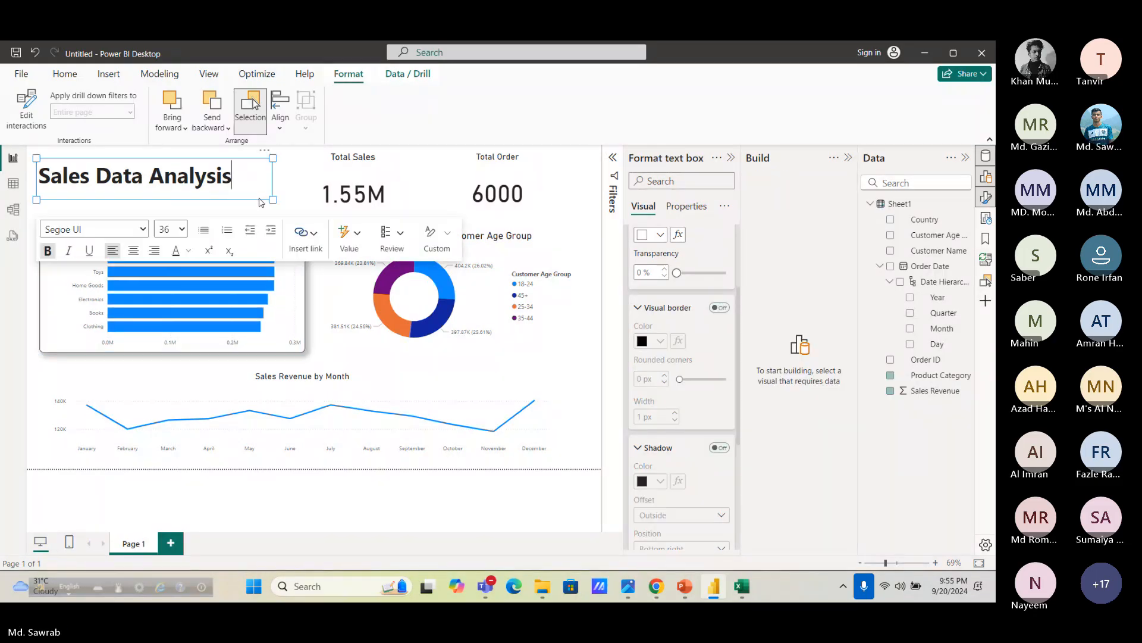
left_click(328, 359)
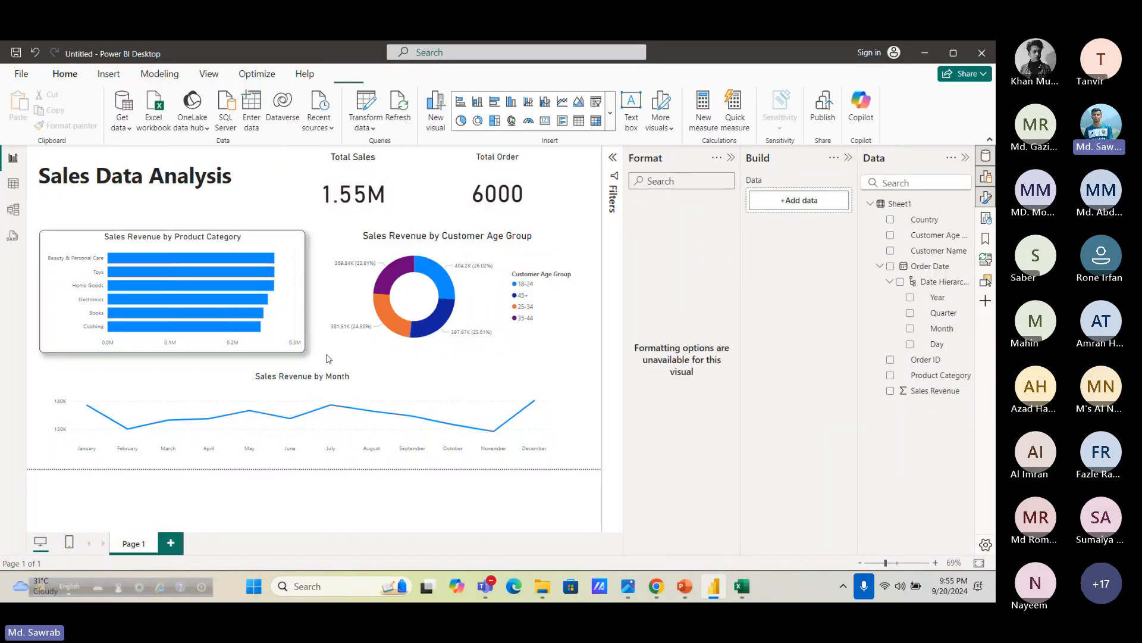
Turn on the shadow and the visual border for the Sales Revenue by Customer Age Group donut chart
left_click(379, 309)
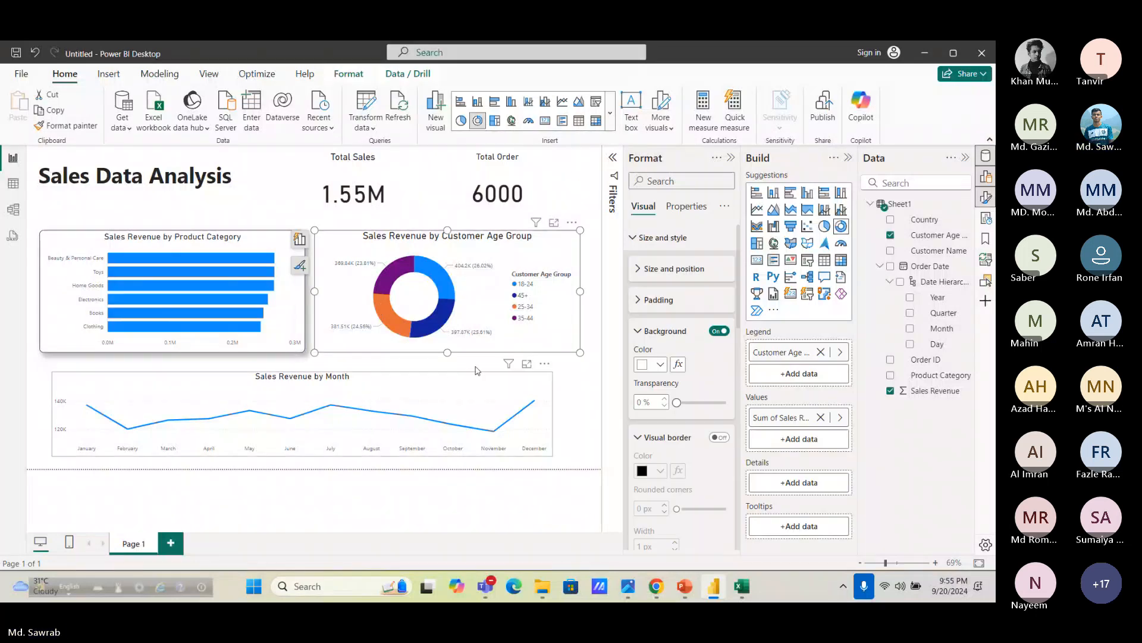
scroll(660, 329, "down", 3)
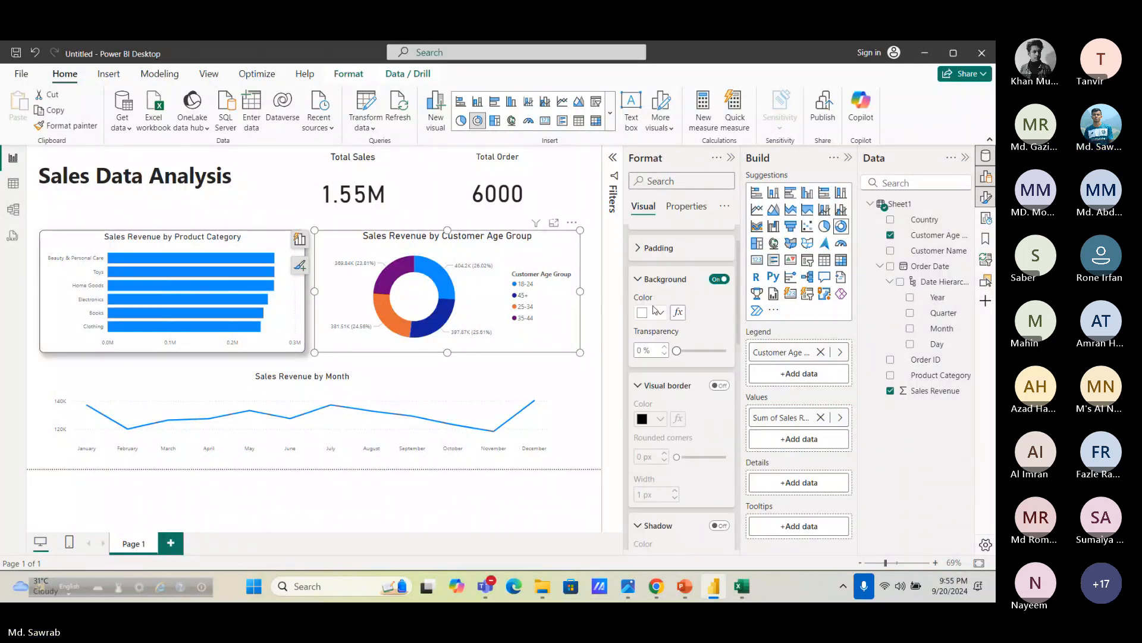
left_click(719, 439)
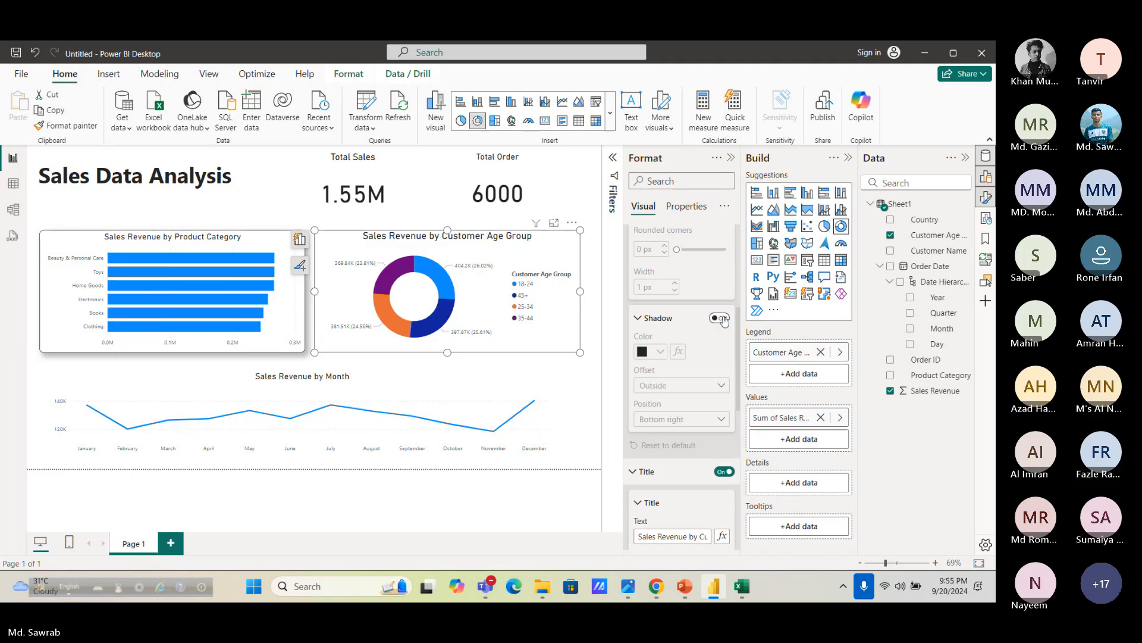
scroll(715, 324, "down", 1)
scroll(714, 323, "up", 3)
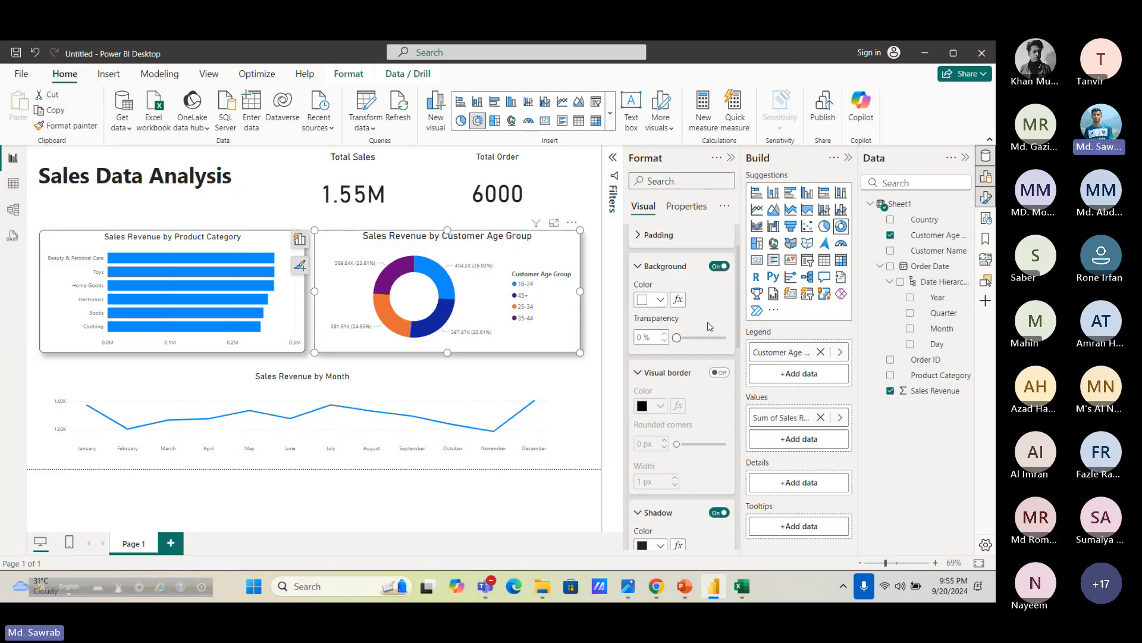
left_click(718, 374)
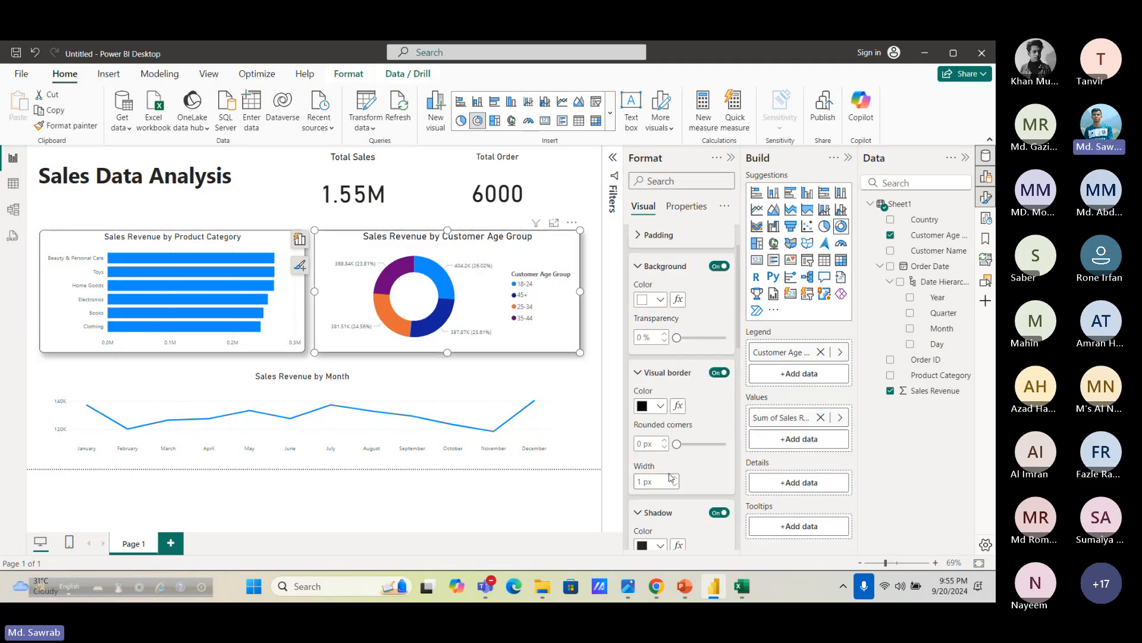
Set the rounded corners of the Customer Age Group donut chart's visual border to 11 px and deselect the chart
left_click_drag(676, 444, 683, 444)
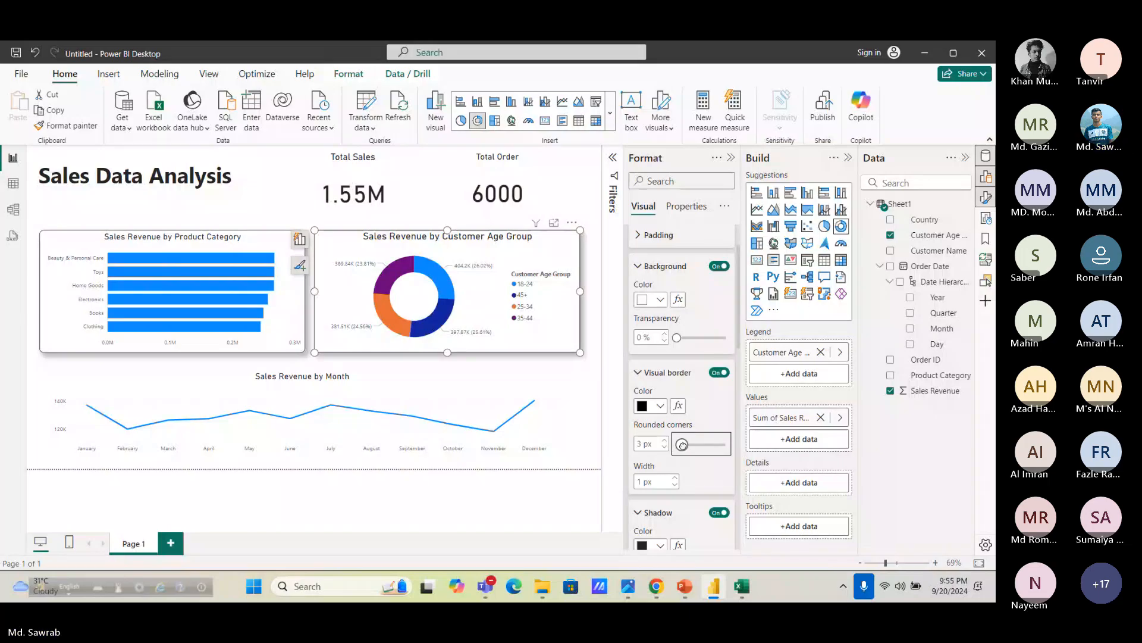
left_click_drag(683, 444, 693, 445)
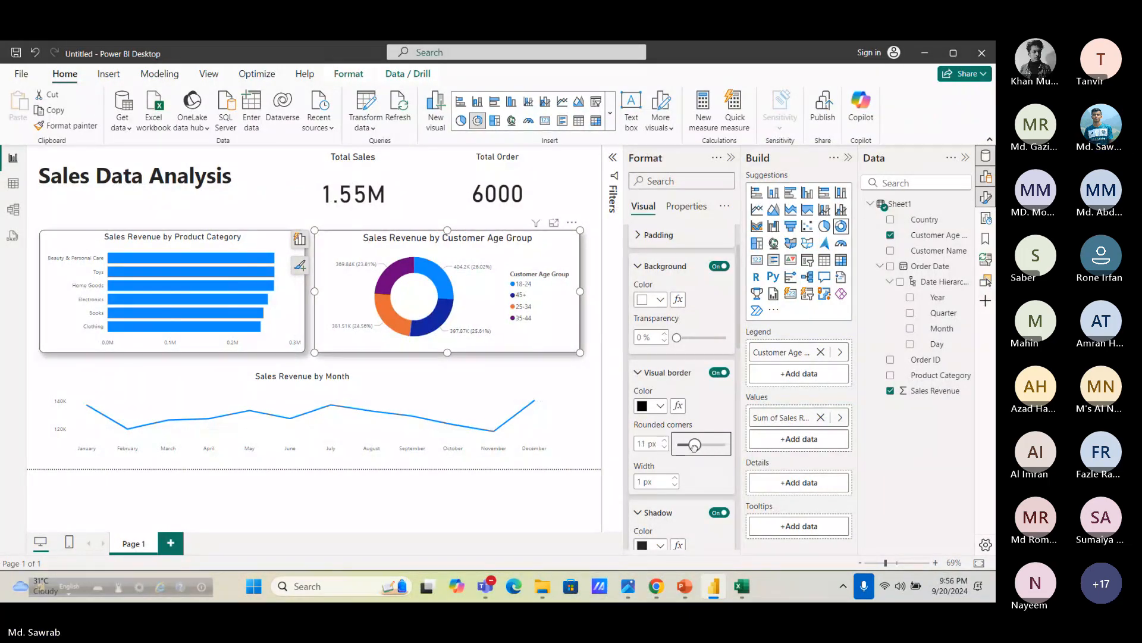
left_click(571, 396)
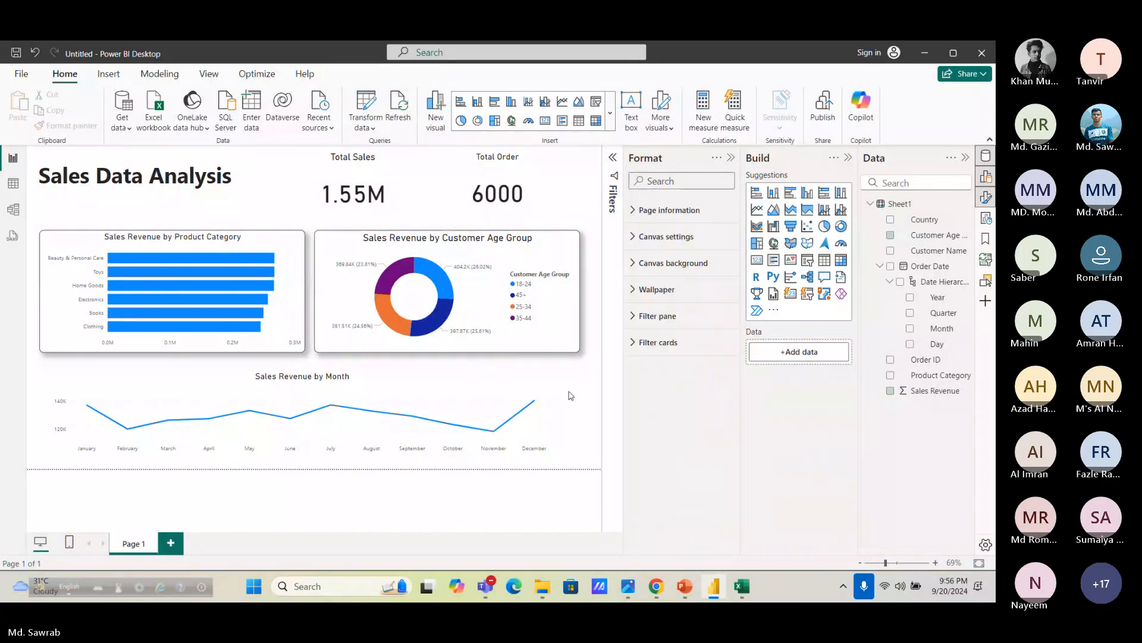
Widen the Sales Revenue by Month line chart on both sides to line up with the outer edges of the two charts above
left_click(534, 384)
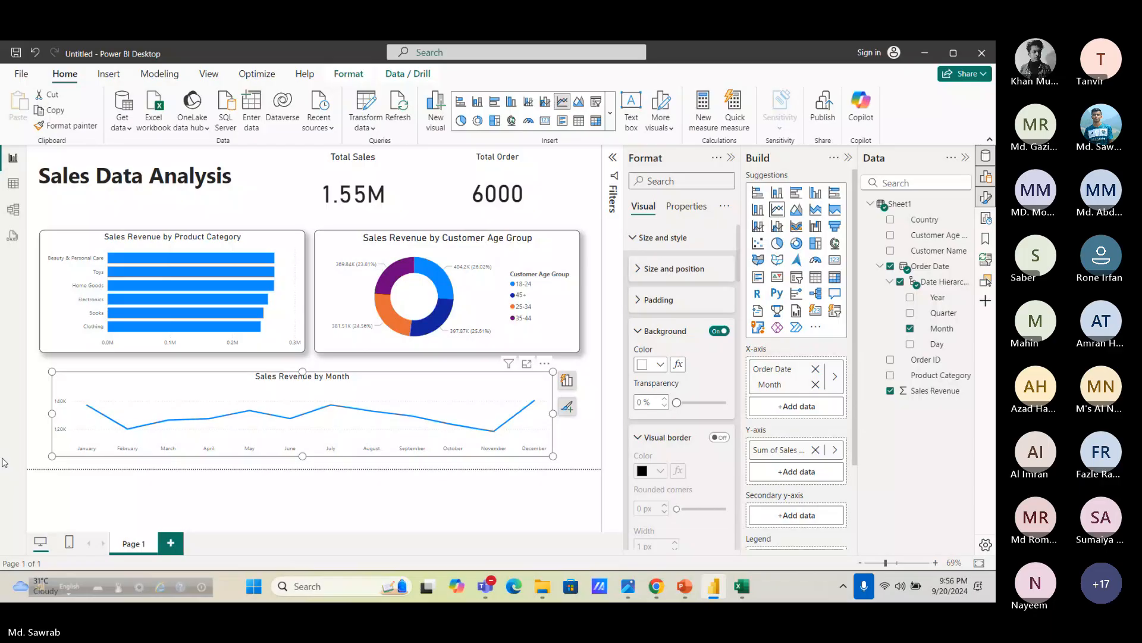
left_click_drag(50, 422, 43, 411)
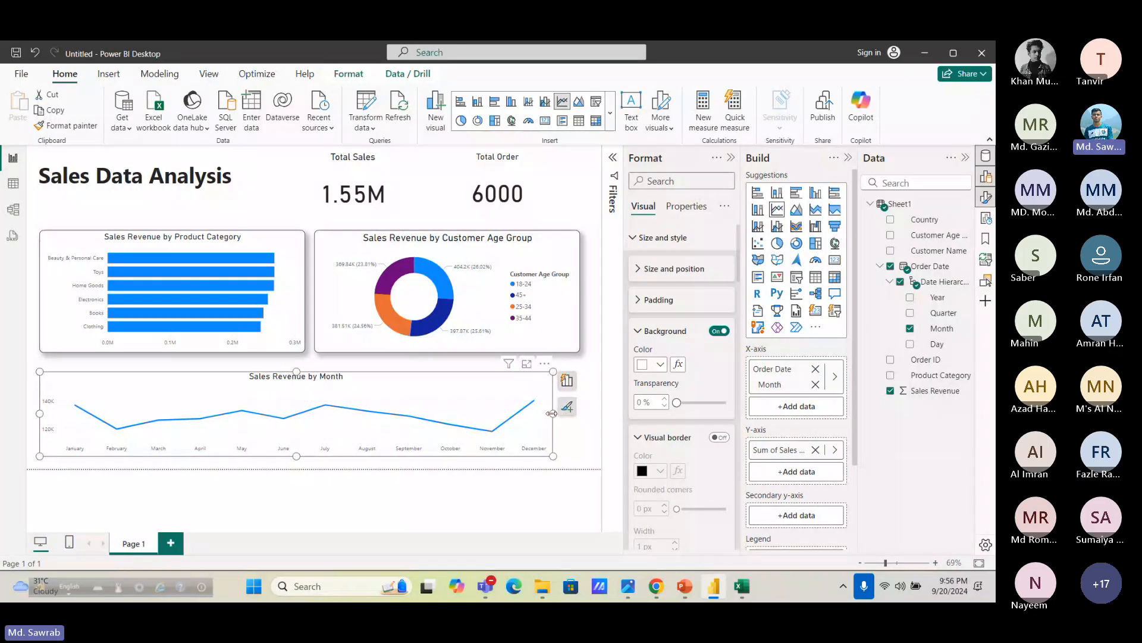
left_click_drag(552, 413, 581, 409)
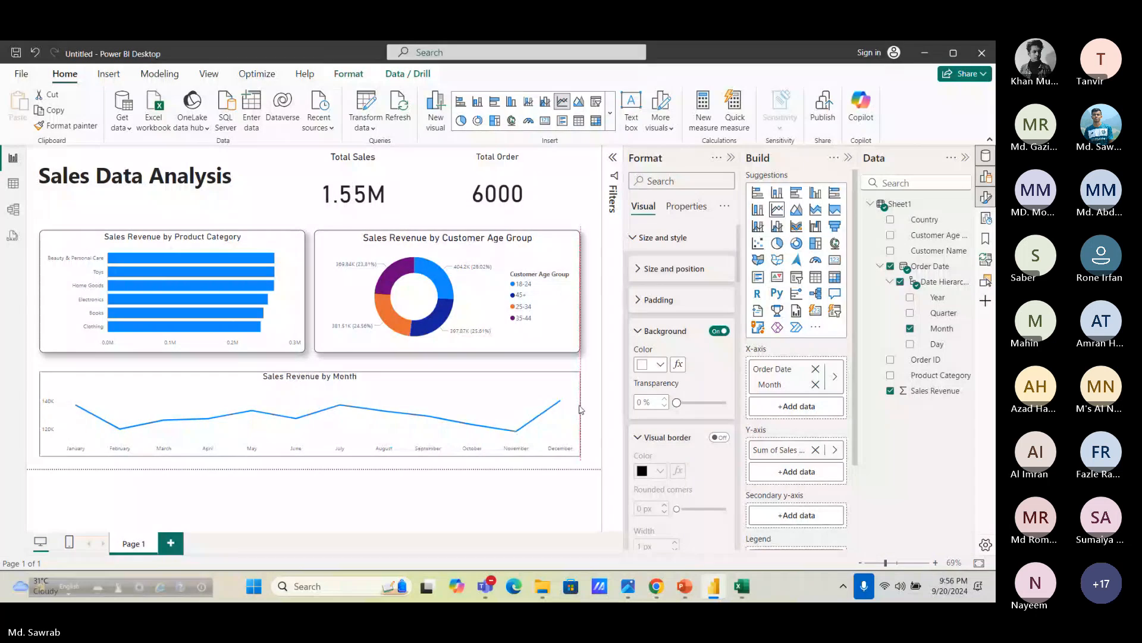
left_click_drag(582, 409, 580, 410)
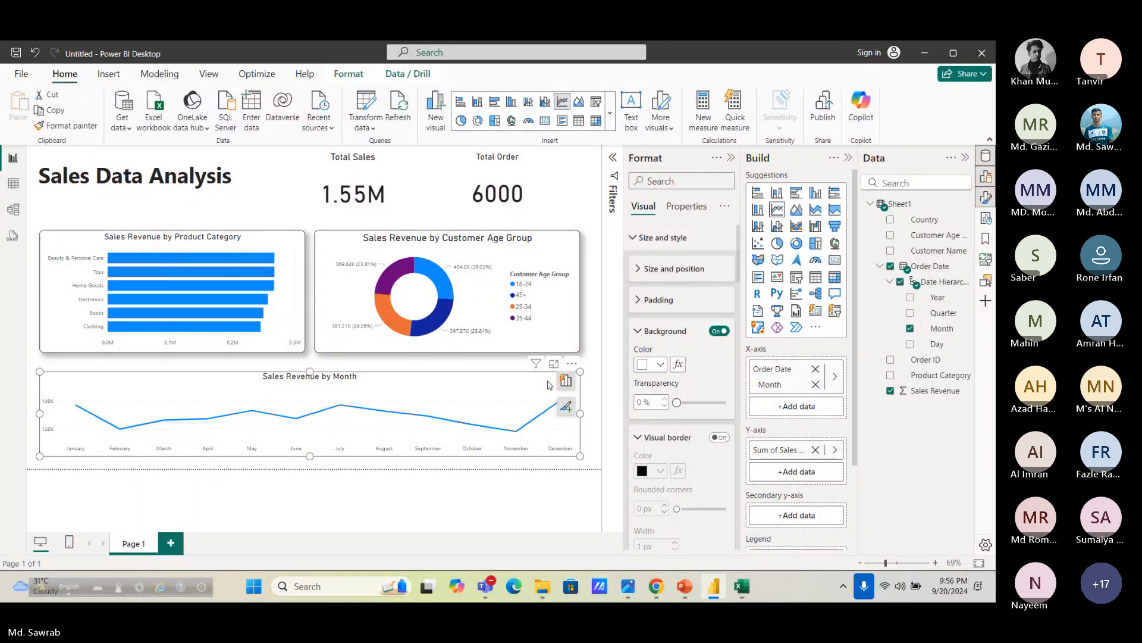
Turn on the shadow and the visual border with 10 px rounded corners for the Sales Revenue by Month line chart
right_click(548, 385)
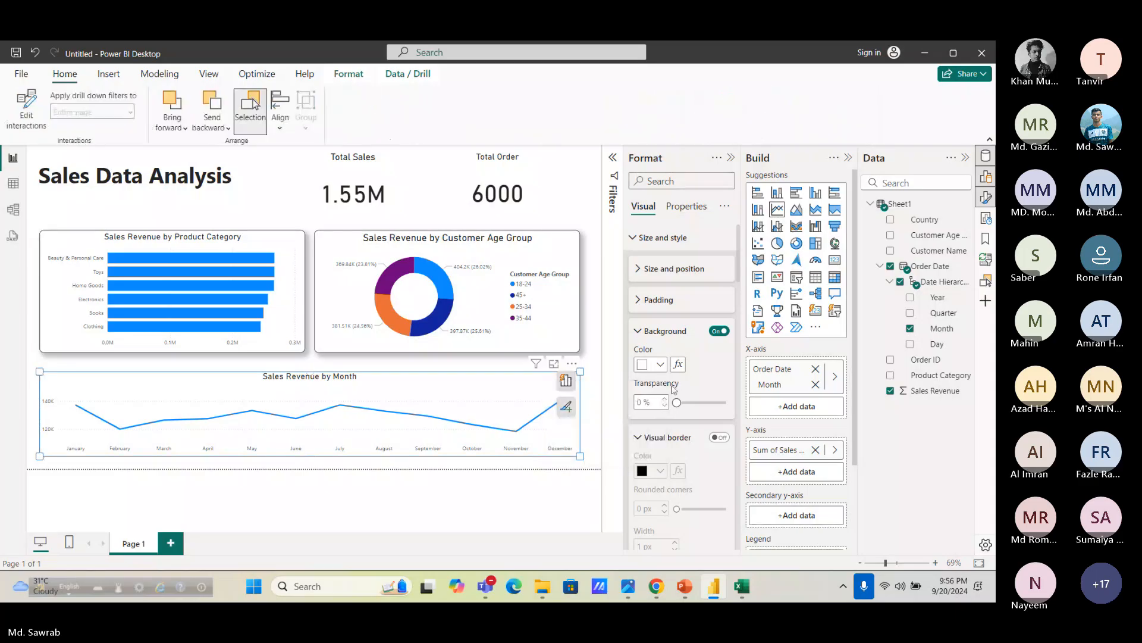
left_click(577, 451)
scroll(688, 289, "down", 2)
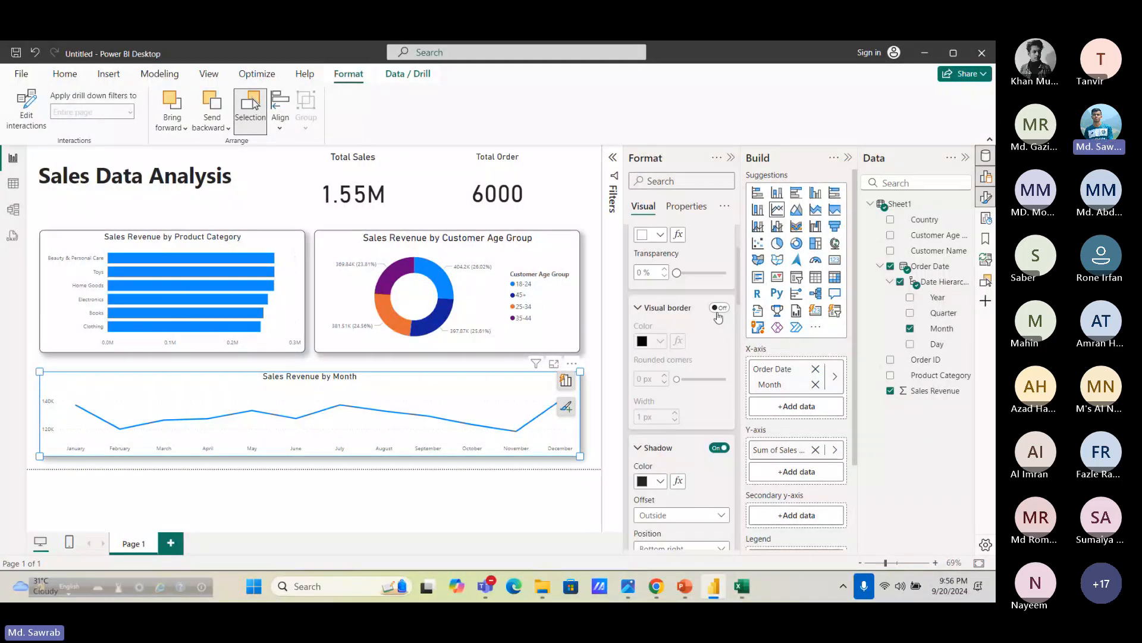
left_click(719, 307)
left_click_drag(677, 380, 693, 380)
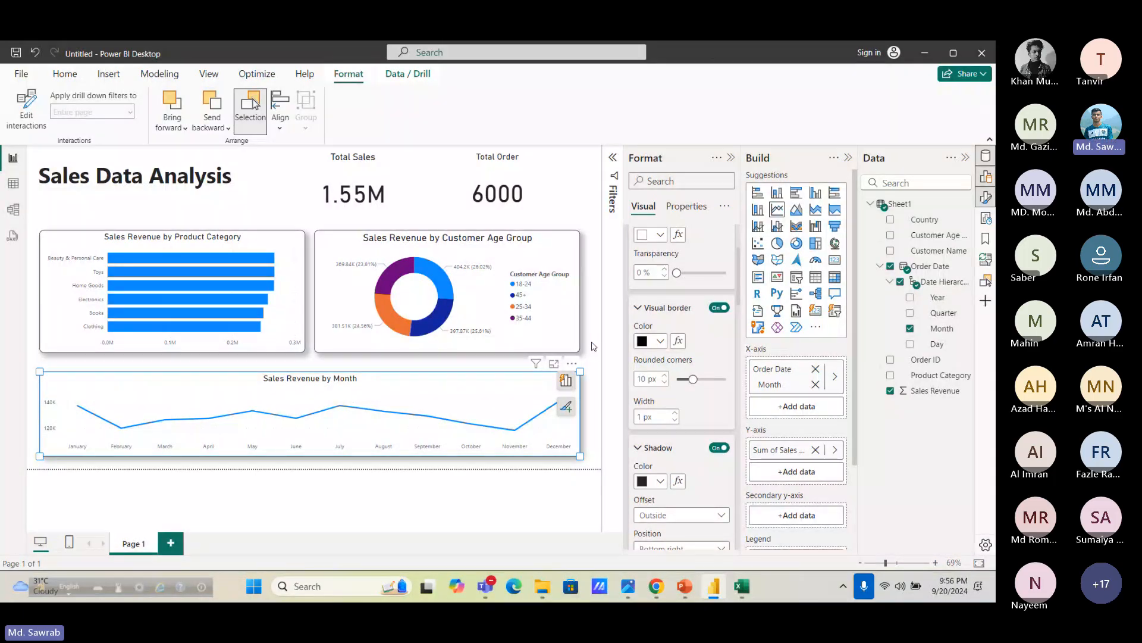
left_click(593, 347)
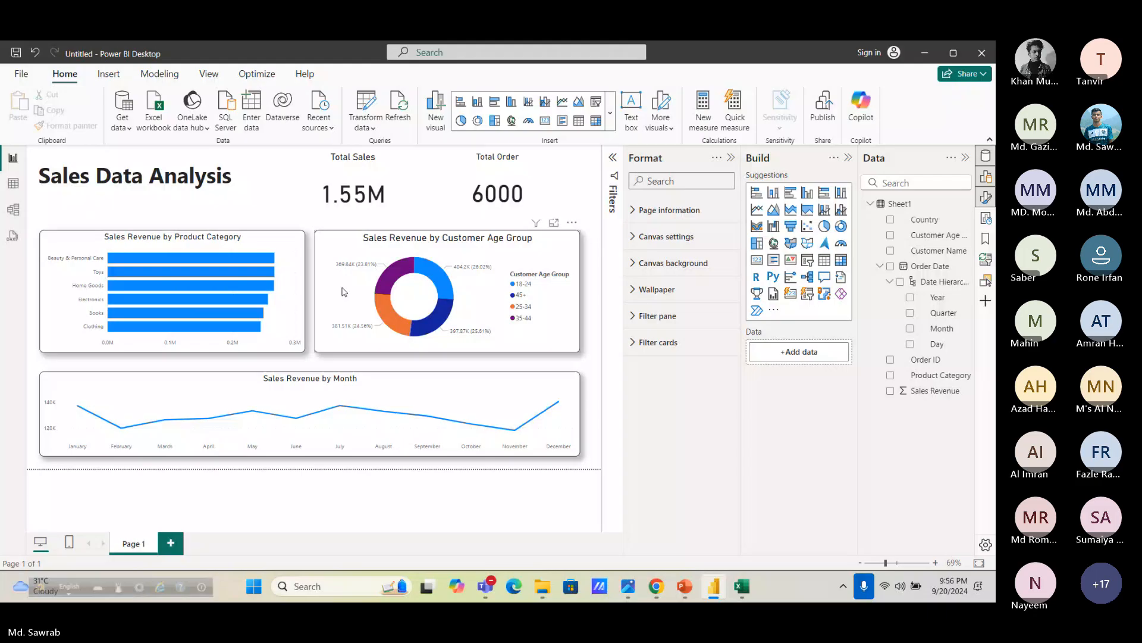
Turn on the visual border with 10 px rounded corners and the shadow for the Total Sales card
left_click(388, 197)
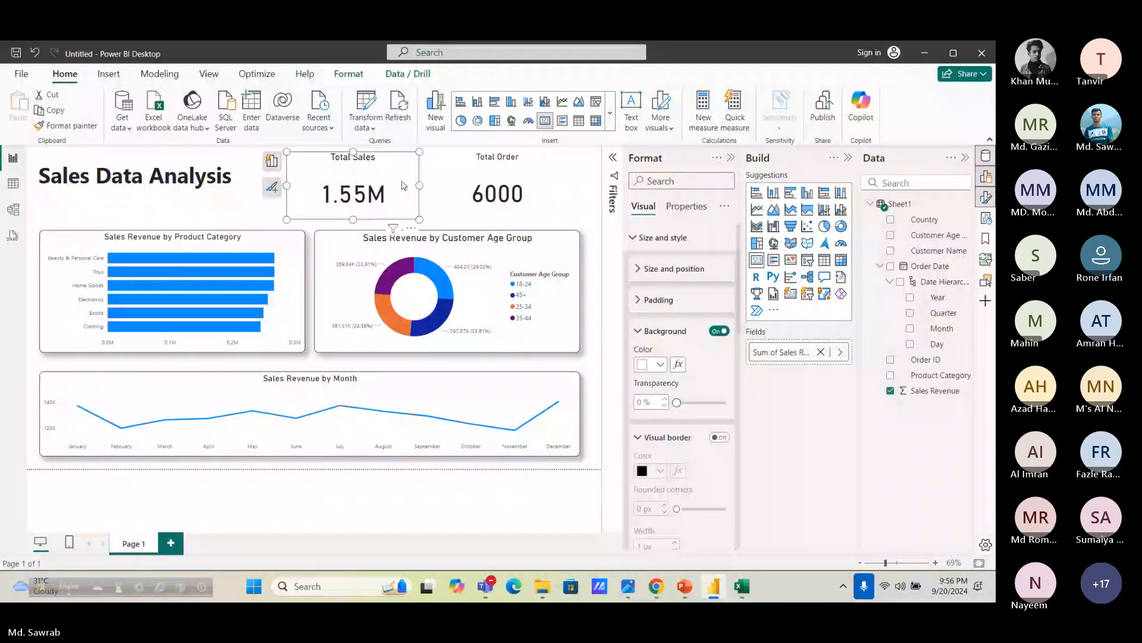
right_click(401, 179)
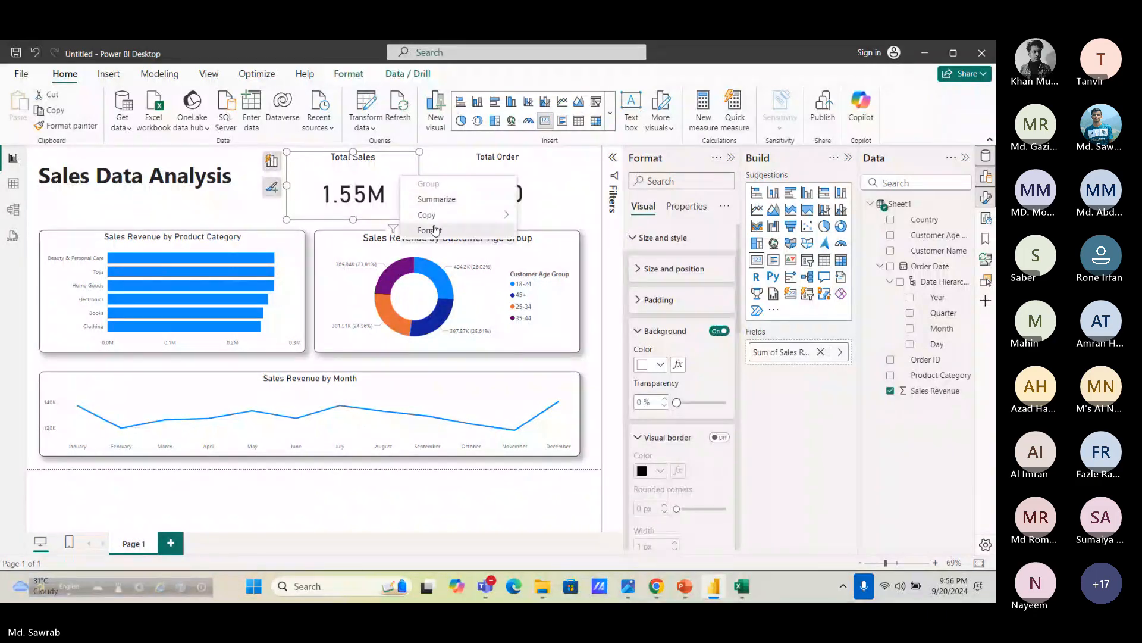
left_click(434, 231)
scroll(708, 363, "down", 2)
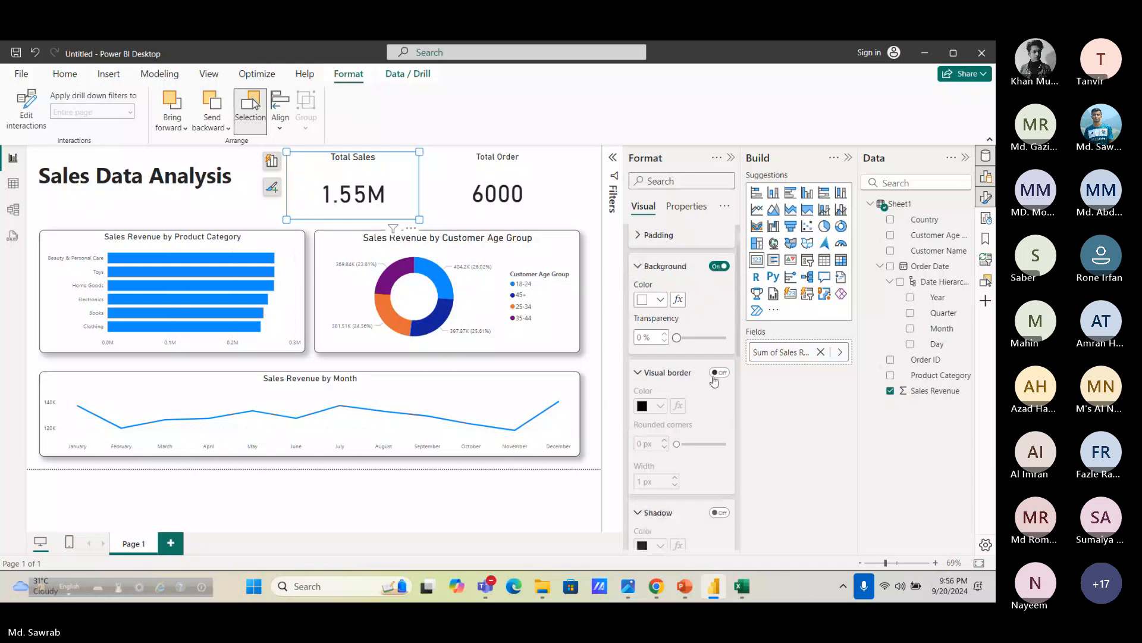
left_click(717, 373)
left_click_drag(677, 444, 693, 444)
scroll(694, 417, "down", 4)
left_click(719, 382)
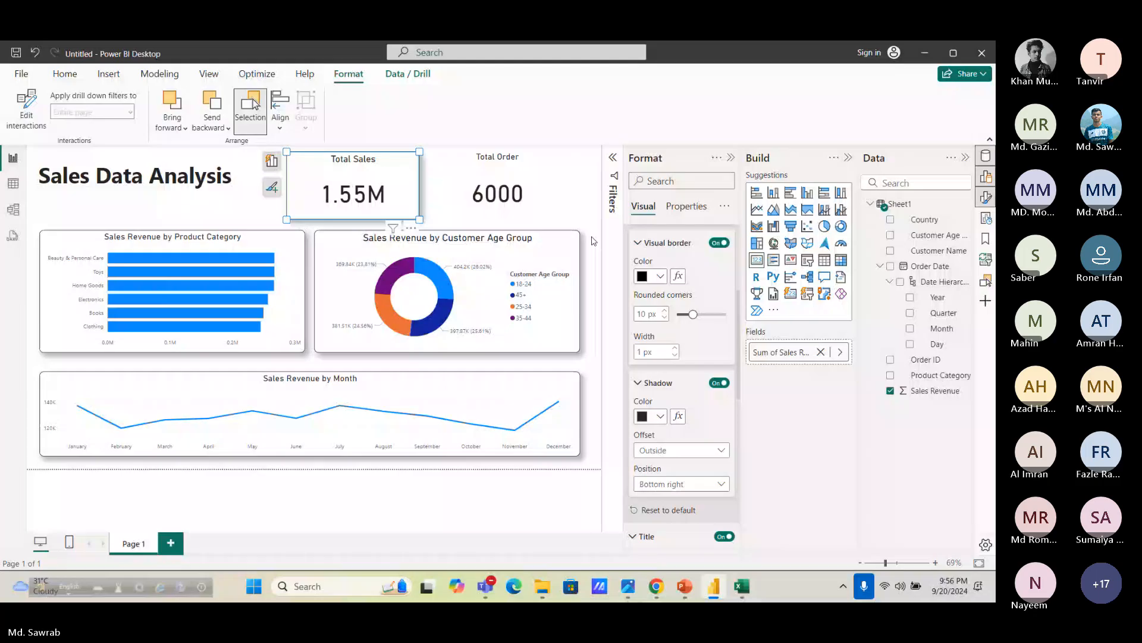
left_click(590, 241)
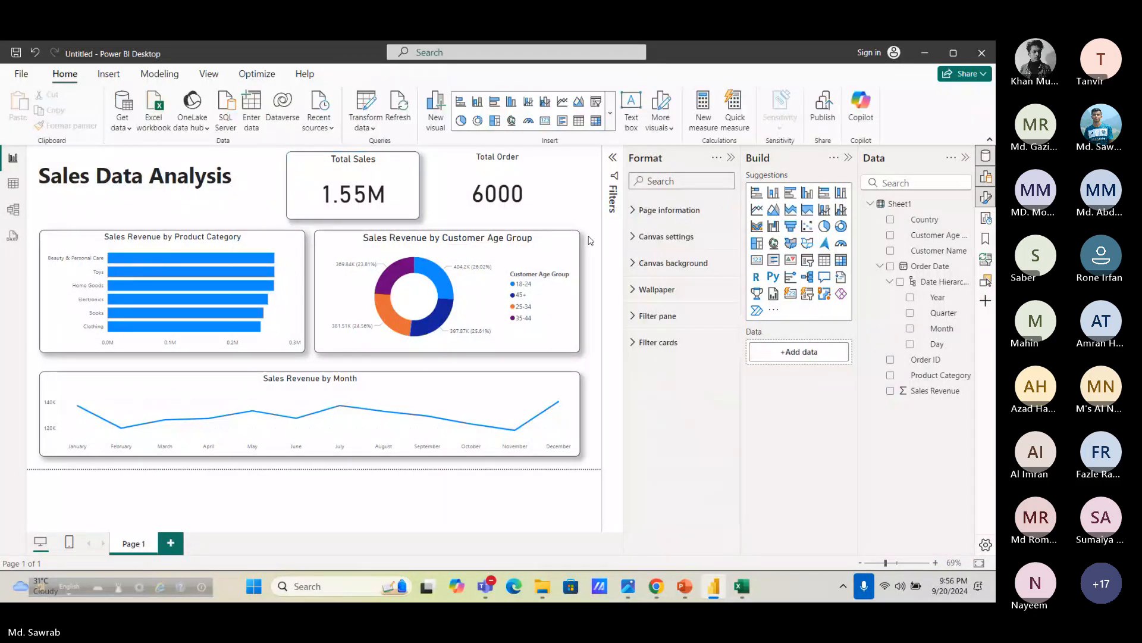
Turn on the visual border with 10 px rounded corners and the shadow for the Total Order card
left_click(497, 214)
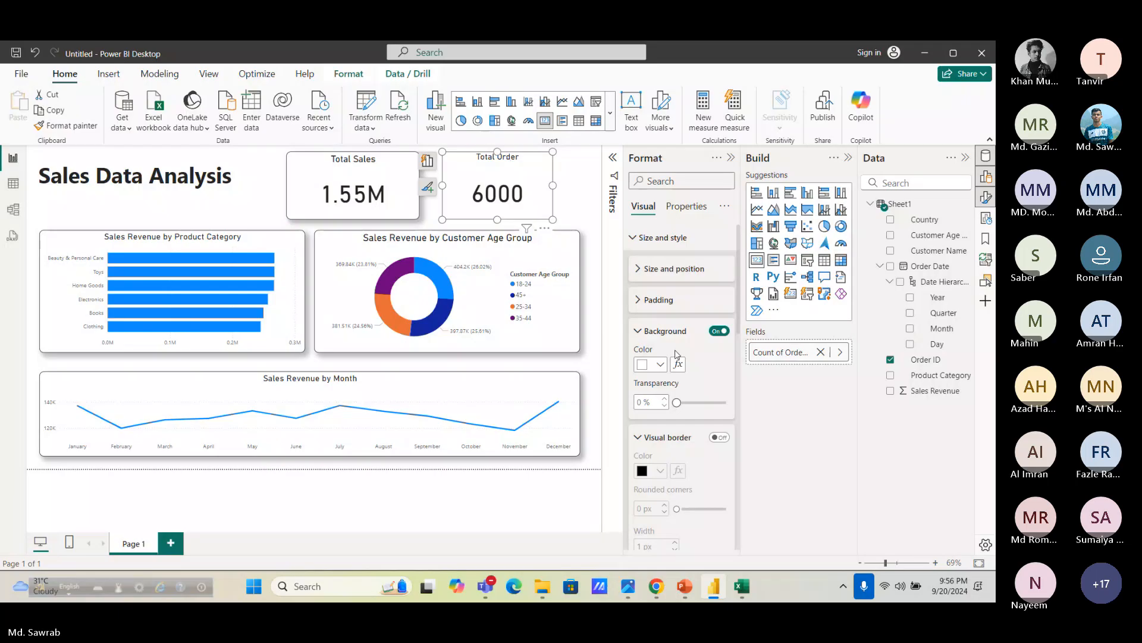
scroll(676, 355, "down", 2)
left_click(719, 370)
scroll(717, 371, "down", 2)
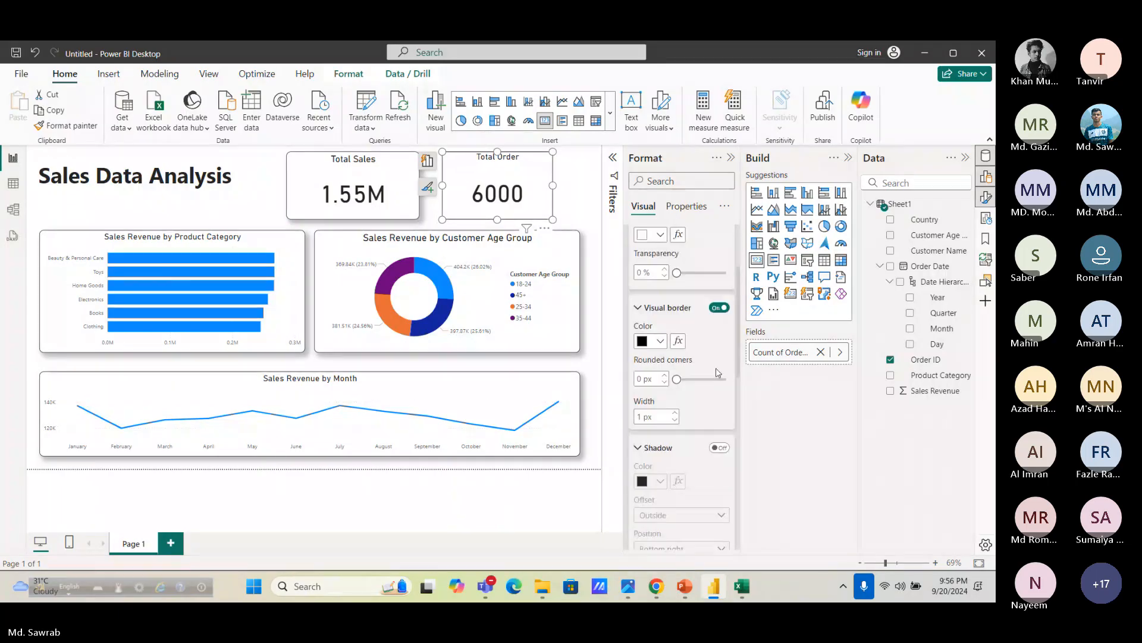
left_click(719, 448)
scroll(714, 446, "down", 2)
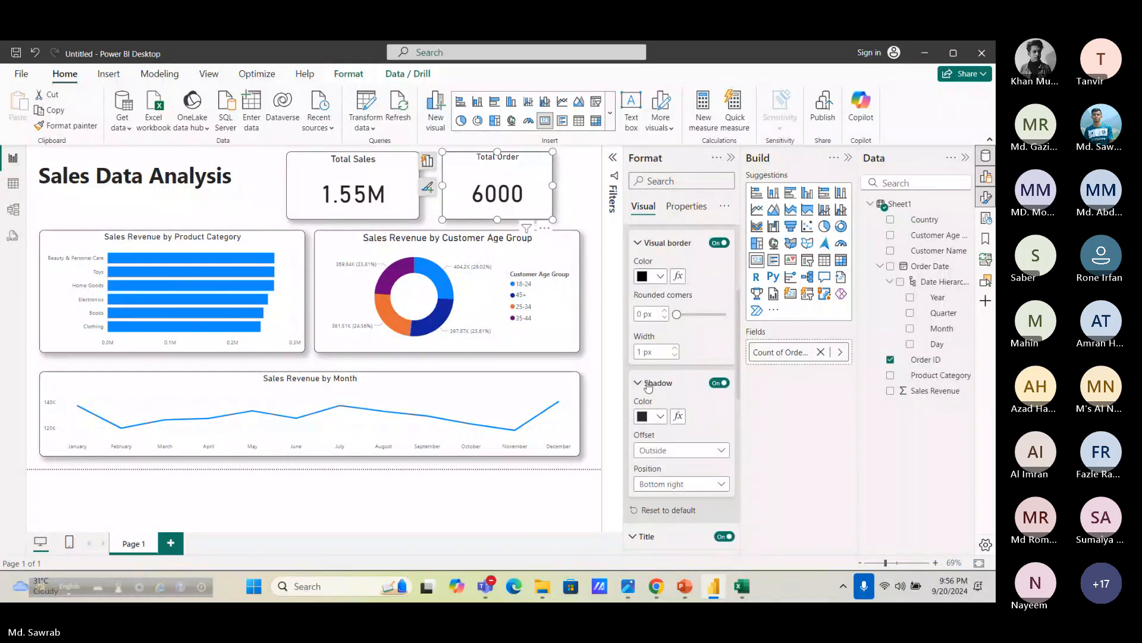
scroll(648, 387, "down", 2)
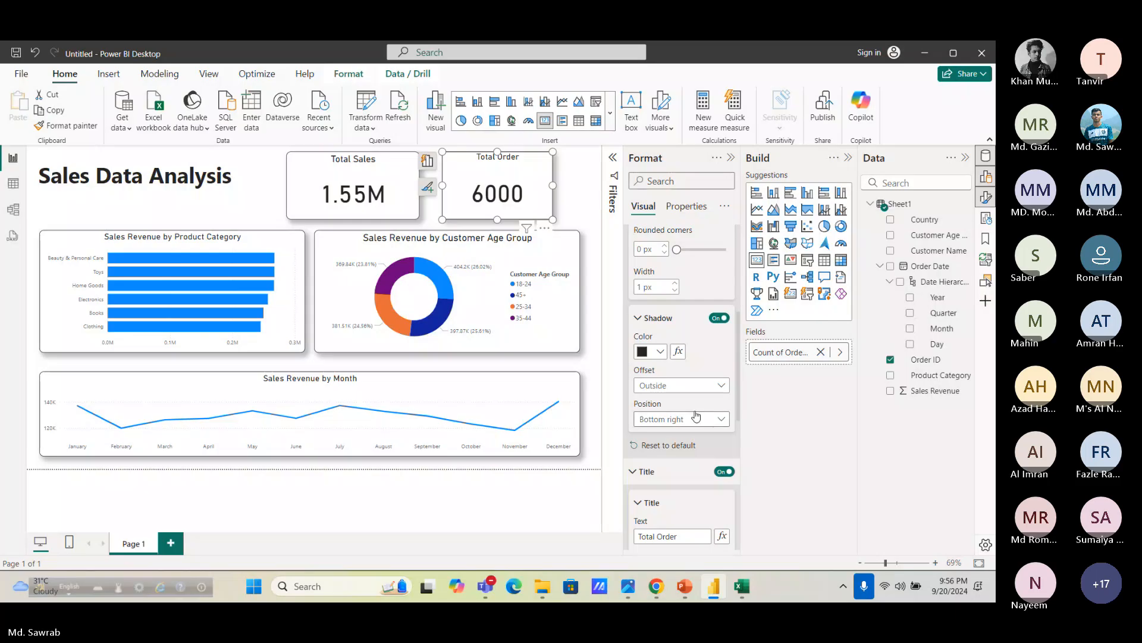
left_click(696, 416)
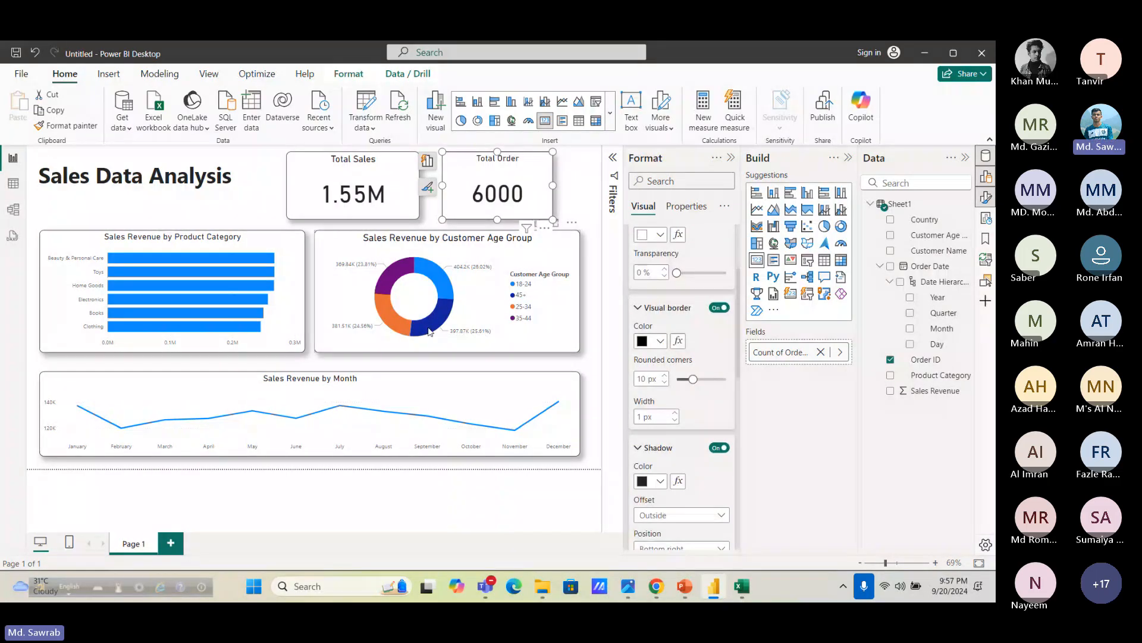
left_click_drag(195, 178, 252, 203)
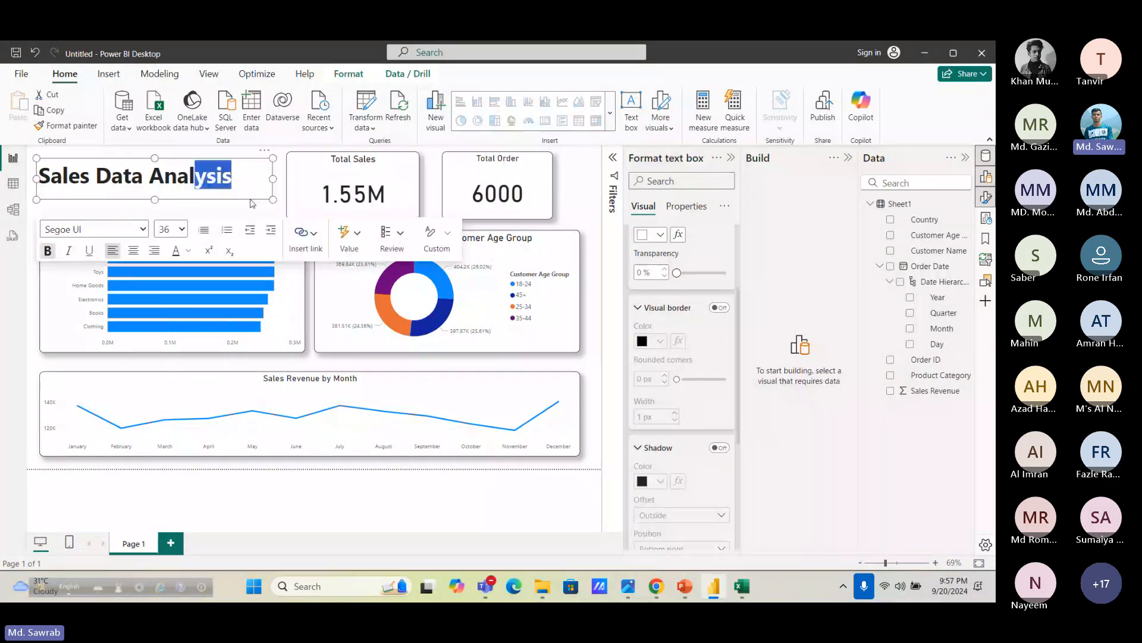
left_click(252, 203)
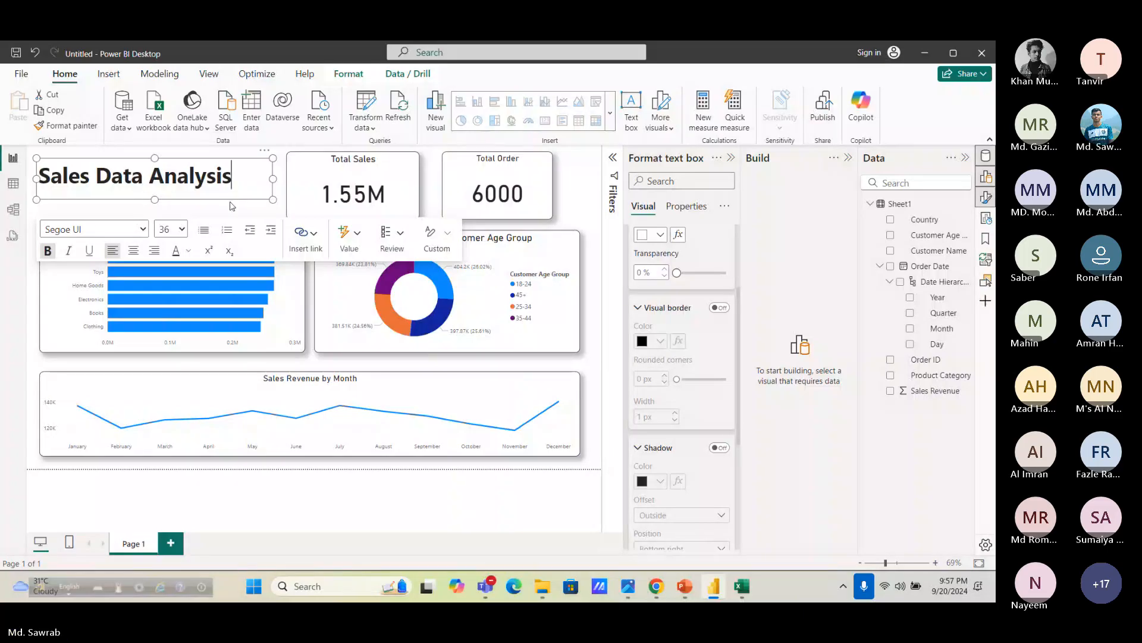
left_click(269, 224)
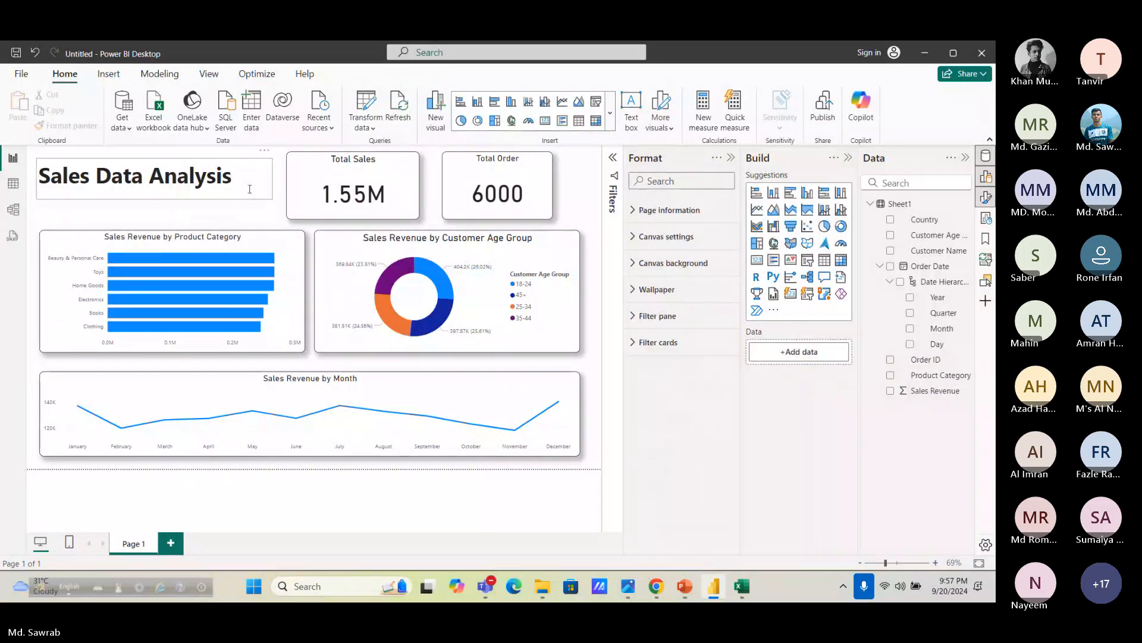
Turn on the visual border with 10 px rounded corners and the shadow for the Sales Data Analysis title text box
right_click(249, 189)
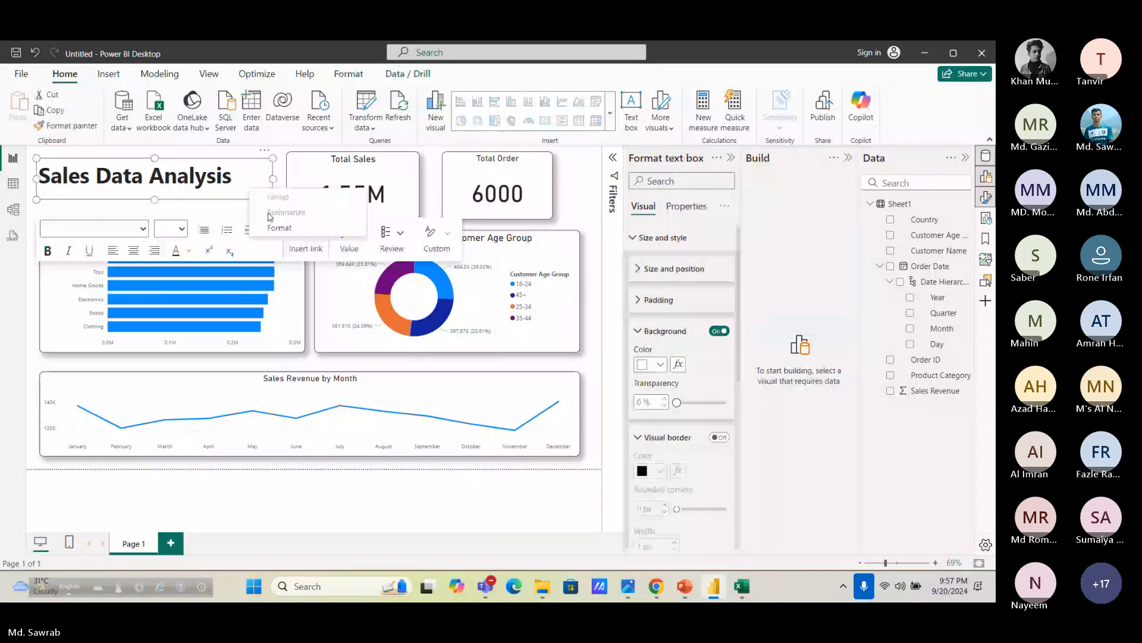
left_click(278, 228)
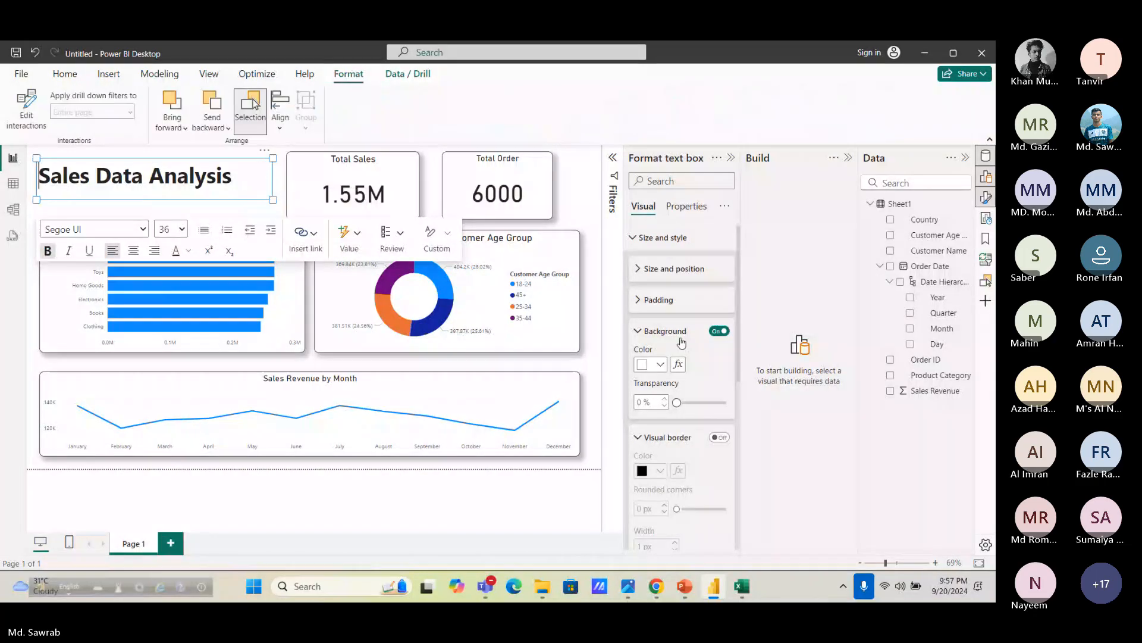
scroll(682, 342, "down", 2)
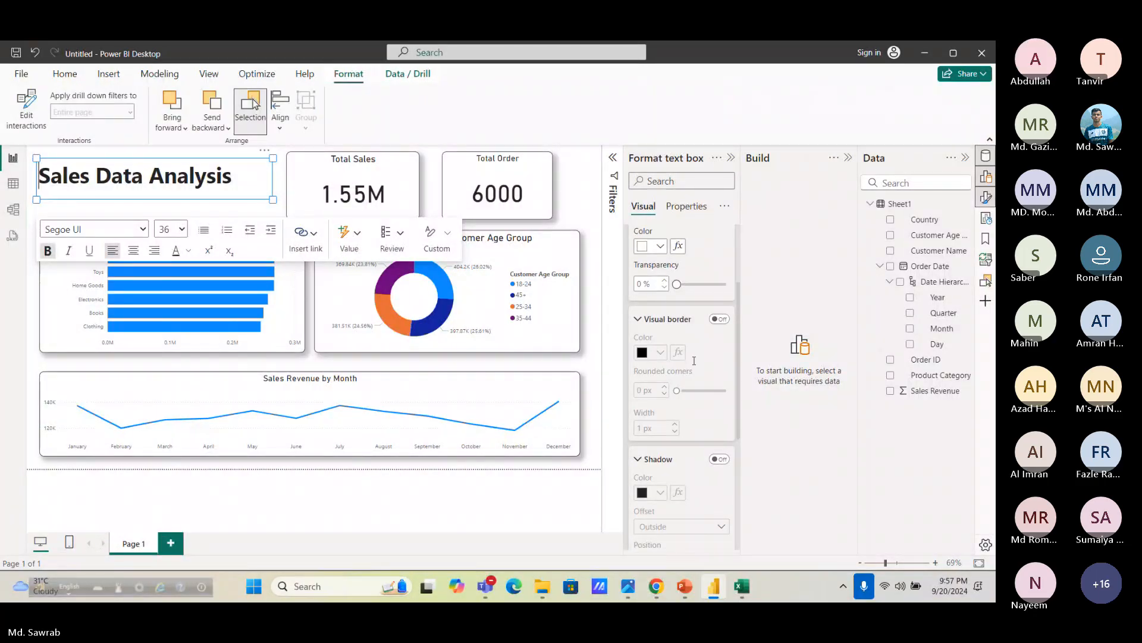
left_click(720, 318)
left_click(720, 447)
scroll(718, 447, "down", 1)
left_click_drag(676, 315, 683, 317)
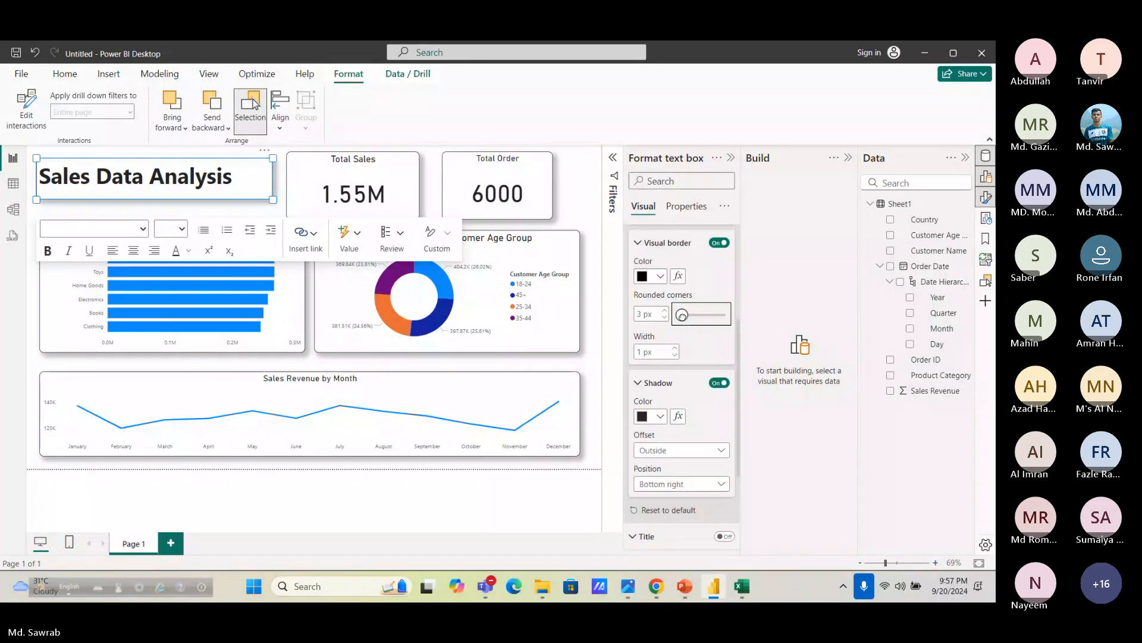
left_click_drag(683, 315, 690, 315)
left_click(177, 205)
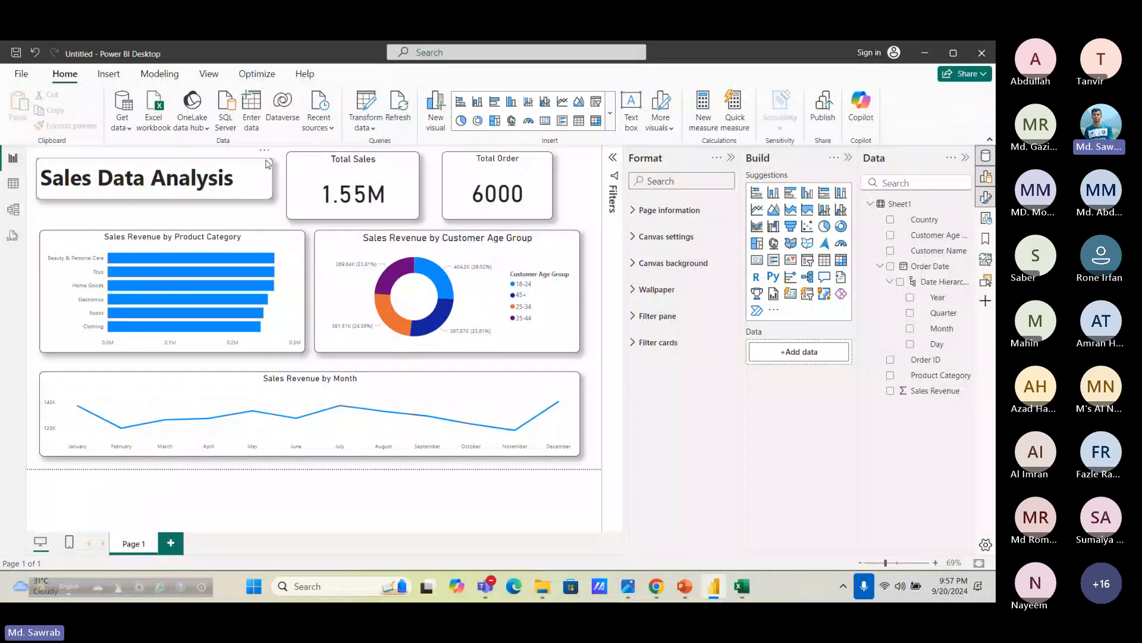
Move the title text box slightly so its left edge aligns with the bar chart below
left_click_drag(268, 163, 266, 160)
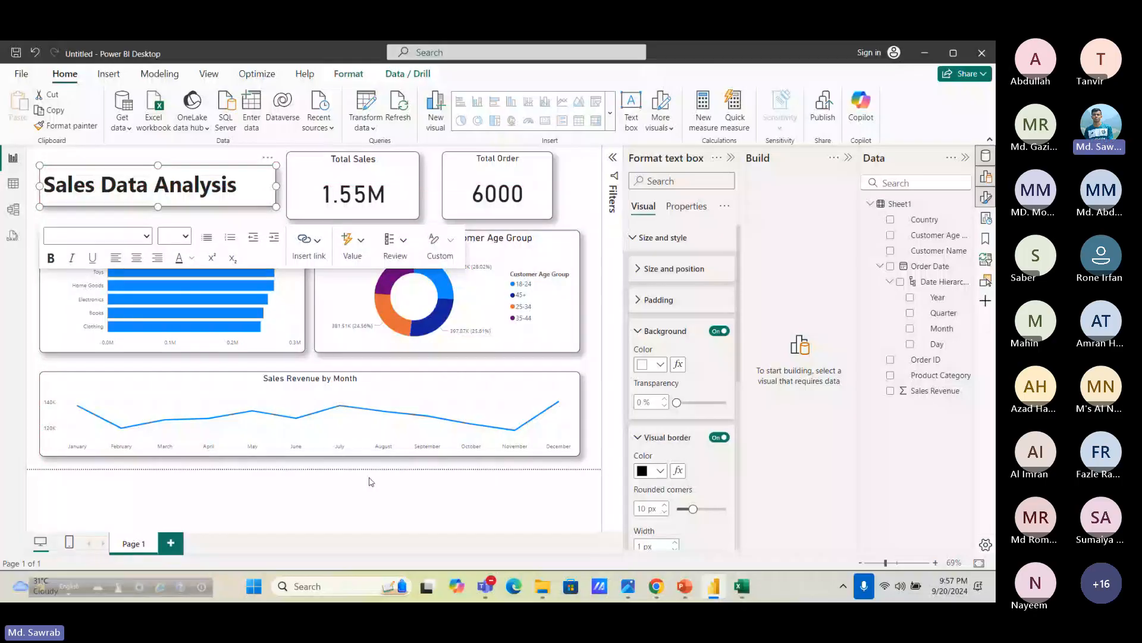
left_click(370, 480)
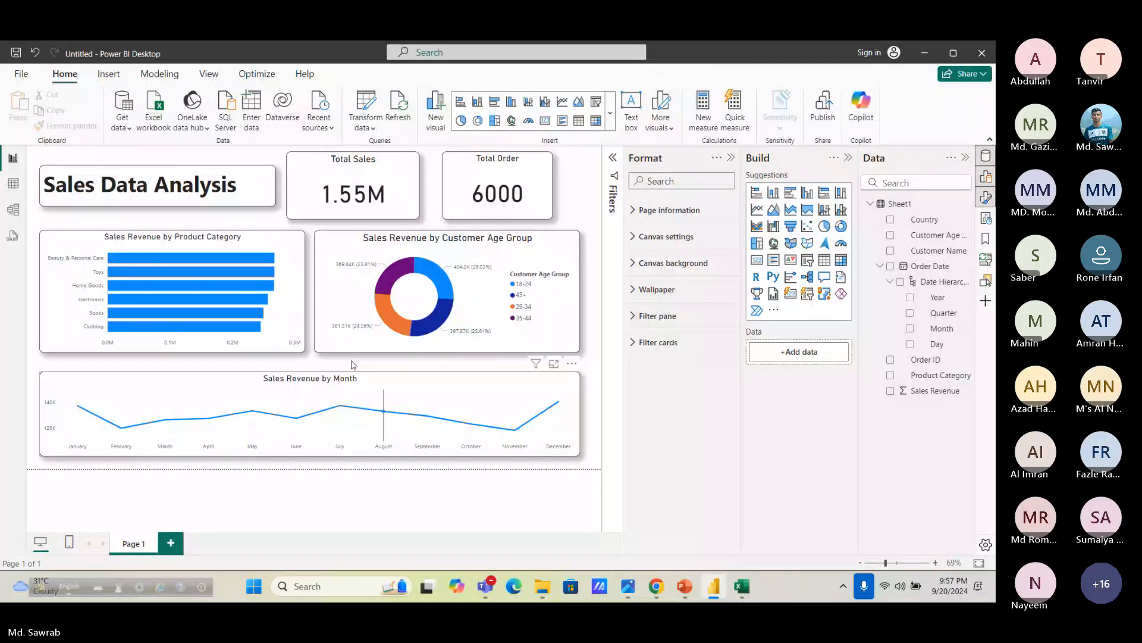
Narrow the Total Sales card from its left side to the donut chart's left edge, and narrow the Total Order card the same way
left_click(293, 193)
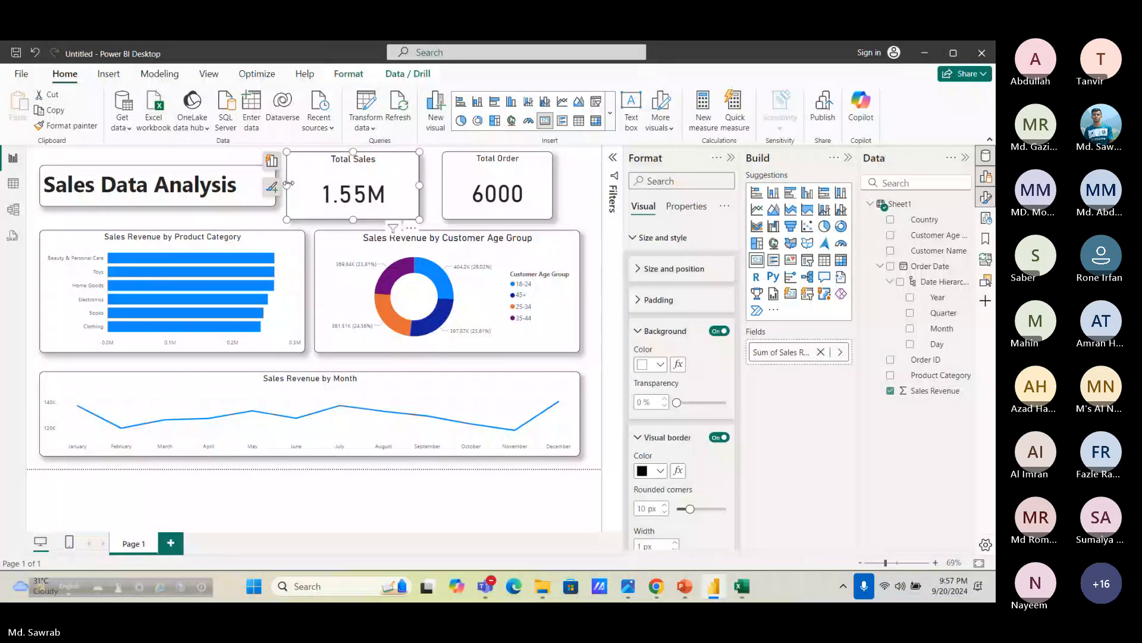
left_click_drag(289, 184, 315, 184)
left_click(449, 182)
left_click_drag(444, 184, 463, 186)
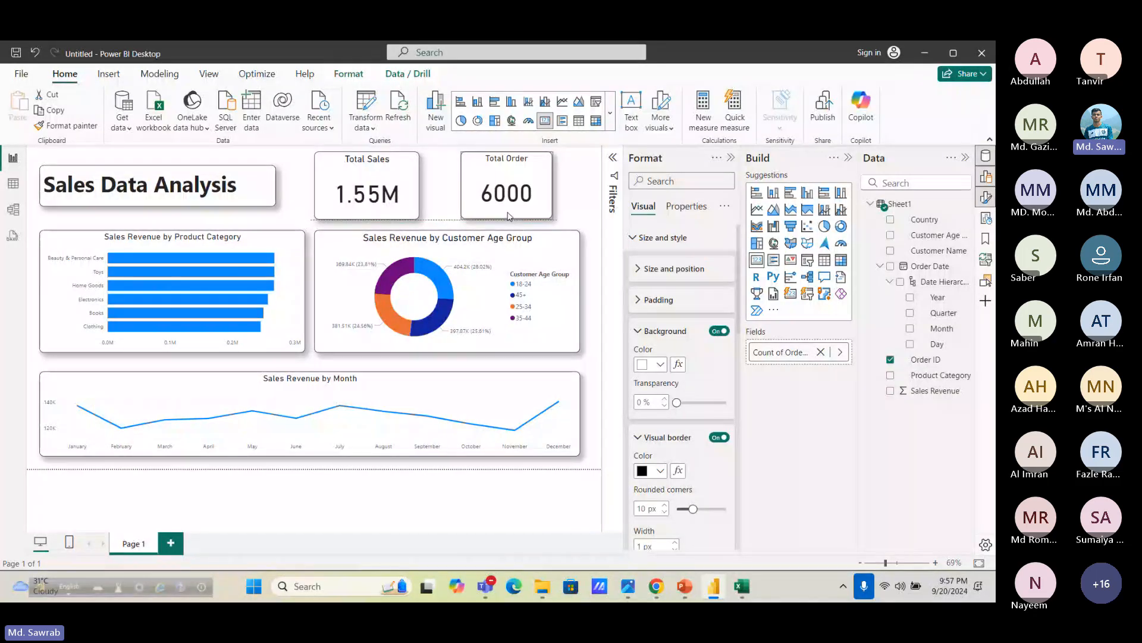
left_click(581, 203)
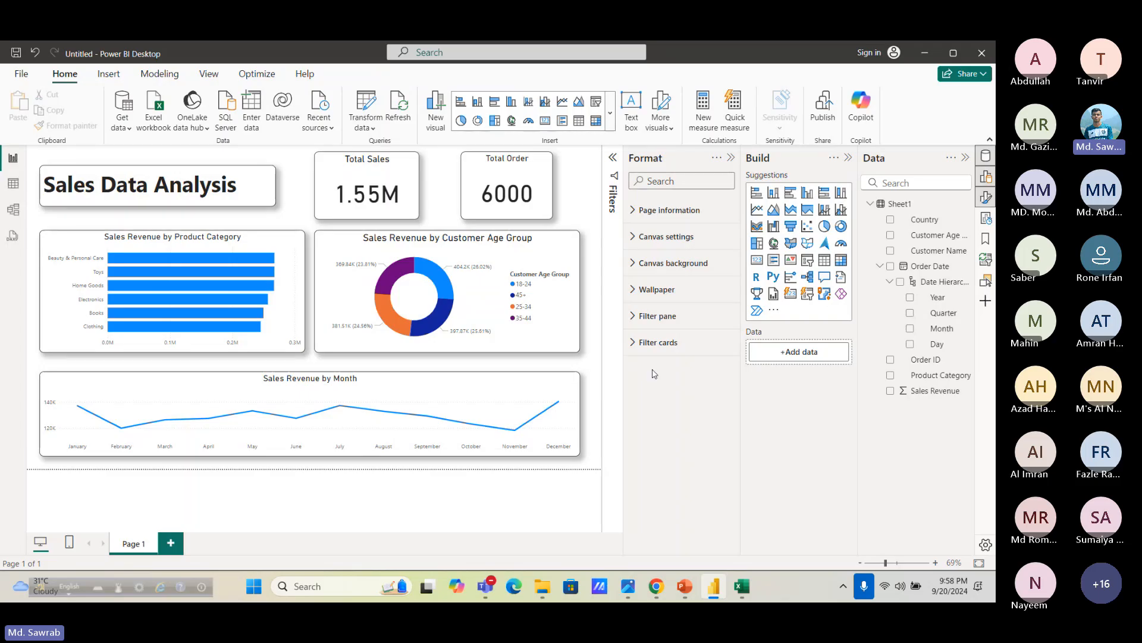
mouse_move(650, 585)
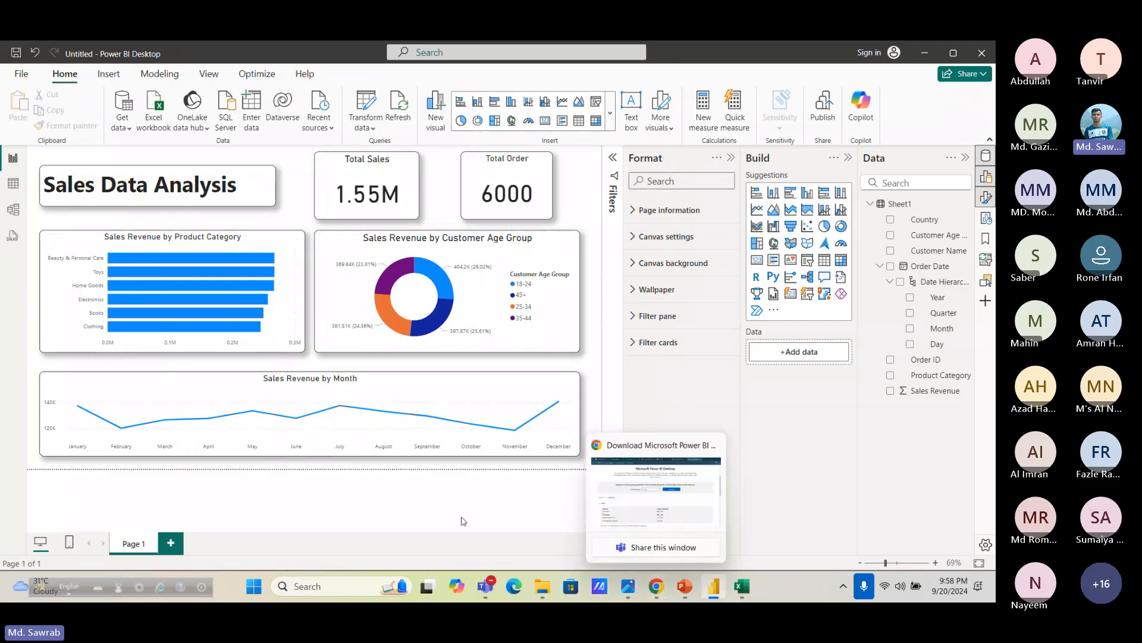
Switch to the Introduction to Microsoft Power BI meeting in Teams and dismiss the spoken language notice
mouse_move(485, 586)
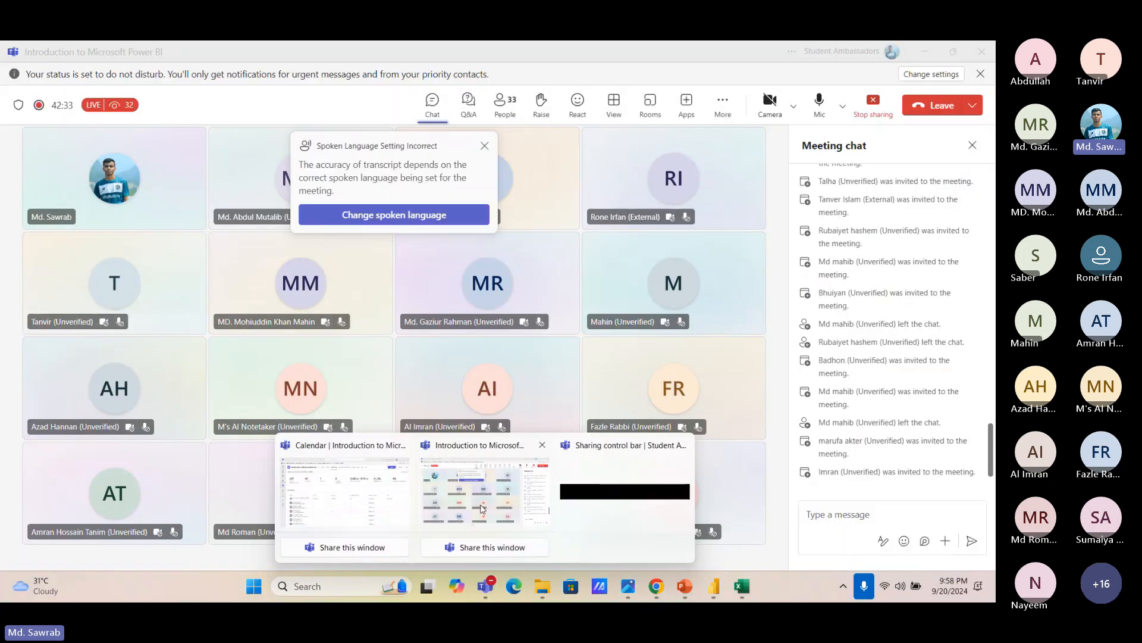
left_click(484, 507)
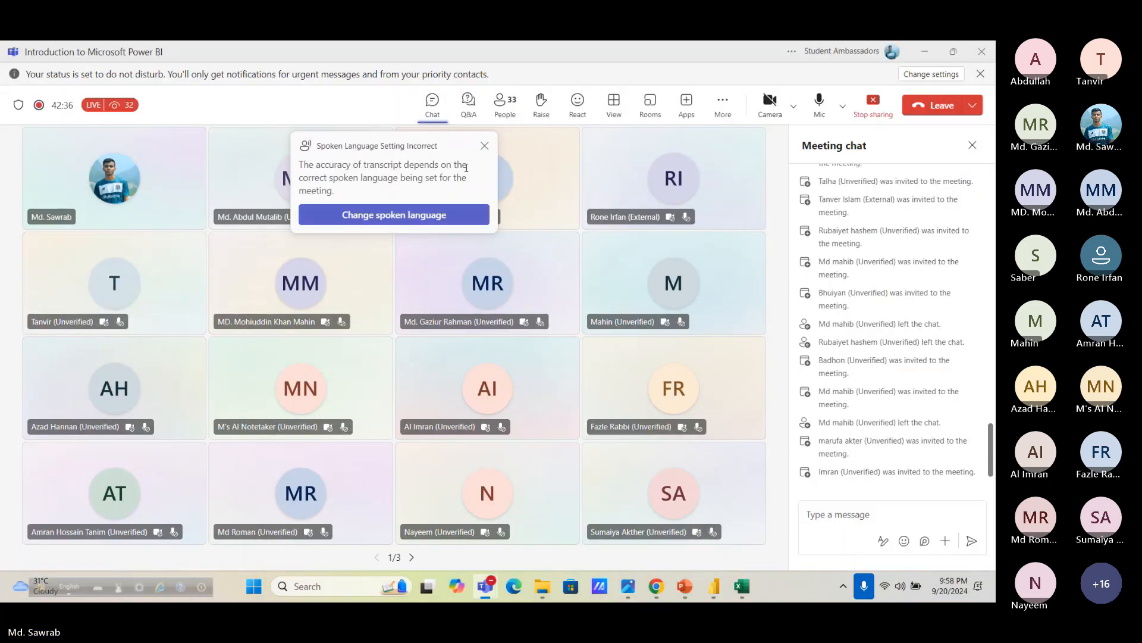
left_click(485, 147)
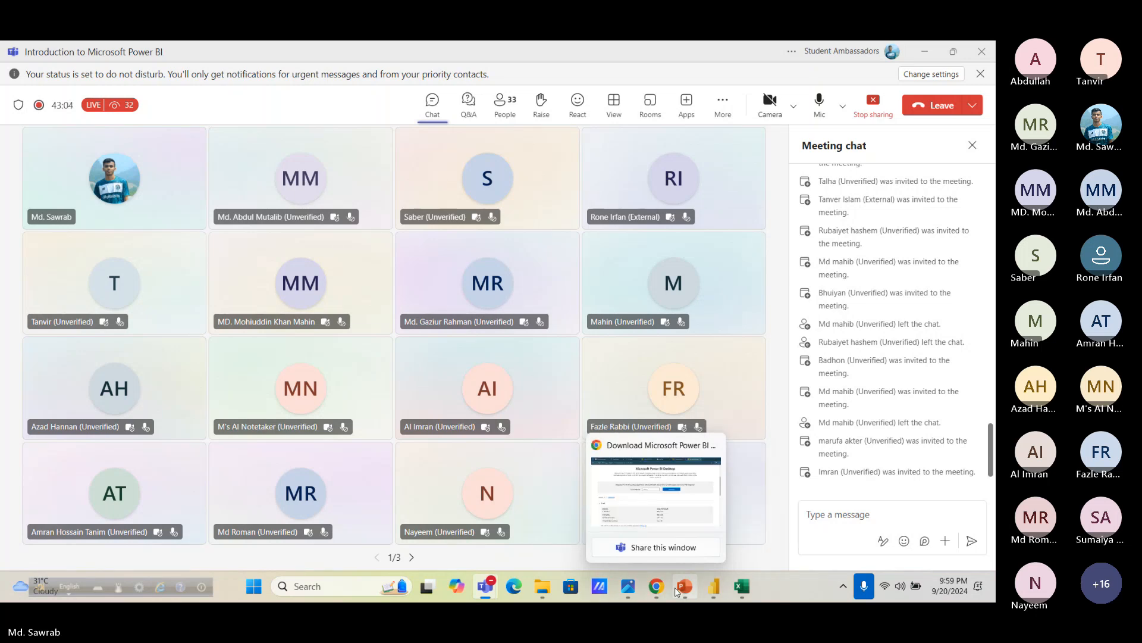
Switch to PowerPoint to view the sample dashboard slide, and return to the Power BI report
left_click(679, 591)
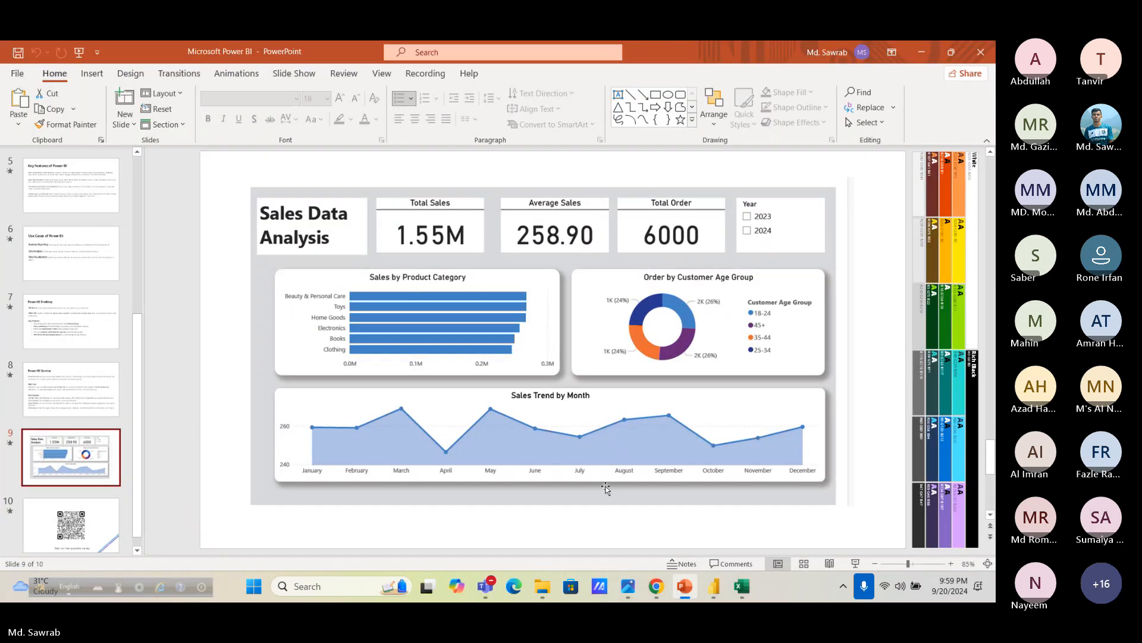
left_click(680, 590)
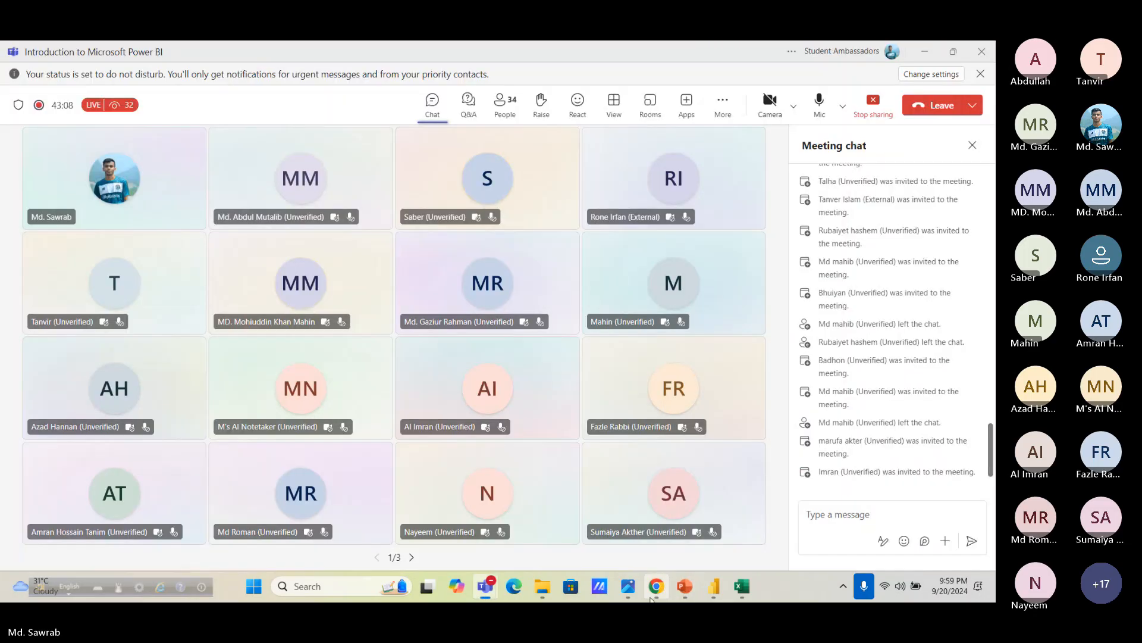
left_click(714, 586)
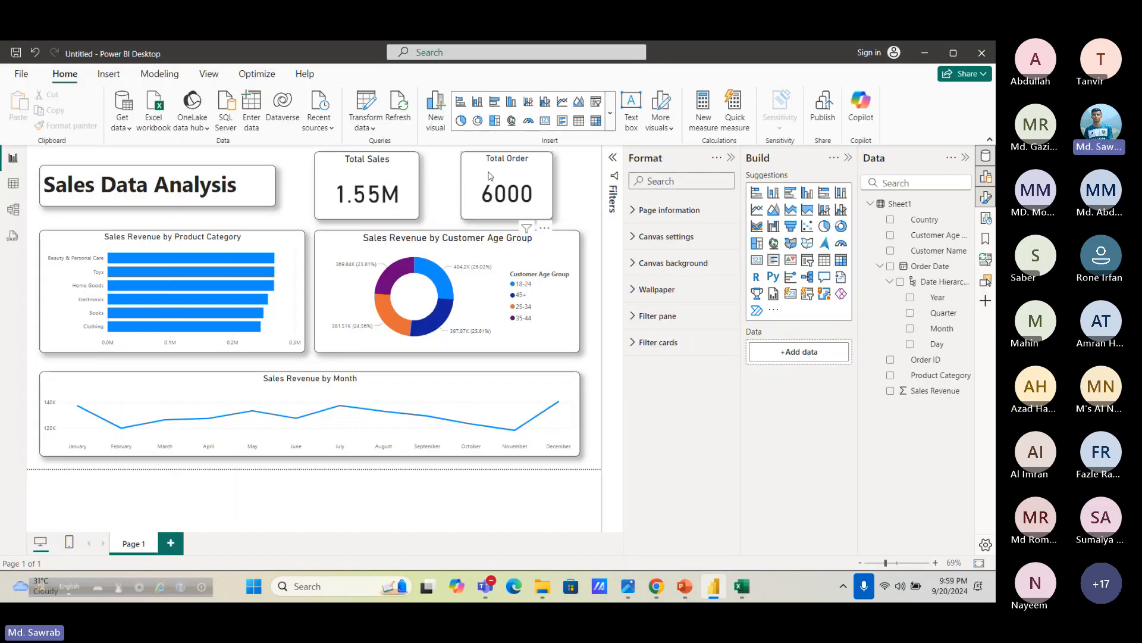
Narrow the Total Sales card from its right side and move the Total Order card left, close beside it
left_click_drag(467, 180, 444, 180)
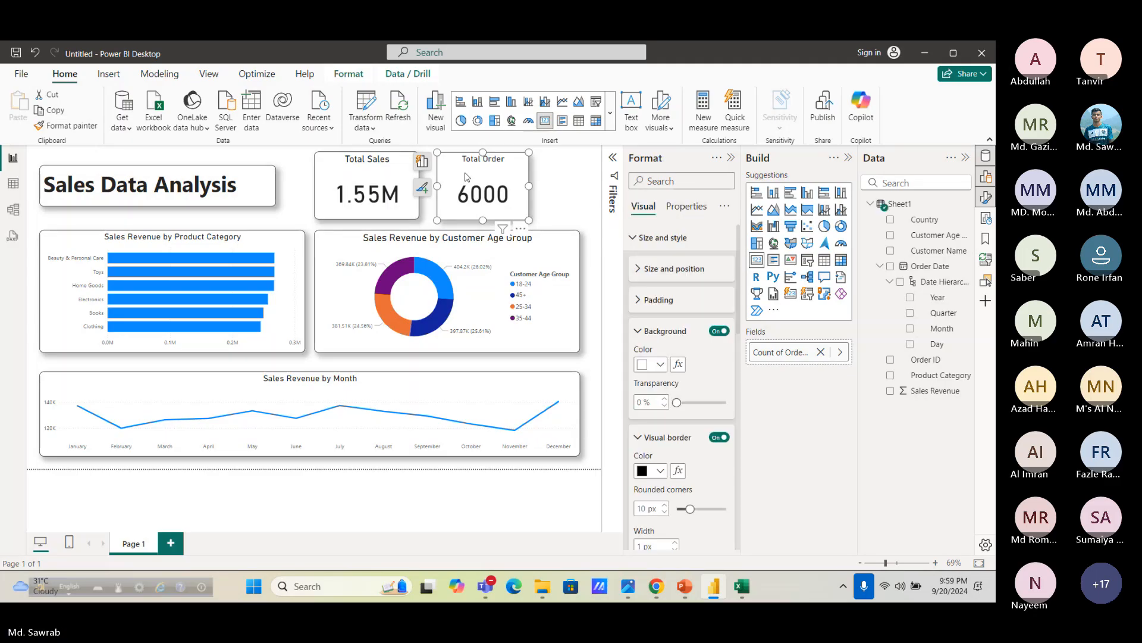
left_click(345, 177)
left_click_drag(420, 186, 399, 186)
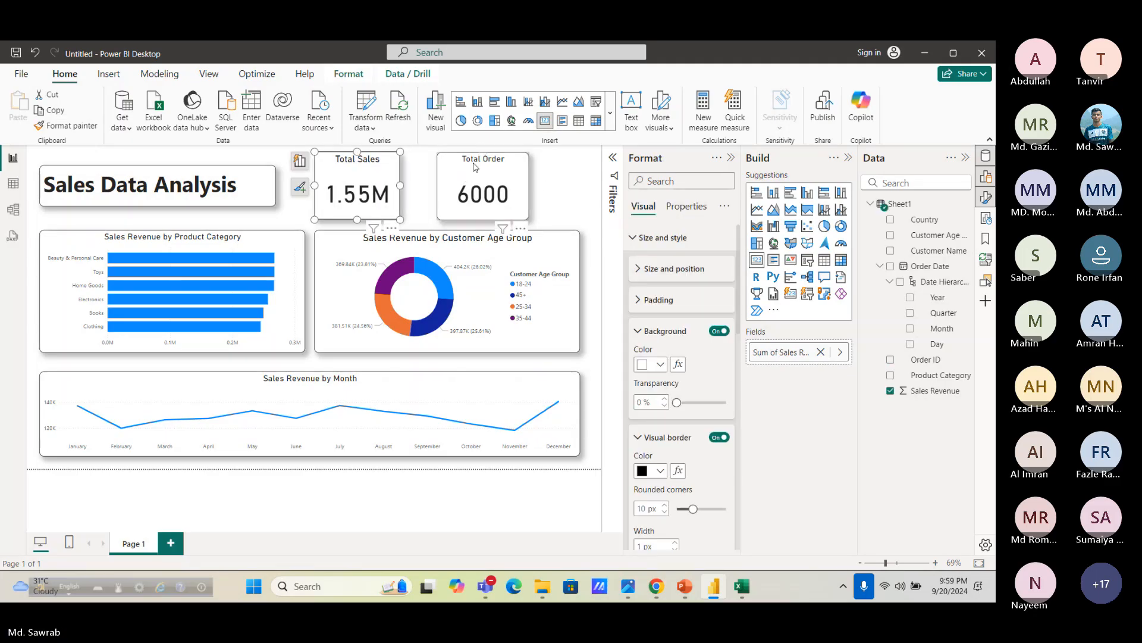
left_click_drag(475, 169, 456, 170)
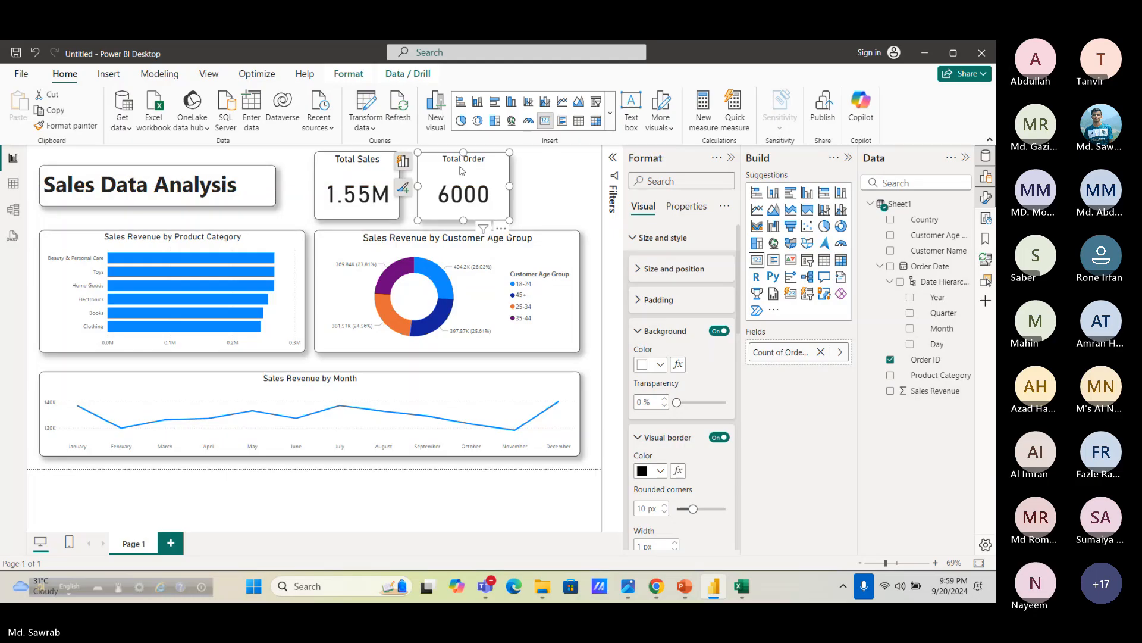
Add a slicer to the right of the Total Order card using the Year level of Order Date
left_click(530, 181)
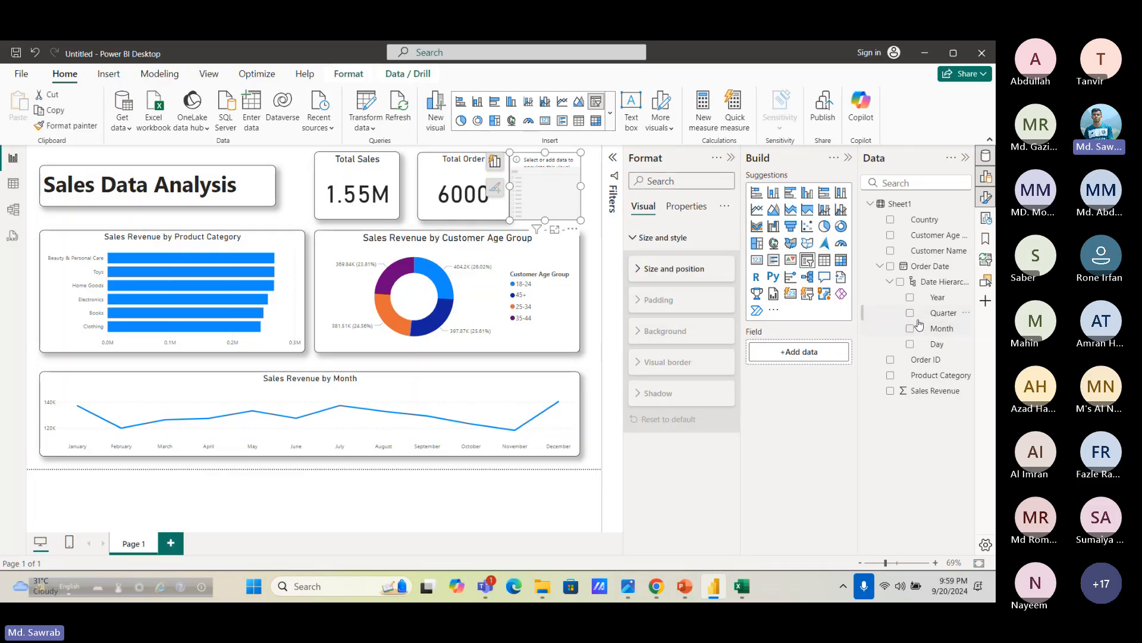
left_click(910, 298)
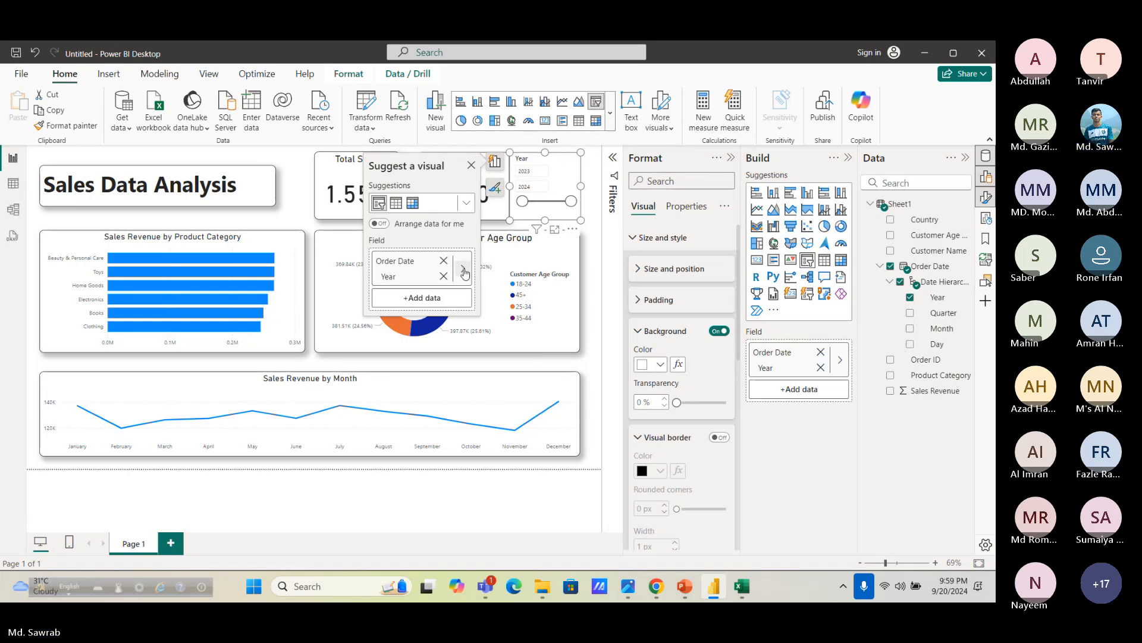
Open the Year slicer's formatting and examine its slicer header and pending icon settings
right_click(563, 172)
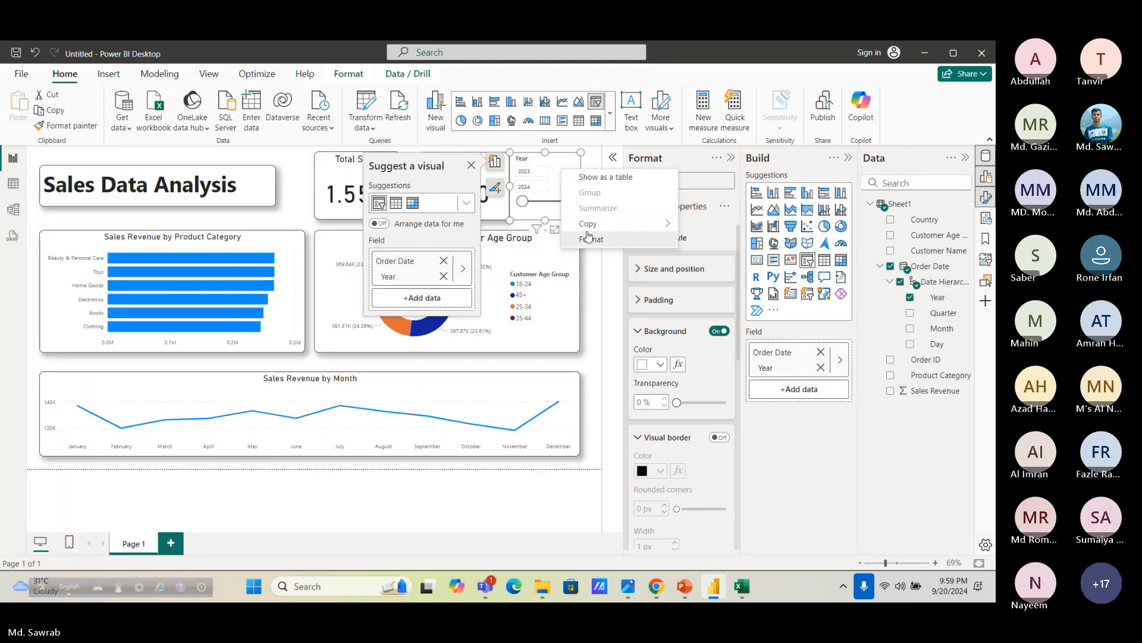
left_click(590, 239)
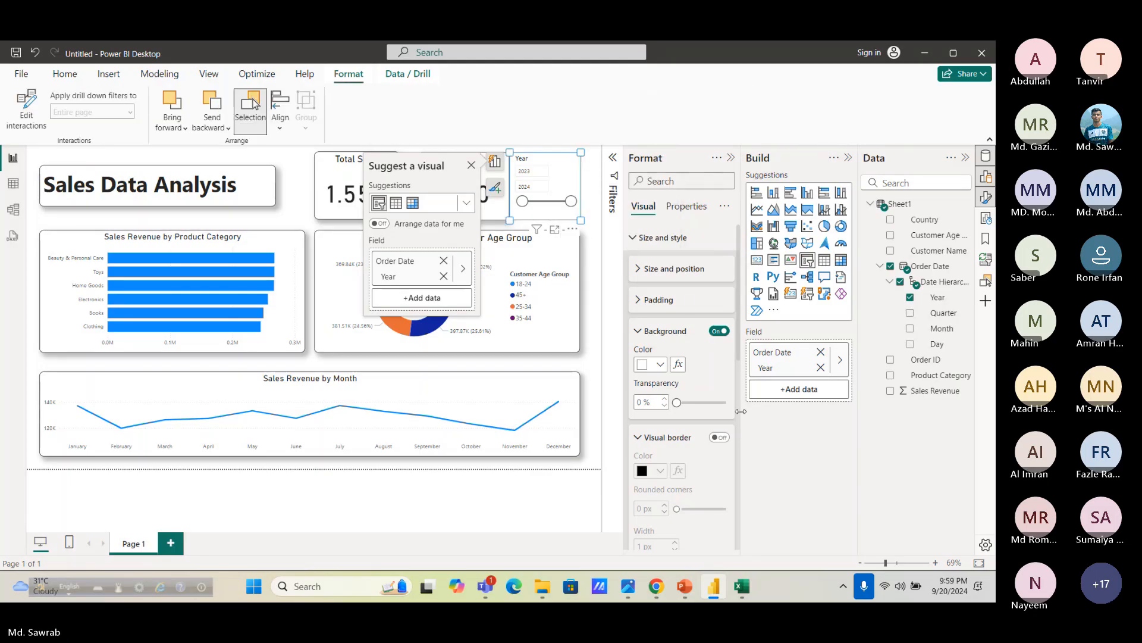
scroll(694, 327, "down", 2)
scroll(690, 326, "down", 5)
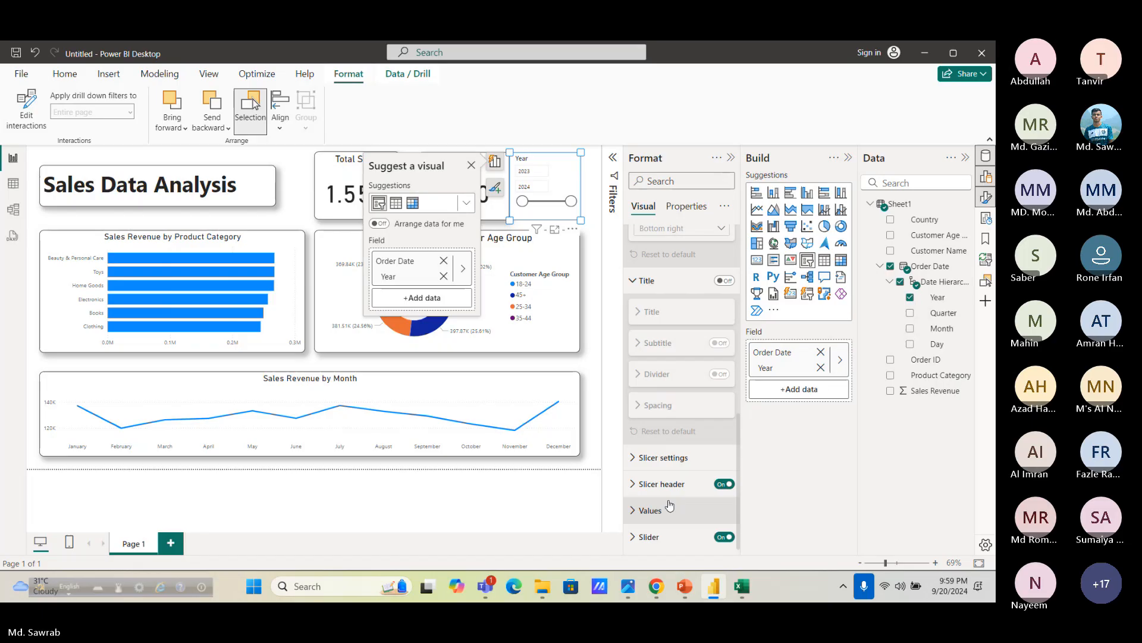
left_click(636, 485)
scroll(655, 476, "down", 2)
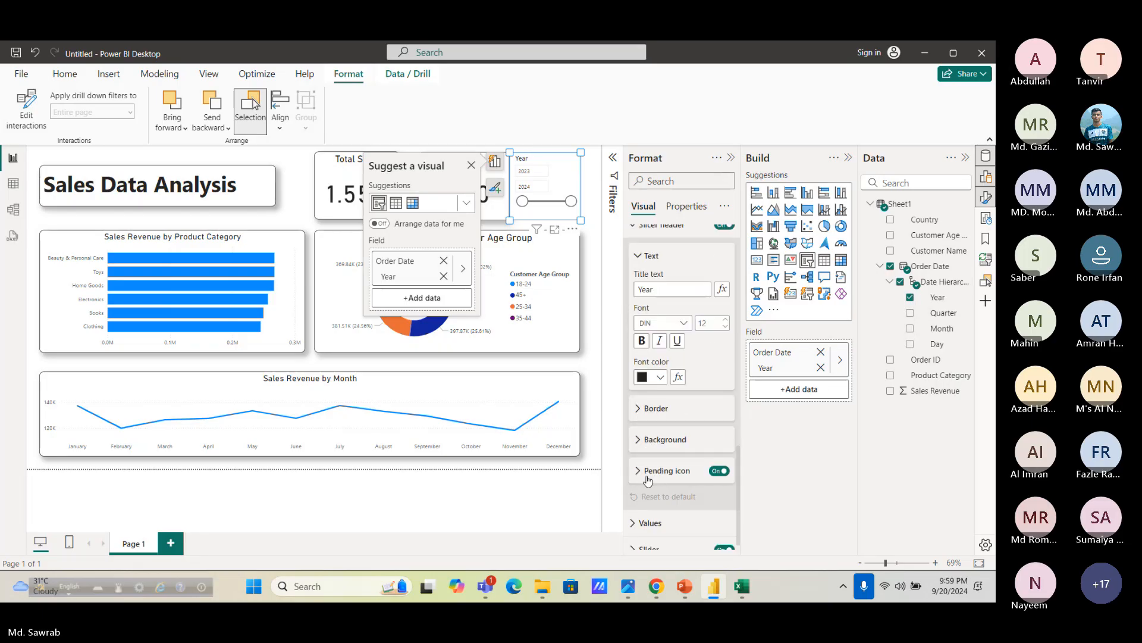
left_click(656, 471)
scroll(684, 416, "down", 4)
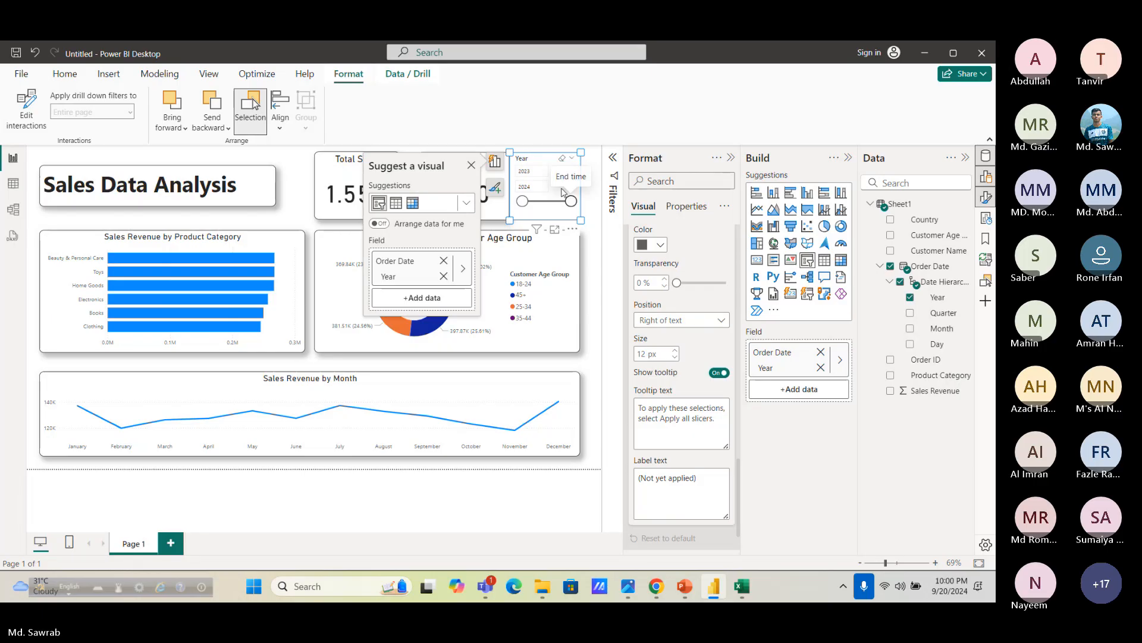
Examine the Year slicer's range fields, suggested visuals and optional elements
left_click(570, 162)
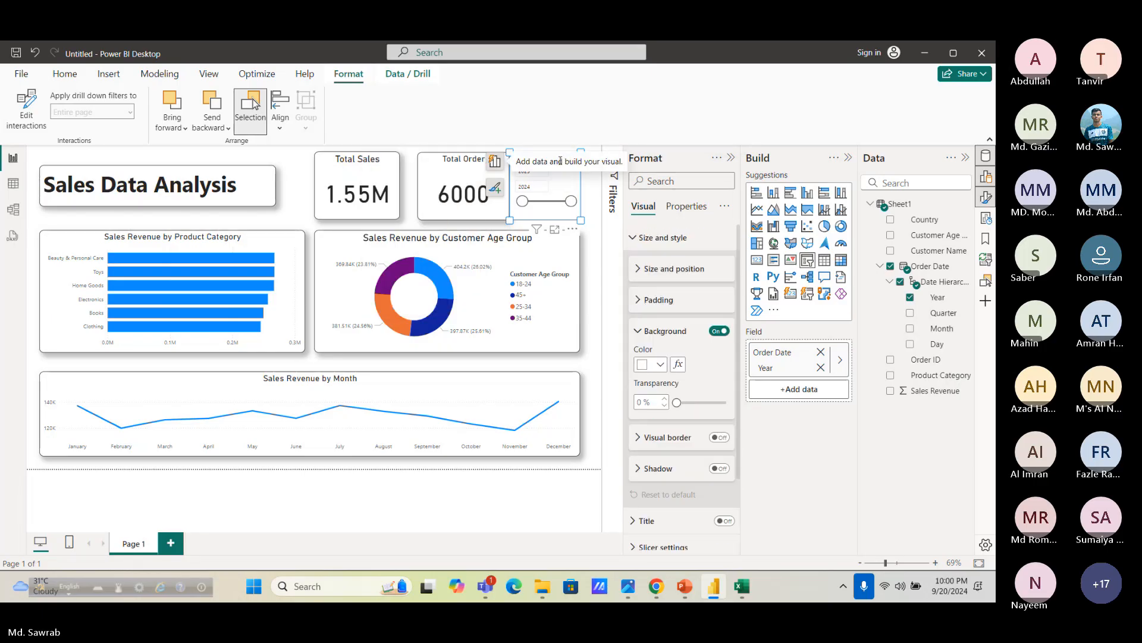
left_click(589, 191)
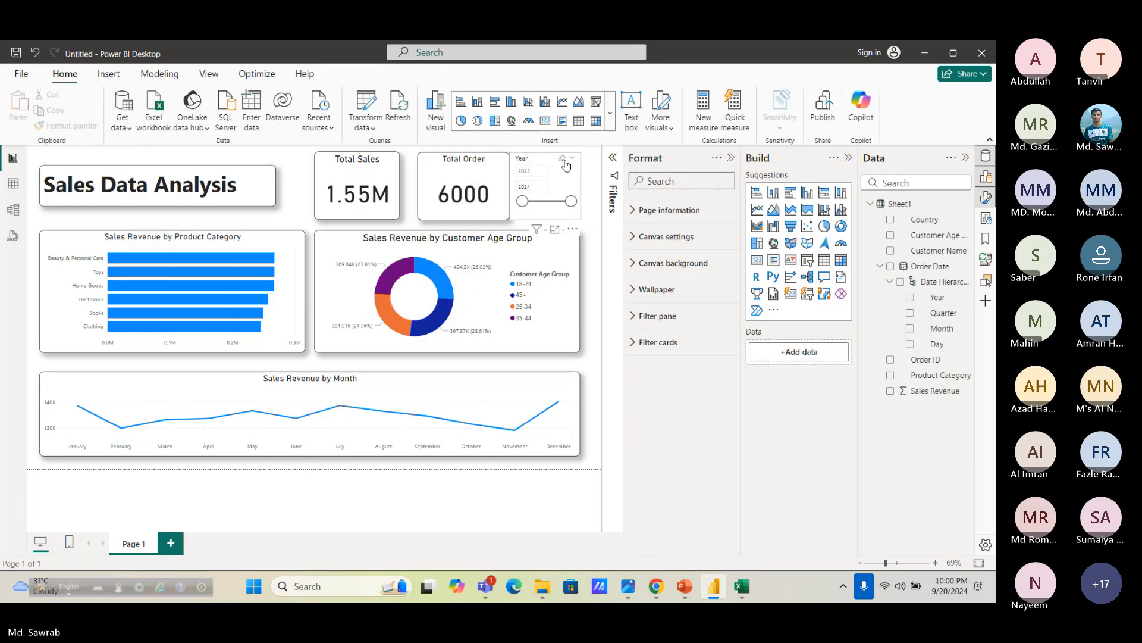
left_click(565, 163)
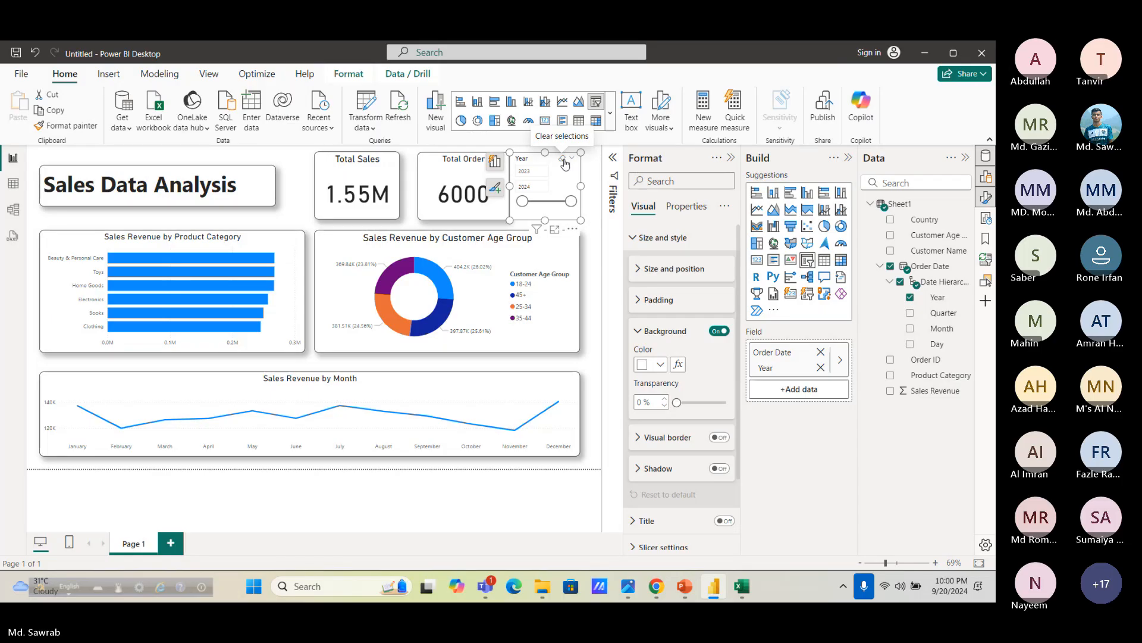
left_click(530, 173)
key("Tab")
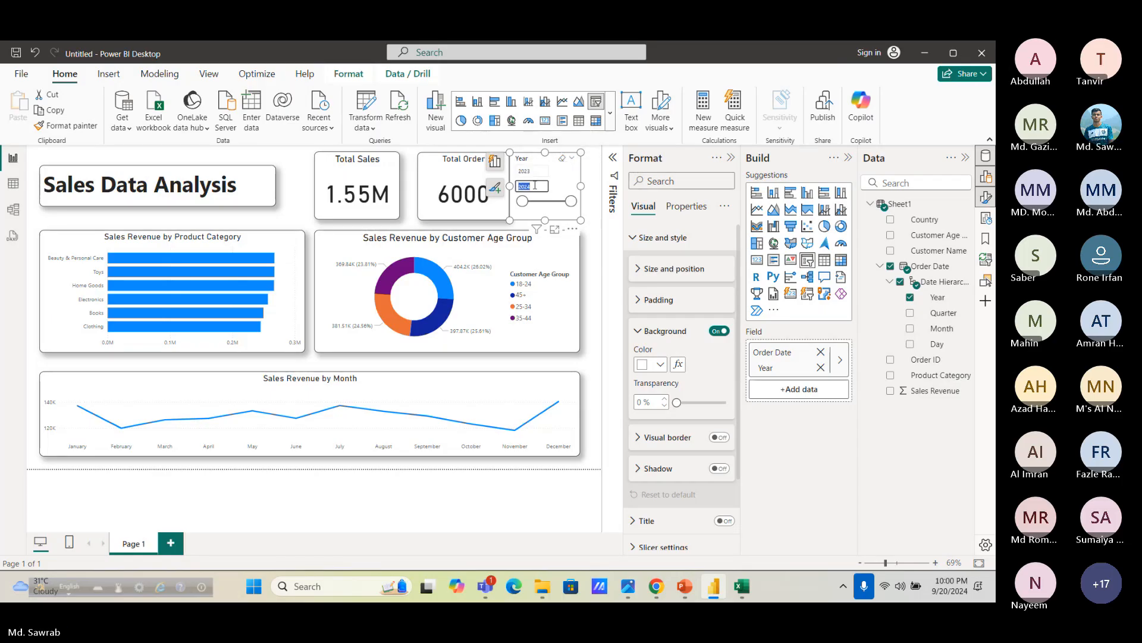
left_click(566, 176)
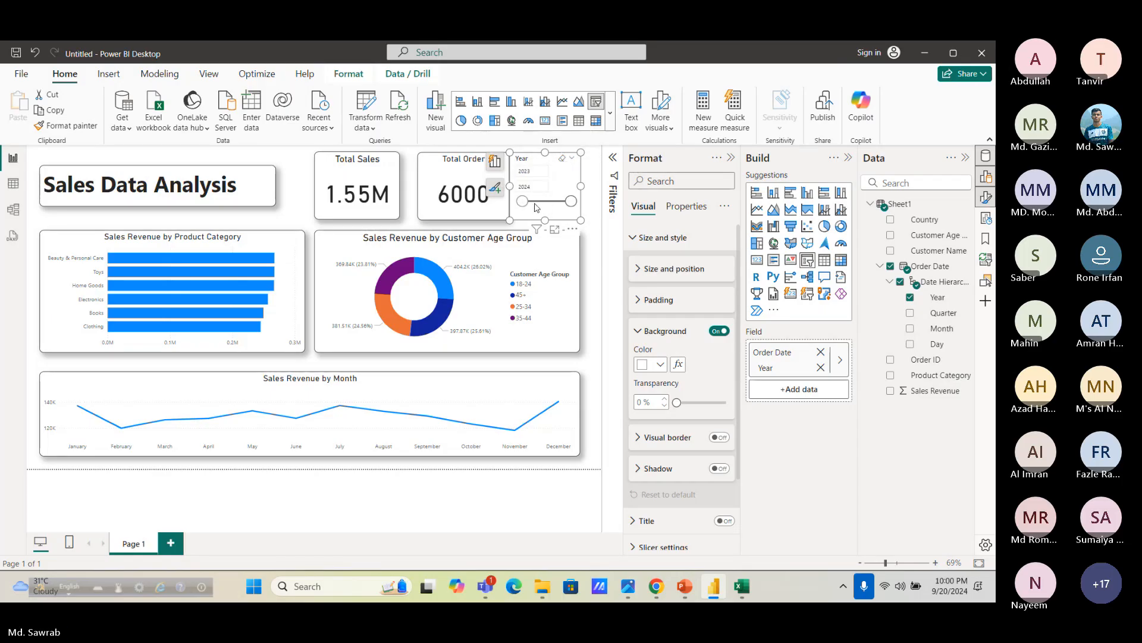
left_click(494, 168)
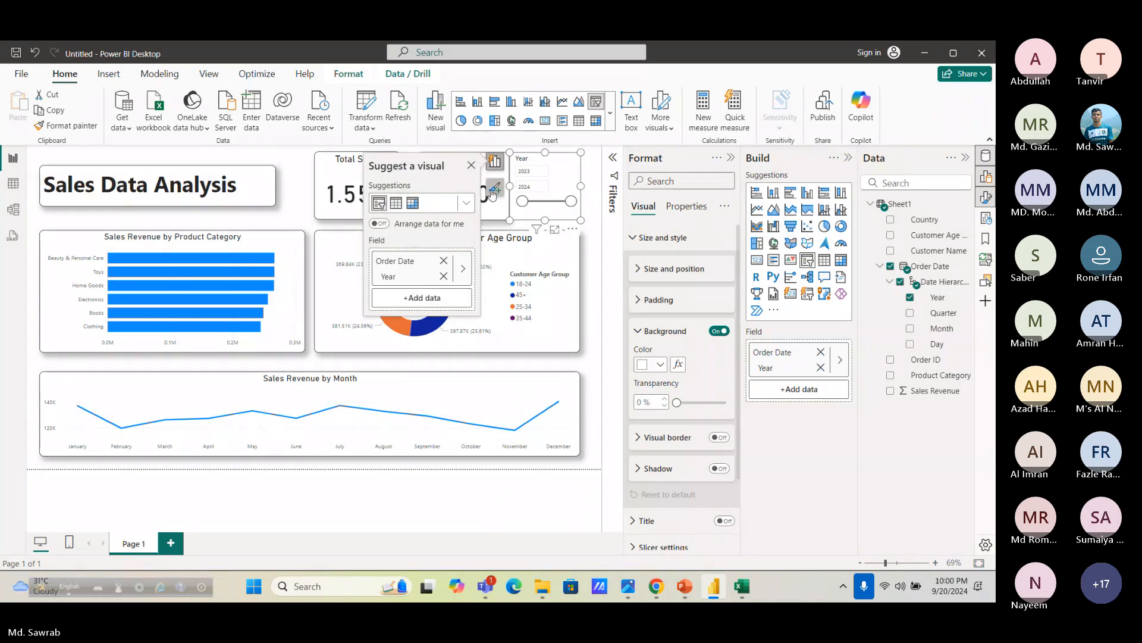
left_click(493, 189)
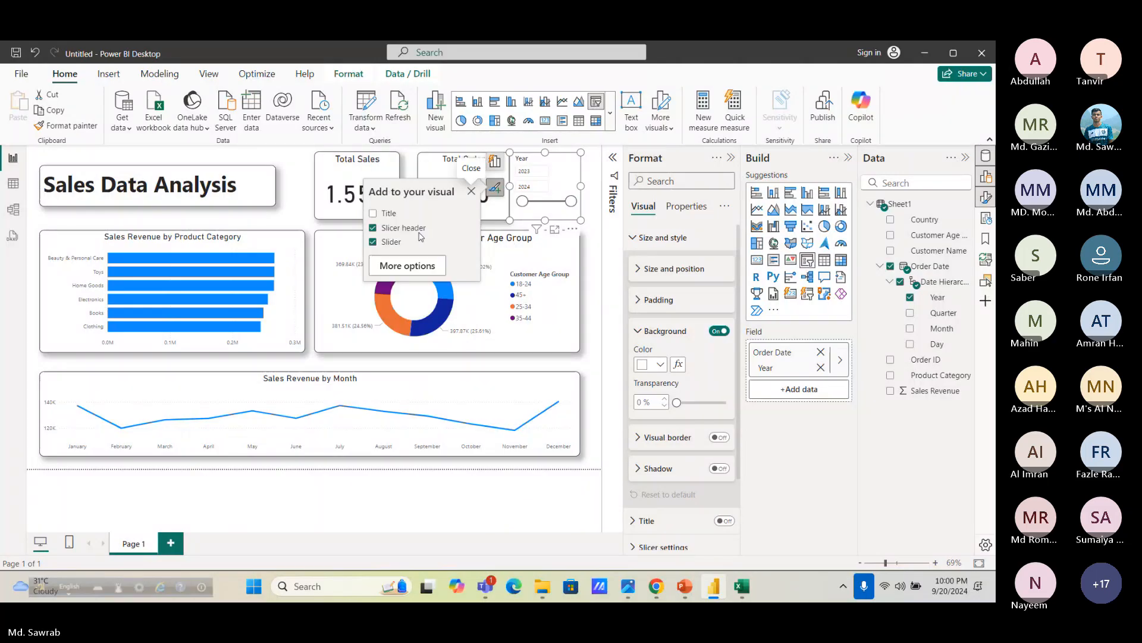
left_click(600, 188)
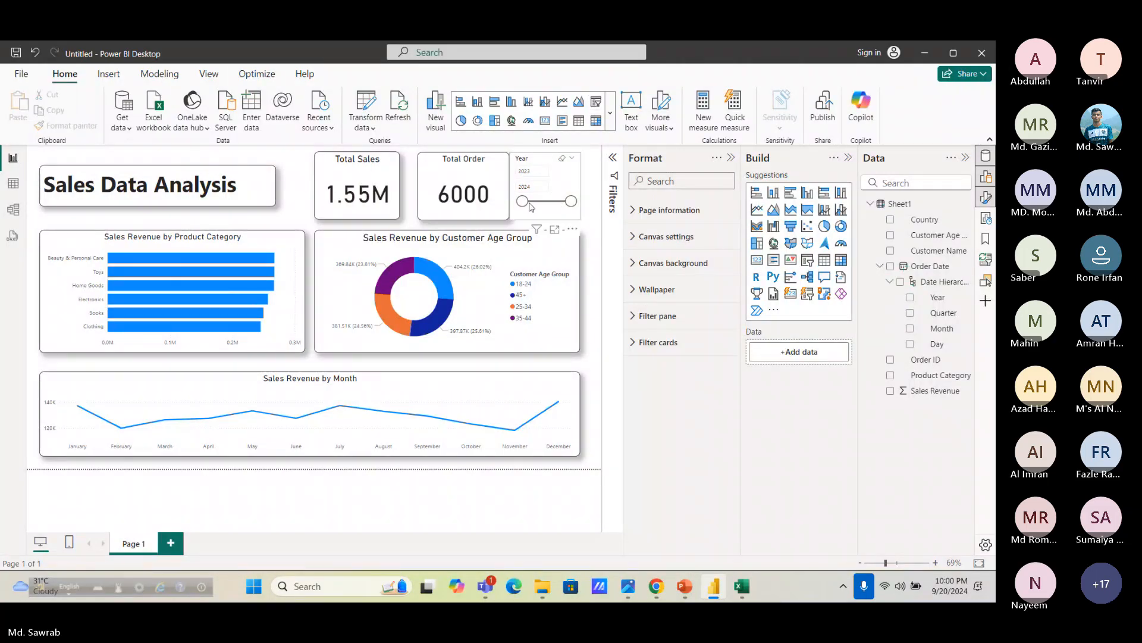
Move the Year slicer slightly to the right and turn off its slider
left_click(566, 177)
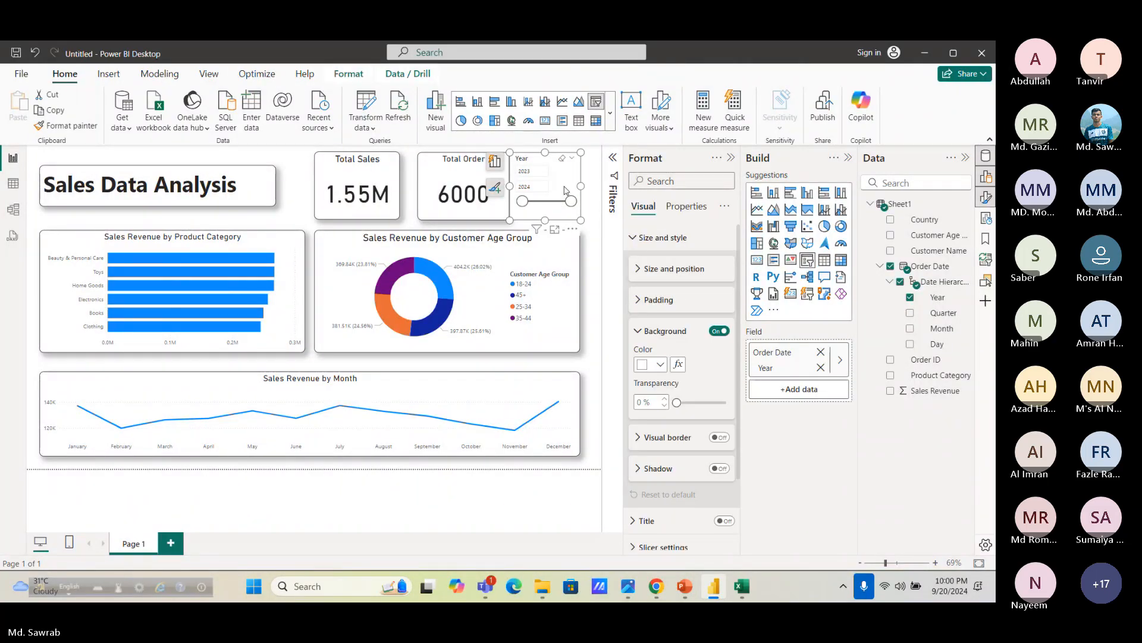
left_click_drag(567, 175, 576, 172)
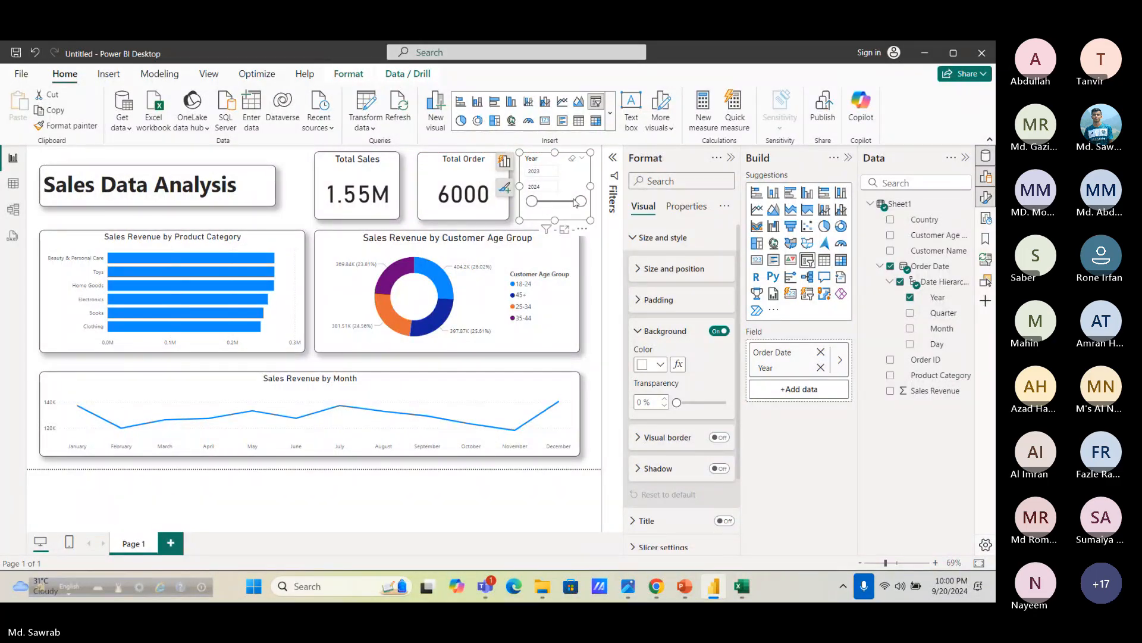
right_click(582, 161)
left_click(611, 226)
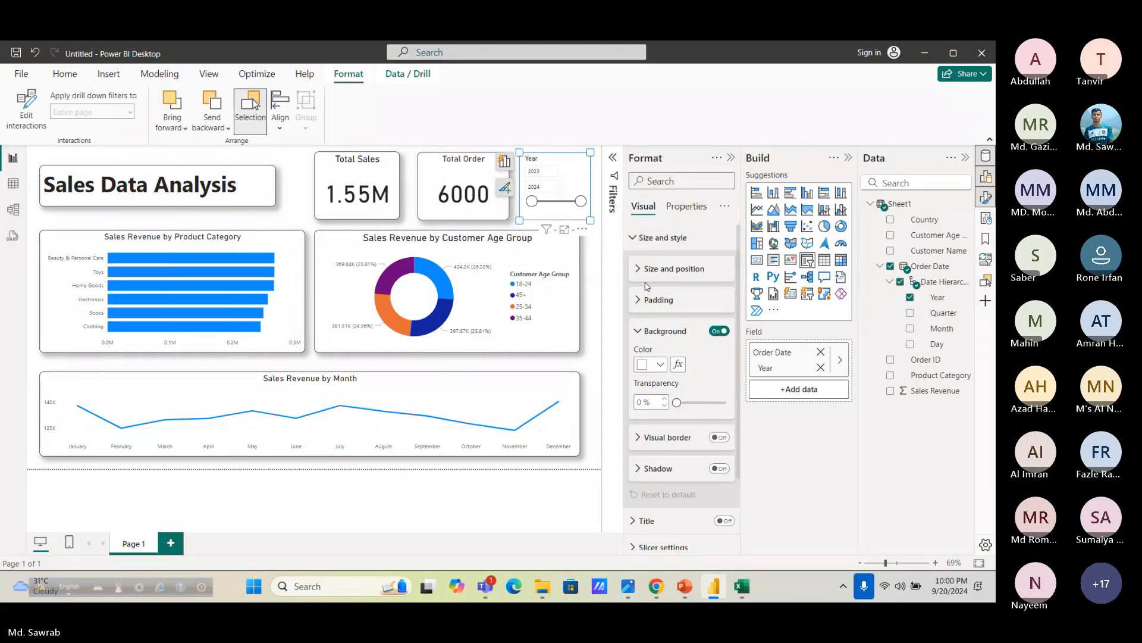
left_click(640, 304)
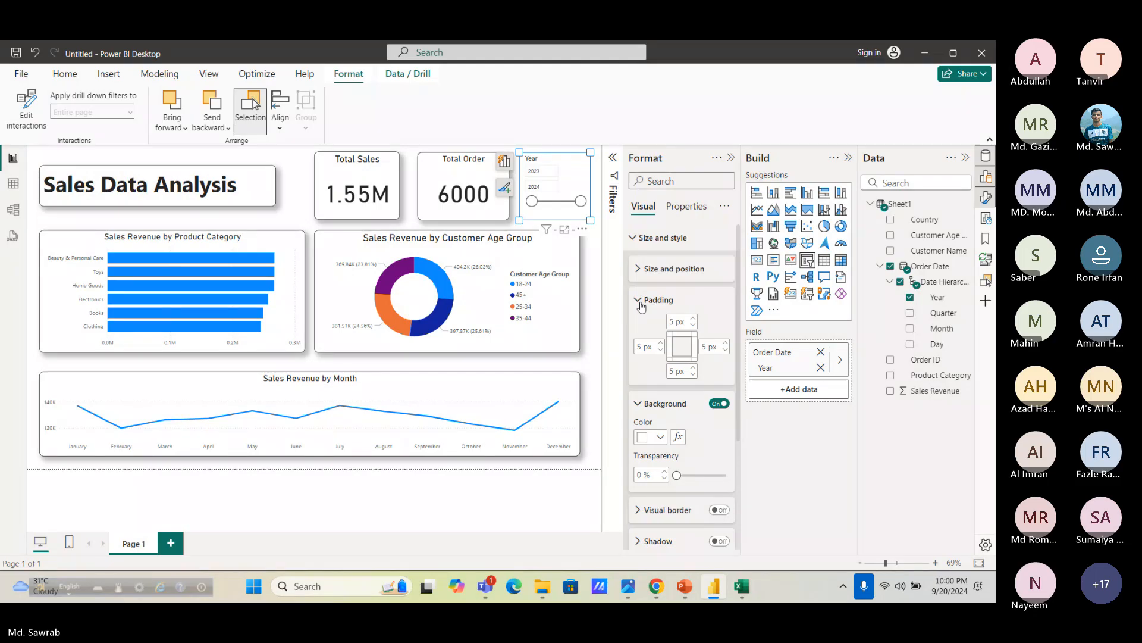
scroll(641, 306, "down", 3)
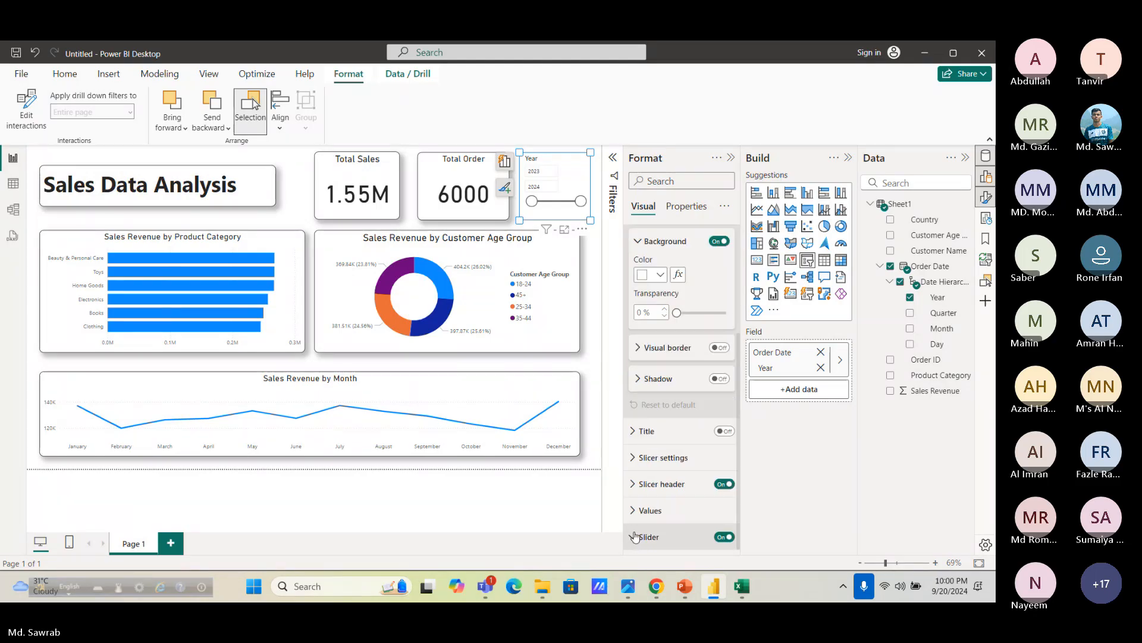
left_click(635, 538)
scroll(643, 503, "down", 2)
scroll(639, 464, "up", 2)
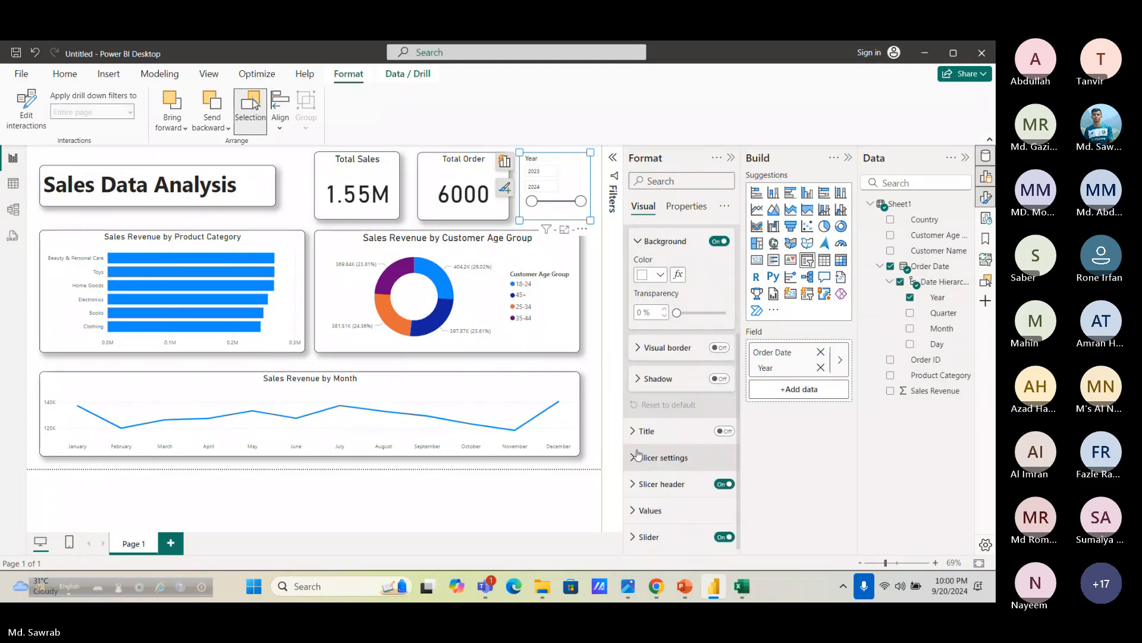
left_click(724, 536)
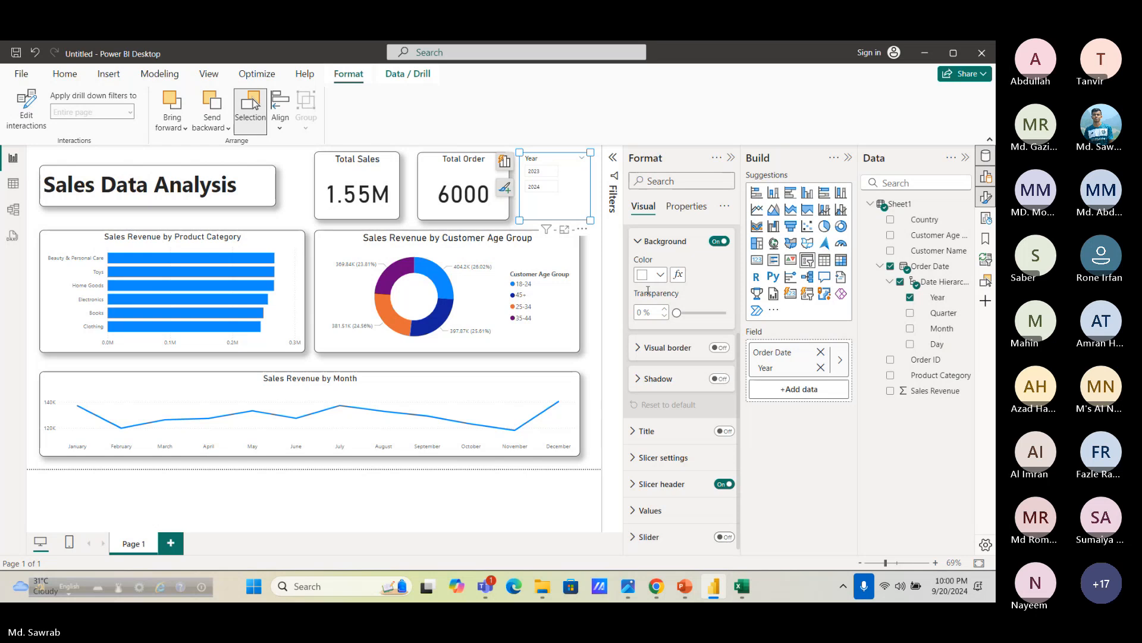
Check the Year slicer's start and end year fields, and deselect the slicer
left_click(547, 171)
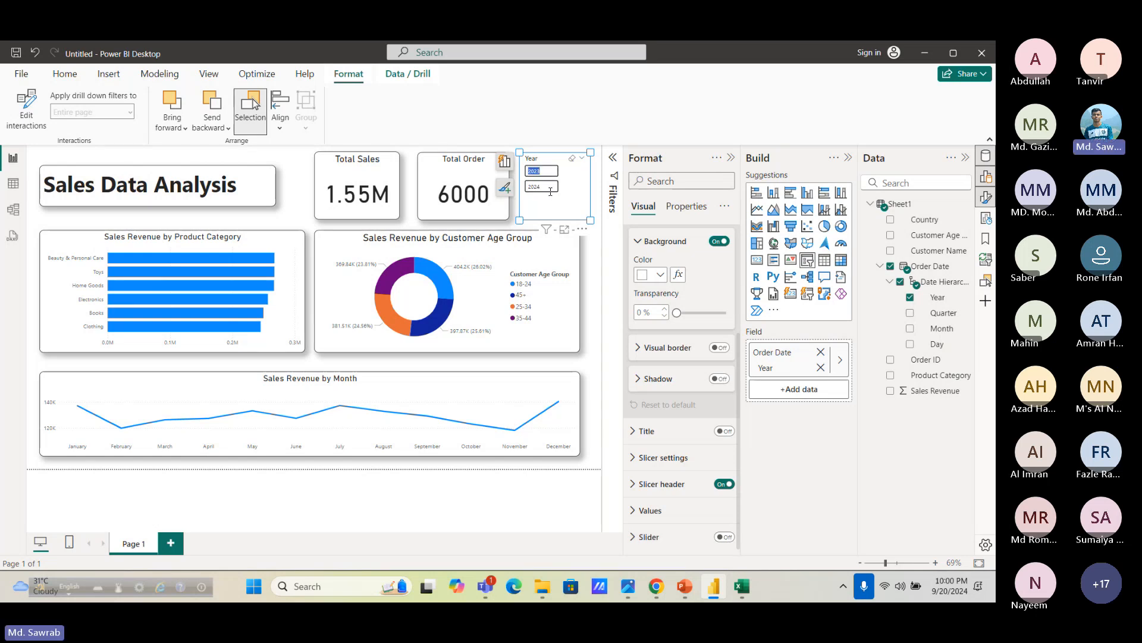
left_click(569, 182)
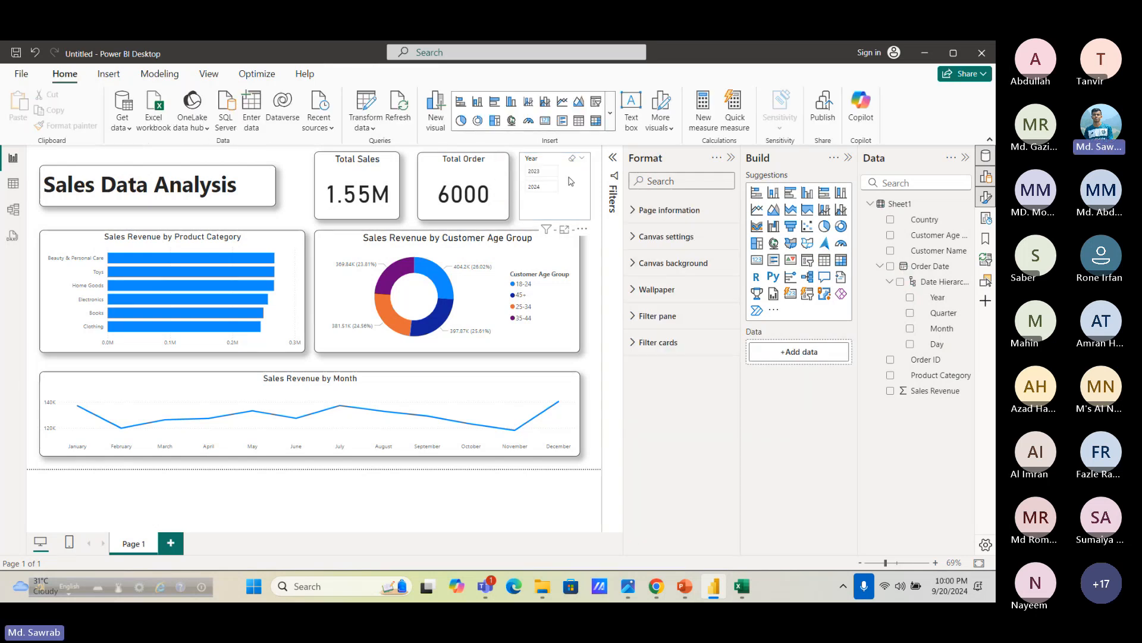
left_click(569, 182)
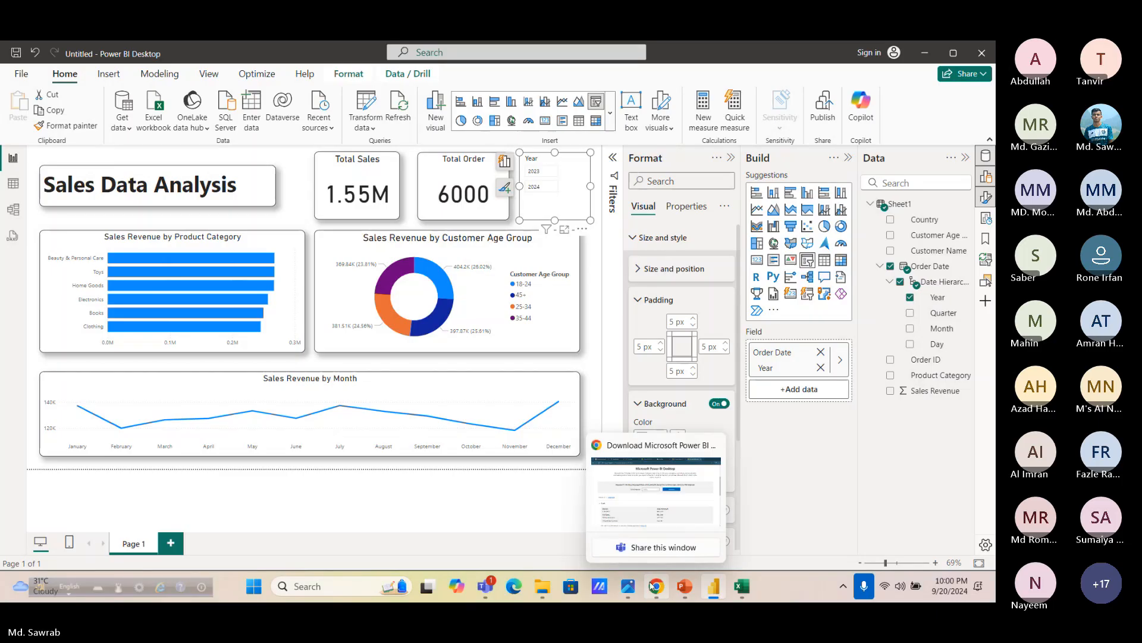
left_click(517, 512)
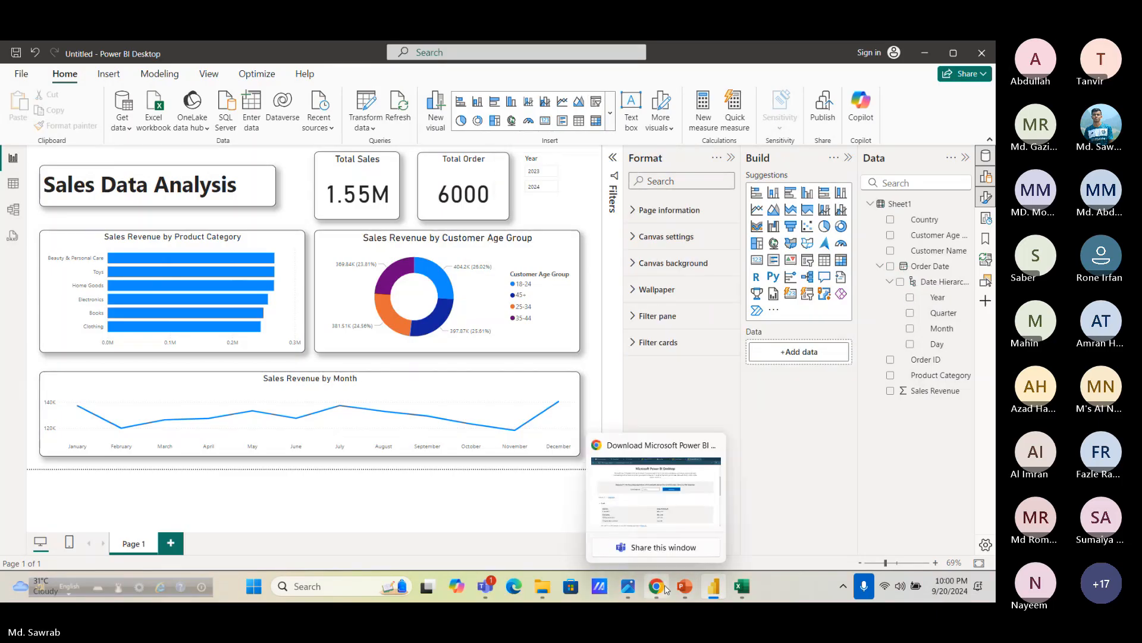
Switch to the PowerPoint presentation to view the sample Sales Data Analysis dashboard slide, and return to Power BI Desktop
left_click(665, 588)
left_click(657, 587)
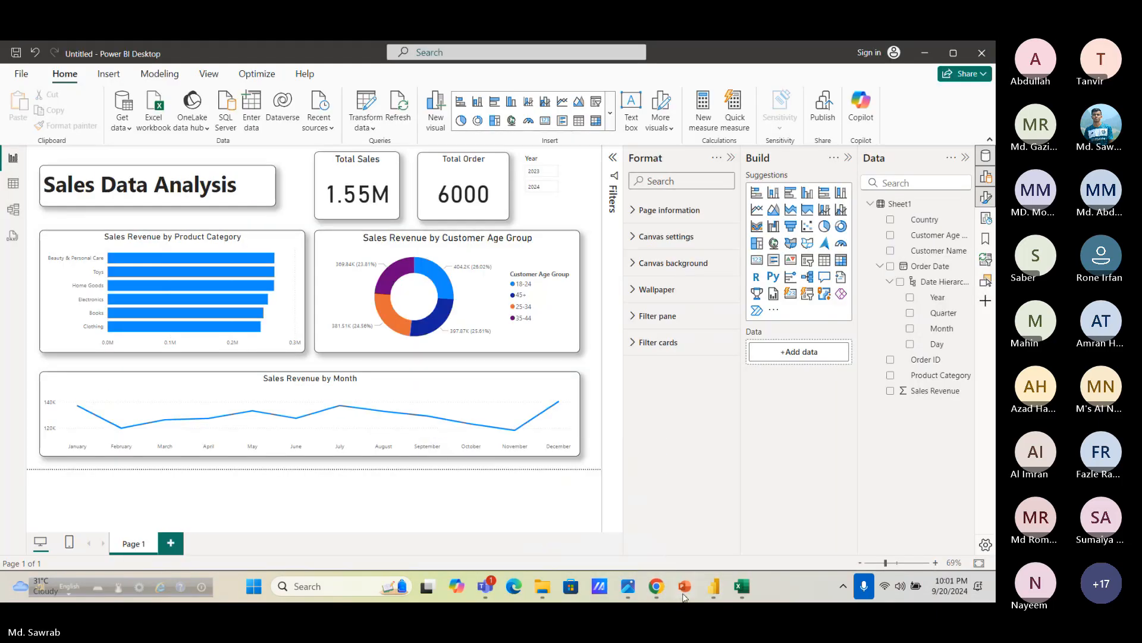
left_click(685, 588)
left_click(685, 587)
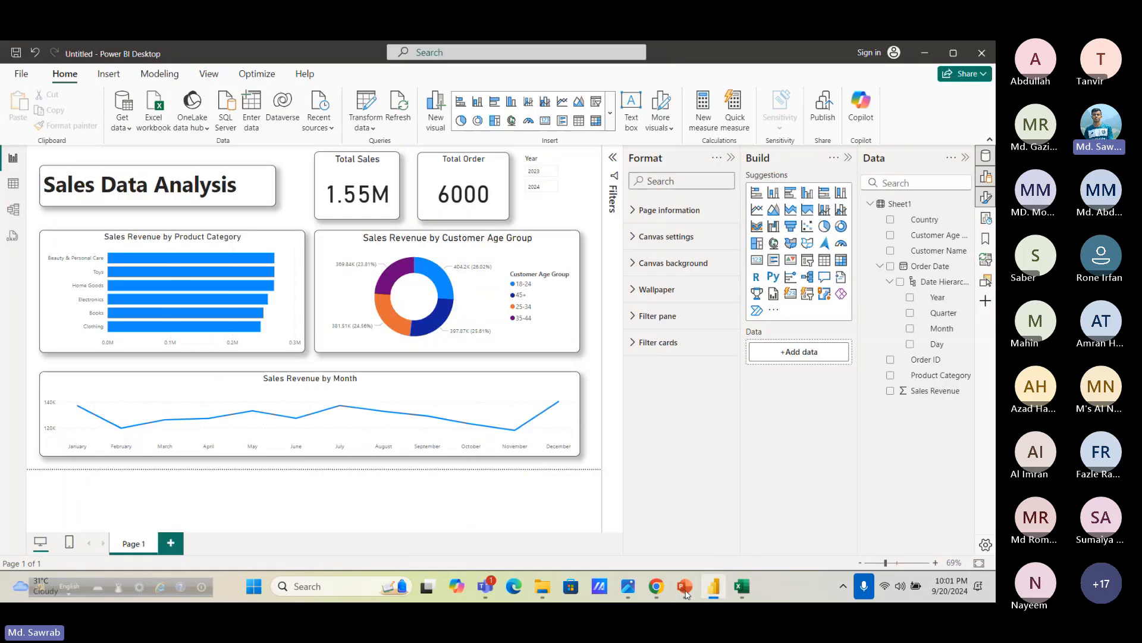
left_click(685, 587)
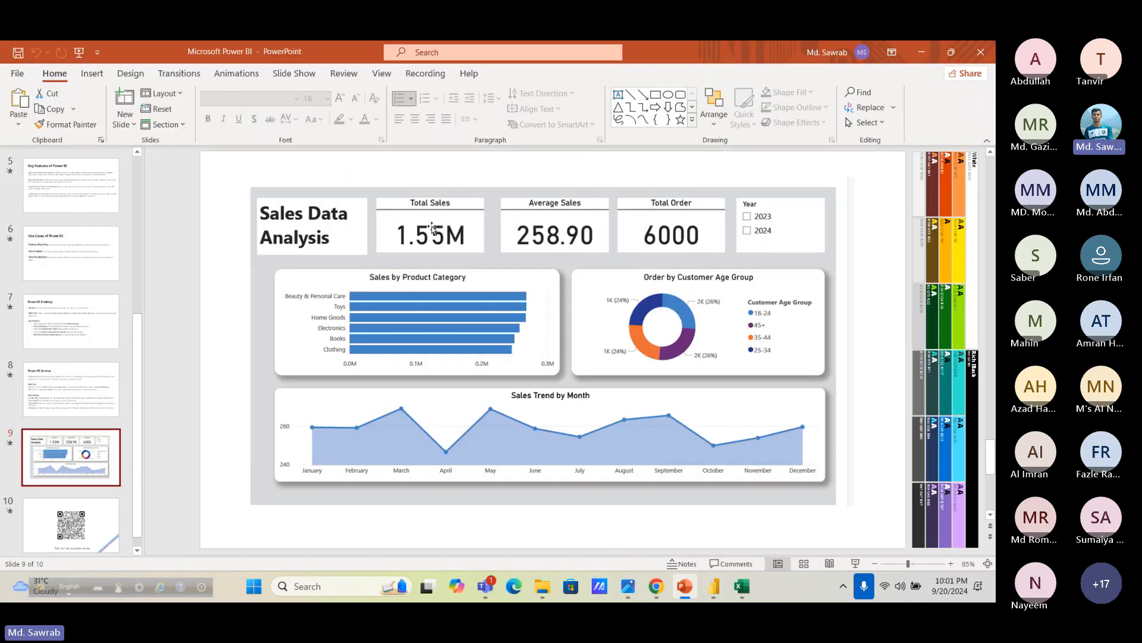
left_click(714, 586)
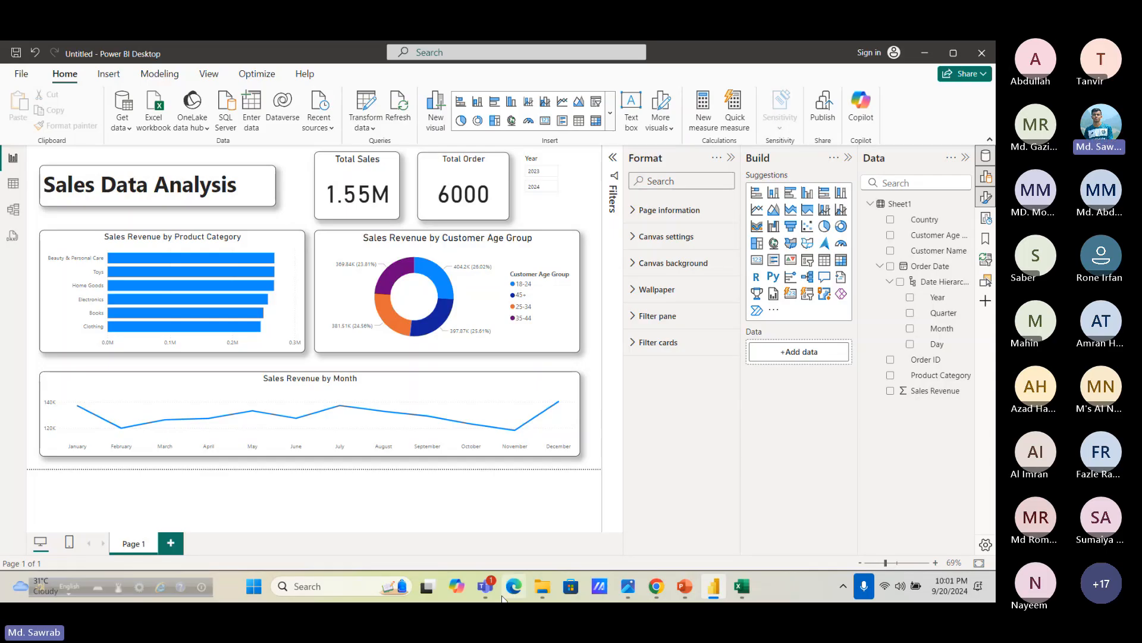
Switch to the Teams meeting and read the attendees' chat questions, highlighting the message "na ghumaiya o shikhte parbona ?"
mouse_move(486, 592)
left_click(498, 509)
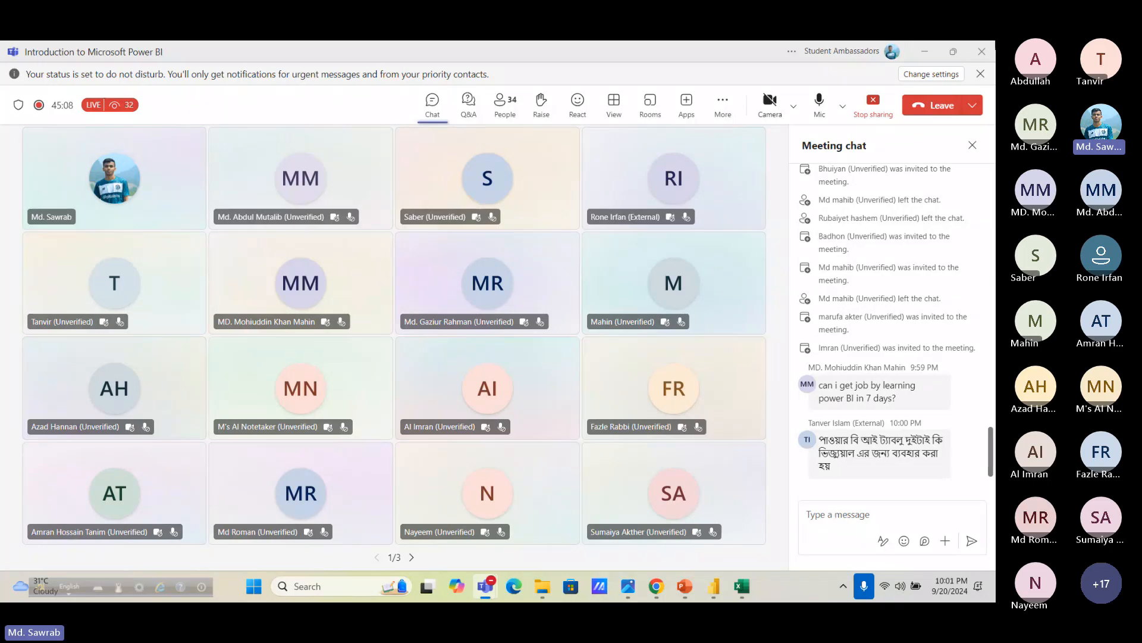
mouse_move(839, 402)
left_click(818, 517)
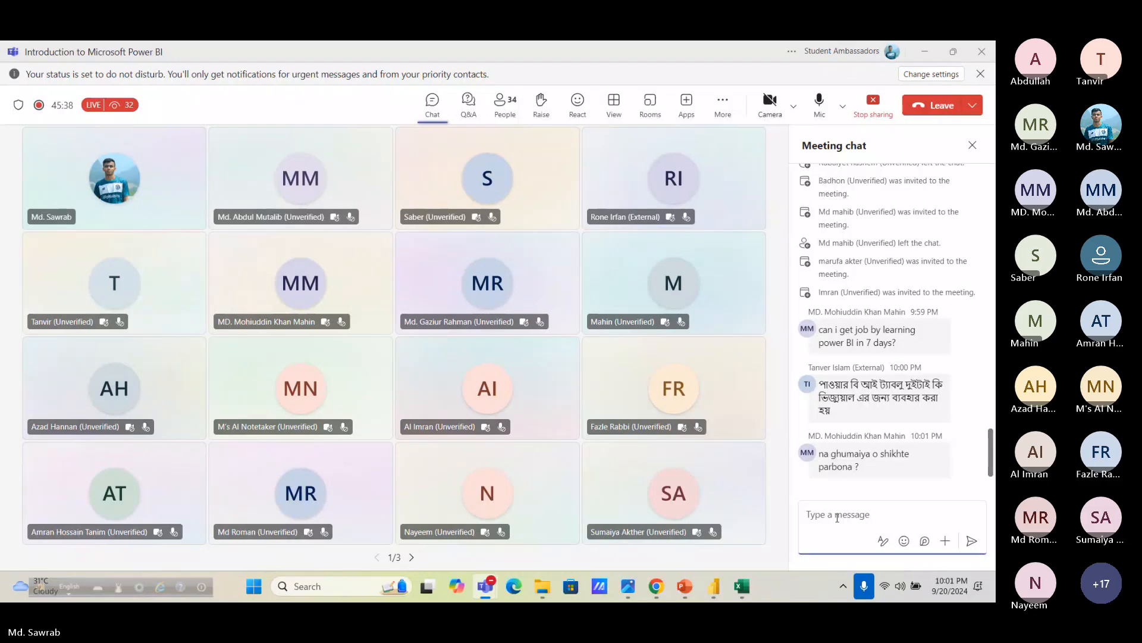
left_click(862, 471)
left_click_drag(862, 471, 822, 460)
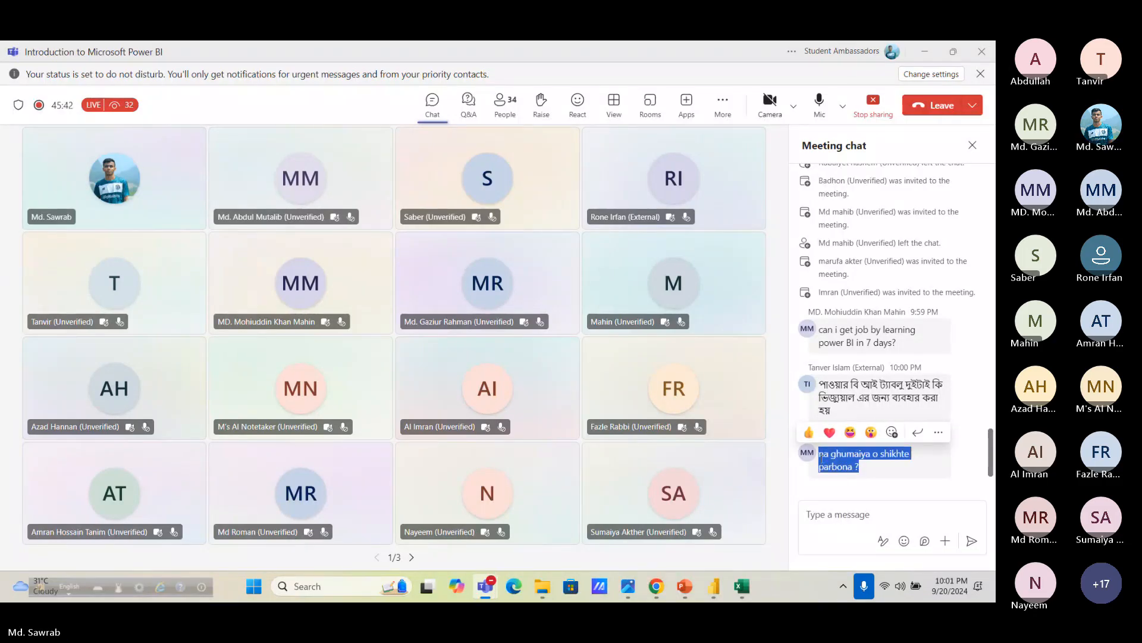
left_click(823, 513)
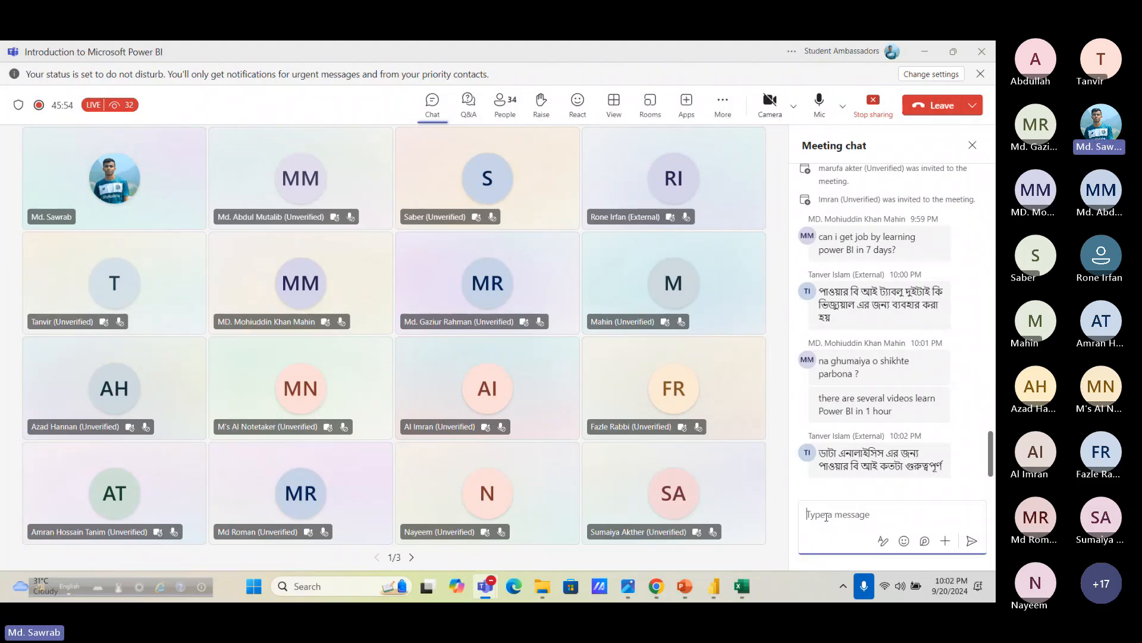
Read the chat question about how important Power BI is for data analysis, and check the meeting chat for newer messages
mouse_move(822, 453)
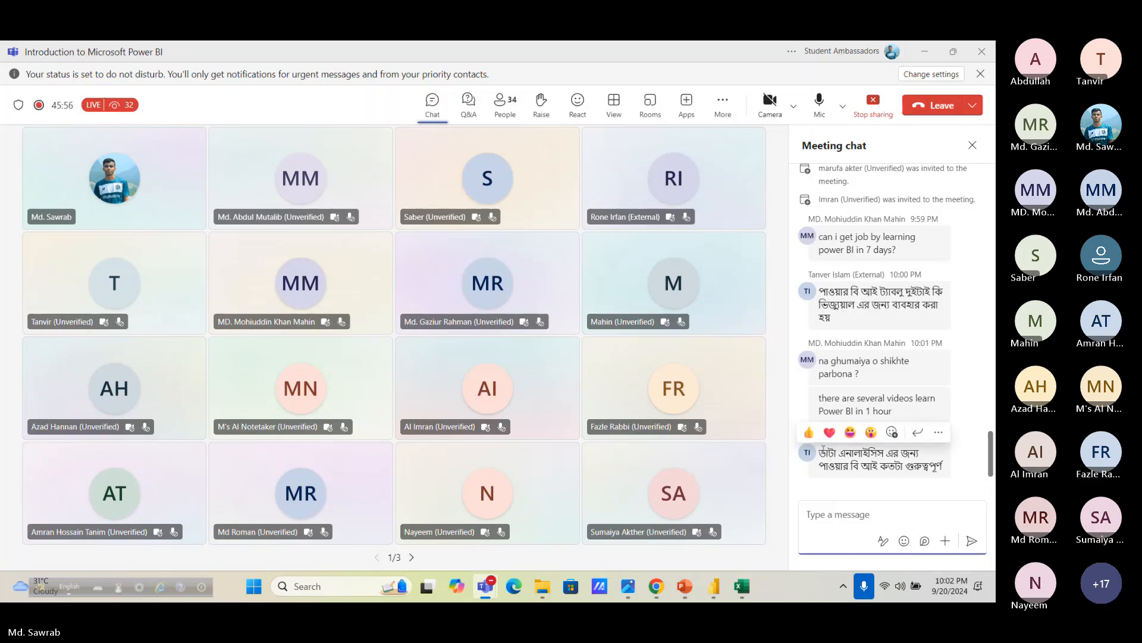
left_click_drag(820, 454, 946, 469)
left_click(947, 469)
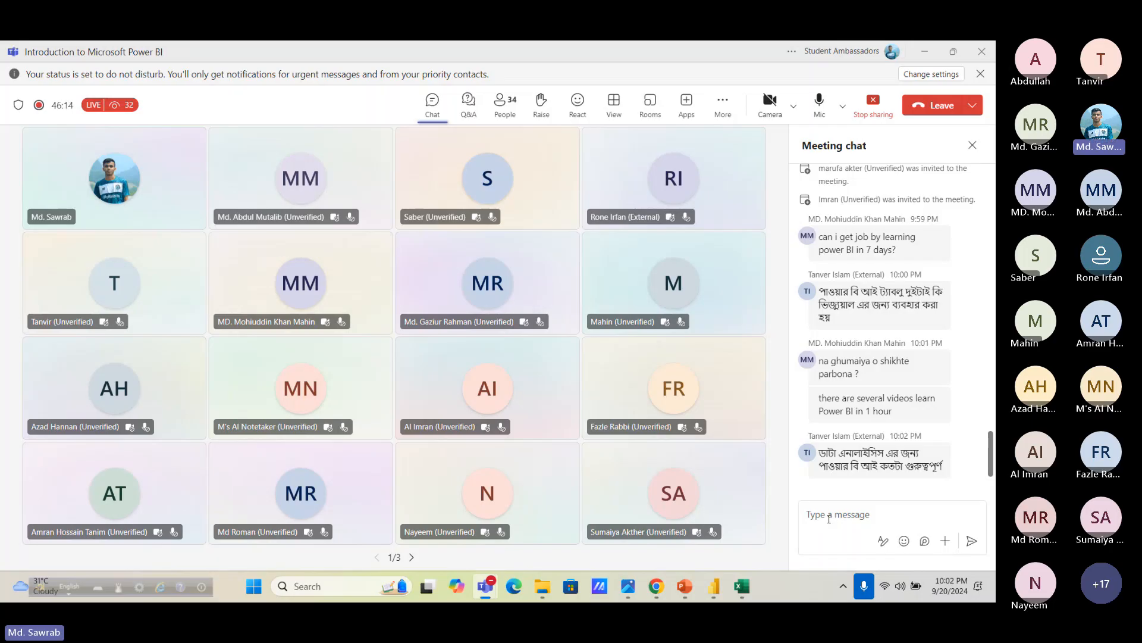
mouse_move(712, 595)
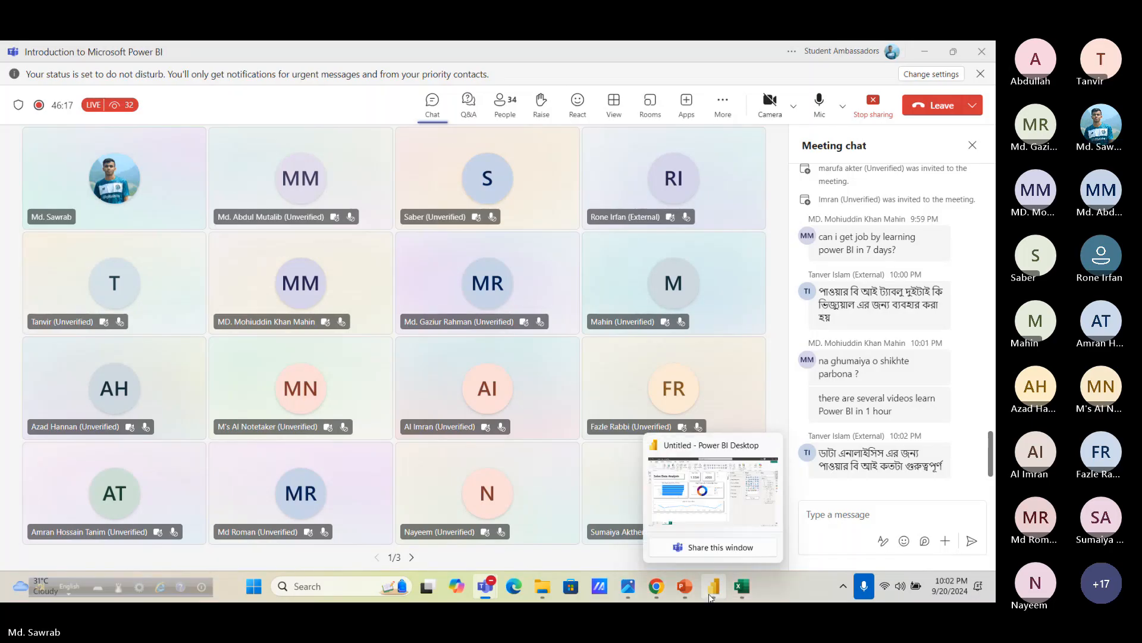
left_click(824, 516)
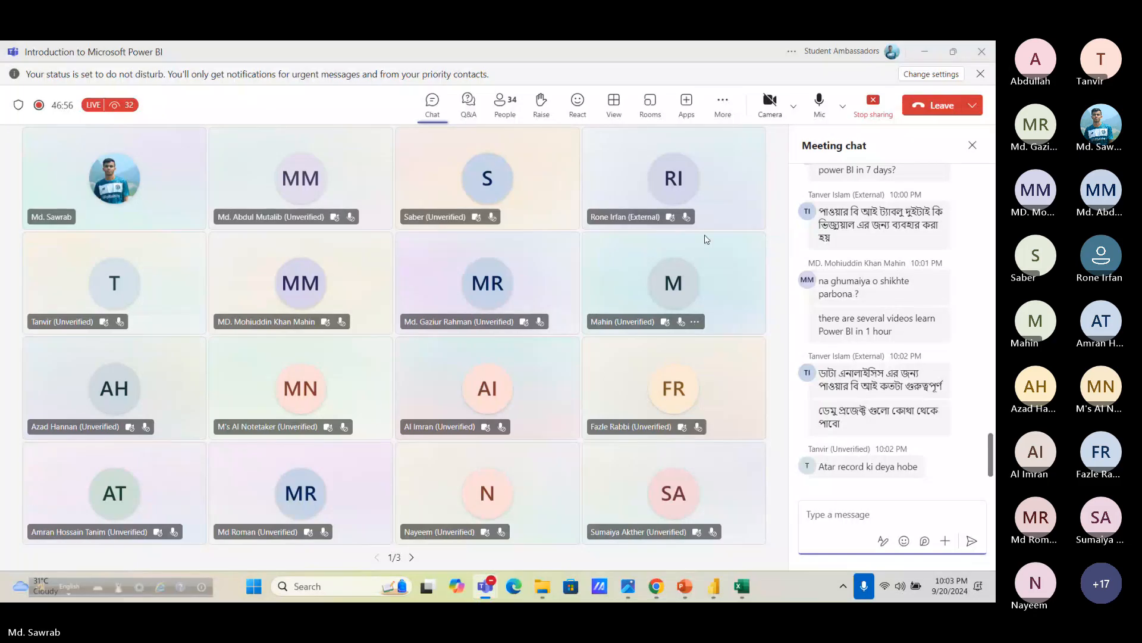
Switch to the PowerPoint presentation, show the Agenda slide and highlight its "Build a Dashboard" item
mouse_move(725, 585)
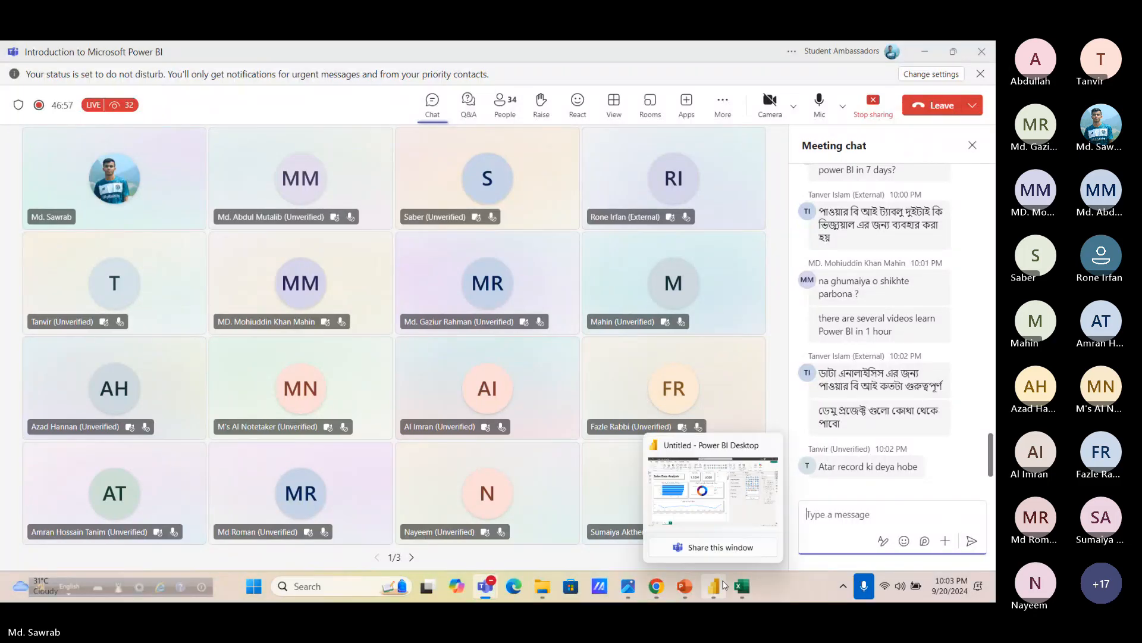
left_click(684, 586)
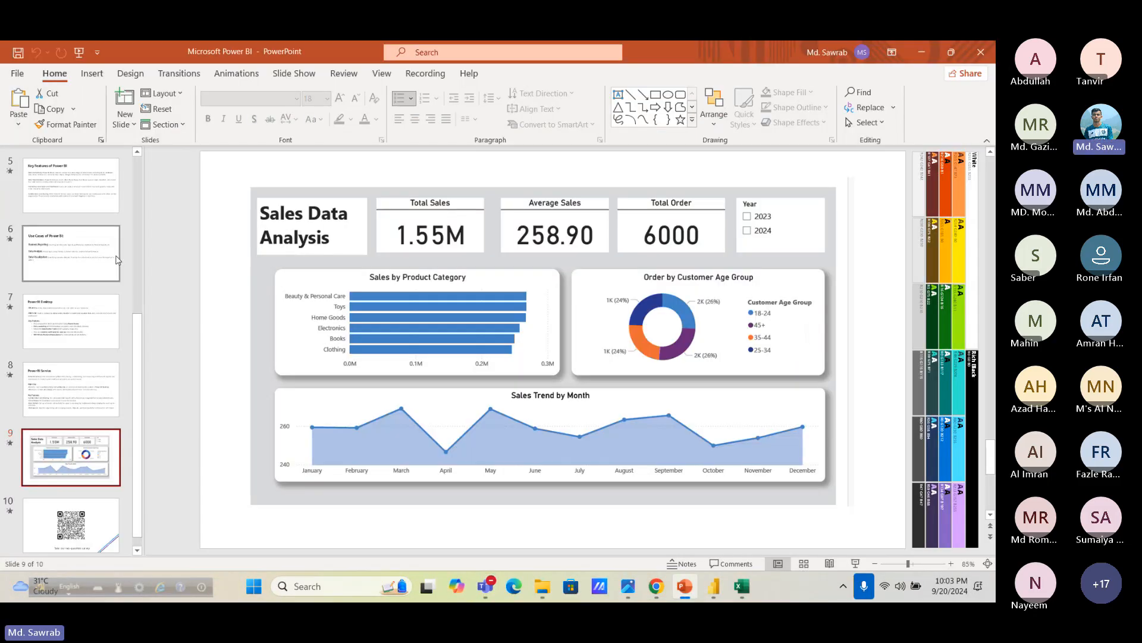
scroll(71, 256, "up", 4)
left_click(64, 262)
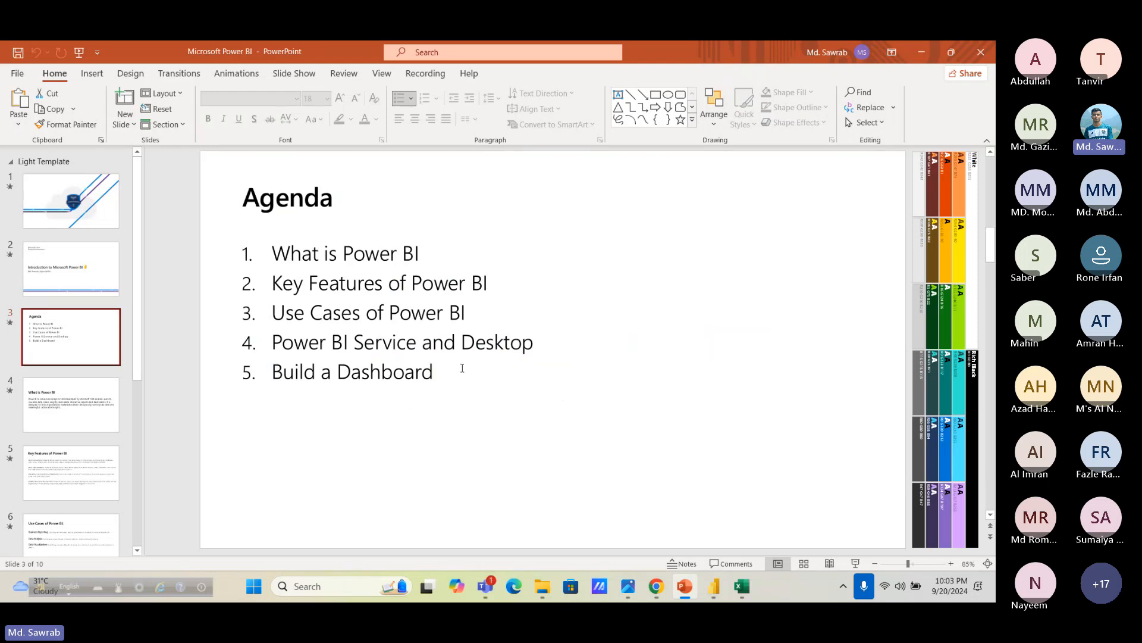
left_click_drag(447, 385, 286, 379)
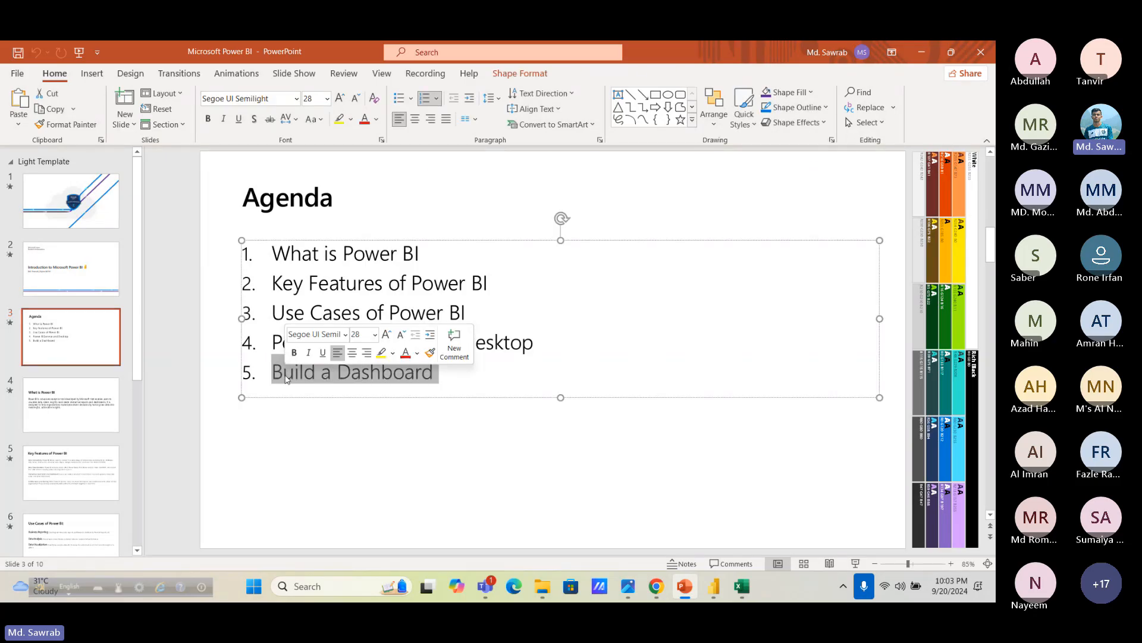
left_click(305, 408)
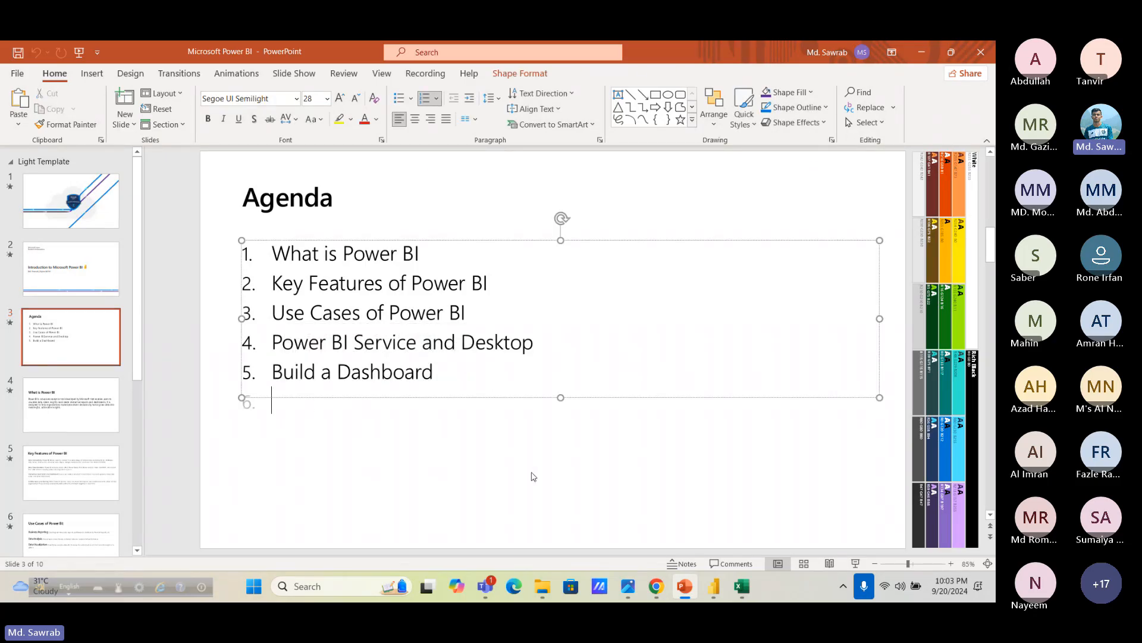